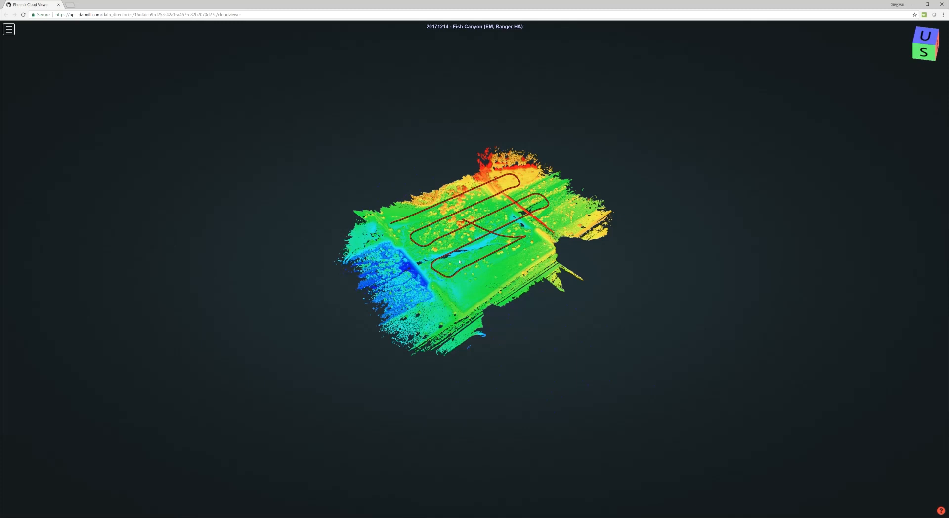
# Step: Reload the viewer and examine the Fish Canyon point cloud and its flight trajectory from several angles and distances
pyautogui.moveTo(459, 262); pyautogui.dragTo(415, 266)
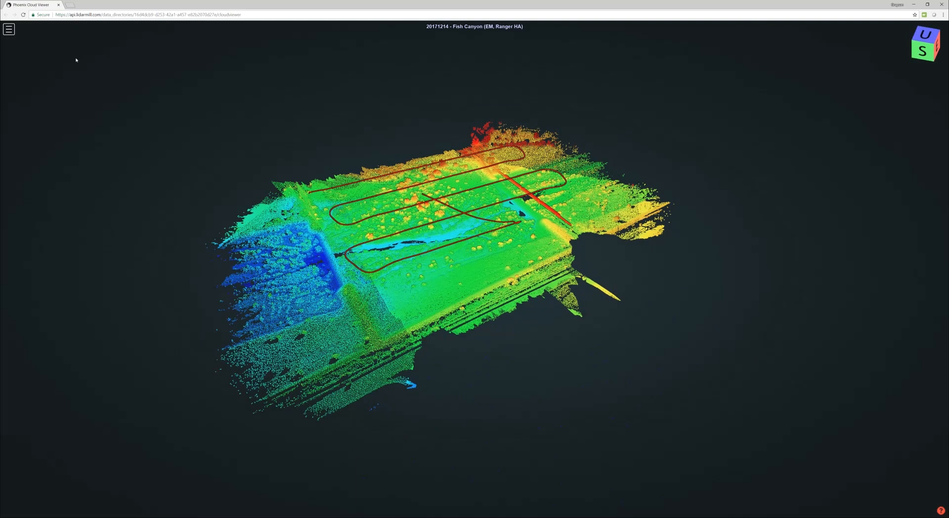
pyautogui.click(23, 15)
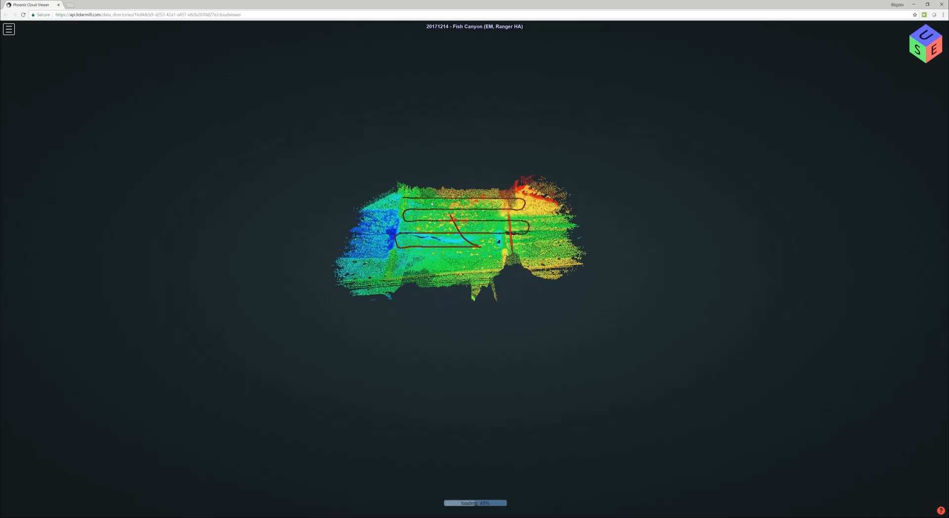
pyautogui.moveTo(444, 216); pyautogui.dragTo(436, 243)
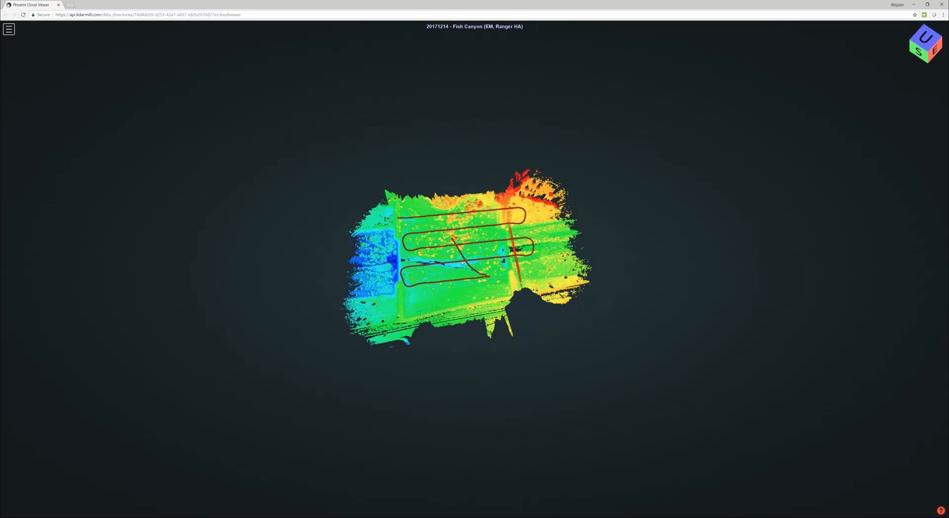
pyautogui.scroll(1, 462, 263)
pyautogui.moveTo(462, 263); pyautogui.dragTo(474, 230)
pyautogui.scroll(2, 460, 240)
pyautogui.scroll(3, 505, 283)
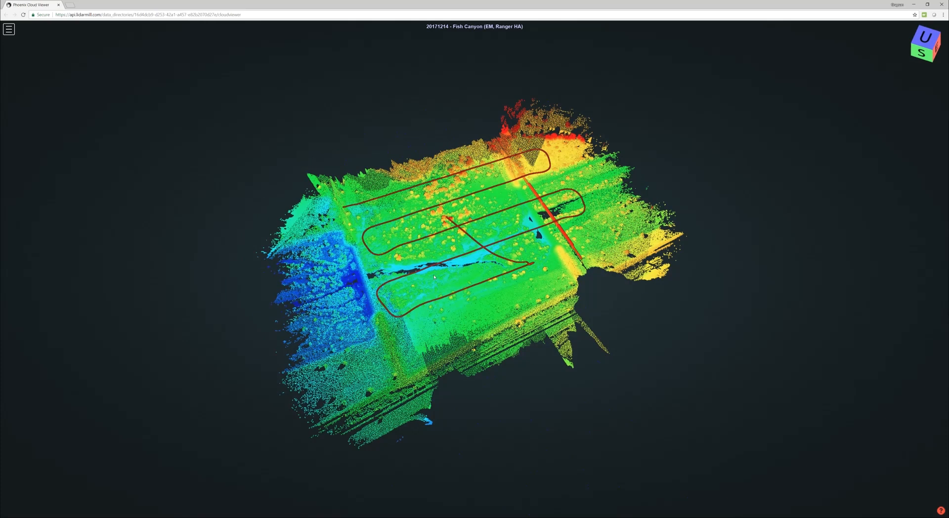
pyautogui.moveTo(434, 277); pyautogui.dragTo(374, 195)
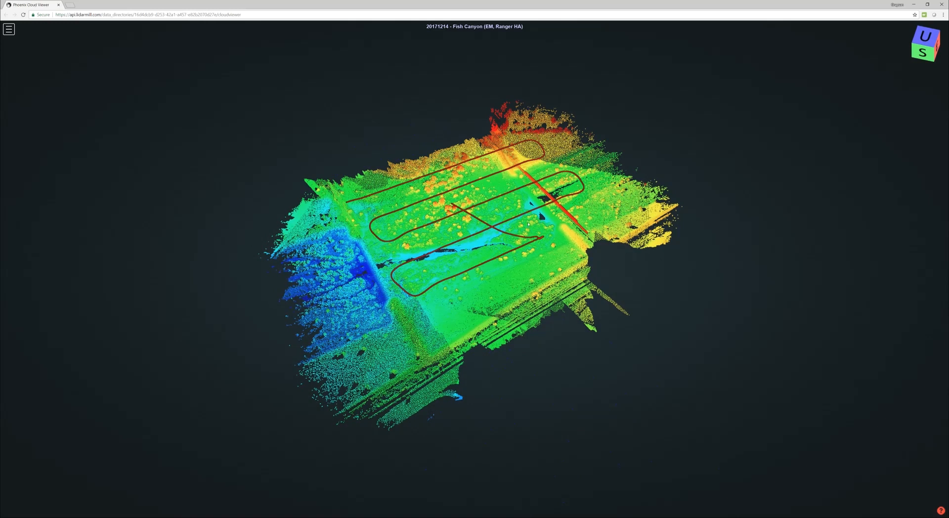
pyautogui.moveTo(438, 268); pyautogui.dragTo(405, 252)
pyautogui.scroll(5, 406, 252)
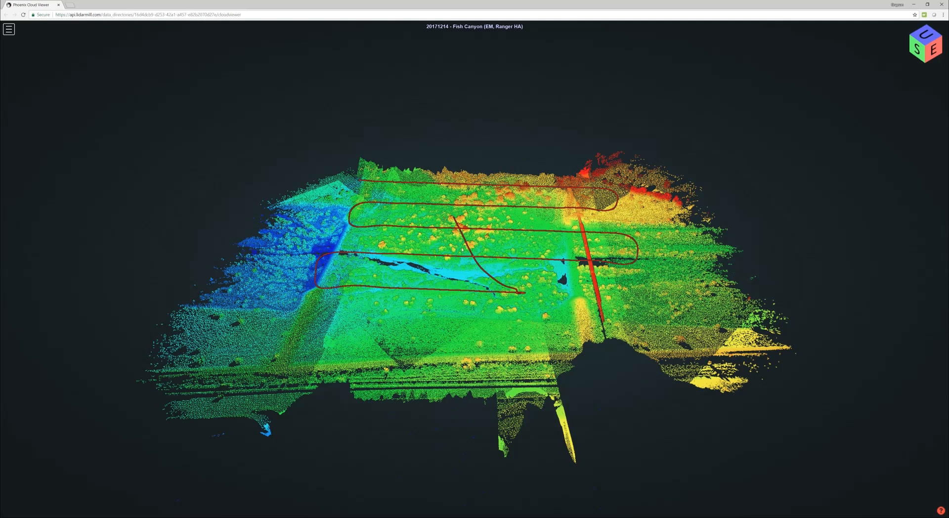
pyautogui.moveTo(463, 250); pyautogui.dragTo(466, 244)
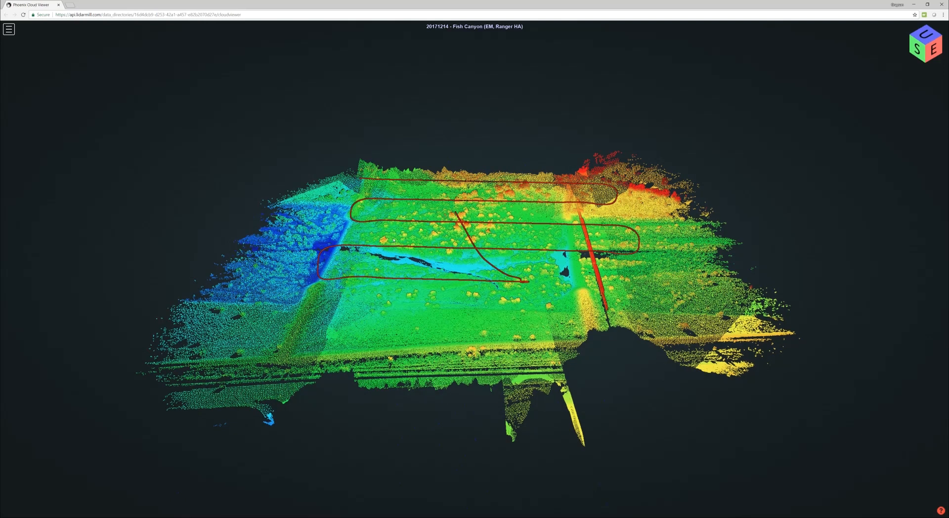
pyautogui.moveTo(408, 270); pyautogui.dragTo(381, 264)
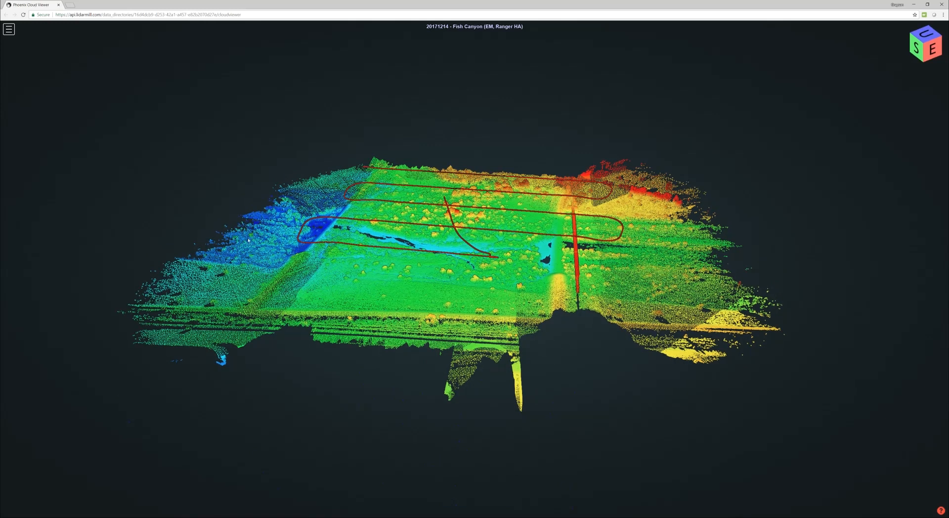
pyautogui.moveTo(459, 162); pyautogui.dragTo(489, 193)
# Step: View the point cloud from directly above and from the south, and return to an angled view
pyautogui.click(923, 36)
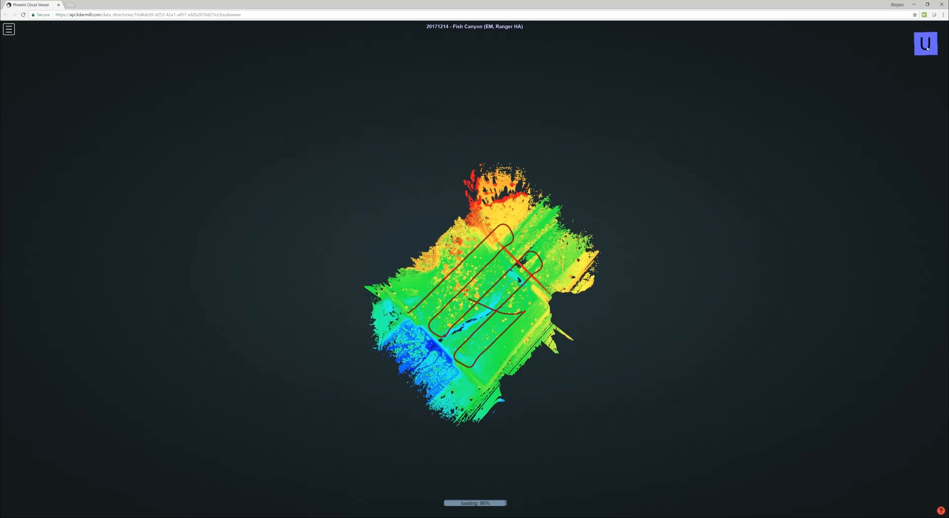
pyautogui.moveTo(515, 283); pyautogui.dragTo(435, 203)
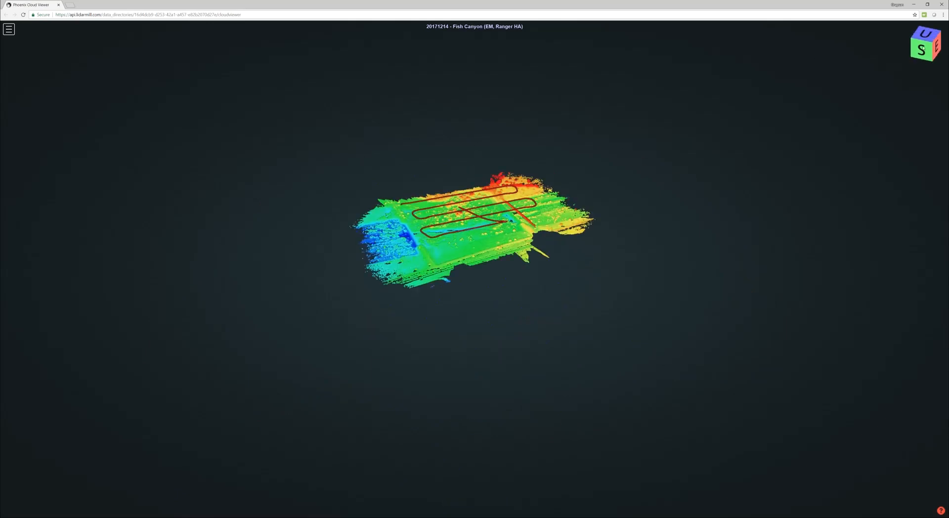
pyautogui.click(922, 49)
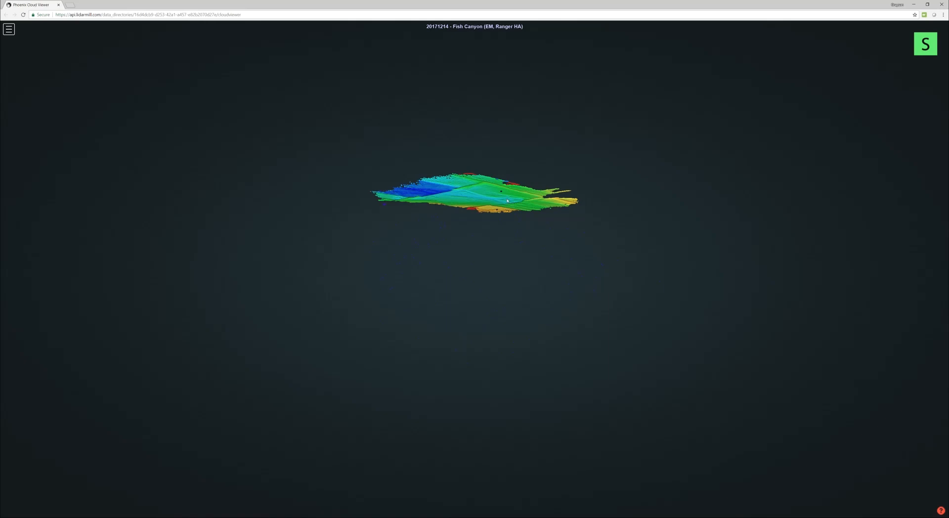
pyautogui.moveTo(508, 201); pyautogui.dragTo(361, 209)
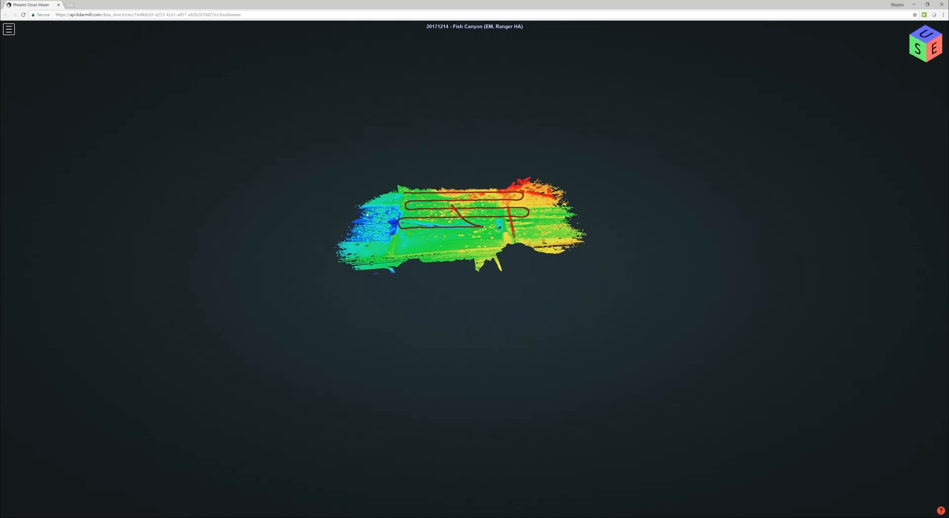
# Step: Open the viewer's settings sidebar and collapse its Tools section
pyautogui.click(9, 29)
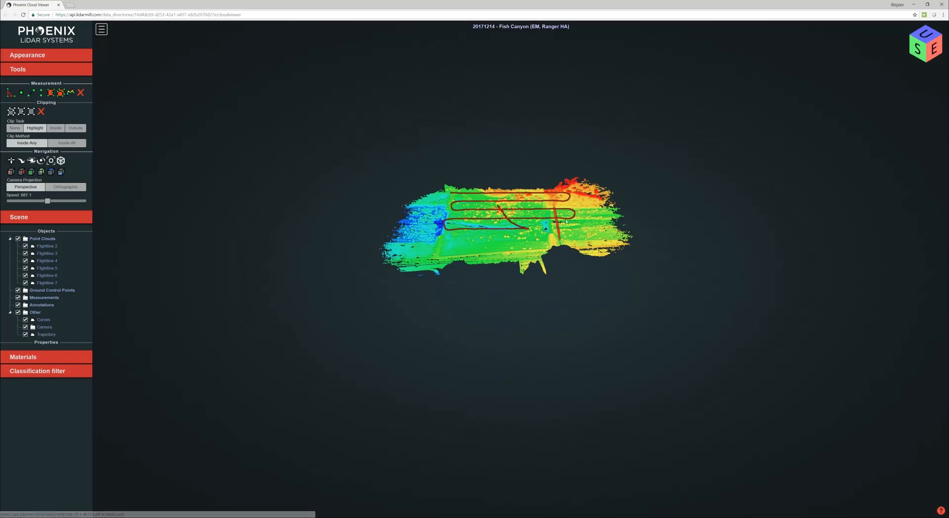
pyautogui.click(57, 69)
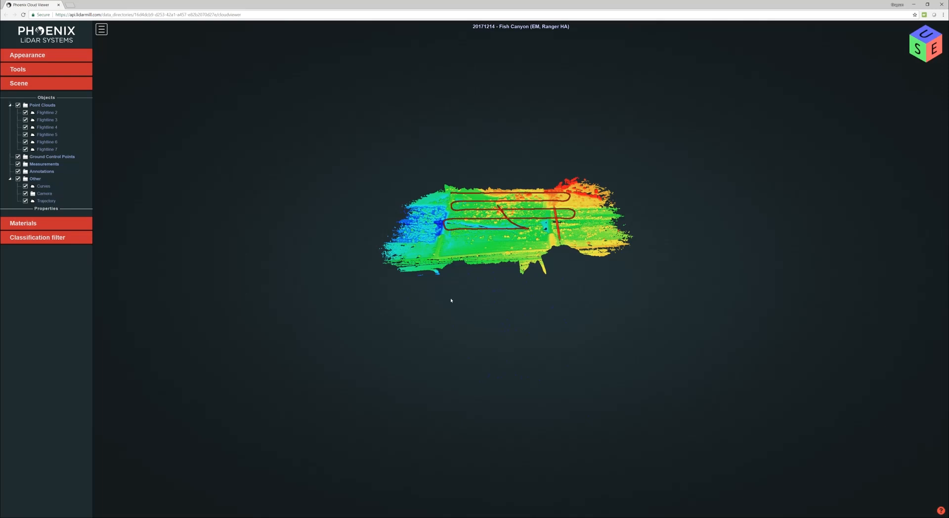
# Step: Raise the point budget in the appearance settings to about 6.9 million points
pyautogui.moveTo(451, 300); pyautogui.dragTo(309, 261)
pyautogui.scroll(3, 577, 267)
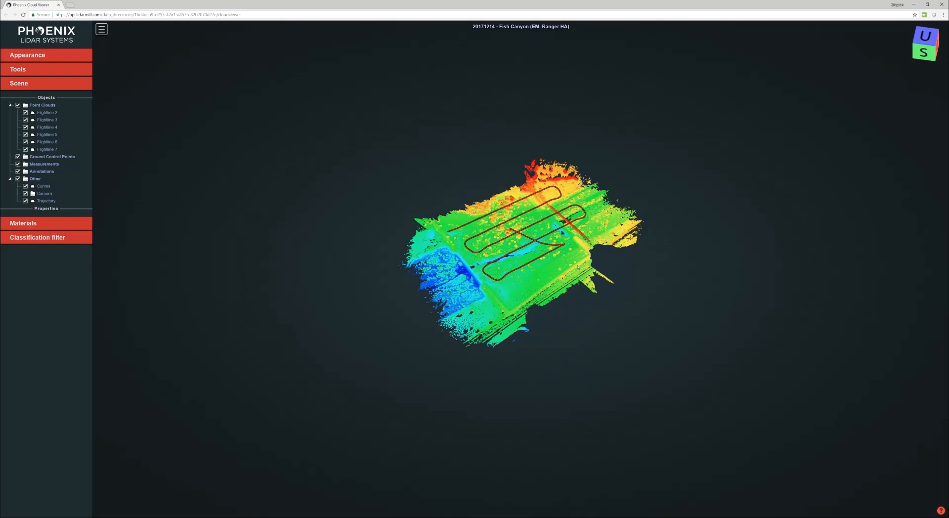
pyautogui.scroll(5, 578, 267)
pyautogui.moveTo(577, 267); pyautogui.dragTo(508, 290)
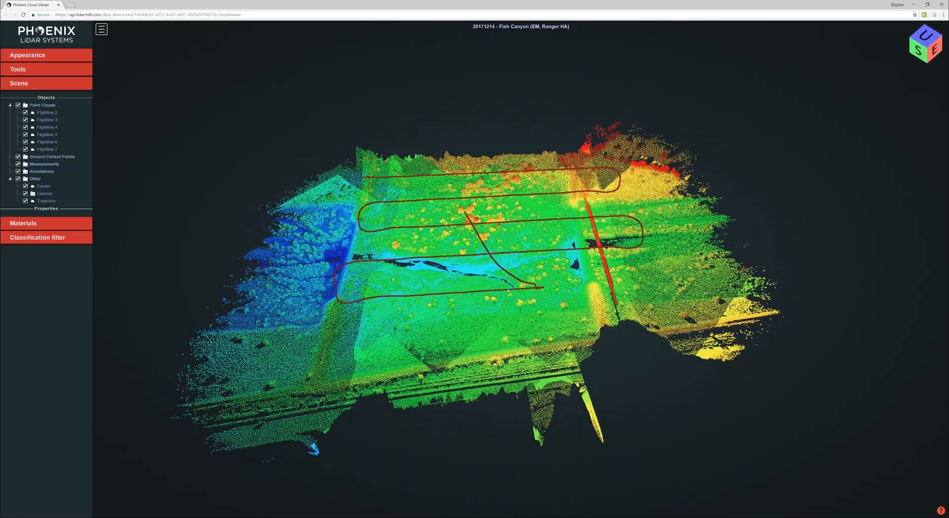
pyautogui.moveTo(314, 249); pyautogui.dragTo(617, 158)
pyautogui.scroll(-2, 638, 136)
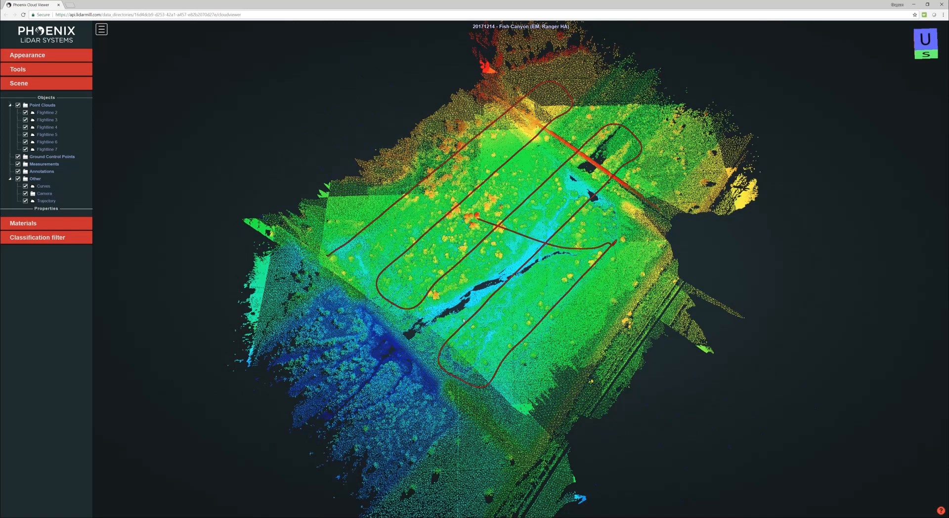
pyautogui.click(39, 55)
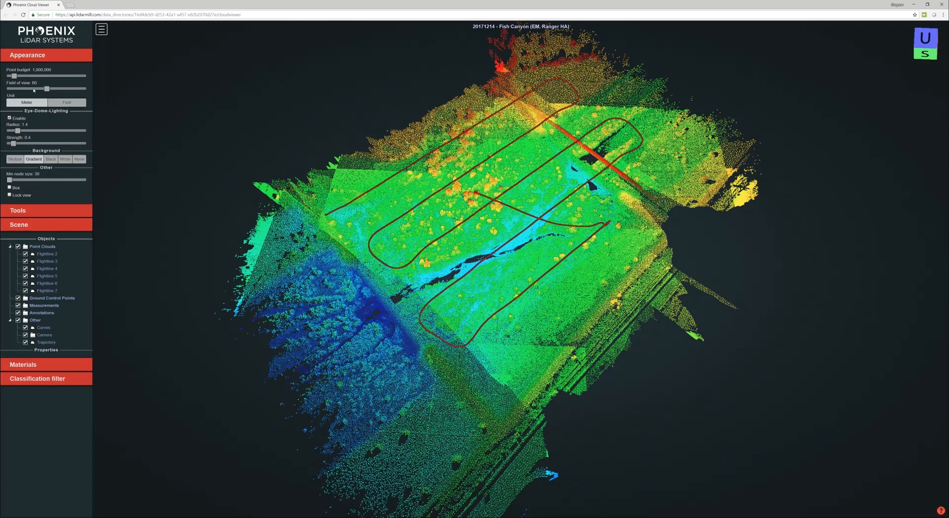
pyautogui.moveTo(15, 76); pyautogui.dragTo(62, 76)
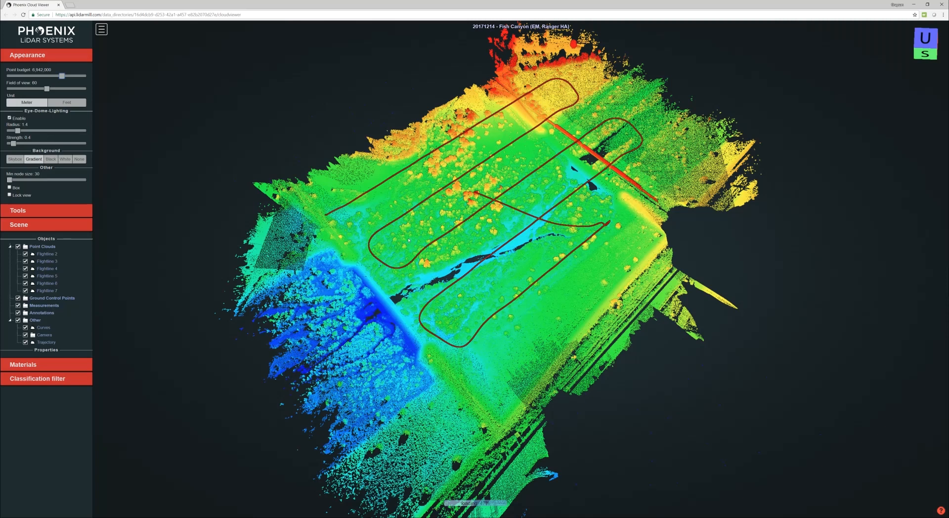
# Step: Compare the point cloud with Eye-Dome-Lighting disabled and enabled, leaving it enabled
pyautogui.moveTo(409, 241); pyautogui.dragTo(364, 218)
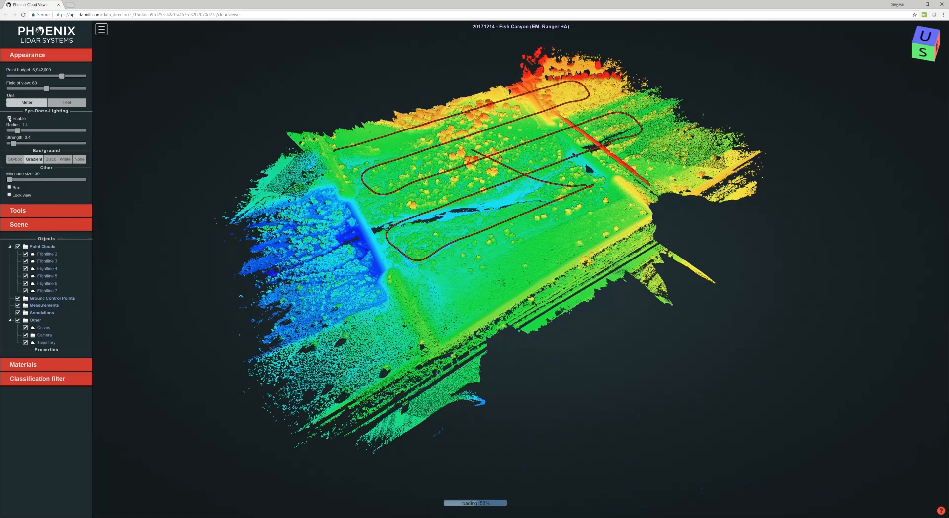
pyautogui.click(10, 119)
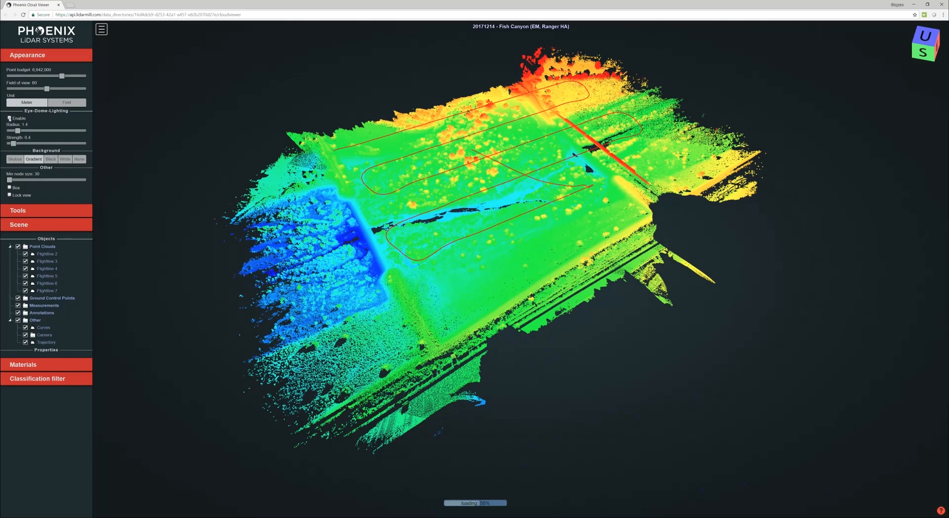
pyautogui.click(9, 118)
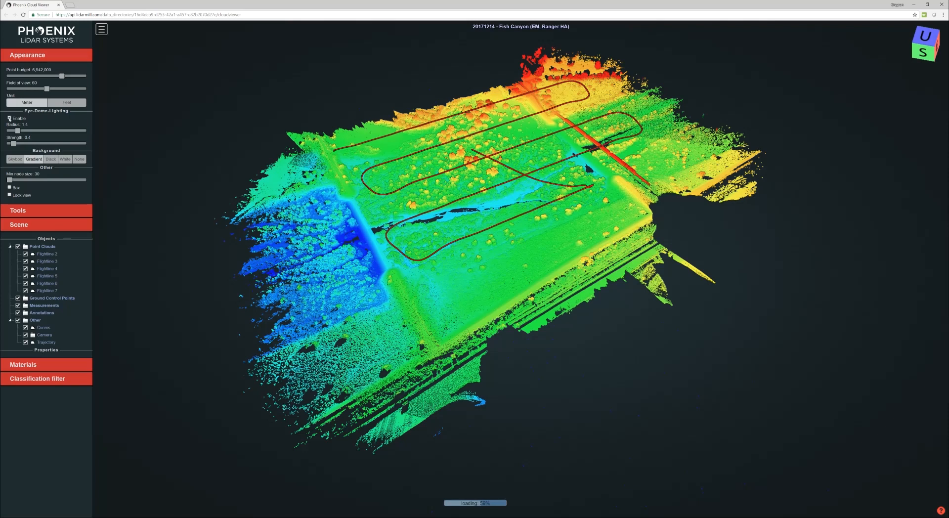
pyautogui.click(10, 118)
pyautogui.click(9, 118)
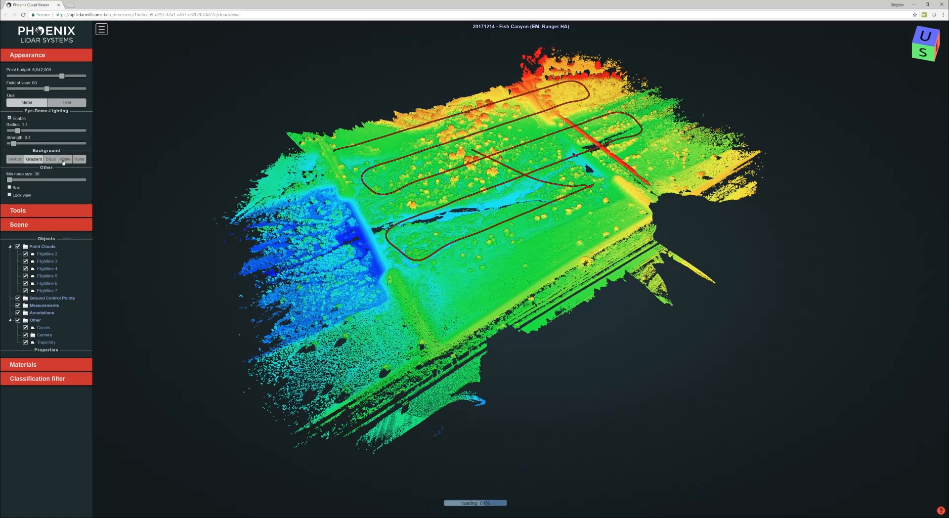
# Step: Try the Skybox, Black, White and None backgrounds on the point cloud and return to Gradient
pyautogui.click(15, 159)
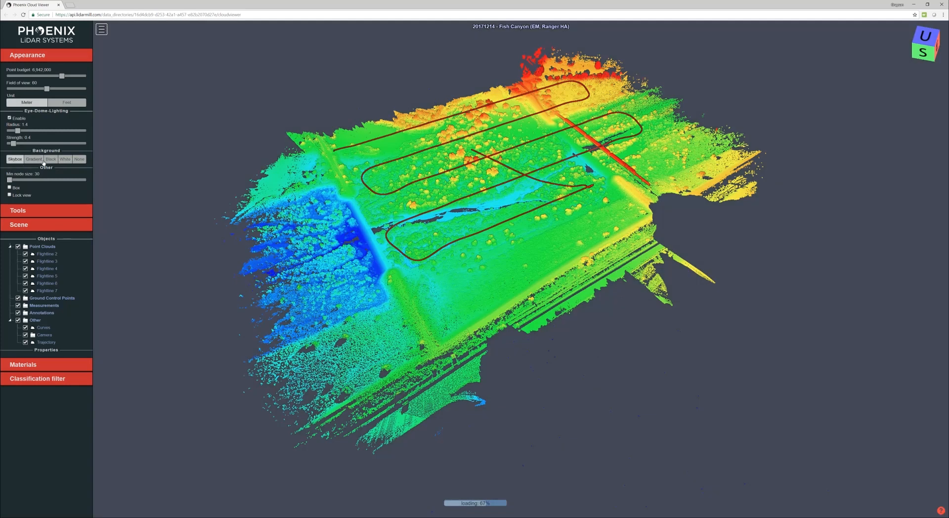
pyautogui.moveTo(373, 278); pyautogui.dragTo(346, 284)
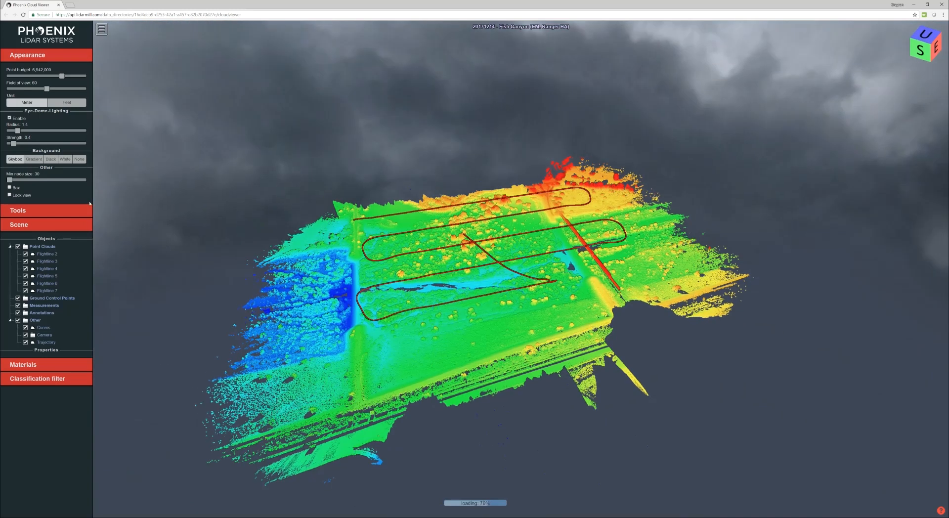
pyautogui.click(35, 159)
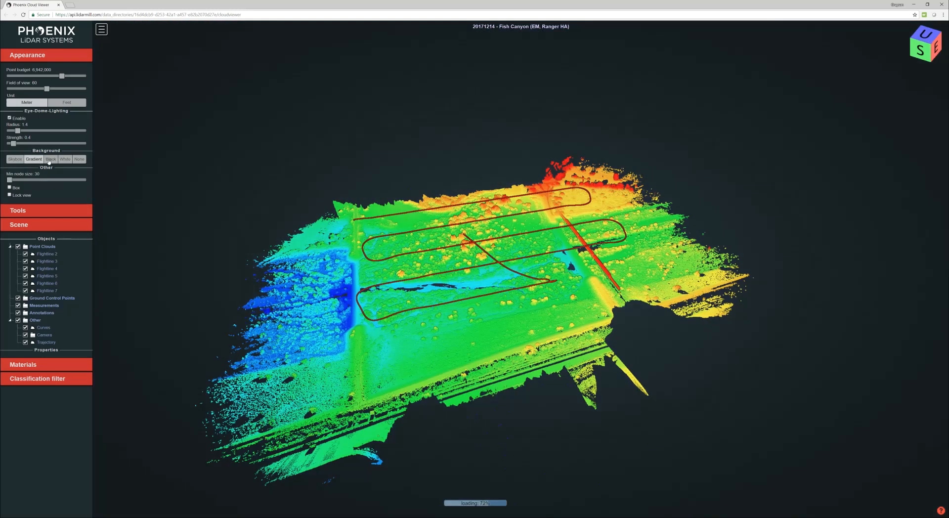
pyautogui.click(50, 160)
pyautogui.click(69, 161)
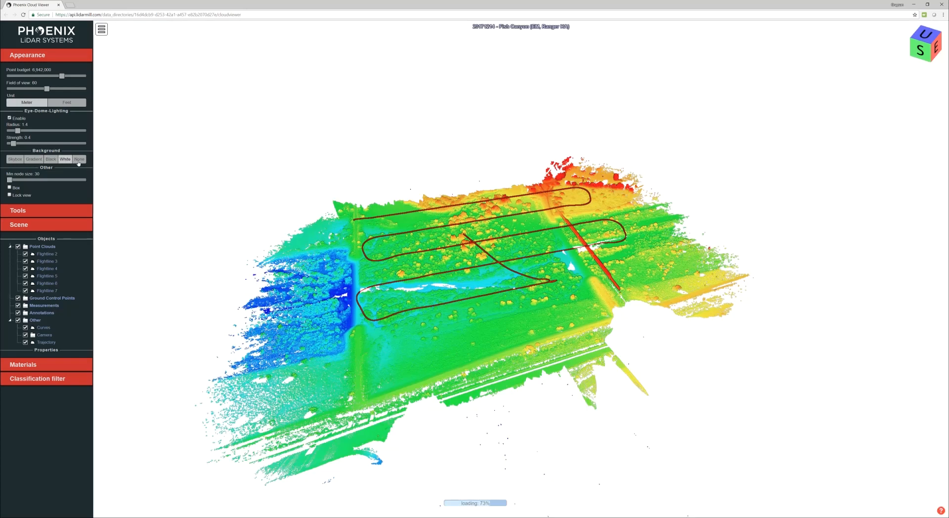
pyautogui.moveTo(296, 248); pyautogui.dragTo(294, 229)
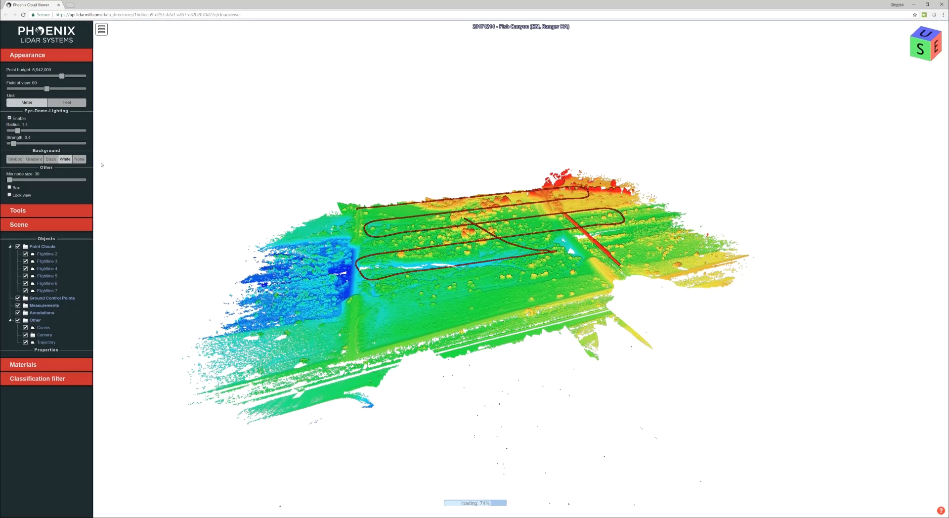
pyautogui.click(80, 160)
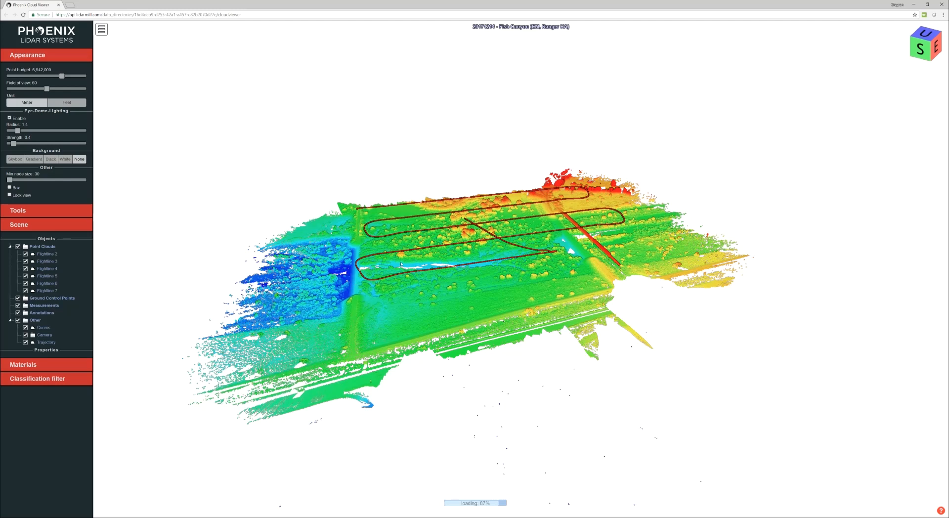
pyautogui.moveTo(401, 265); pyautogui.dragTo(357, 281)
pyautogui.scroll(-3, 423, 256)
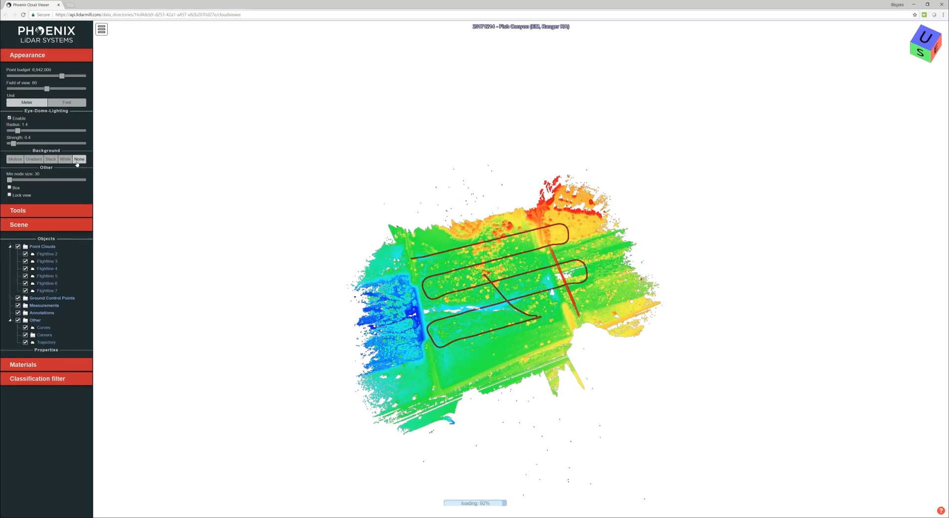
pyautogui.click(34, 159)
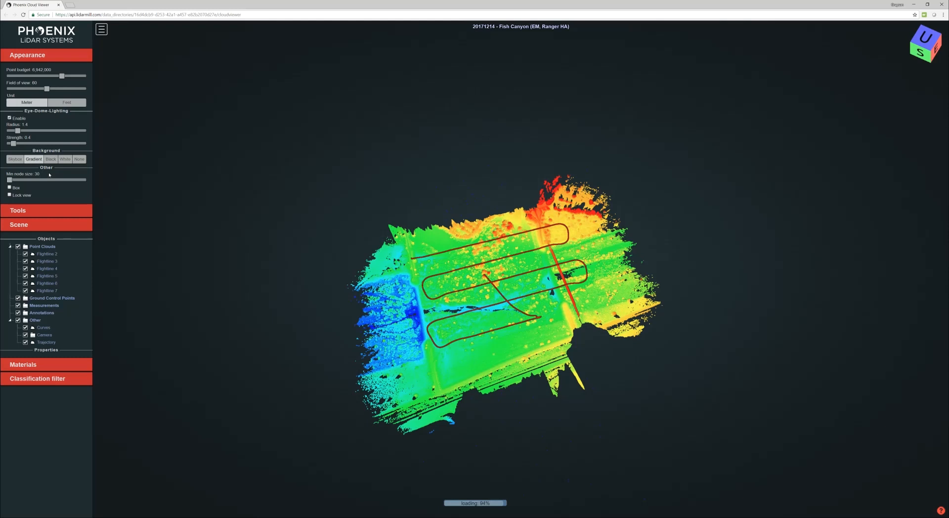
# Step: Expand the Tools and Materials sections to show the navigation tools and the point size, shape and attribute settings
pyautogui.click(43, 210)
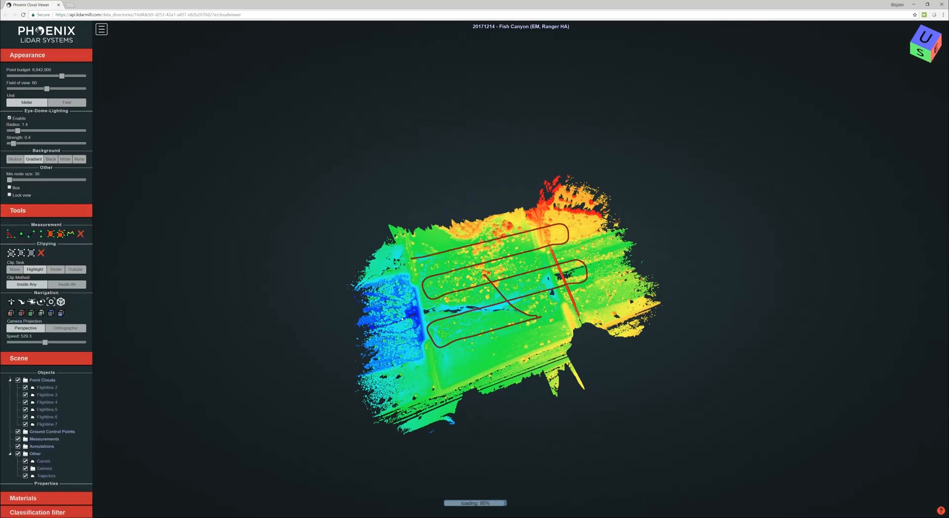
pyautogui.moveTo(491, 326); pyautogui.dragTo(503, 331)
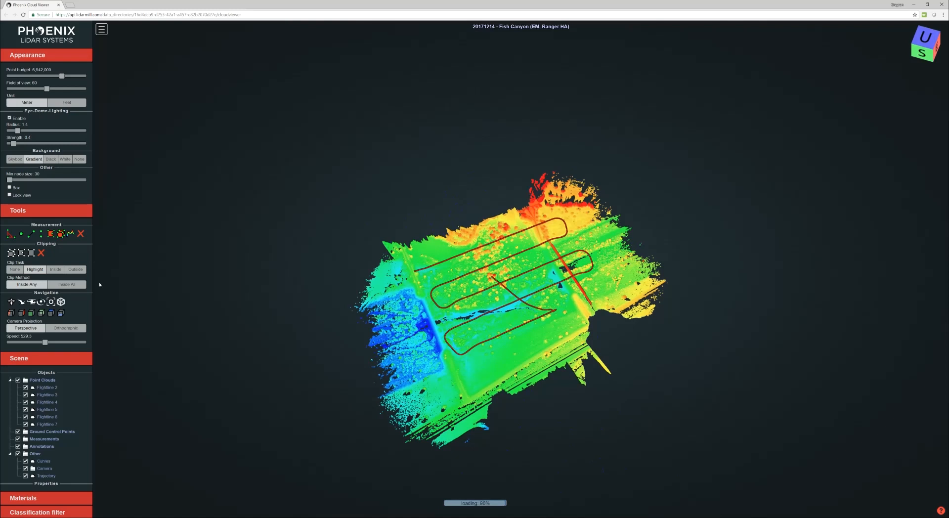
pyautogui.scroll(-1, 43, 345)
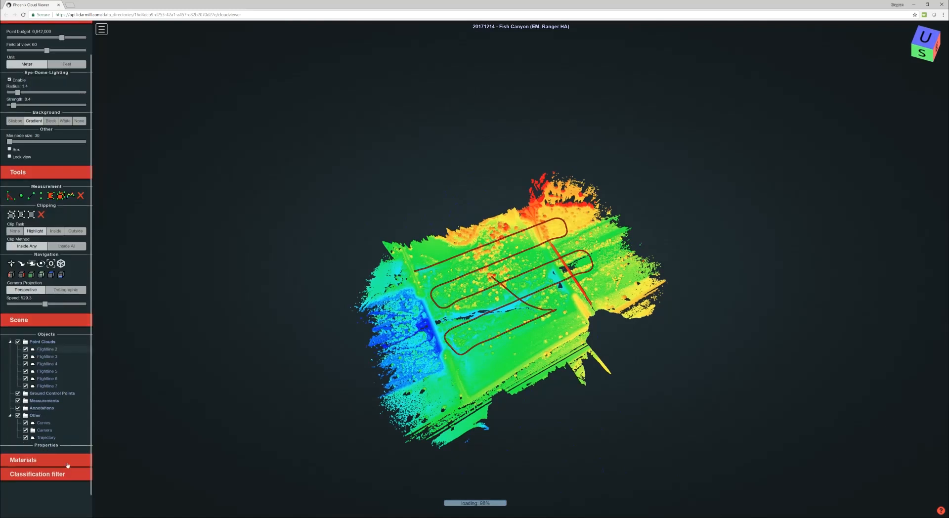
pyautogui.click(46, 456)
pyautogui.scroll(-5, 48, 395)
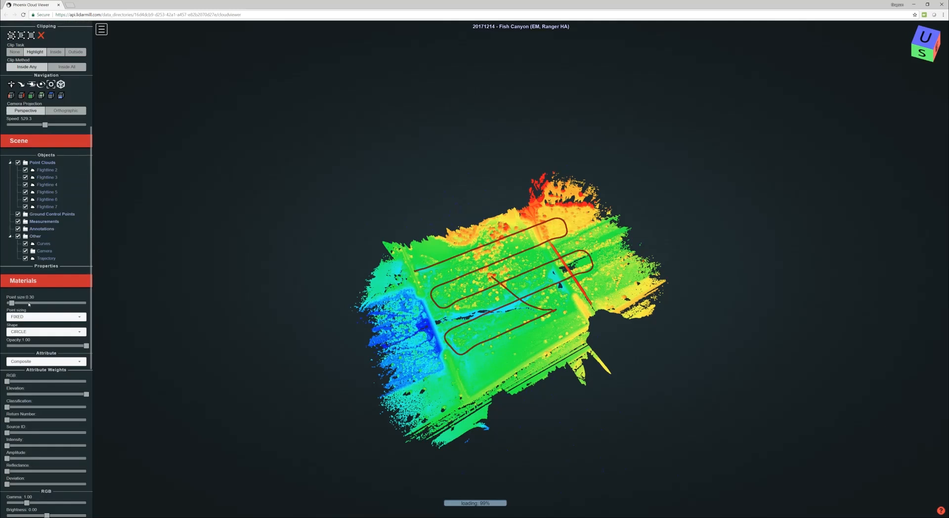
# Step: Collapse the Materials section and expand the Classification filter to show its point classes
pyautogui.click(63, 282)
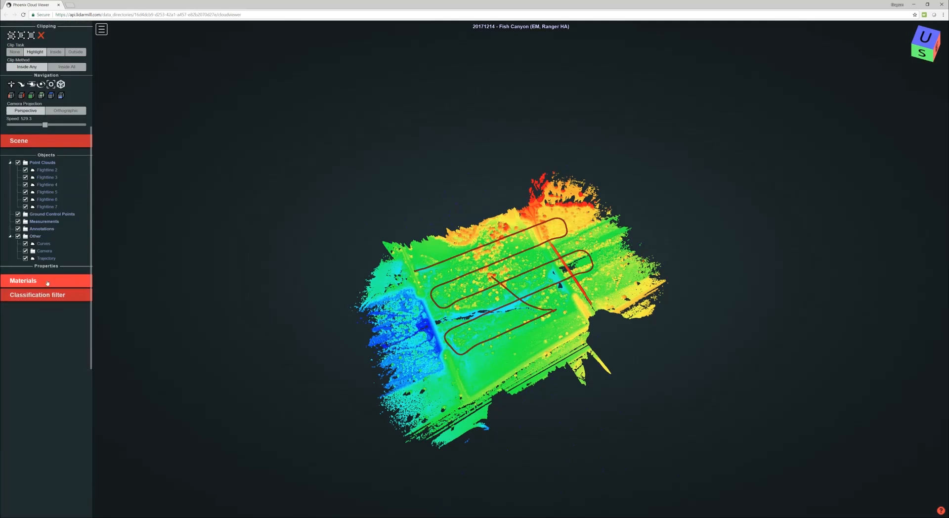
pyautogui.click(40, 299)
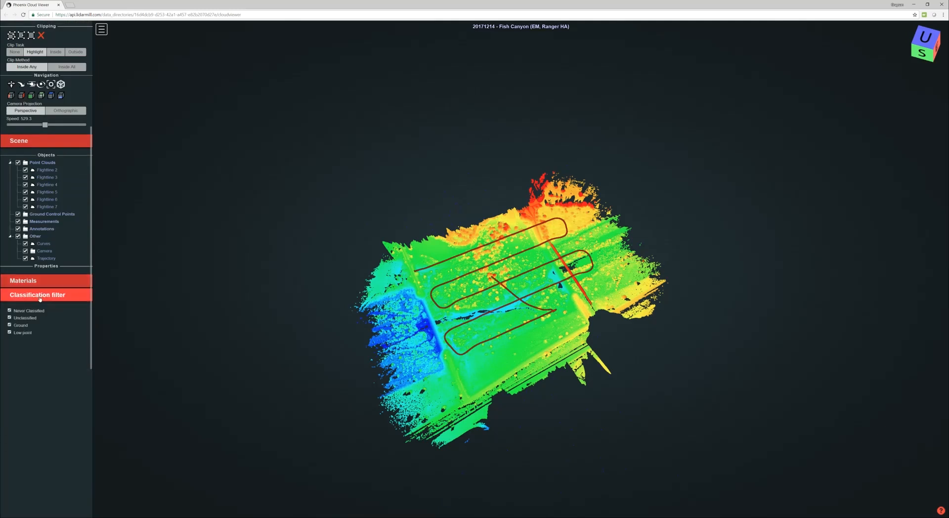
pyautogui.moveTo(490, 364); pyautogui.dragTo(484, 317)
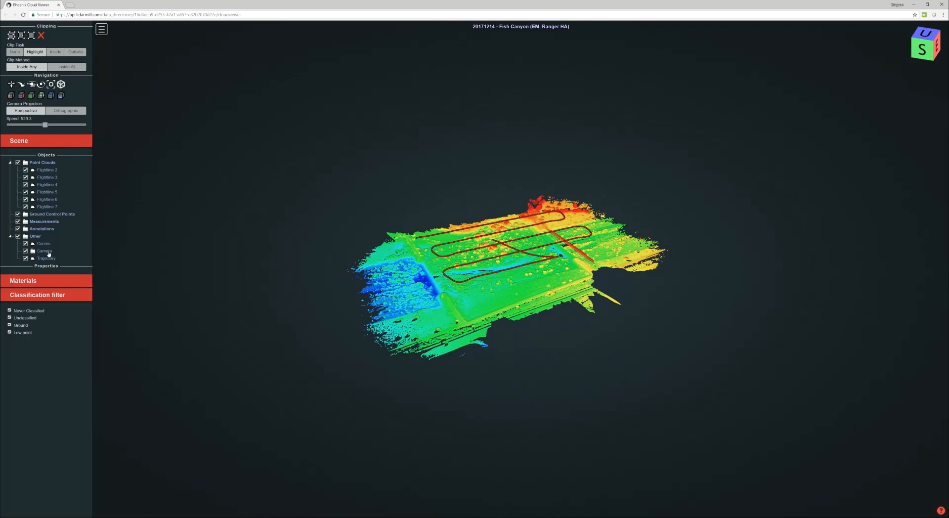
pyautogui.moveTo(625, 496); pyautogui.dragTo(486, 355)
# Step: Reopen the Materials section and raise the point size to about 4.24
pyautogui.click(42, 287)
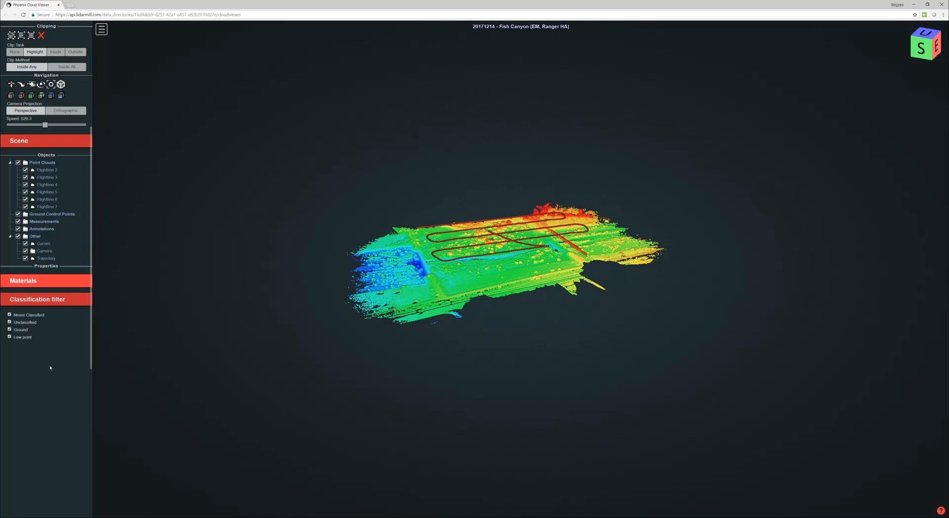
pyautogui.scroll(-3, 35, 409)
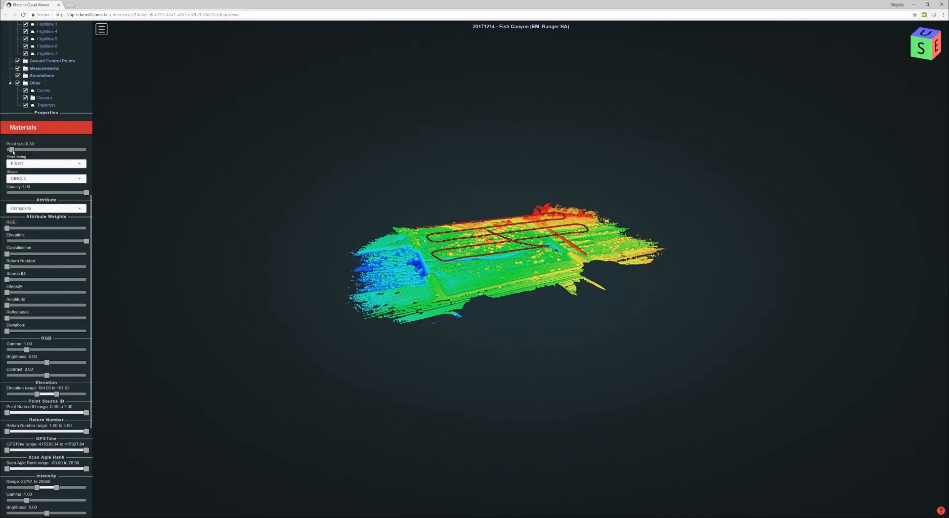
pyautogui.moveTo(12, 150); pyautogui.dragTo(69, 150)
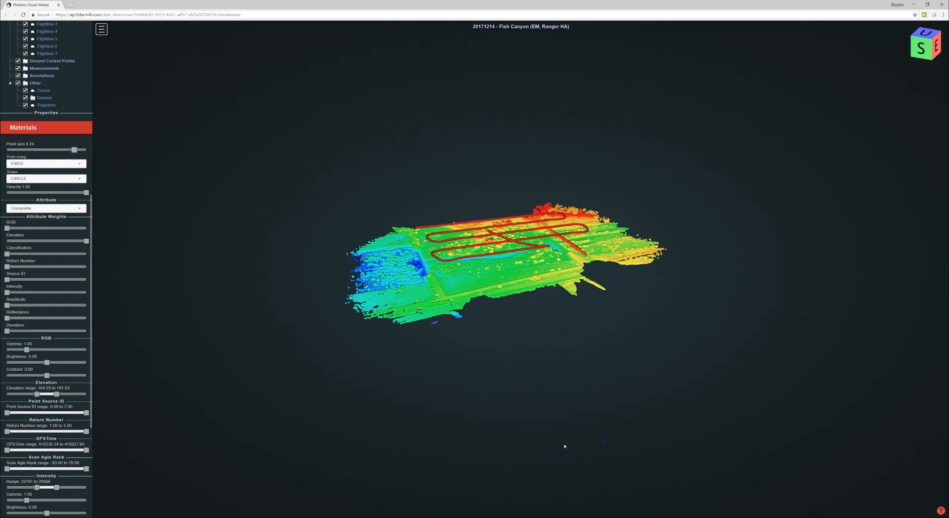
# Step: View the cloud edge-on and hide the Low point class in the classification filter
pyautogui.moveTo(470, 359); pyautogui.dragTo(440, 339)
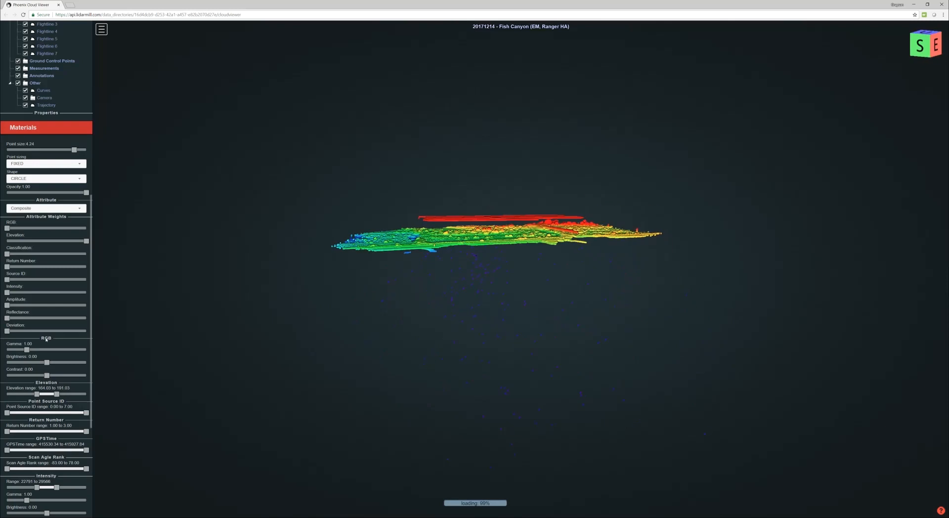
pyautogui.scroll(-4, 46, 339)
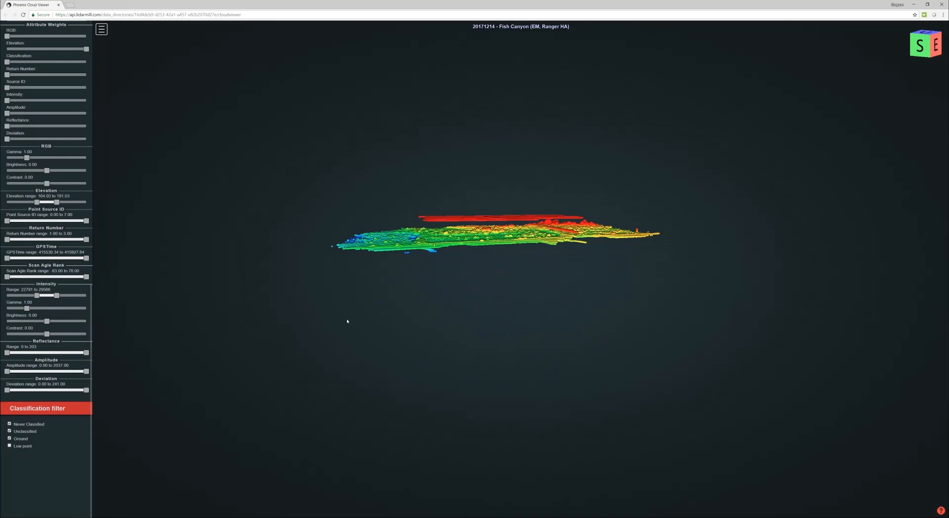
pyautogui.moveTo(348, 322); pyautogui.dragTo(498, 344)
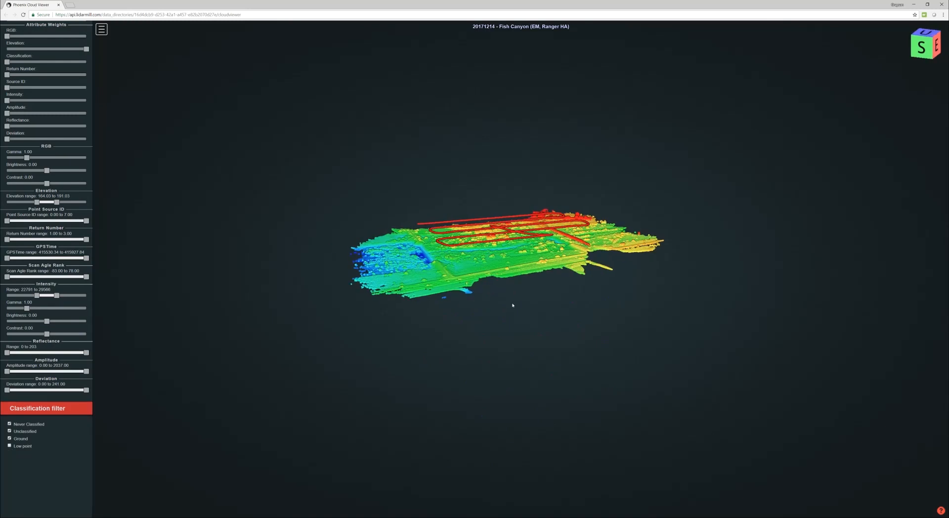
pyautogui.scroll(2, 506, 289)
pyautogui.moveTo(483, 284); pyautogui.dragTo(481, 309)
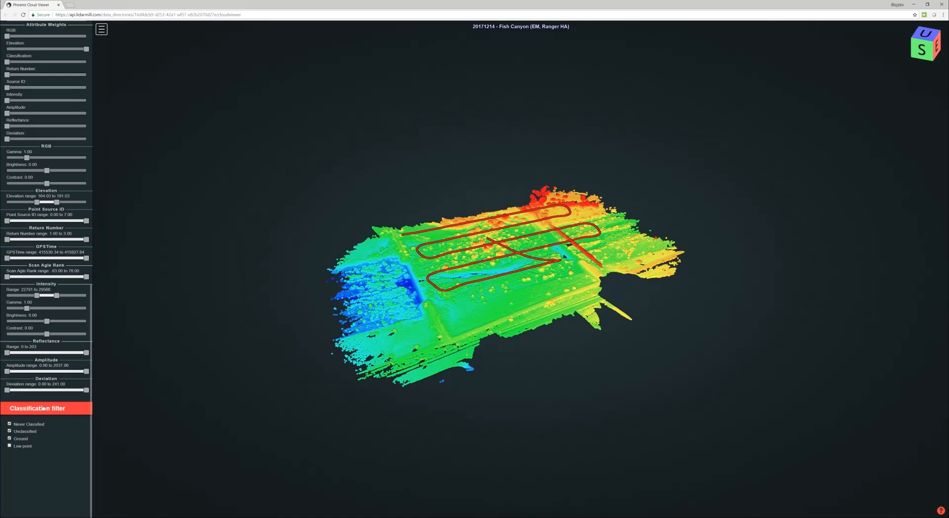
# Step: Collapse the Materials section and focus the view on the bridge, examining it up close and with its surroundings
pyautogui.scroll(3, 51, 123)
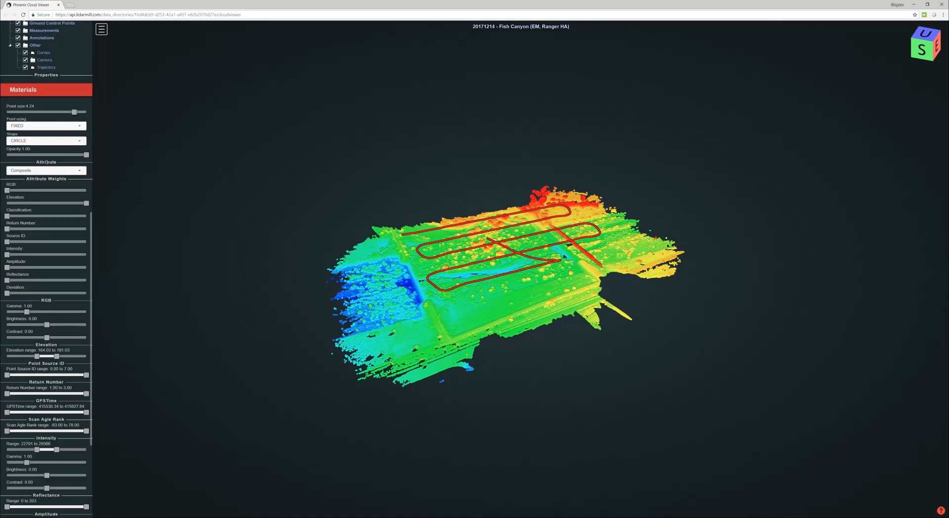
pyautogui.click(22, 90)
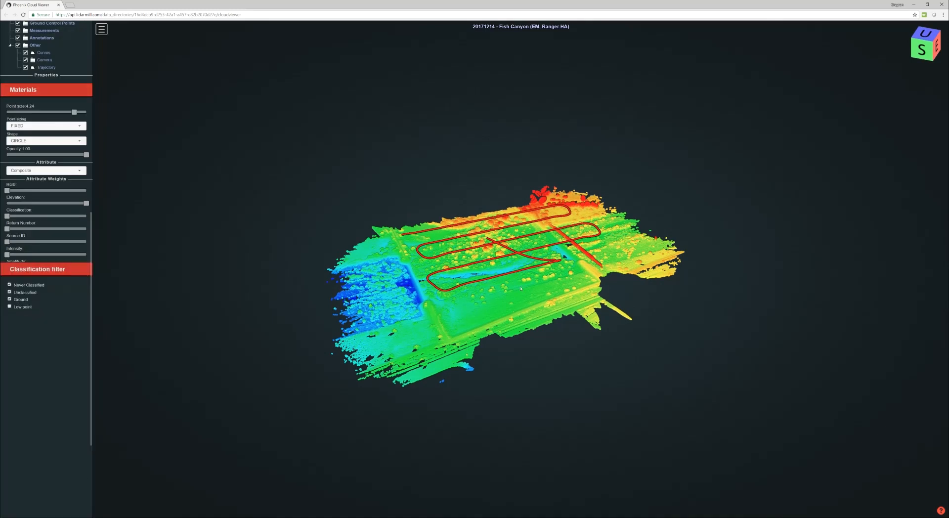
pyautogui.doubleClick(579, 246)
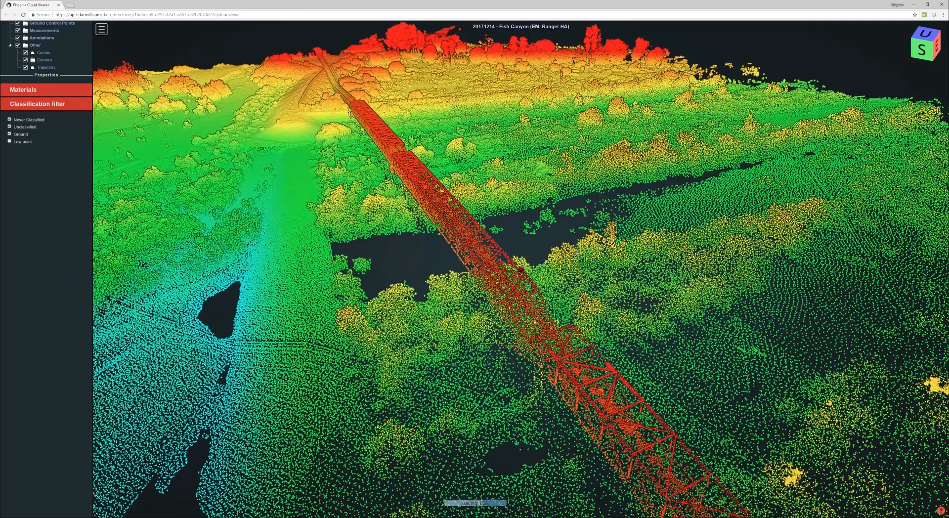
pyautogui.moveTo(535, 323); pyautogui.dragTo(513, 339)
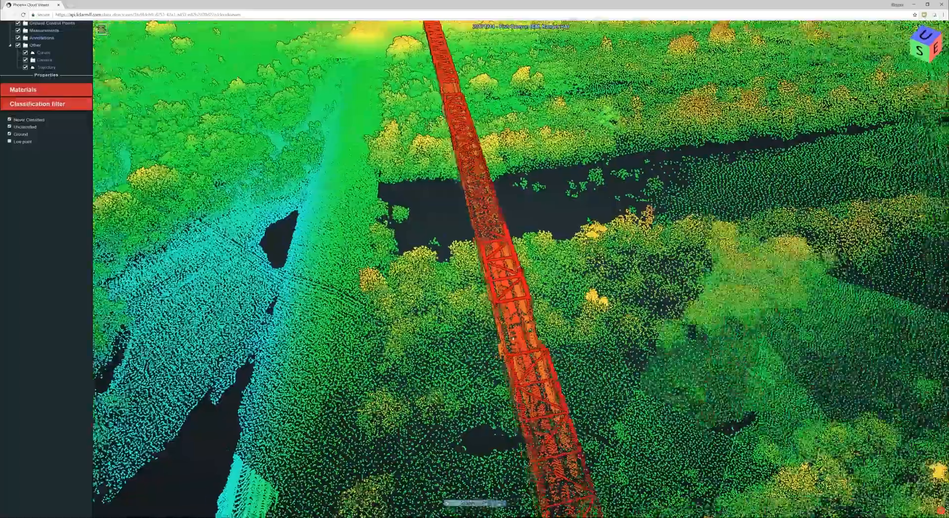
pyautogui.scroll(-10, 513, 339)
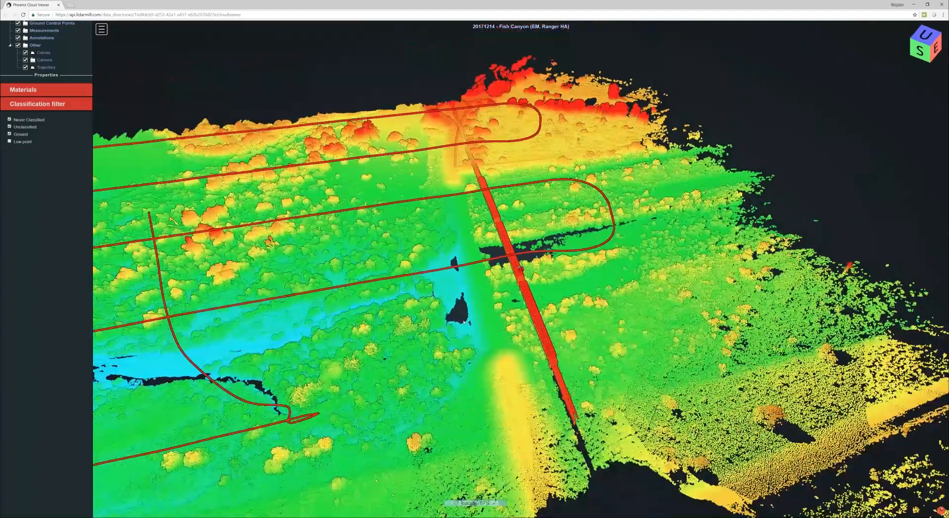
pyautogui.moveTo(428, 317); pyautogui.dragTo(532, 302)
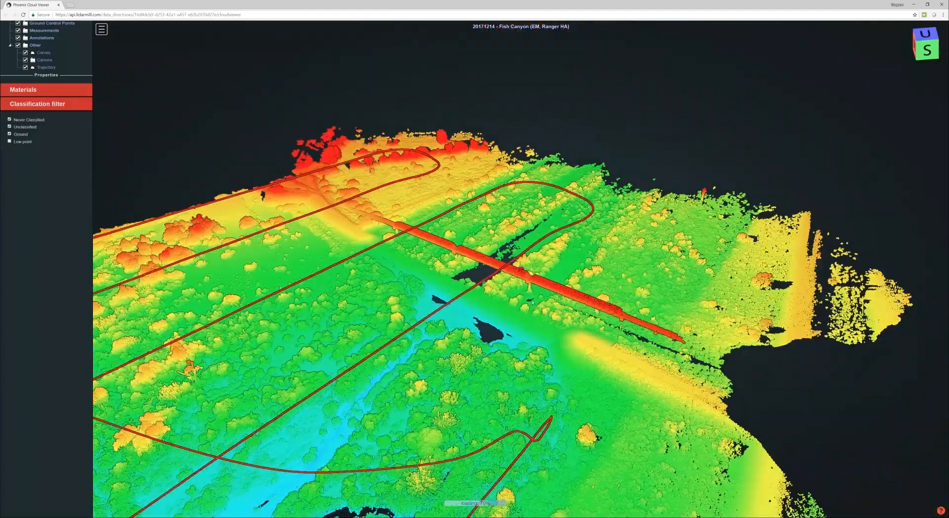
pyautogui.moveTo(426, 313); pyautogui.dragTo(402, 278)
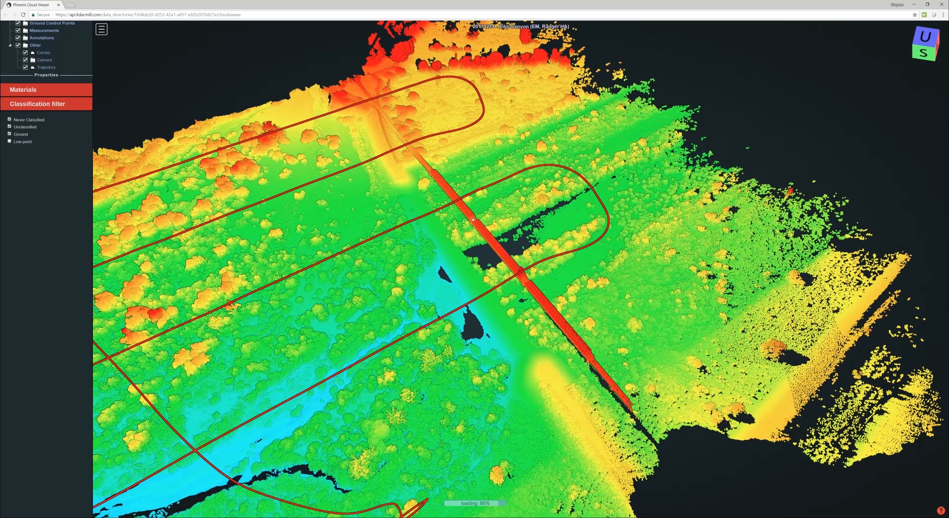
pyautogui.scroll(5, 474, 221)
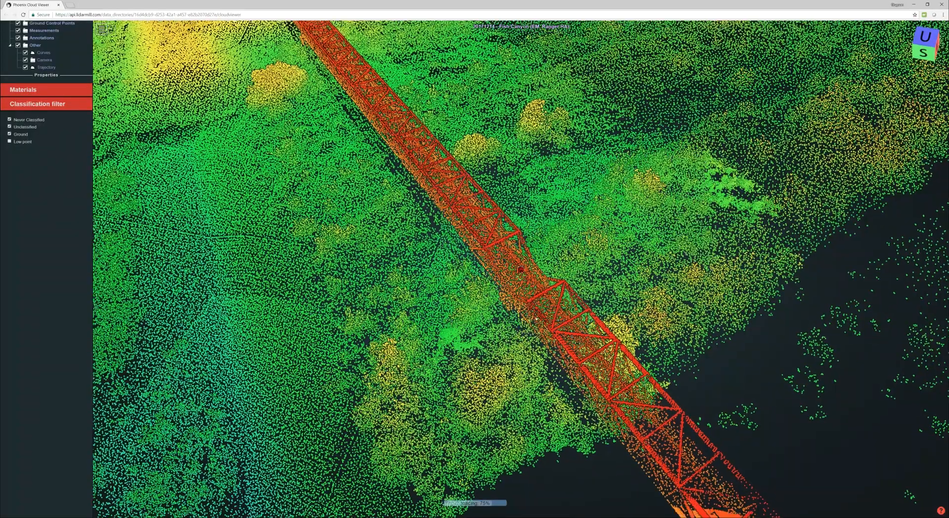
# Step: Examine the bridge's truss structure and support pier from the side at close range
pyautogui.moveTo(536, 319); pyautogui.dragTo(165, 278)
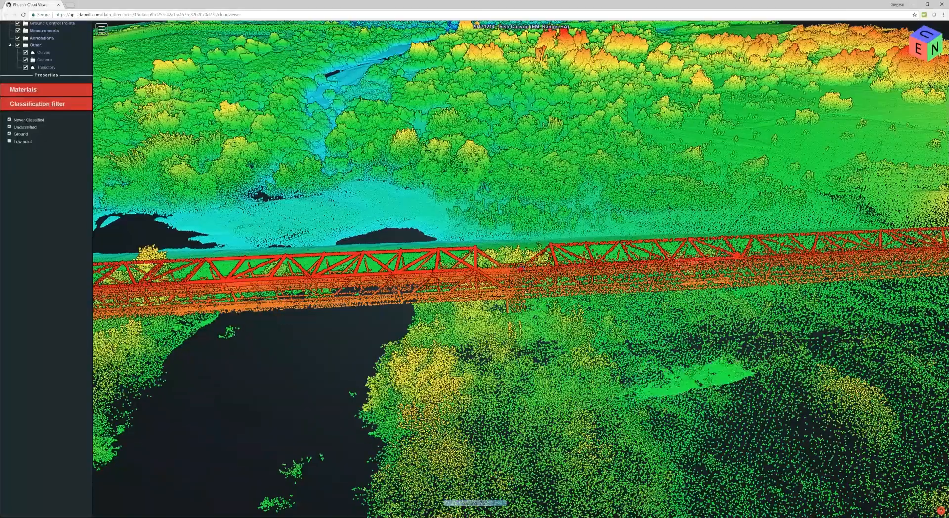
pyautogui.scroll(3, 520, 307)
pyautogui.moveTo(520, 307); pyautogui.dragTo(615, 270)
pyautogui.moveTo(466, 310); pyautogui.dragTo(524, 319)
pyautogui.scroll(2, 482, 314)
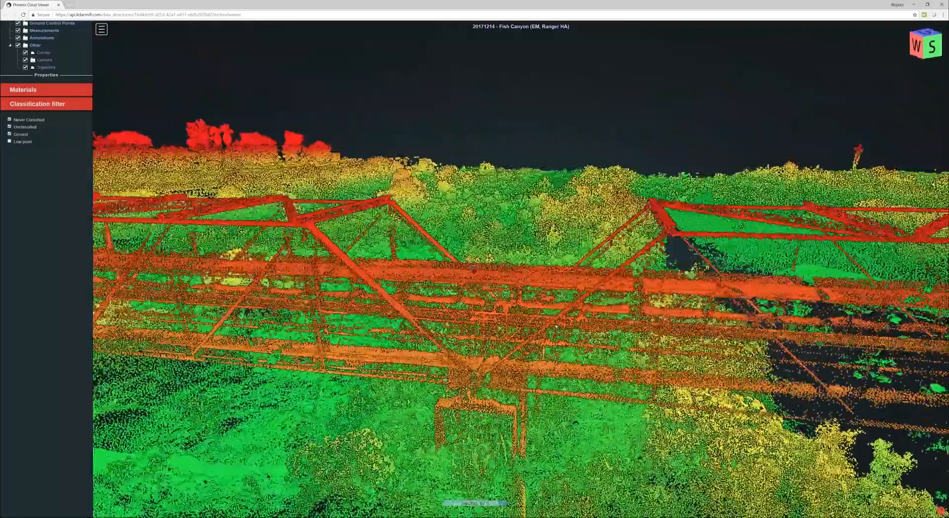
pyautogui.moveTo(555, 326); pyautogui.dragTo(574, 348)
pyautogui.scroll(-5, 499, 365)
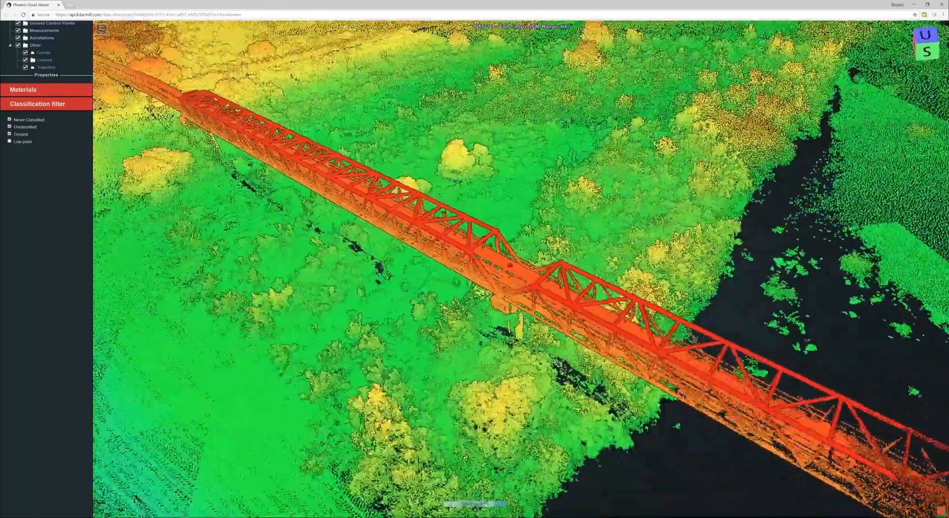
# Step: Inspect the length of the bridge and the vegetation around it from an oblique angle at varying distances
pyautogui.scroll(5, 499, 365)
pyautogui.scroll(3, 499, 365)
pyautogui.scroll(-5, 499, 365)
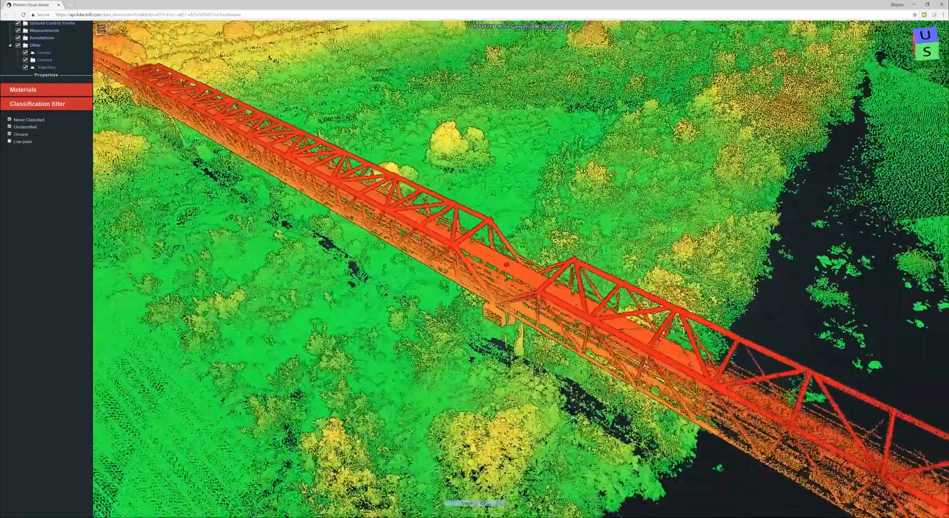
pyautogui.moveTo(499, 365); pyautogui.dragTo(572, 342)
pyautogui.moveTo(569, 277); pyautogui.dragTo(508, 270, button='right')
pyautogui.moveTo(508, 270); pyautogui.dragTo(478, 245)
pyautogui.moveTo(478, 245); pyautogui.dragTo(445, 225, button='right')
pyautogui.scroll(3, 478, 242)
pyautogui.scroll(-3, 478, 242)
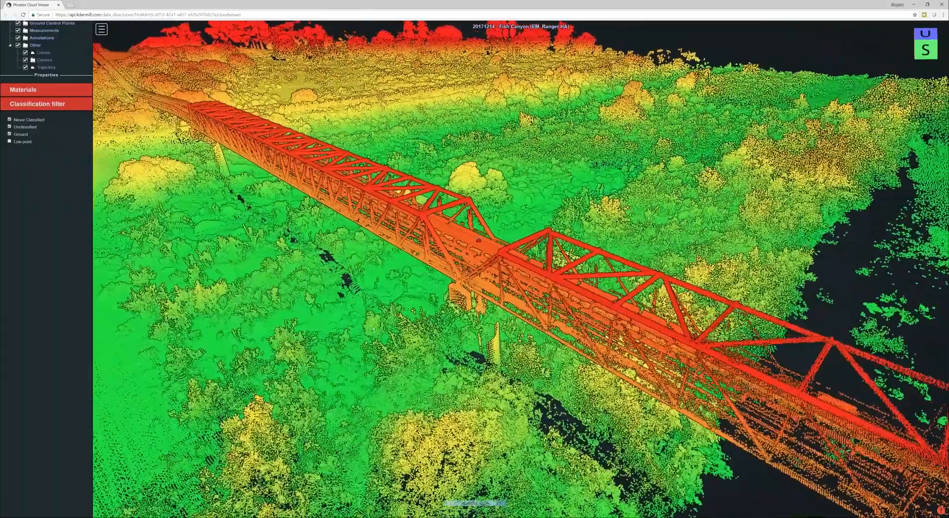
# Step: Review the measurement, clipping and navigation tools, and view the bridge and river area from above and farther away
pyautogui.scroll(8, 63, 250)
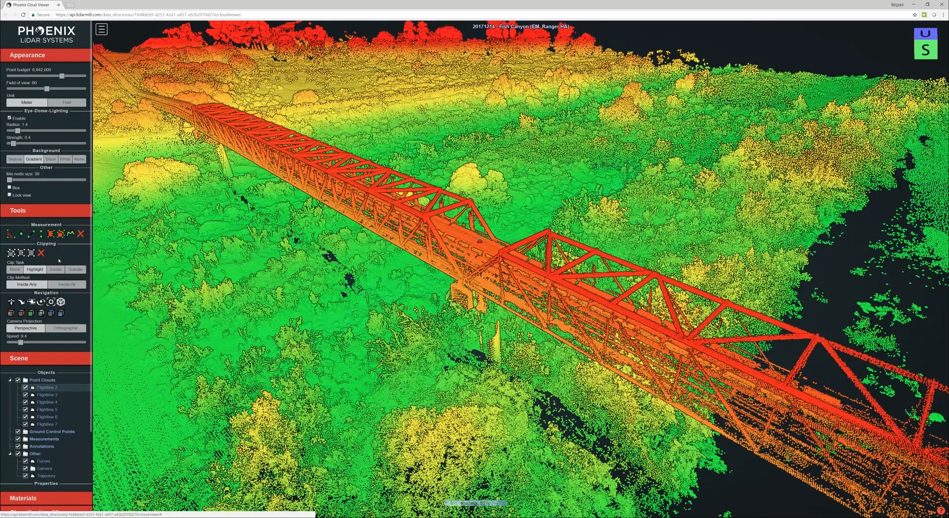
pyautogui.scroll(-2, 59, 265)
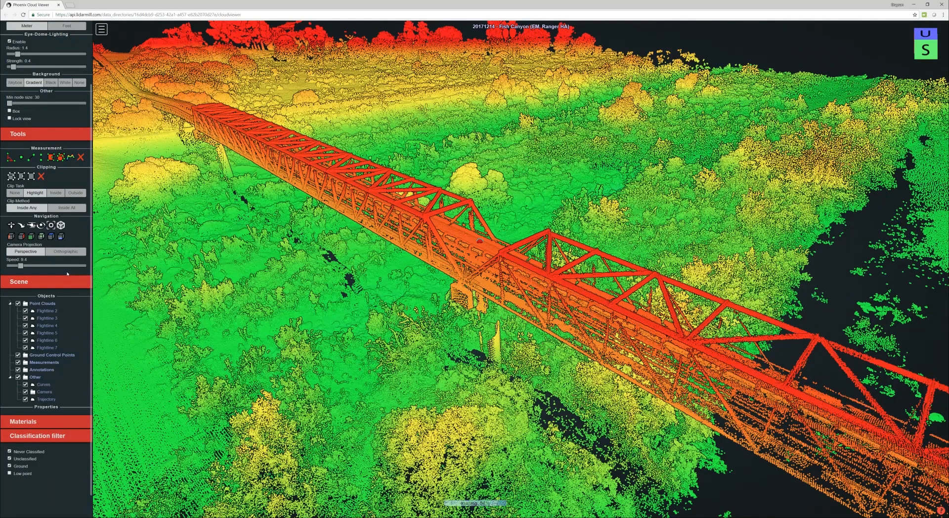
pyautogui.scroll(-3, 521, 269)
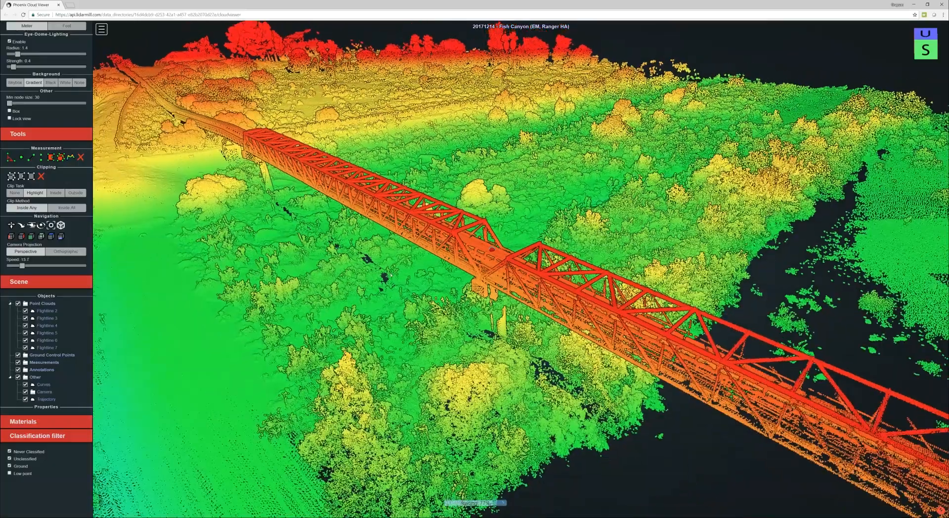
pyautogui.moveTo(434, 348); pyautogui.dragTo(280, 330)
pyautogui.moveTo(435, 319); pyautogui.dragTo(393, 330)
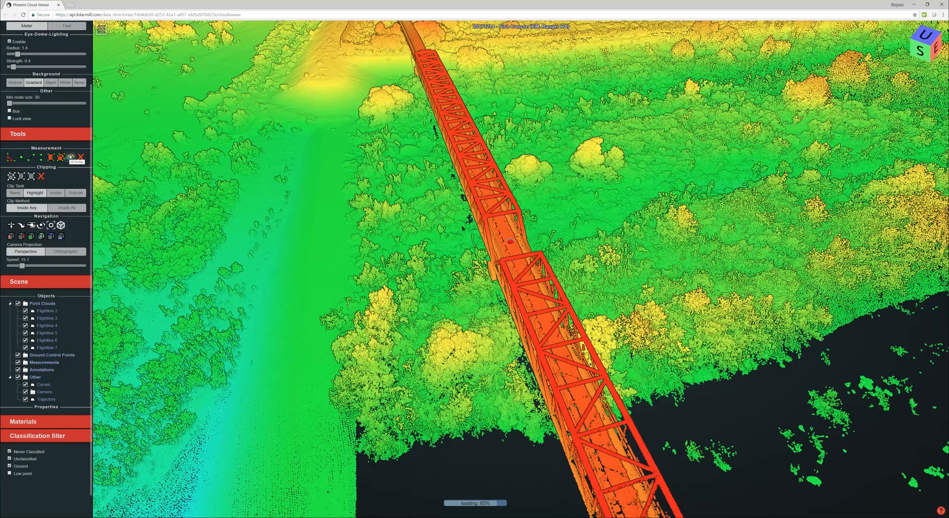
pyautogui.moveTo(198, 237); pyautogui.dragTo(251, 236)
pyautogui.scroll(-10, 250, 237)
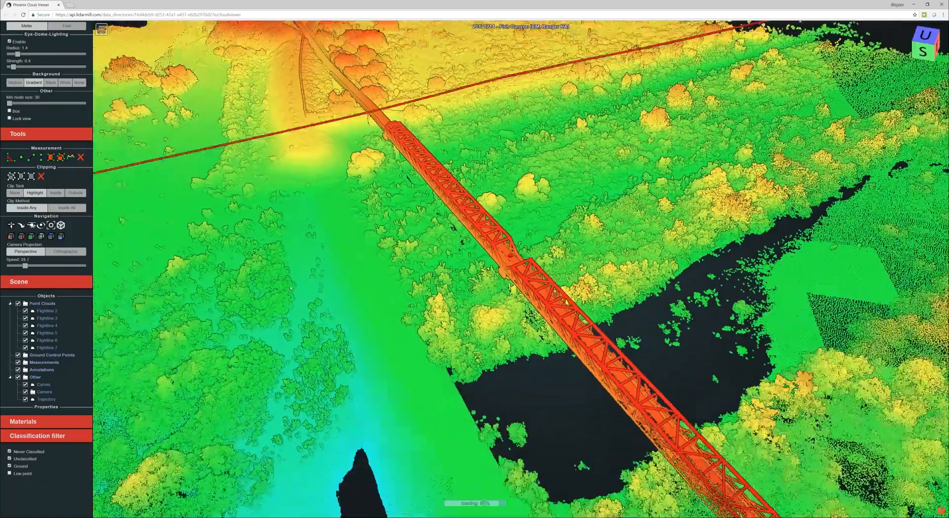
pyautogui.moveTo(250, 236); pyautogui.dragTo(252, 207, button='right')
pyautogui.moveTo(257, 222); pyautogui.dragTo(268, 295)
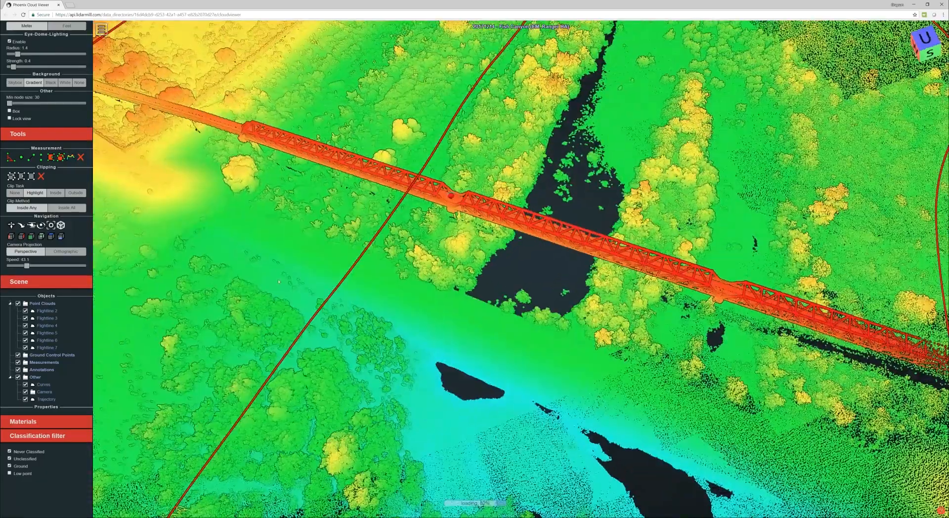
pyautogui.moveTo(299, 316); pyautogui.dragTo(94, 388)
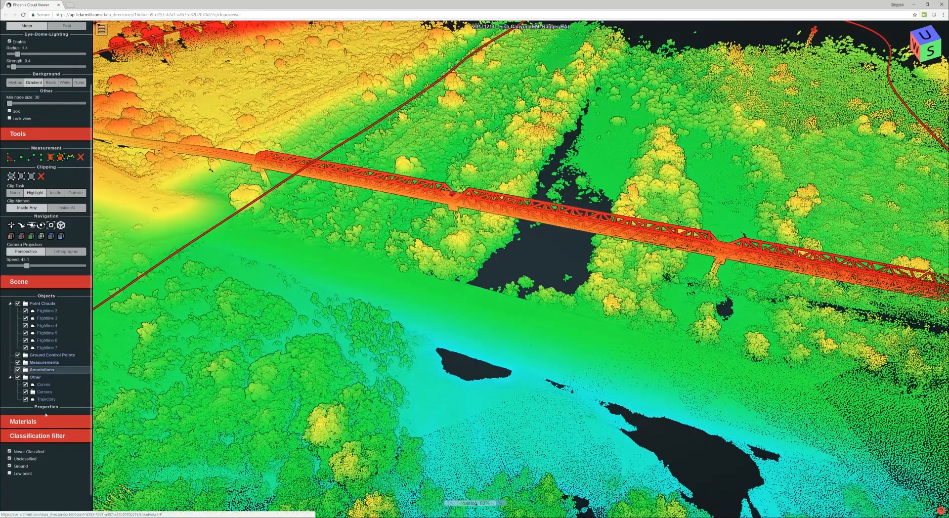
# Step: Expand the Materials section and set the point cloud's display attribute to Classification
pyautogui.scroll(-1, 44, 391)
pyautogui.click(39, 393)
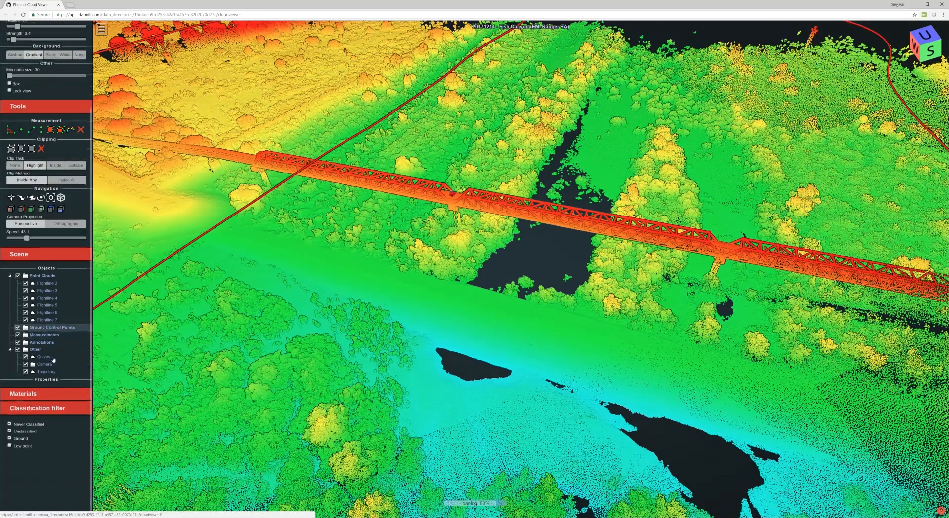
pyautogui.scroll(-4, 39, 393)
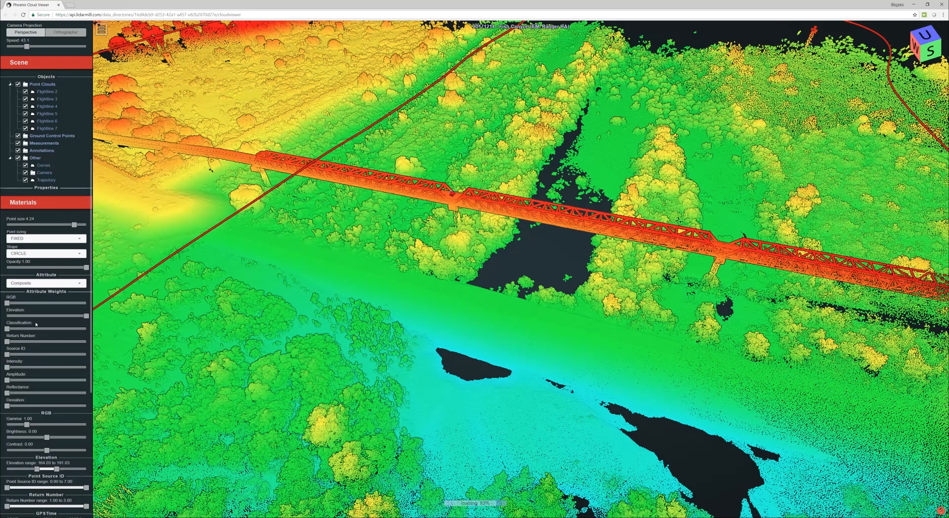
pyautogui.click(46, 284)
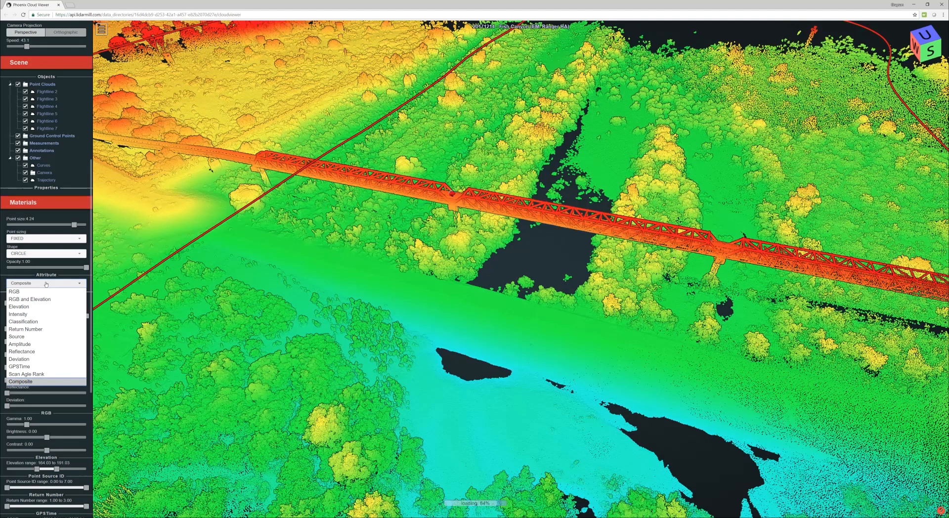
pyautogui.click(35, 322)
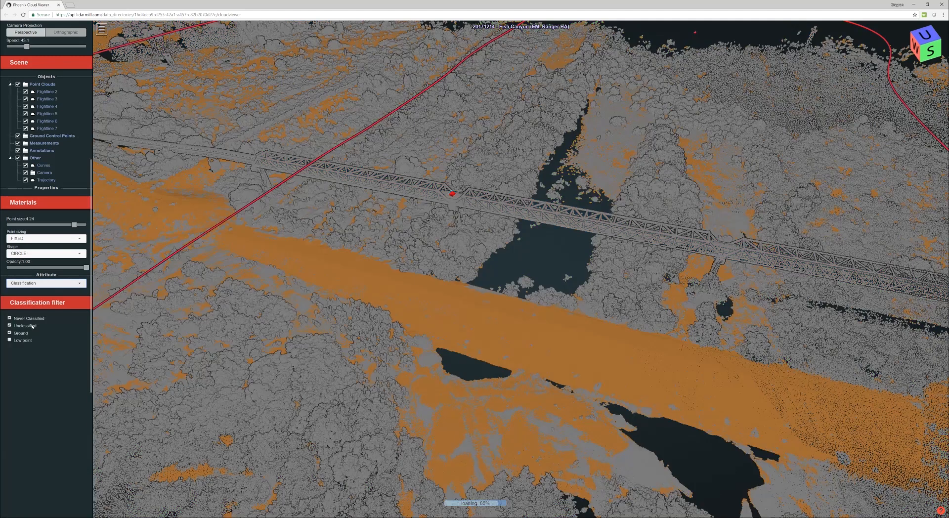
# Step: Set the point cloud's display attribute to Composite and raise the Classification weight to about half
pyautogui.click(37, 285)
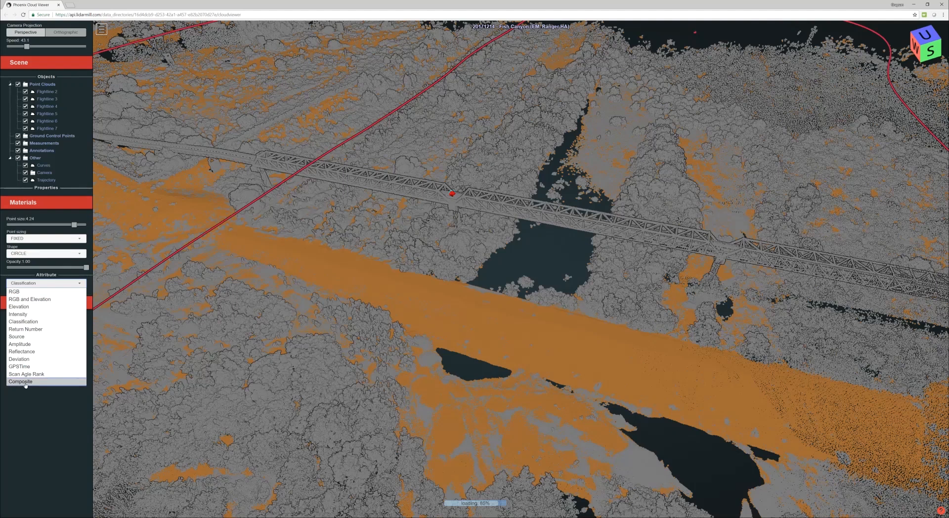
pyautogui.click(22, 382)
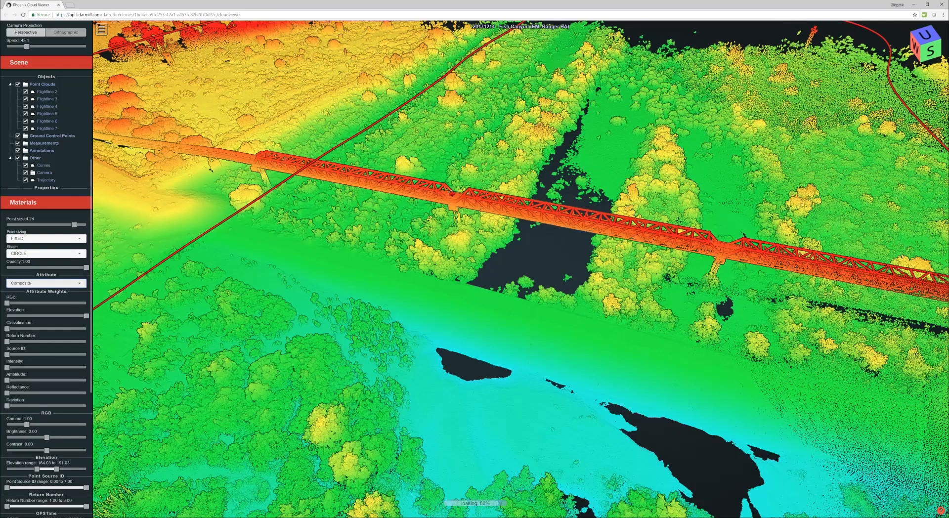
pyautogui.scroll(-3, 61, 335)
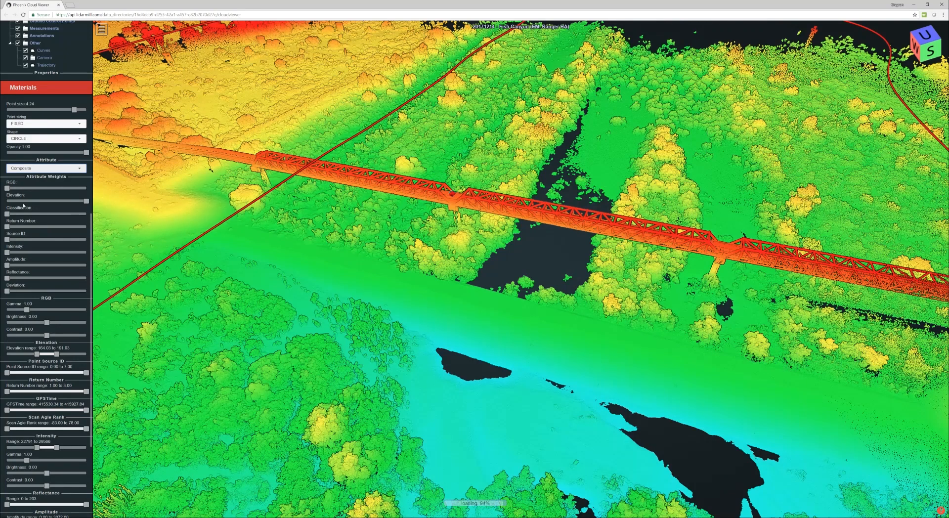
pyautogui.moveTo(7, 214); pyautogui.dragTo(36, 213)
pyautogui.click(50, 214)
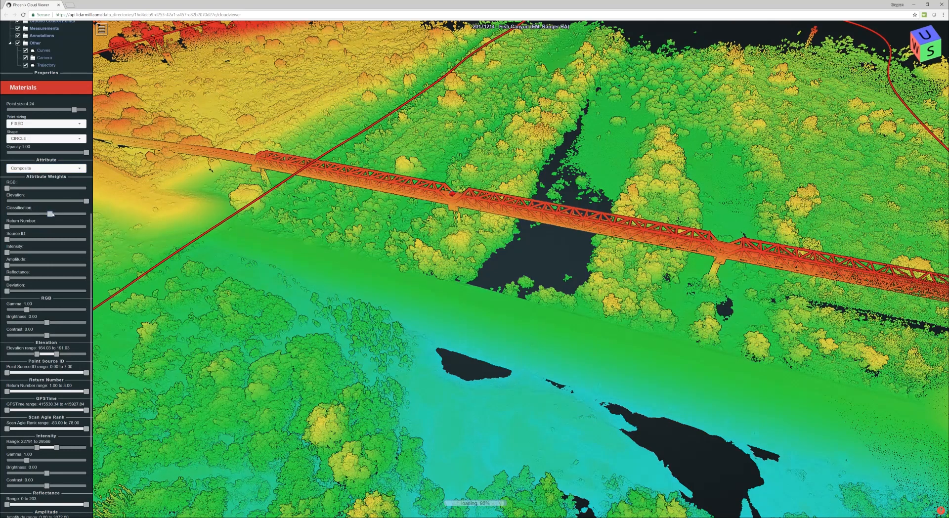
# Step: Reduce the Elevation weight to about a quarter and raise the Classification weight to about two thirds
pyautogui.click(37, 200)
pyautogui.click(23, 201)
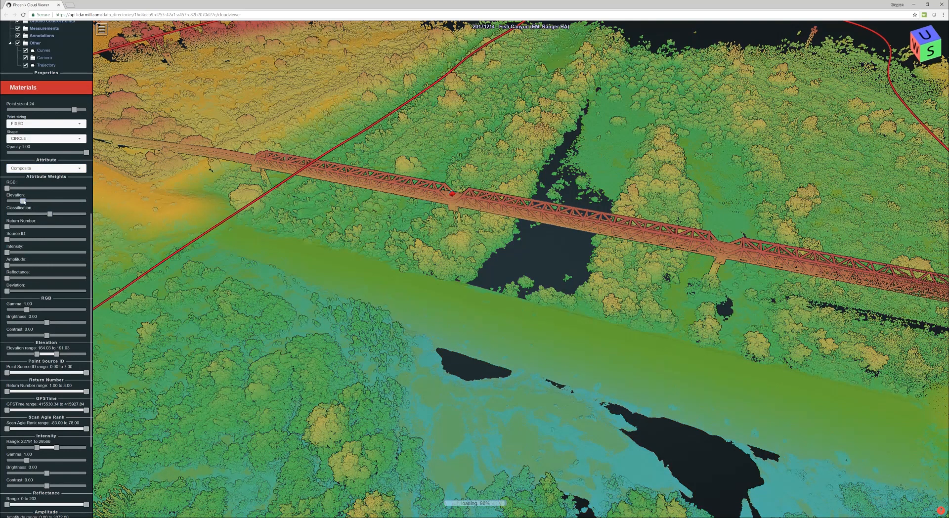
pyautogui.click(27, 201)
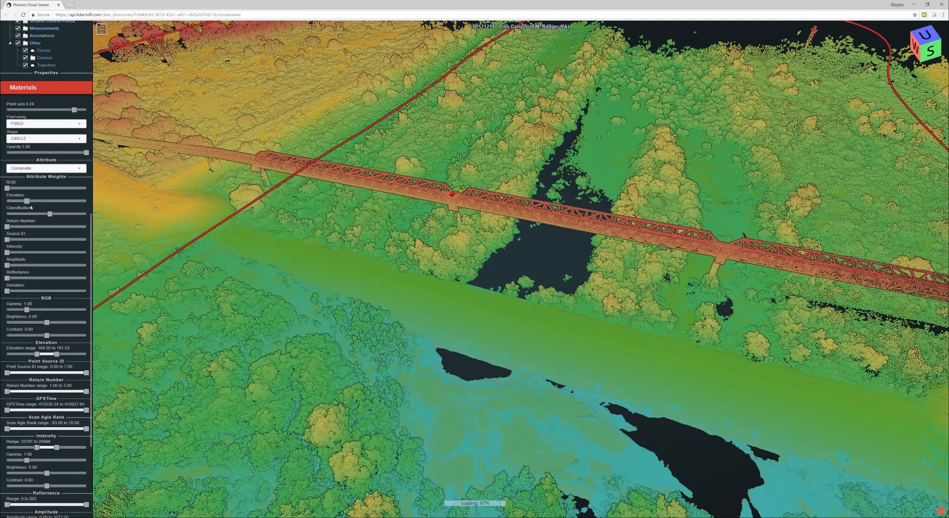
pyautogui.click(85, 214)
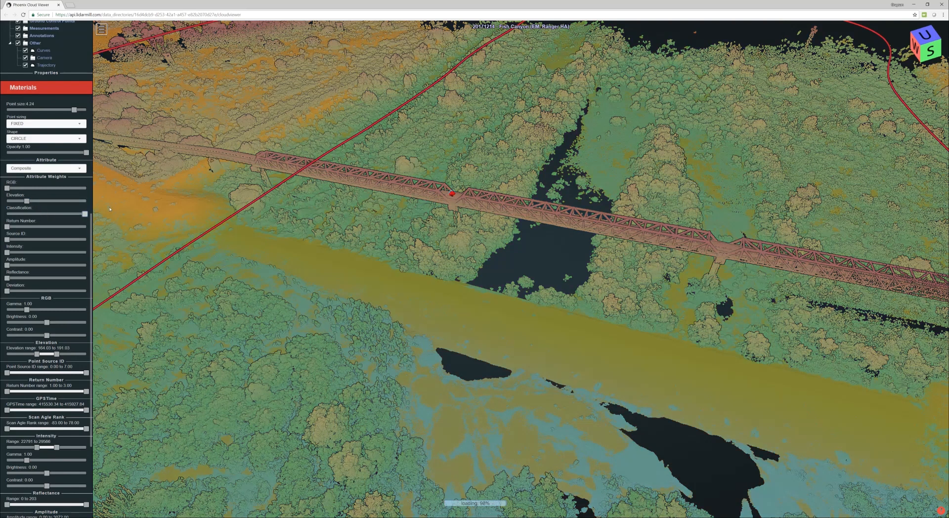
pyautogui.click(63, 214)
pyautogui.moveTo(7, 241)
pyautogui.mouseDown()
pyautogui.moveTo(66, 240)
pyautogui.moveTo(12, 249)
pyautogui.moveTo(2, 241)
pyautogui.mouseUp()
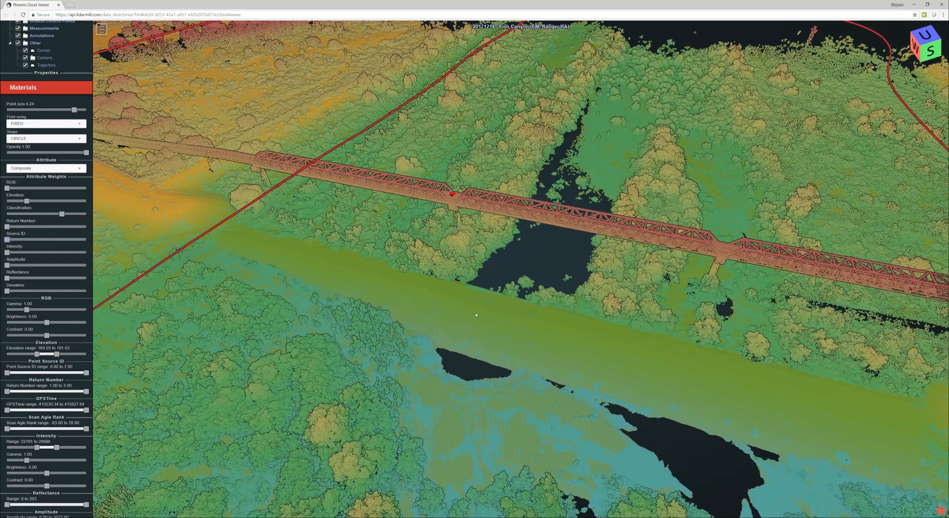
# Step: Set the Elevation weight to zero and the Classification weight to its maximum
pyautogui.moveTo(476, 315); pyautogui.dragTo(387, 297)
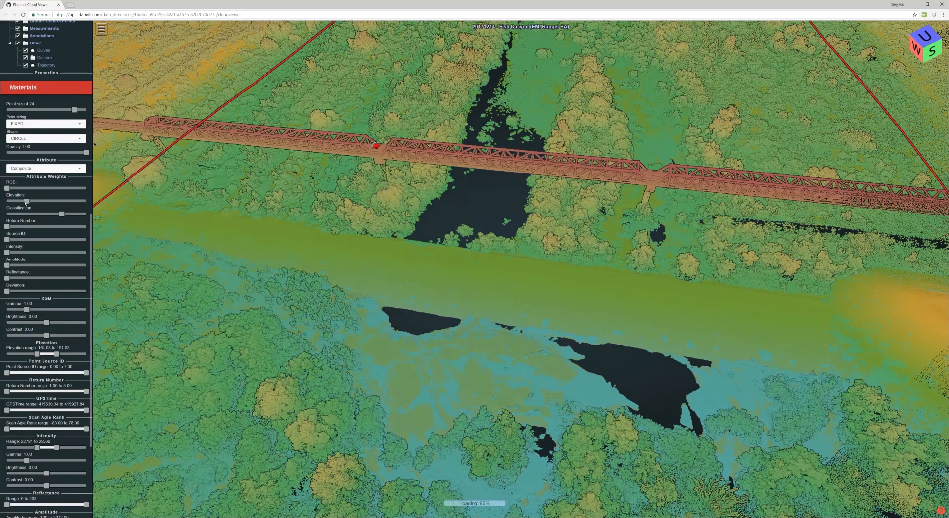
pyautogui.moveTo(26, 201); pyautogui.dragTo(7, 201)
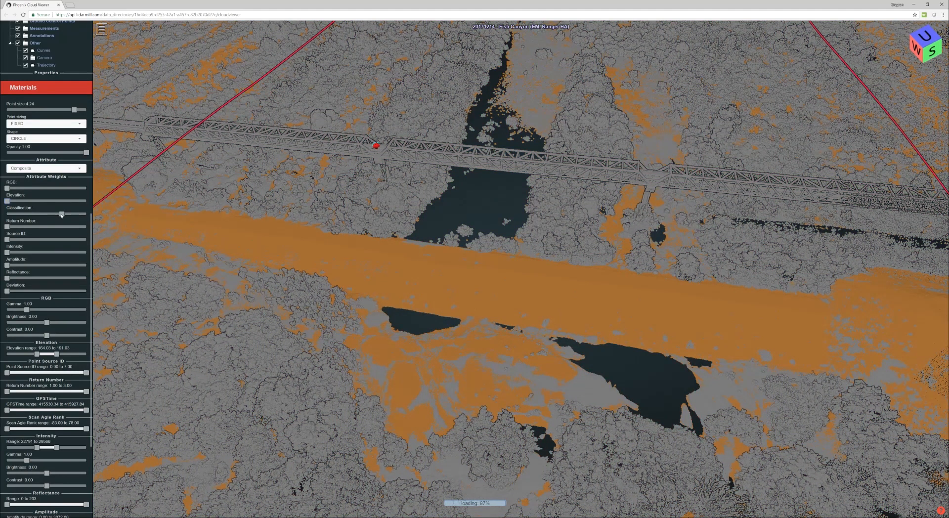
pyautogui.moveTo(62, 215); pyautogui.dragTo(7, 214)
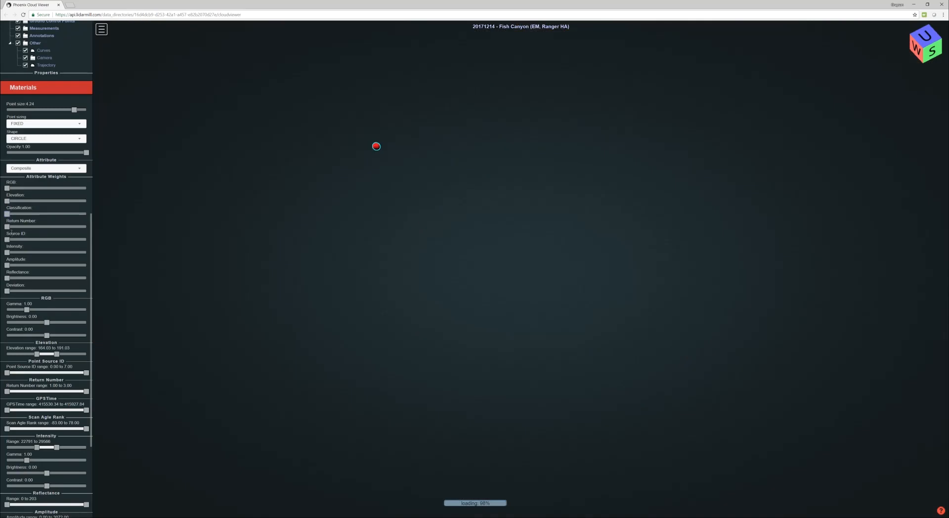
pyautogui.moveTo(76, 214); pyautogui.dragTo(87, 214)
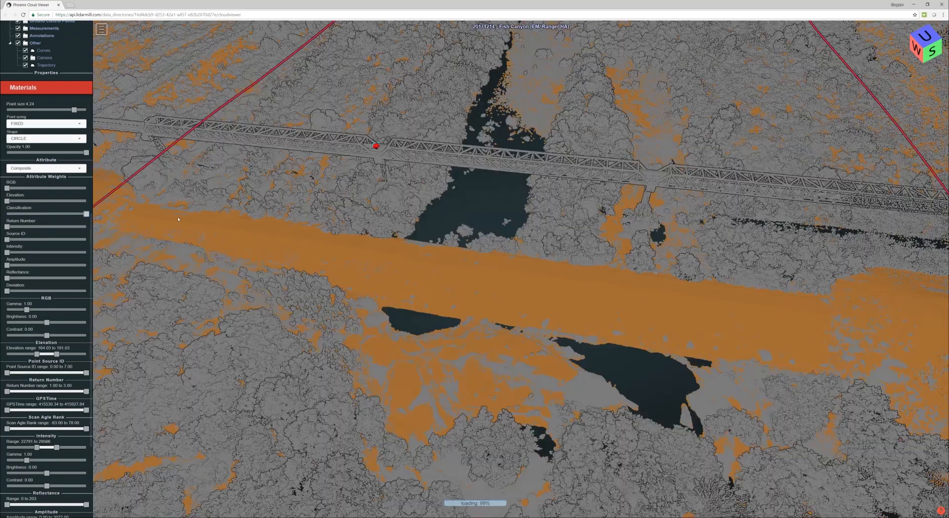
pyautogui.scroll(3, 449, 271)
pyautogui.moveTo(502, 279); pyautogui.dragTo(482, 277)
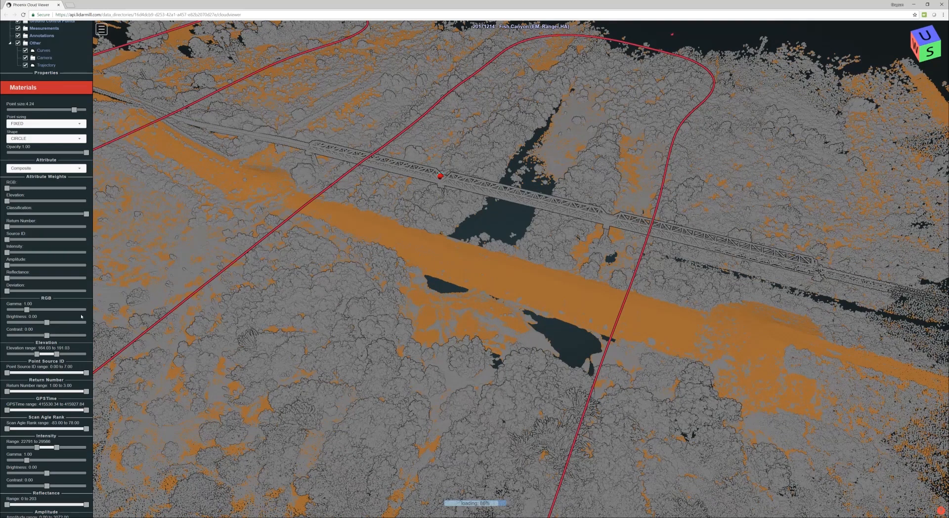
# Step: Toggle the Ground class off and back on in the classification filter
pyautogui.scroll(-3, 82, 316)
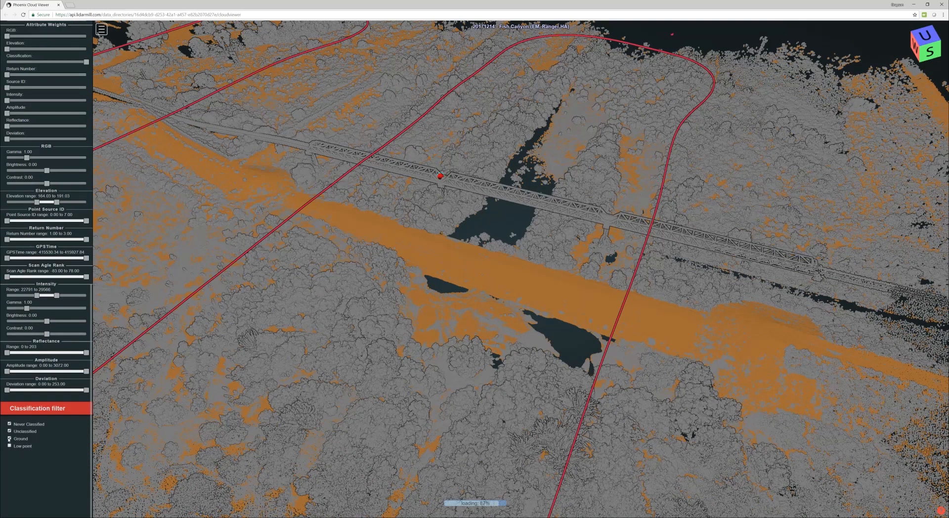
pyautogui.click(9, 439)
pyautogui.click(9, 438)
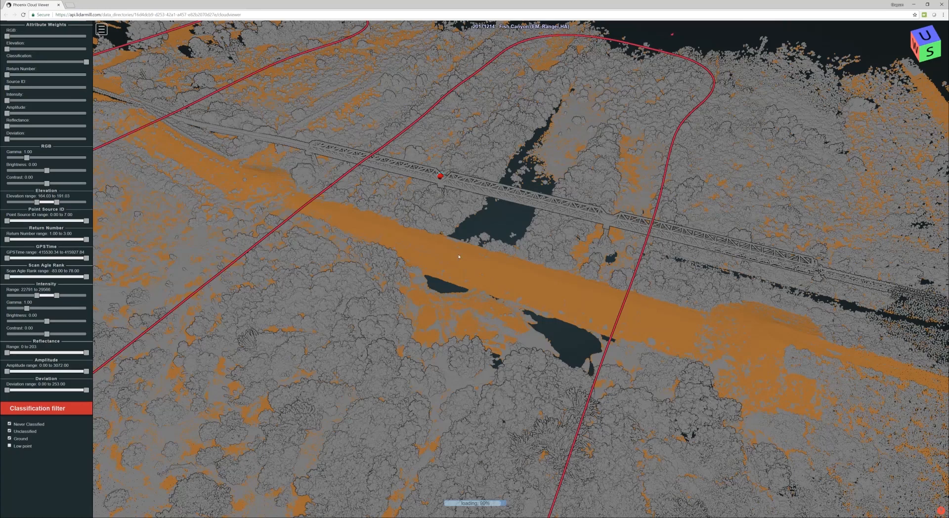
pyautogui.scroll(1, 459, 257)
pyautogui.moveTo(491, 296); pyautogui.dragTo(441, 295)
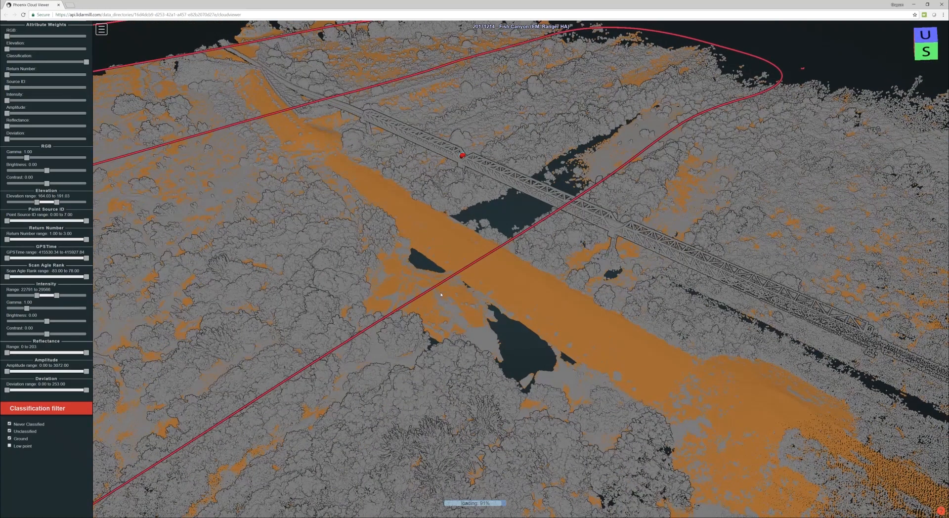
# Step: Hide the Unclassified points and inspect the remaining ground surface across the whole site
pyautogui.click(9, 431)
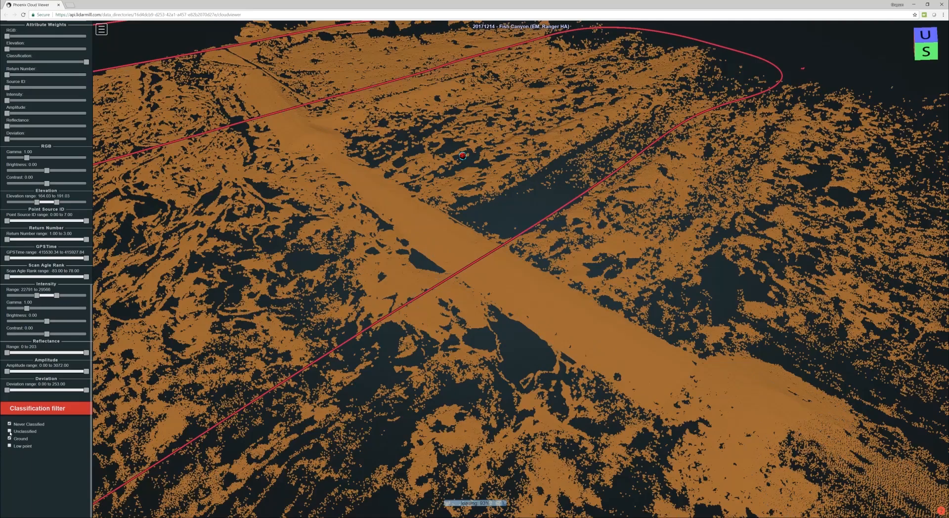
pyautogui.click(9, 432)
pyautogui.click(9, 432)
pyautogui.scroll(-2, 410, 327)
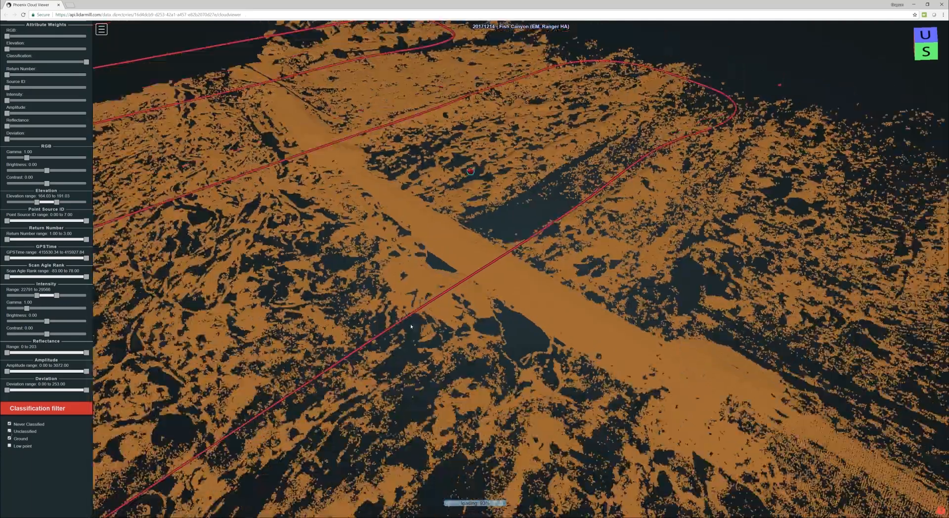
pyautogui.scroll(-4, 410, 326)
pyautogui.moveTo(514, 329); pyautogui.dragTo(440, 341)
pyautogui.moveTo(445, 342); pyautogui.dragTo(517, 357, button='right')
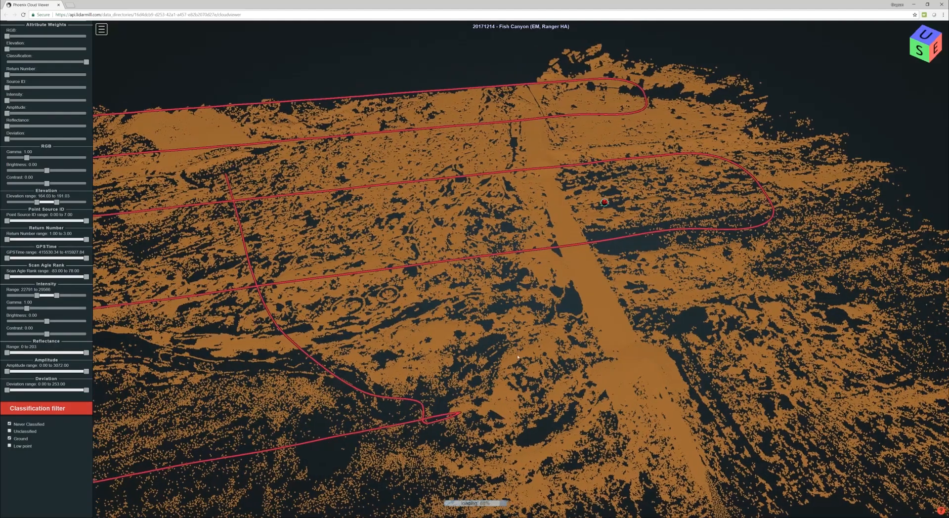
pyautogui.scroll(-4, 518, 357)
pyautogui.moveTo(517, 357); pyautogui.dragTo(776, 352)
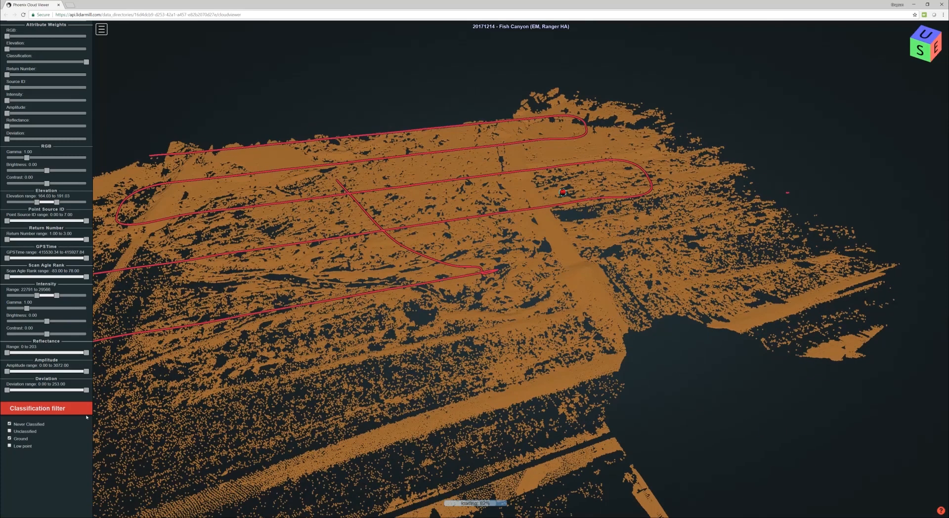
# Step: Show the Unclassified points again and view the site from a low oblique angle
pyautogui.click(9, 430)
pyautogui.scroll(2, 488, 295)
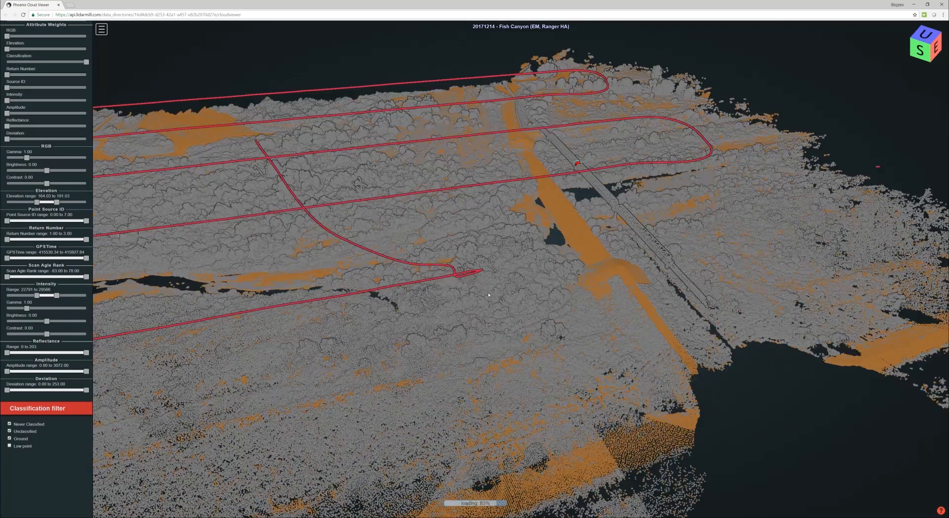
pyautogui.scroll(2, 489, 295)
pyautogui.moveTo(489, 295); pyautogui.dragTo(474, 346, button='right')
pyautogui.moveTo(474, 346); pyautogui.dragTo(475, 301)
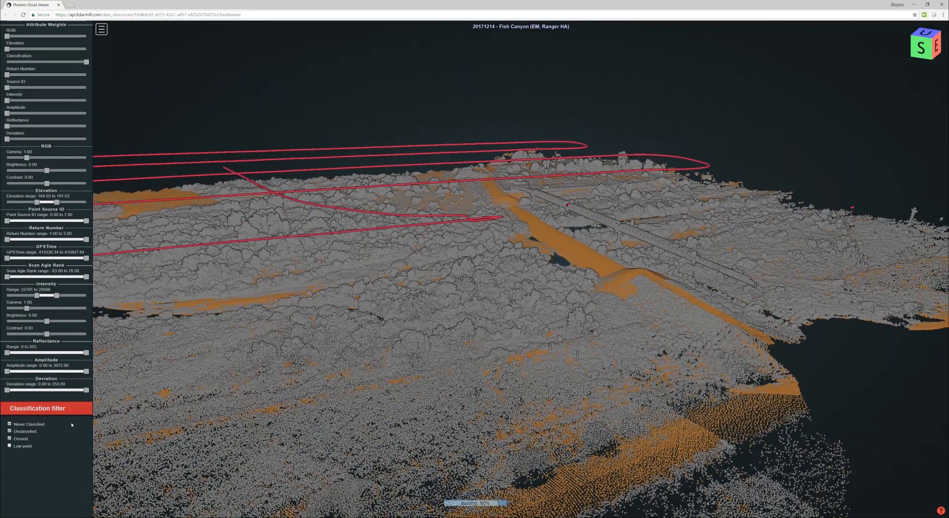
# Step: Toggle the Ground and Never Classified classes off and back on, and view the site from above
pyautogui.click(9, 438)
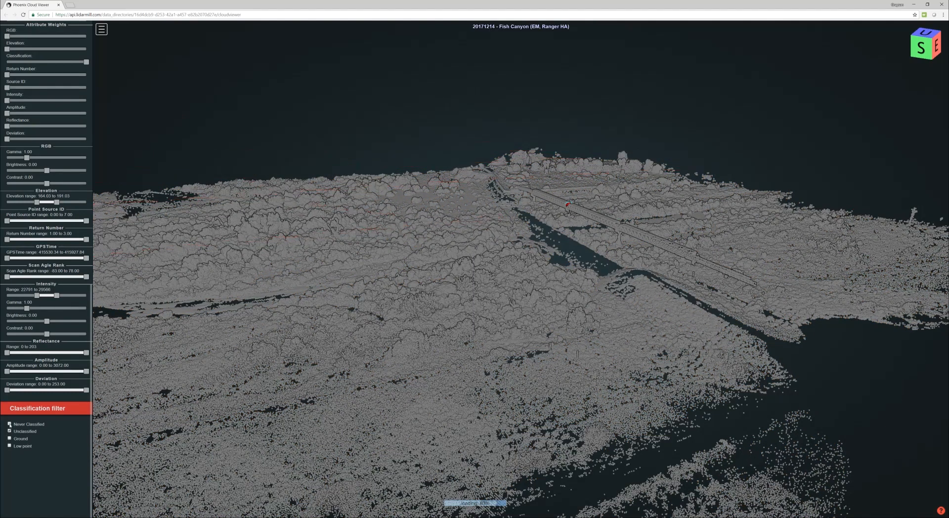
pyautogui.click(10, 424)
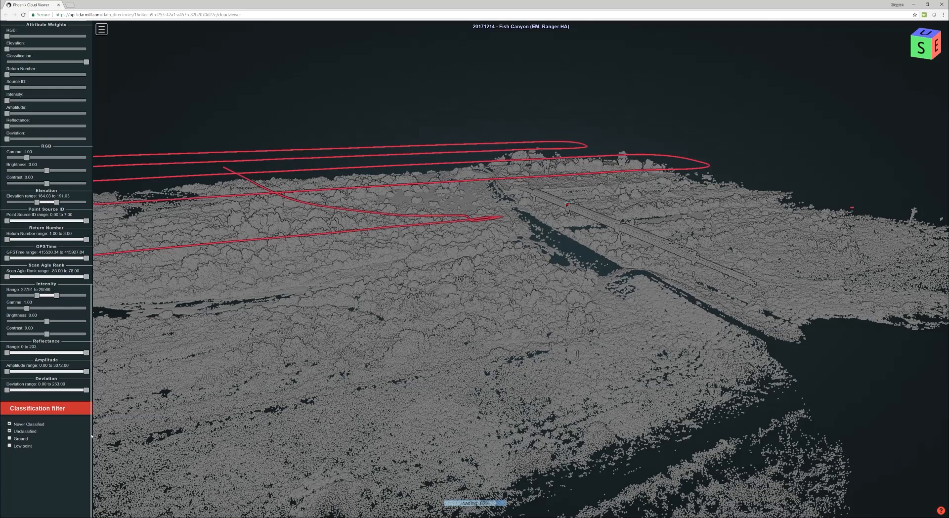
pyautogui.click(9, 438)
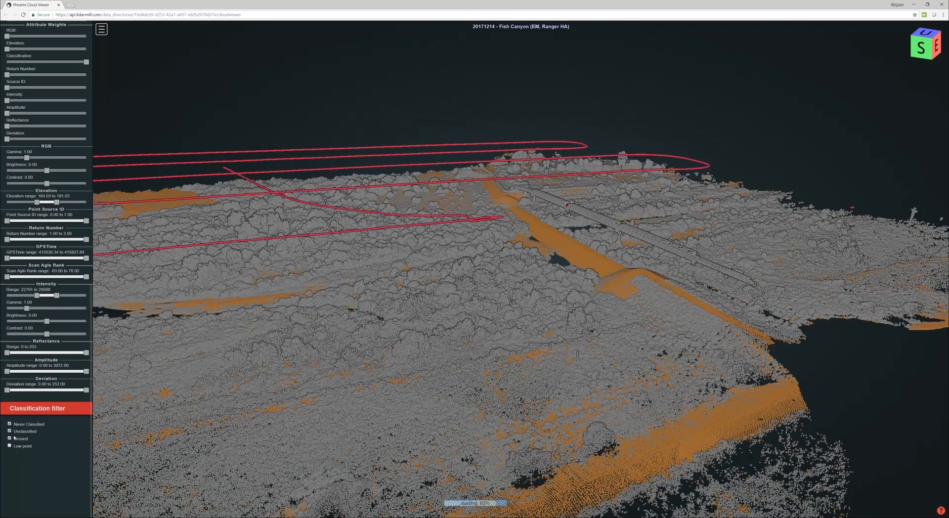
pyautogui.scroll(3, 332, 315)
pyautogui.scroll(-5, 332, 315)
pyautogui.moveTo(332, 314); pyautogui.dragTo(349, 357)
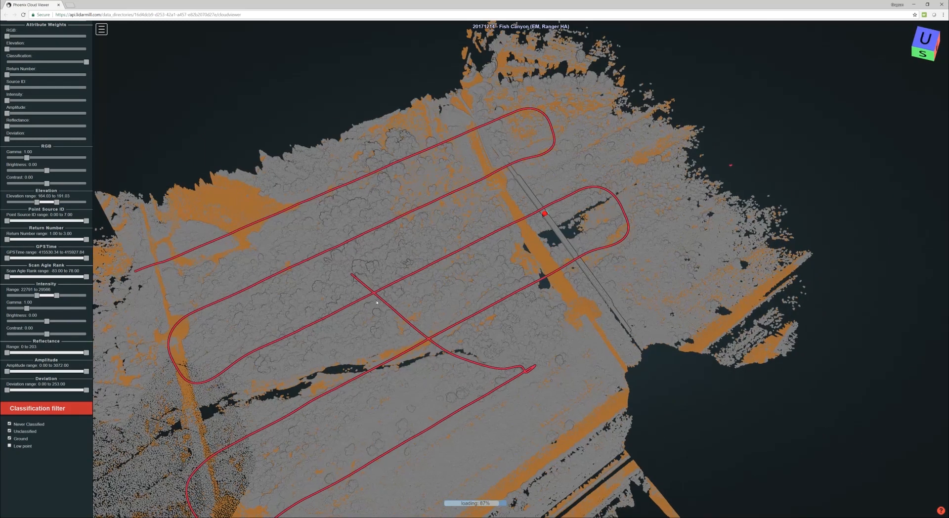
# Step: Set the Source ID weight to its maximum and the Classification weight to zero to color points by flightline
pyautogui.scroll(3, 47, 263)
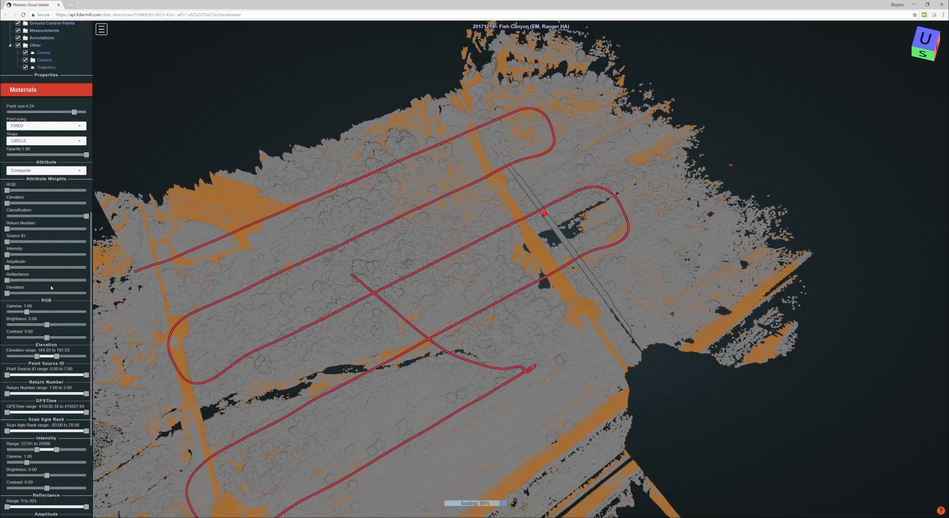
pyautogui.moveTo(7, 242); pyautogui.dragTo(7, 216)
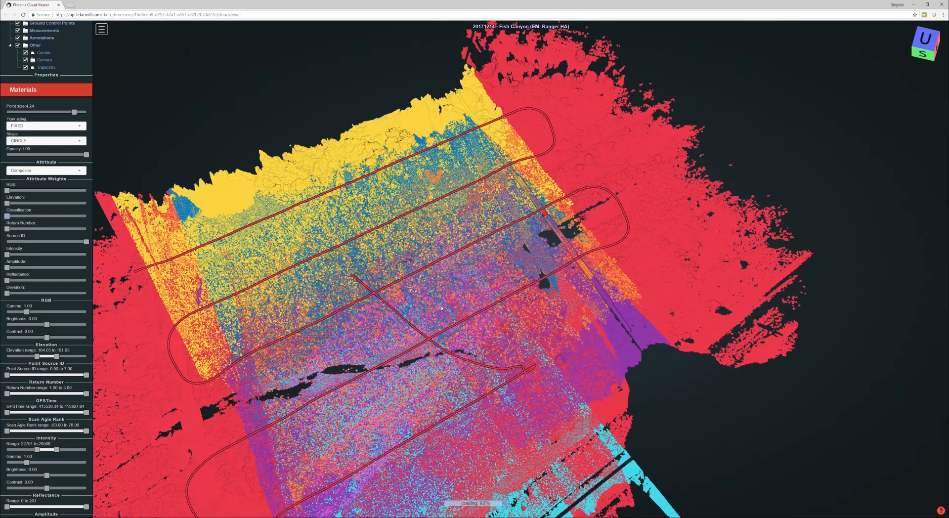
pyautogui.moveTo(460, 310); pyautogui.dragTo(250, 289)
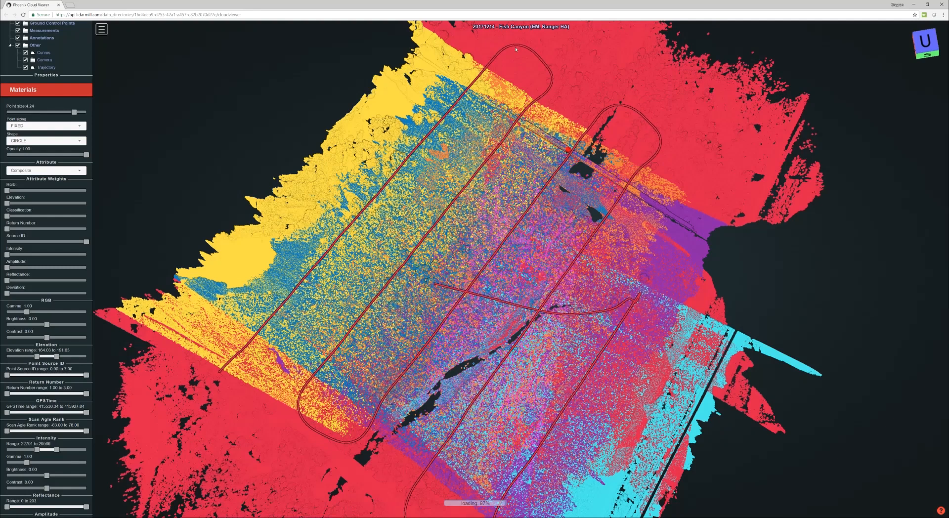
# Step: Toggle Flightlines 2, 3 and 4 off and back on in the scene
pyautogui.scroll(3, 58, 184)
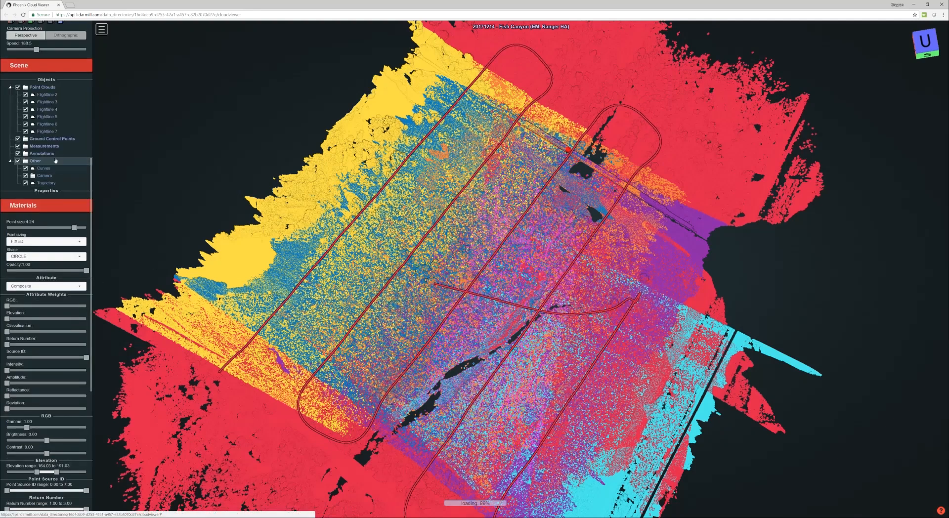
pyautogui.click(25, 94)
pyautogui.click(25, 102)
pyautogui.click(26, 110)
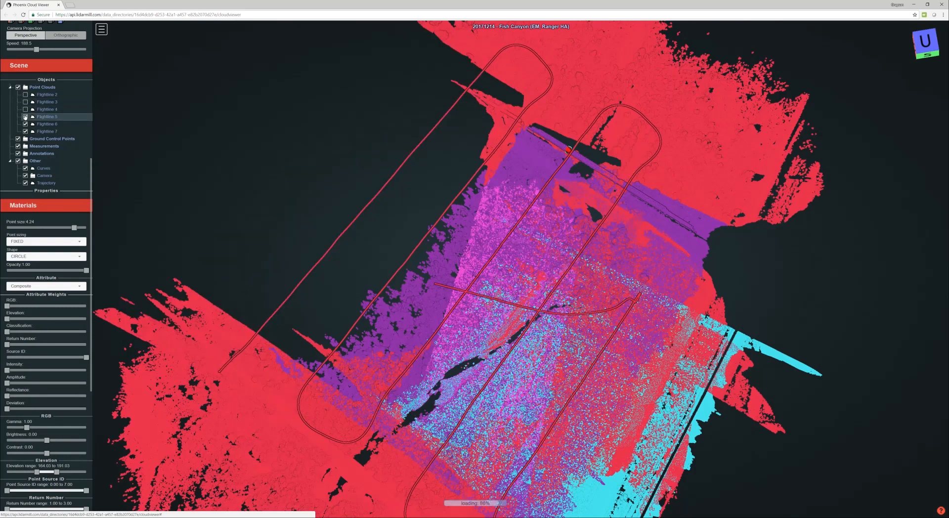
pyautogui.click(25, 109)
pyautogui.click(25, 102)
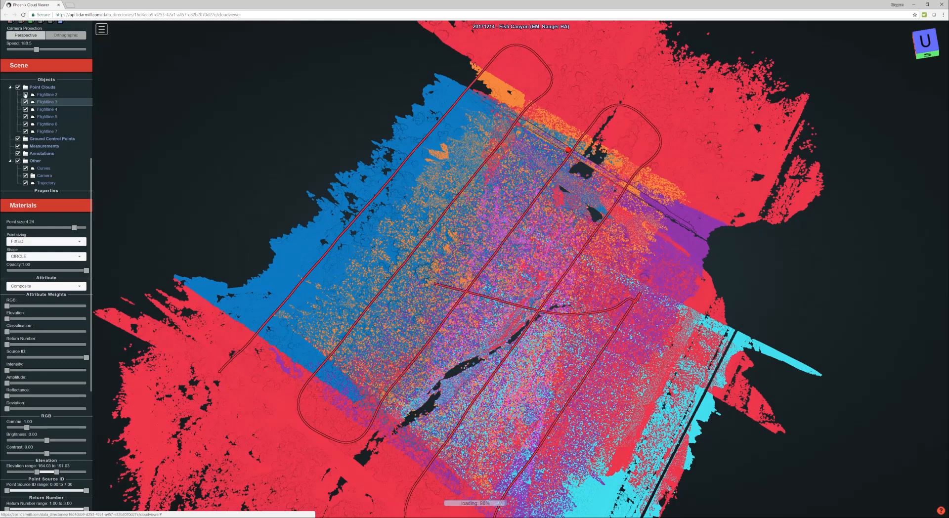
pyautogui.click(25, 94)
# Step: Toggle the Curves object off and back on in the scene's Other group
pyautogui.click(25, 168)
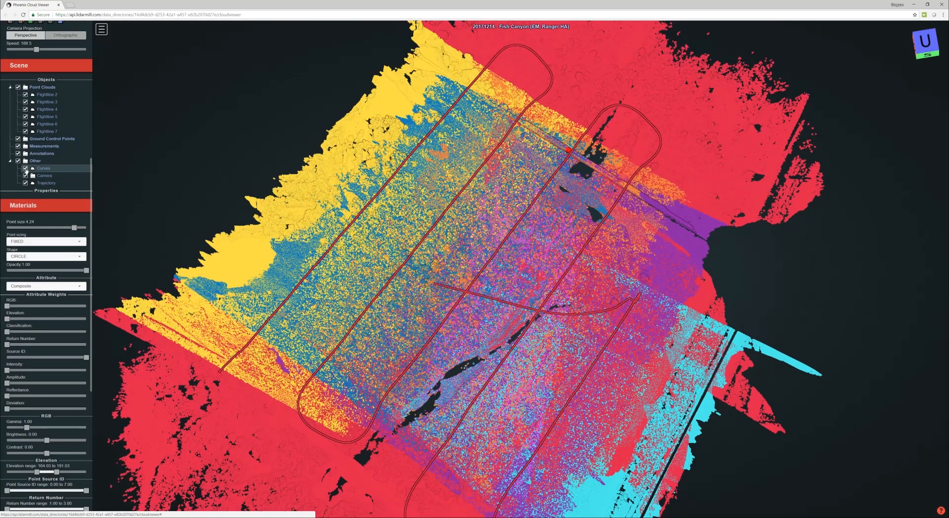
pyautogui.click(25, 168)
pyautogui.click(25, 168)
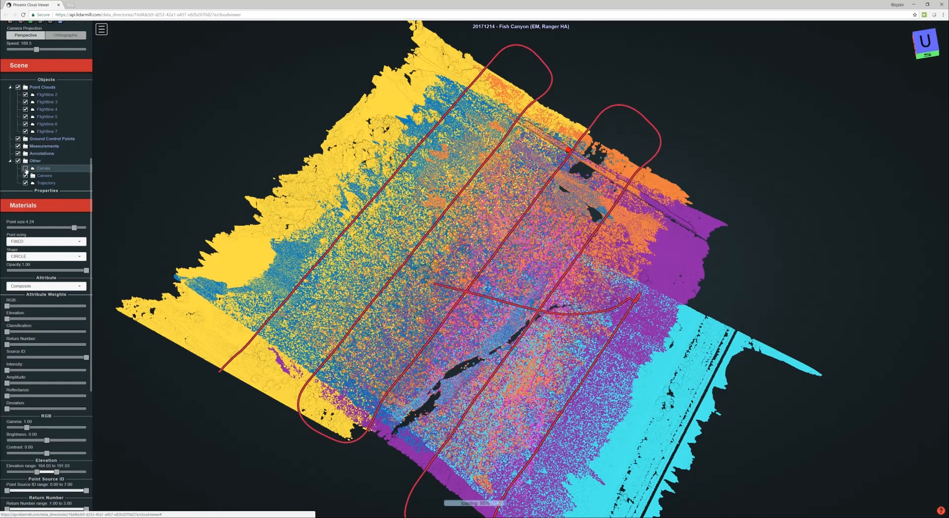
pyautogui.click(25, 168)
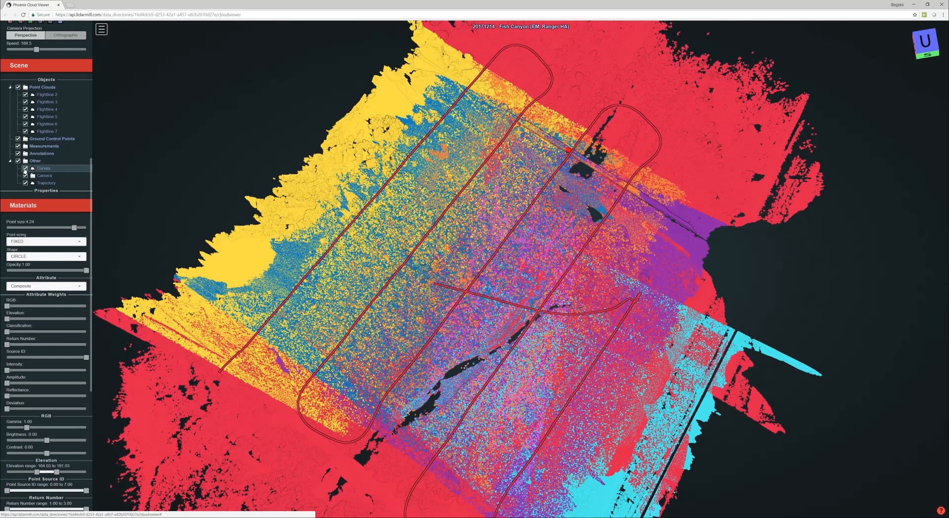
# Step: Hide the Curves and Trajectory objects in the scene's Other group, toggling Trajectory several times and leaving it off
pyautogui.click(25, 170)
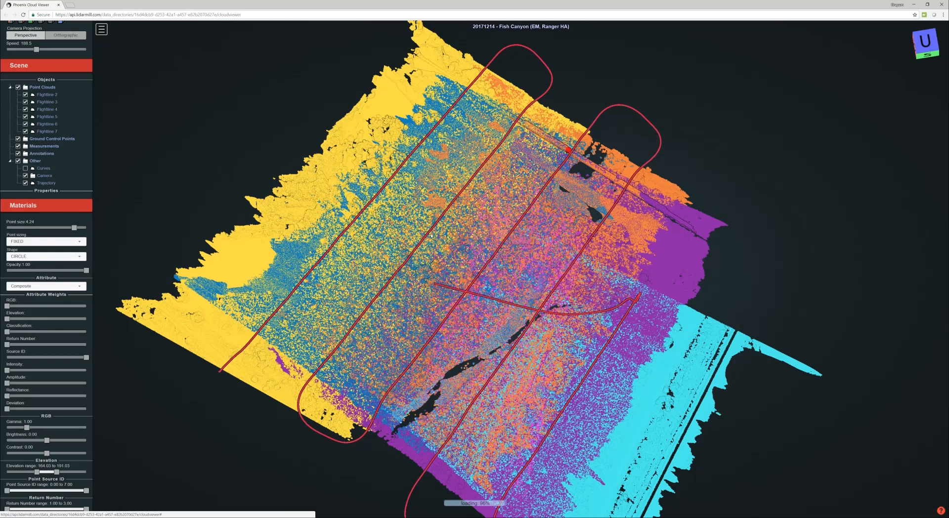
pyautogui.moveTo(401, 238); pyautogui.dragTo(227, 212)
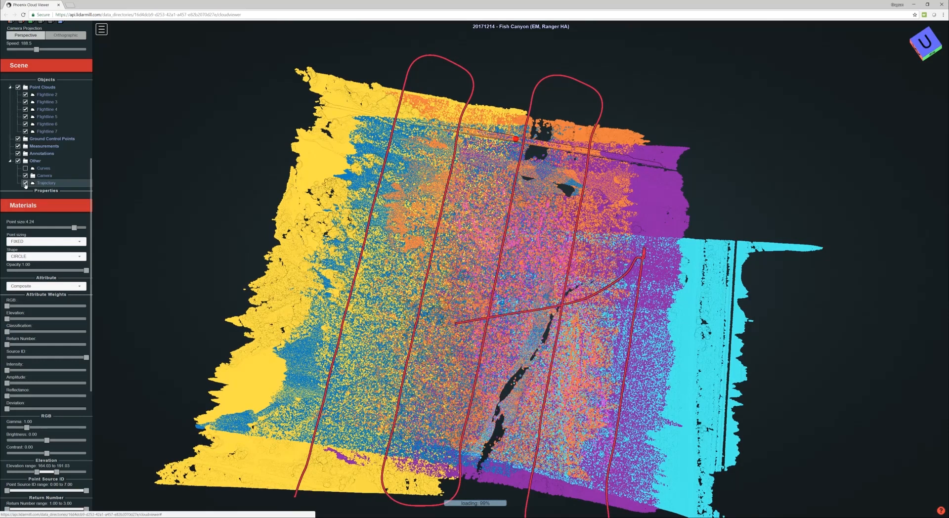
pyautogui.click(26, 184)
pyautogui.click(25, 183)
pyautogui.click(25, 183)
pyautogui.click(25, 183)
pyautogui.click(26, 183)
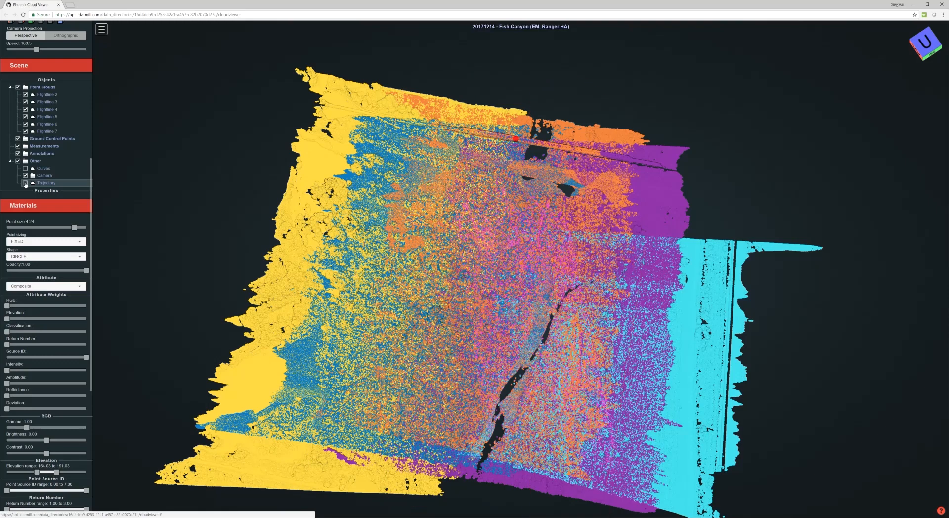
pyautogui.click(25, 183)
pyautogui.click(25, 183)
# Step: Draw a two-point profile measurement across the embankment slope beside the dark gap near the truss bridge
pyautogui.scroll(5, 520, 148)
pyautogui.moveTo(520, 147); pyautogui.dragTo(484, 229, button='right')
pyautogui.scroll(5, 484, 229)
pyautogui.moveTo(433, 149); pyautogui.dragTo(446, 199, button='right')
pyautogui.moveTo(445, 198); pyautogui.dragTo(435, 232)
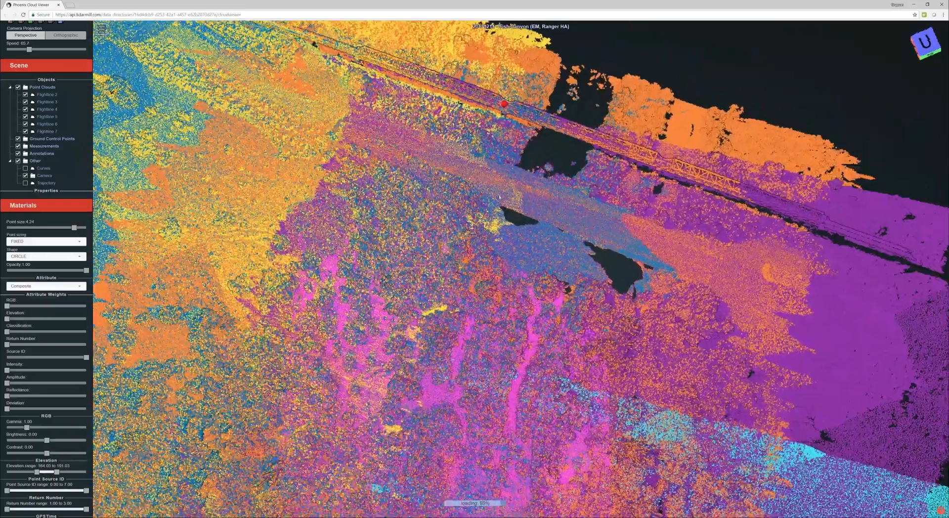
pyautogui.scroll(5, 490, 217)
pyautogui.moveTo(489, 218); pyautogui.dragTo(472, 238)
pyautogui.moveTo(542, 176); pyautogui.dragTo(506, 221, button='right')
pyautogui.scroll(-5, 506, 221)
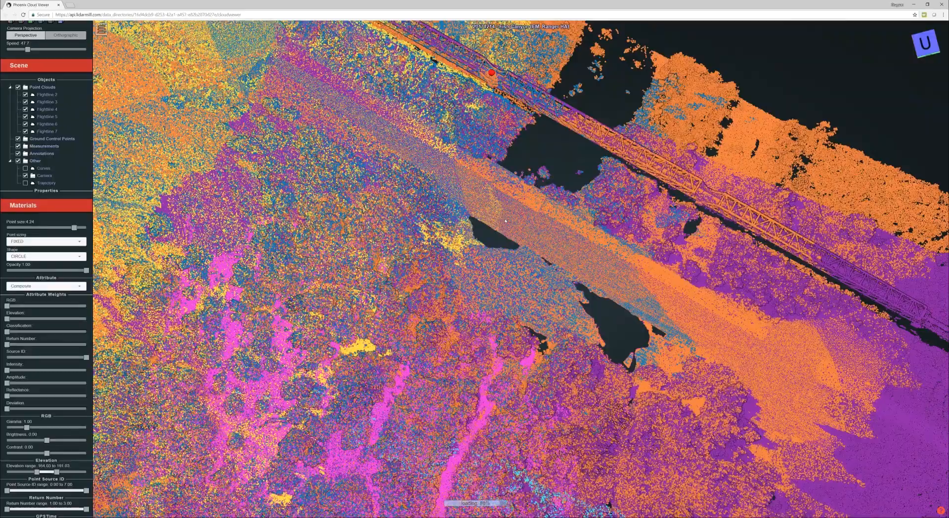
pyautogui.moveTo(506, 222); pyautogui.dragTo(524, 218)
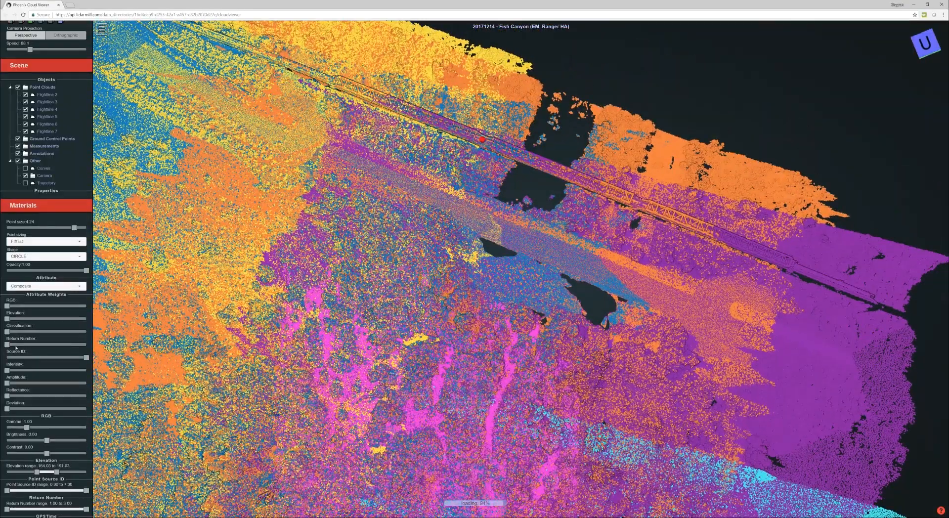
pyautogui.scroll(3, 63, 198)
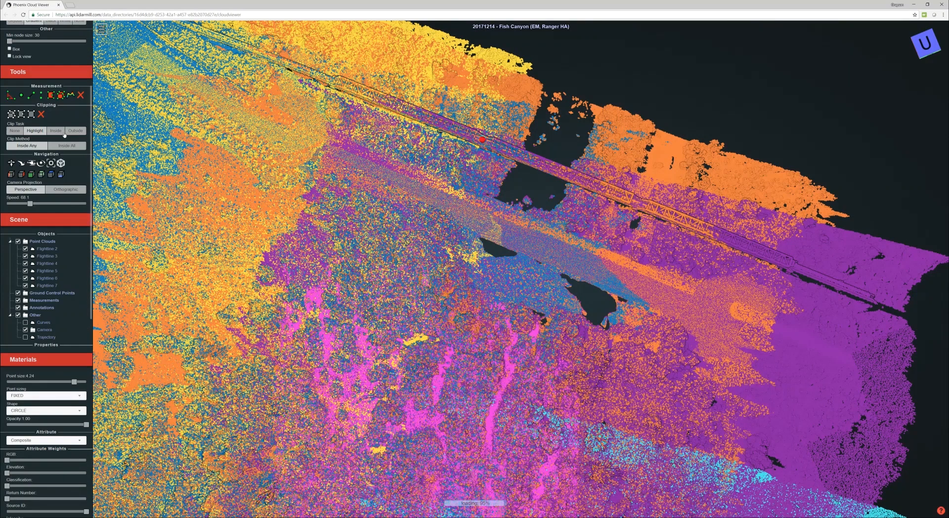
pyautogui.click(71, 95)
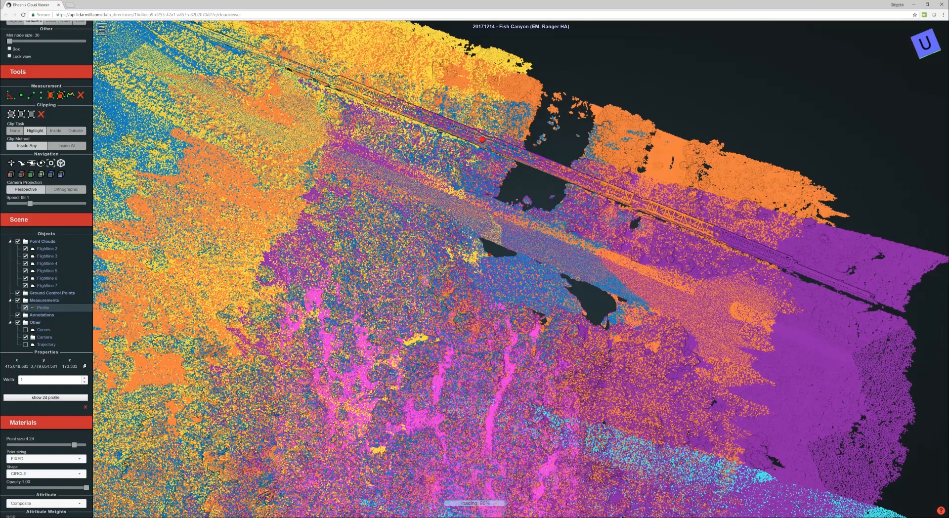
pyautogui.click(486, 200)
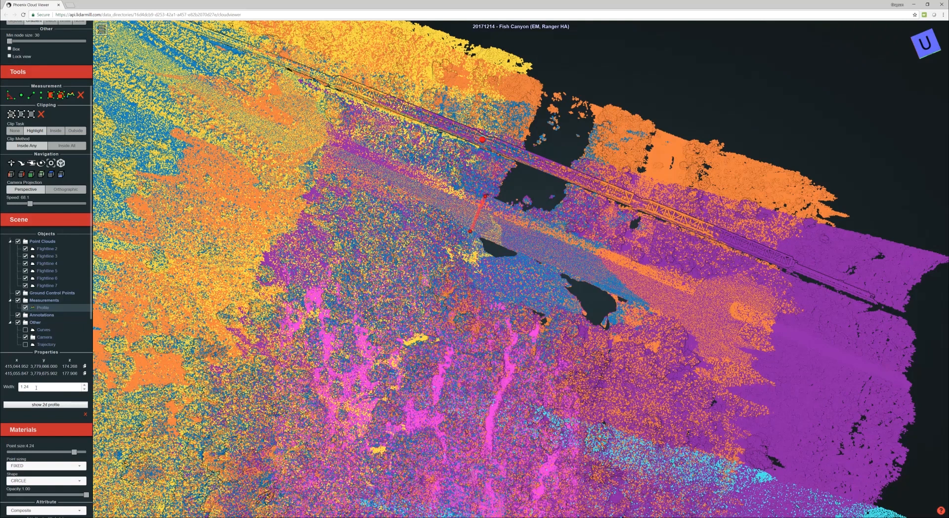
# Step: Set the width of the profile across the embankment to 5
pyautogui.moveTo(36, 388); pyautogui.dragTo(10, 388)
pyautogui.scroll(3, 488, 239)
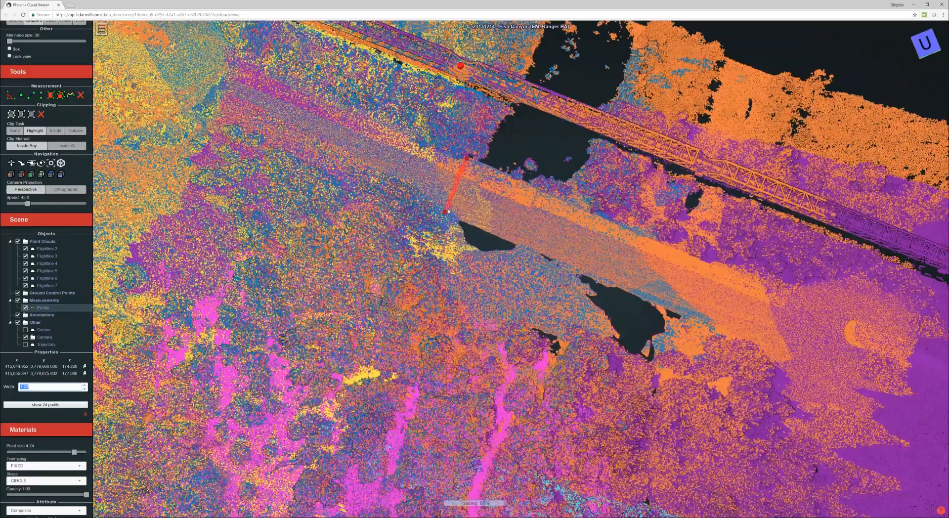
pyautogui.moveTo(488, 239); pyautogui.dragTo(464, 247)
pyautogui.moveTo(463, 246); pyautogui.dragTo(475, 300, button='right')
pyautogui.scroll(4, 475, 300)
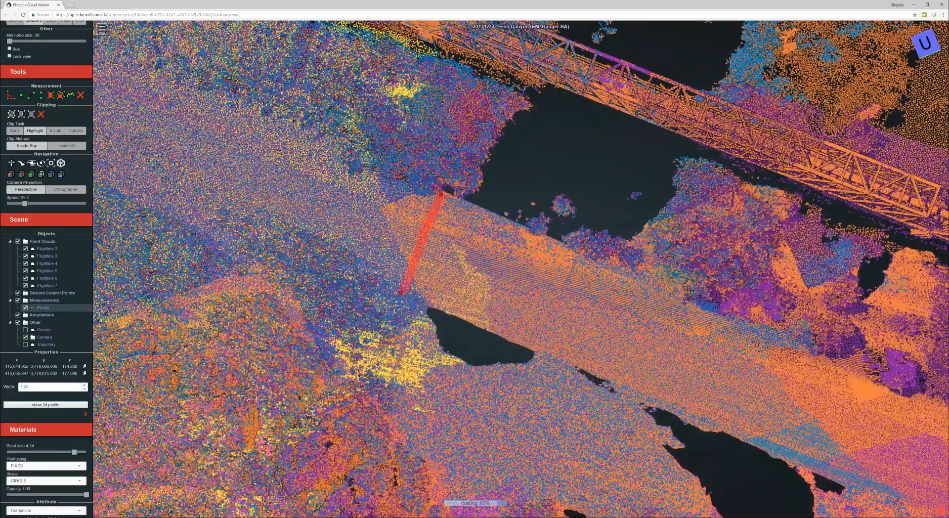
pyautogui.moveTo(36, 387); pyautogui.dragTo(8, 385)
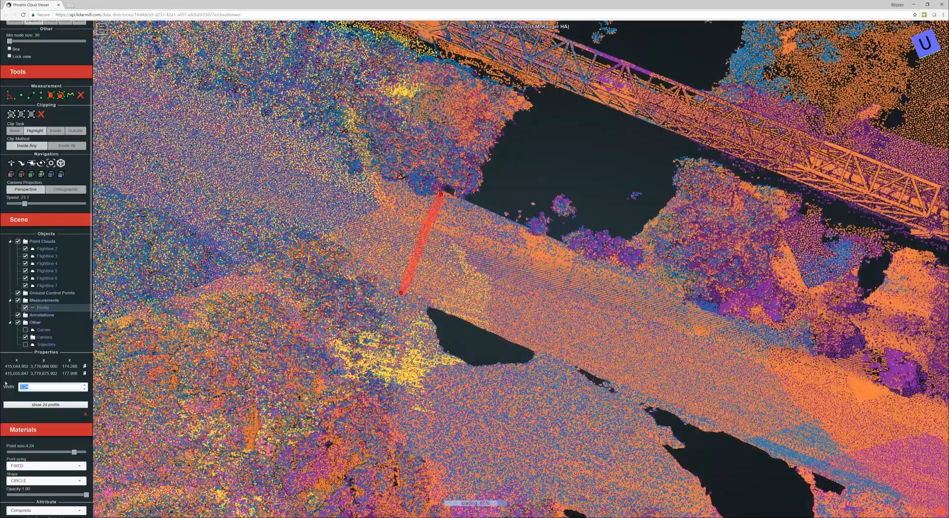
pyautogui.write('5')
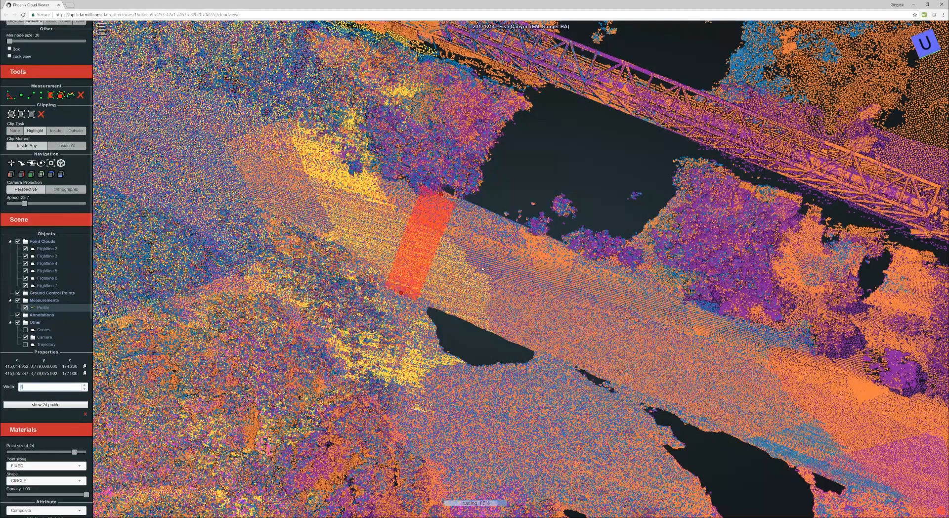
# Step: Show the 2D profile of the embankment section and view the highlighted strip from a low angle in 3D
pyautogui.moveTo(484, 269); pyautogui.dragTo(473, 271)
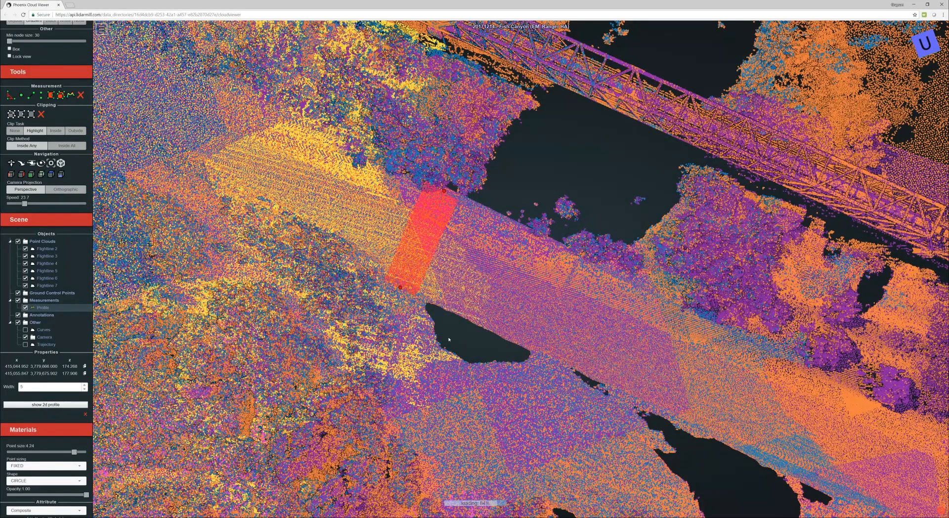
pyautogui.moveTo(446, 336); pyautogui.dragTo(416, 327)
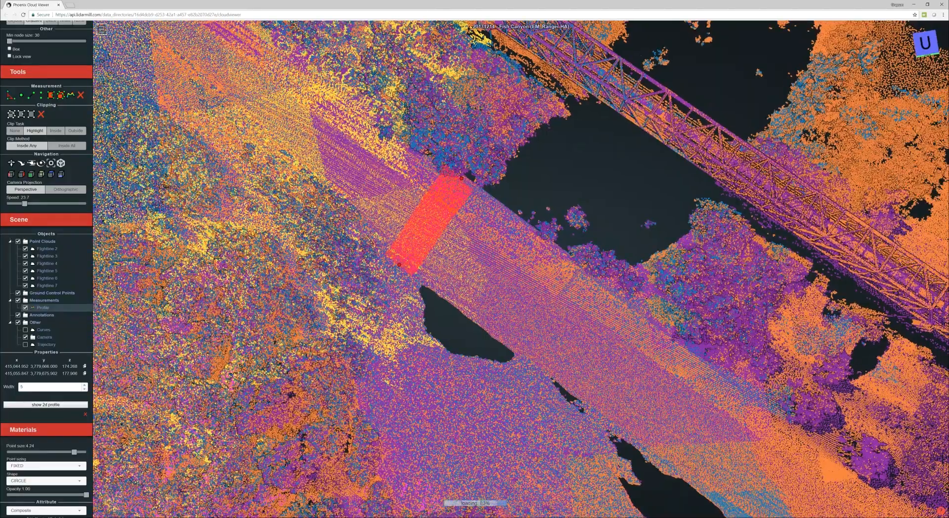
pyautogui.moveTo(418, 310); pyautogui.dragTo(433, 305, button='right')
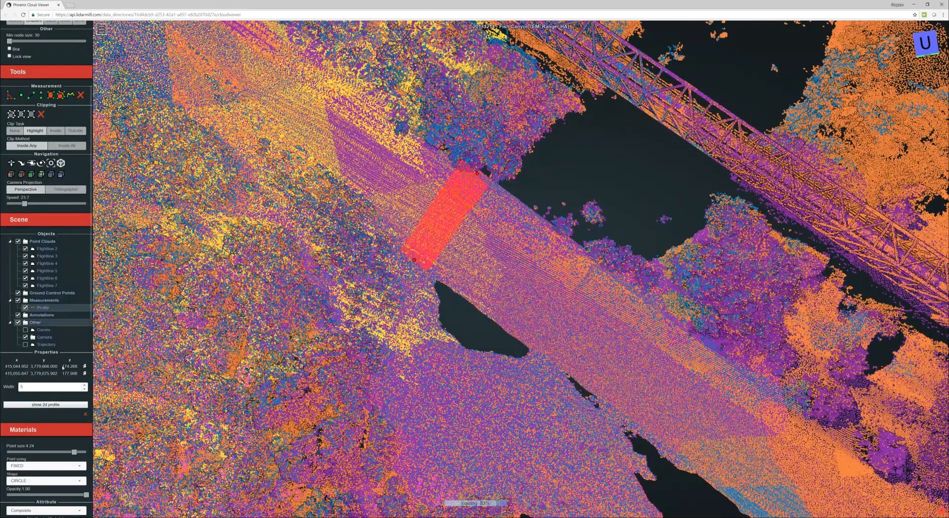
pyautogui.click(45, 404)
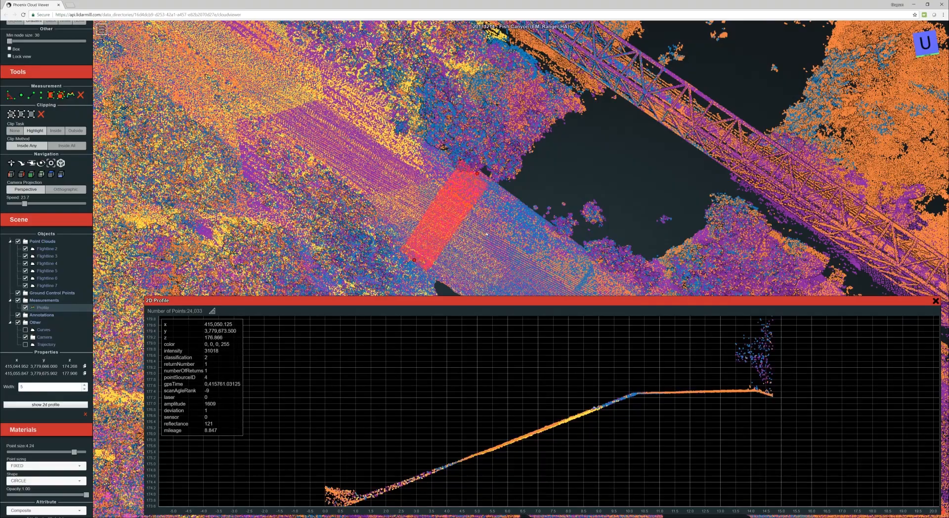
pyautogui.moveTo(563, 287); pyautogui.dragTo(503, 224)
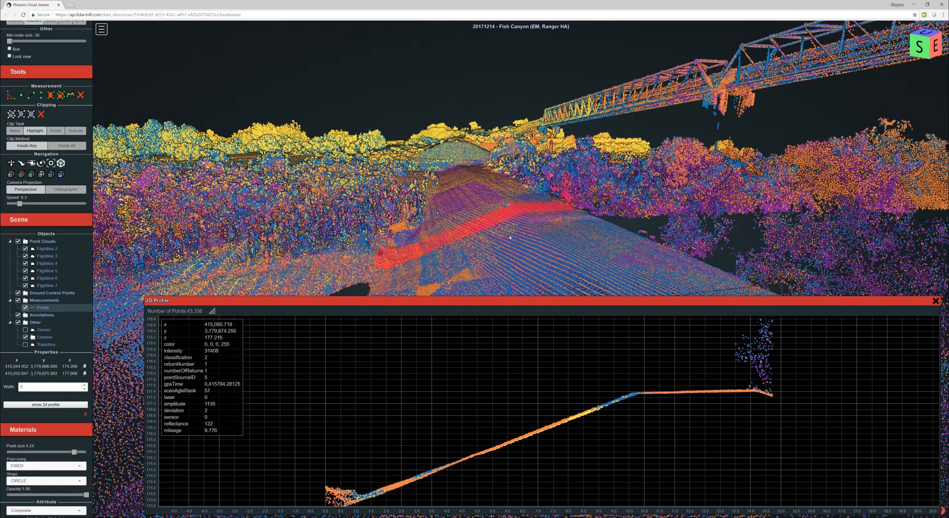
# Step: Set the clip task to Inside so only the profile strip's points are displayed, and view the strip edge-on
pyautogui.scroll(3, 49, 194)
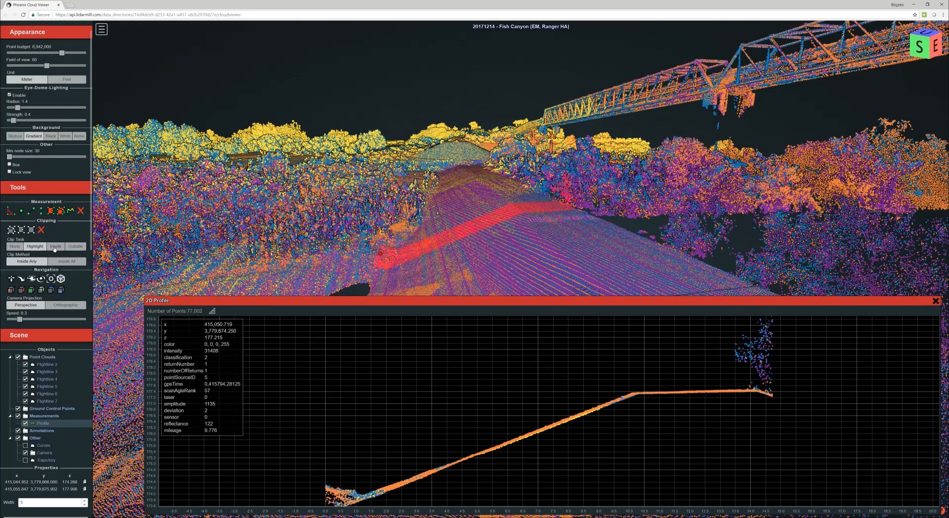
pyautogui.click(55, 247)
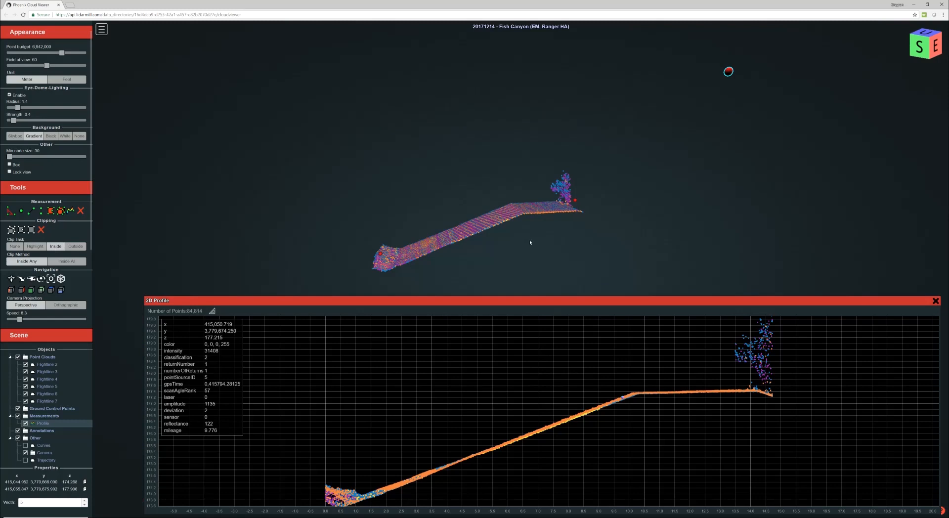
pyautogui.moveTo(530, 242); pyautogui.dragTo(528, 225)
pyautogui.scroll(6, 524, 228)
pyautogui.moveTo(516, 242); pyautogui.dragTo(514, 218, button='right')
pyautogui.moveTo(513, 217); pyautogui.dragTo(519, 275)
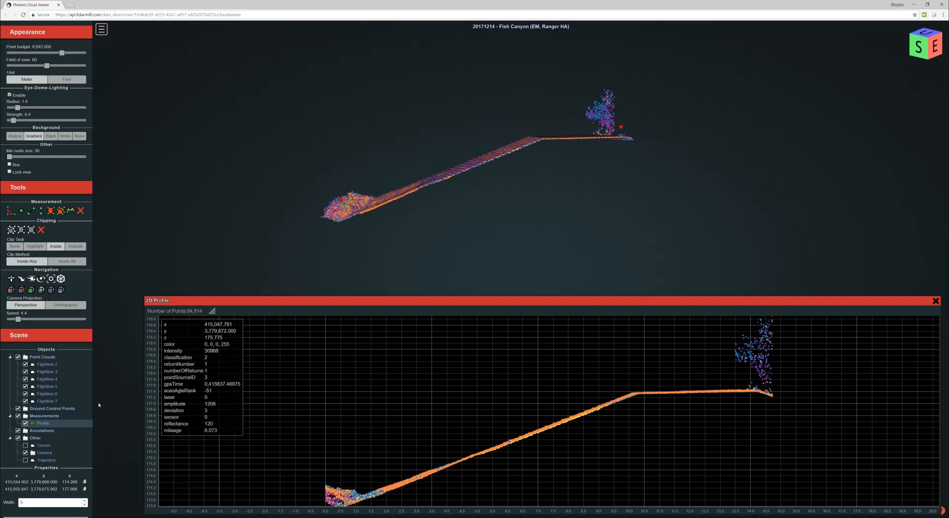
pyautogui.scroll(4, 504, 175)
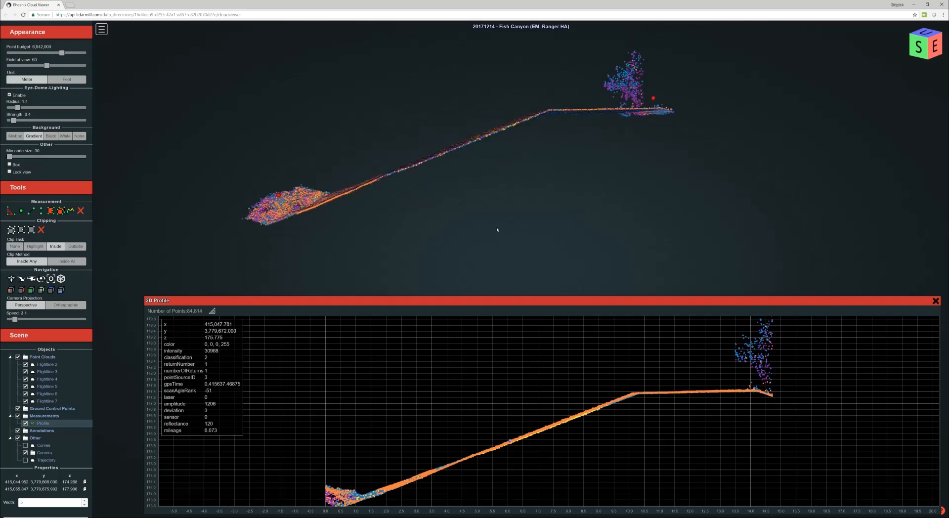
pyautogui.moveTo(496, 229); pyautogui.dragTo(539, 208)
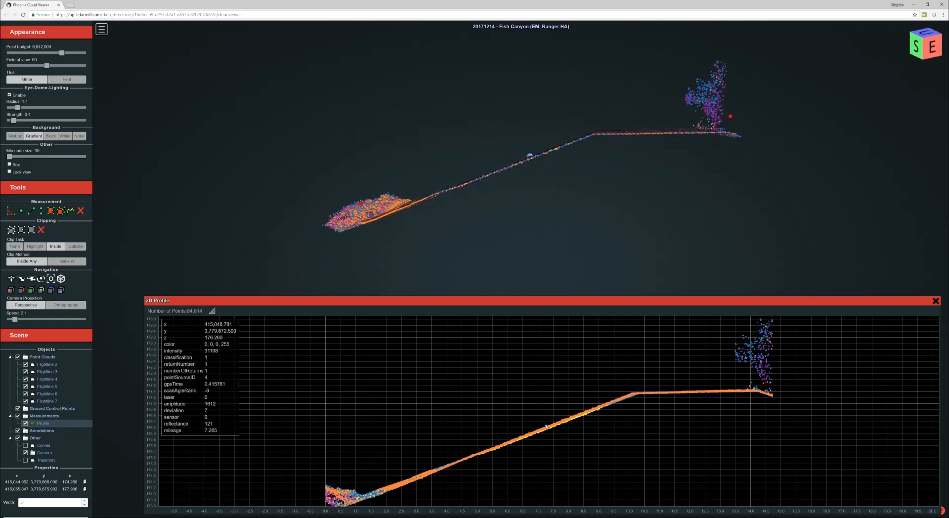
# Step: Examine how the flightlines align along the slope in the 2D profile and in the clipped 3D strip
pyautogui.scroll(5, 546, 426)
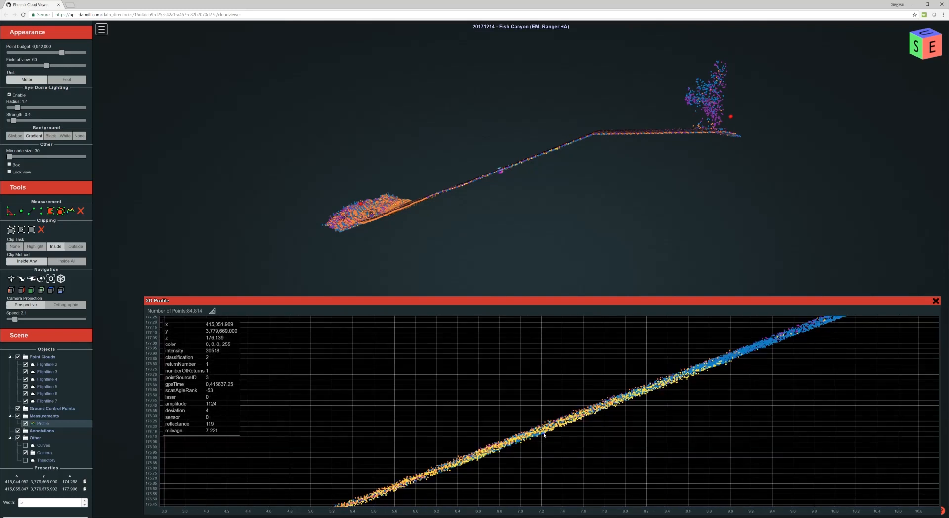
pyautogui.scroll(-2, 544, 436)
pyautogui.moveTo(544, 436); pyautogui.dragTo(516, 416)
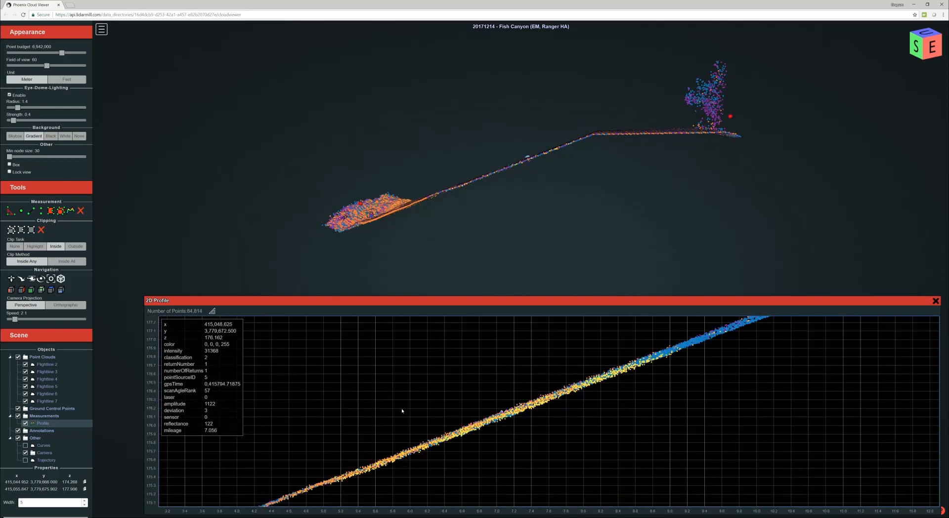
pyautogui.scroll(-2, 446, 366)
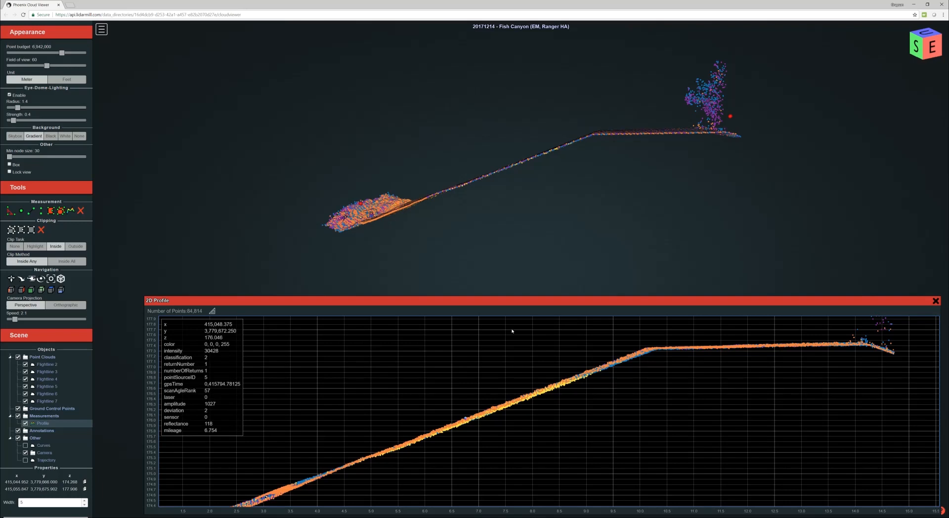
pyautogui.scroll(3, 479, 187)
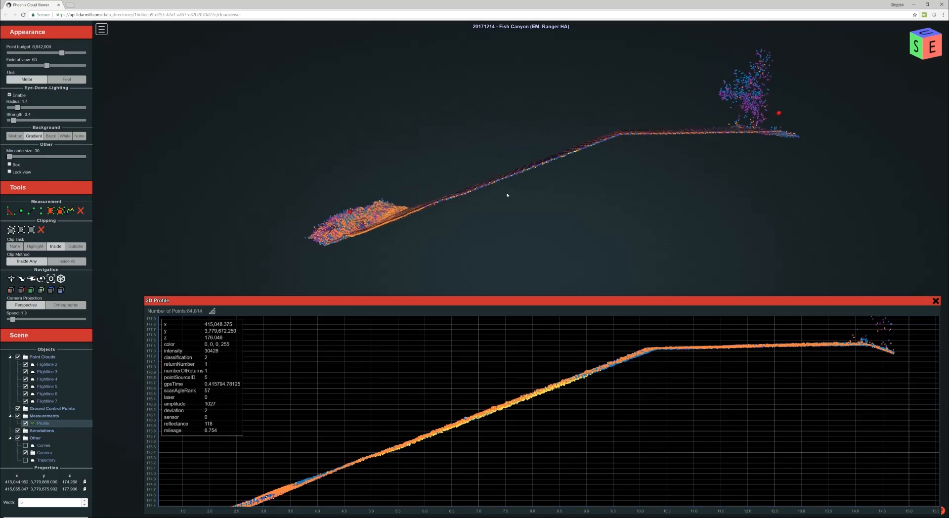
pyautogui.scroll(2, 455, 220)
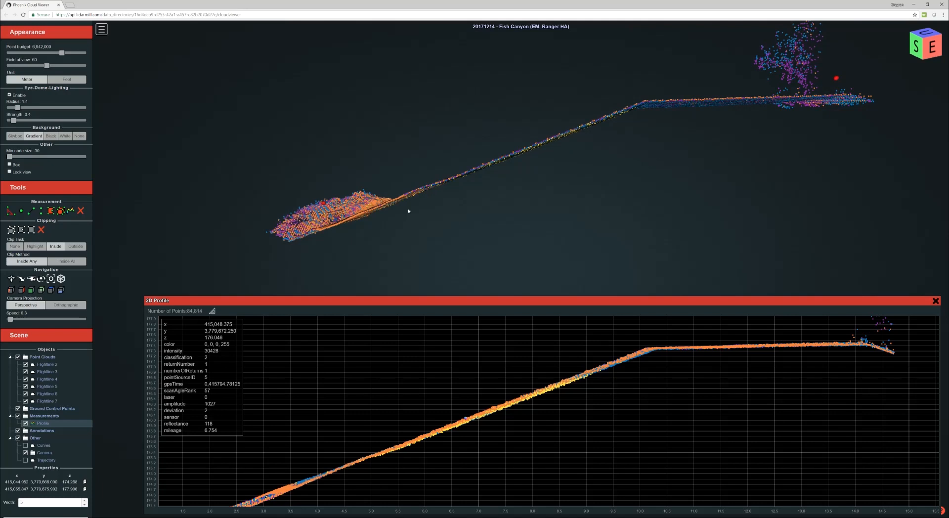
pyautogui.moveTo(447, 188); pyautogui.dragTo(472, 213)
pyautogui.scroll(-10, 472, 213)
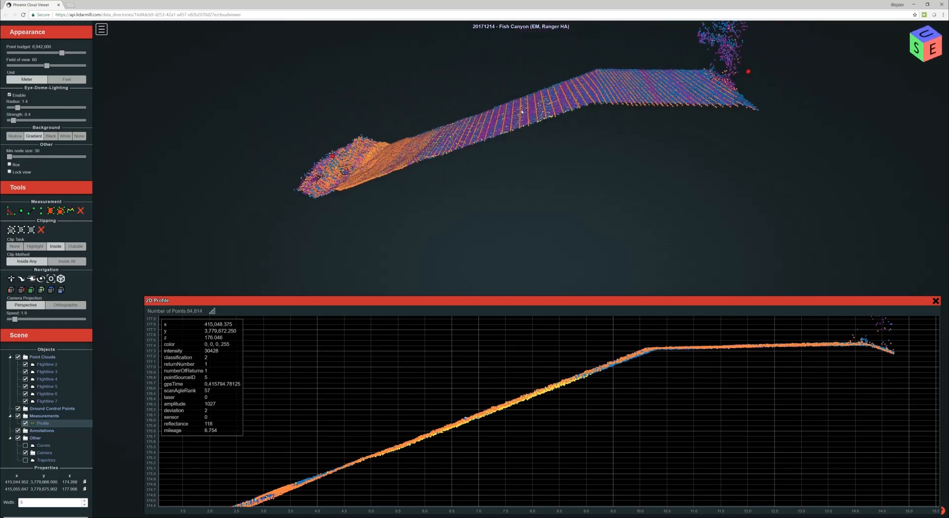
pyautogui.moveTo(491, 177); pyautogui.dragTo(530, 176)
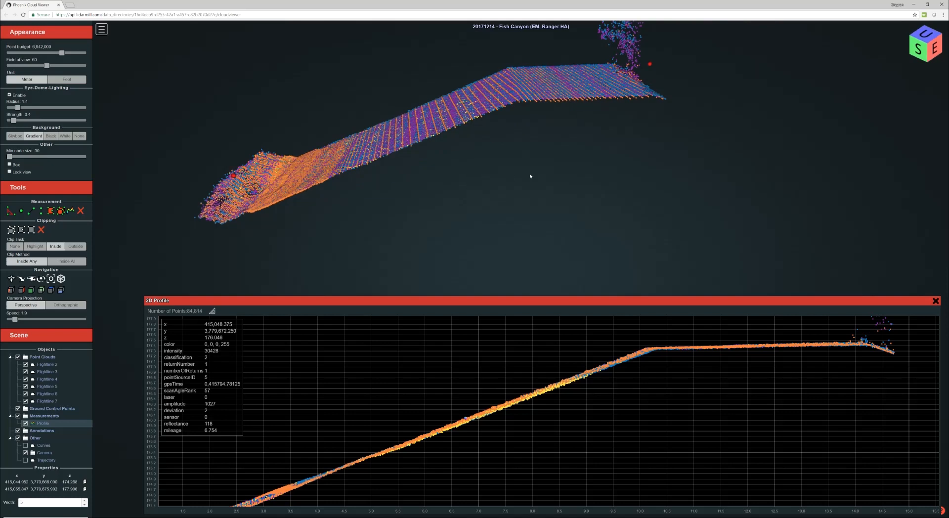
pyautogui.moveTo(551, 184); pyautogui.dragTo(598, 190, button='right')
# Step: Narrow the Point Source ID range to 0.00–2.00, step its upper limit up and down through the flightlines, and leave it at 3.00
pyautogui.scroll(-8, 57, 327)
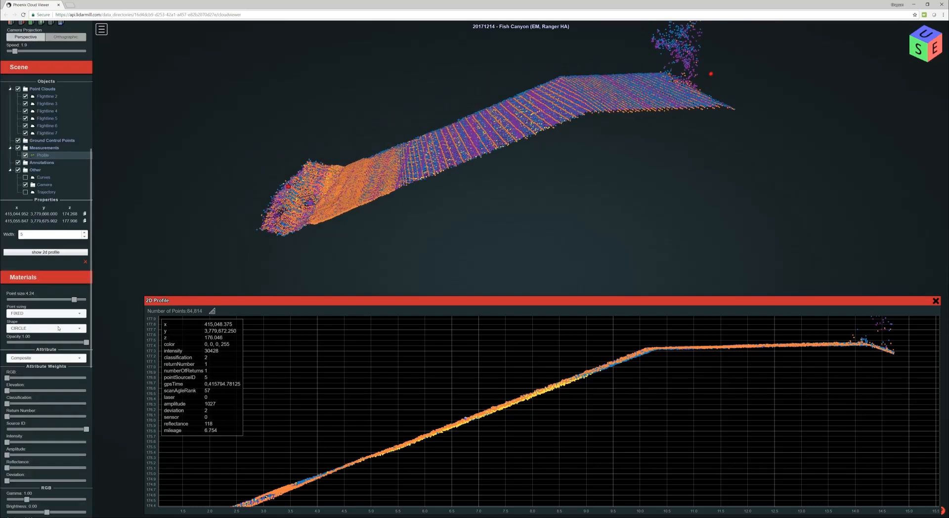
pyautogui.scroll(-4, 62, 314)
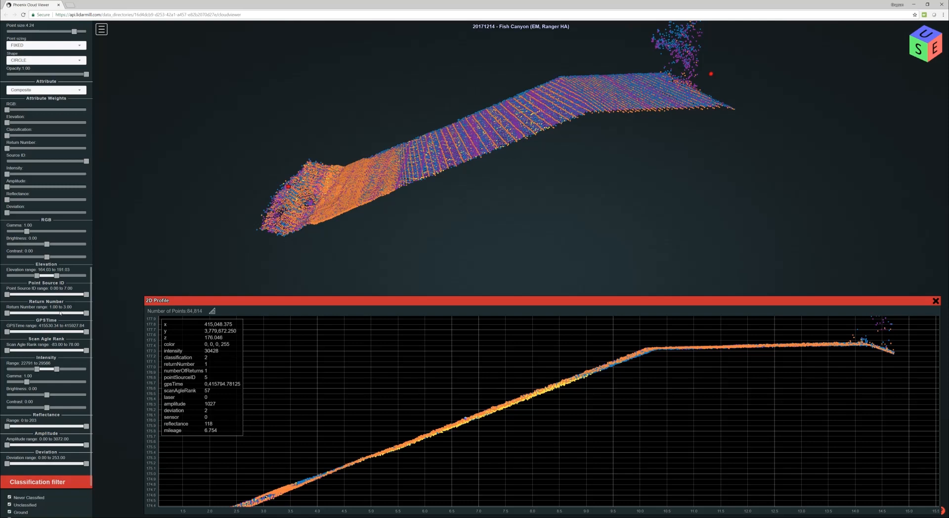
pyautogui.scroll(-1, 61, 313)
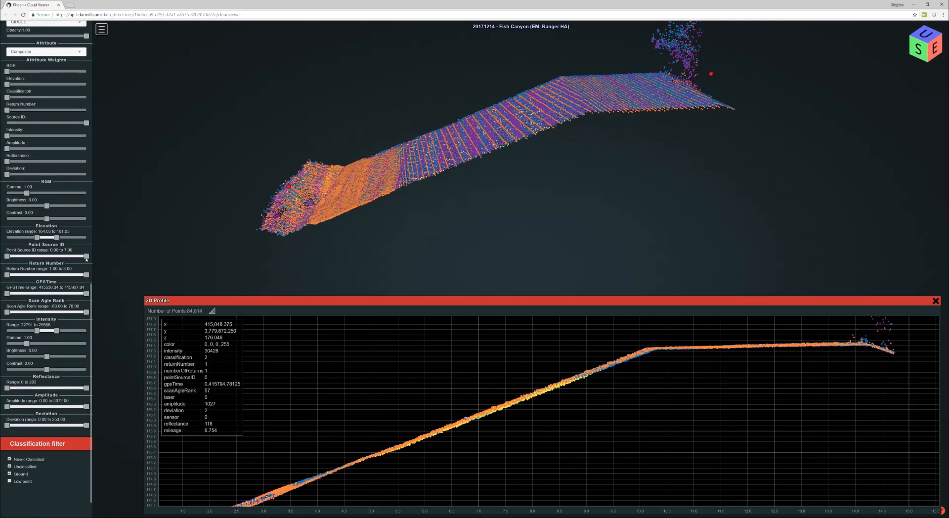
pyautogui.moveTo(87, 257); pyautogui.dragTo(29, 256)
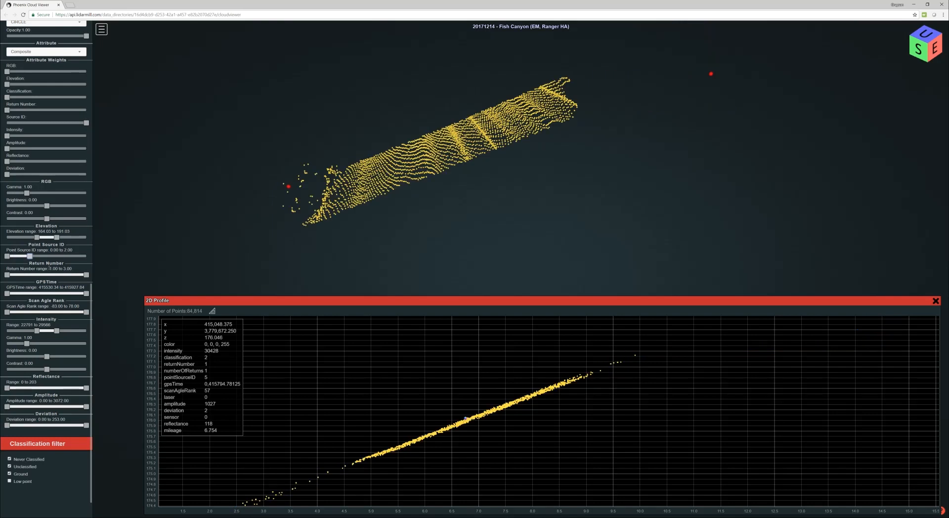
pyautogui.press('Right')
pyautogui.press('Right')
pyautogui.press('Right')
pyautogui.press('Right')
pyautogui.press('Right')
pyautogui.press('Left')
pyautogui.press('Left')
pyautogui.press('Left')
pyautogui.press('Left')
pyautogui.press('Left')
pyautogui.press('Right')
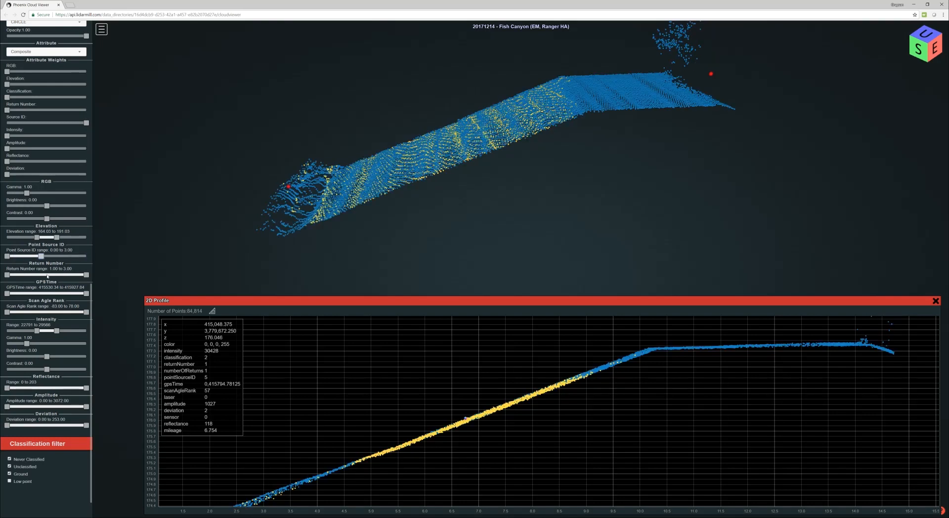
# Step: Raise the upper limit of the Point Source ID range to 7.00, lower it to 4.00, and raise it back to 7.00
pyautogui.press('Right')
pyautogui.press('Right')
pyautogui.press('Right')
pyautogui.press('Right')
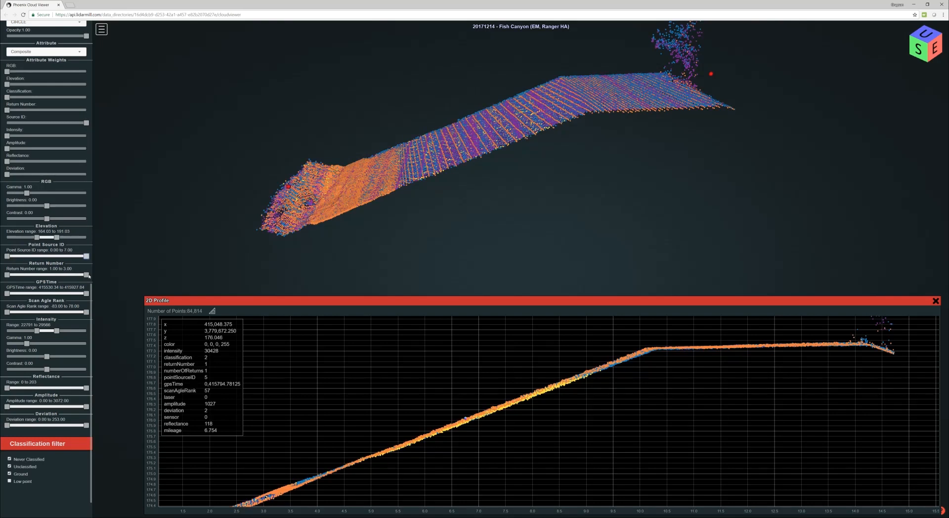
pyautogui.press('Left')
pyautogui.press('Left')
pyautogui.press('Left')
pyautogui.press('Left')
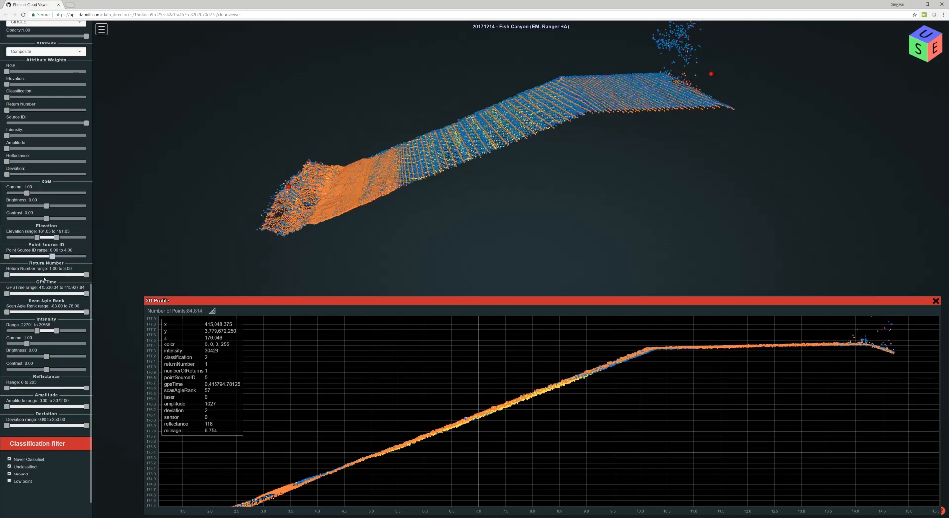
pyautogui.press('Right')
pyautogui.press('Right')
pyautogui.press('Right')
pyautogui.press('Right')
# Step: Lower the upper limit of the Point Source ID range to 3.00 to isolate the first flightlines, and restore the range to 0.00–7.00
pyautogui.scroll(6, 63, 263)
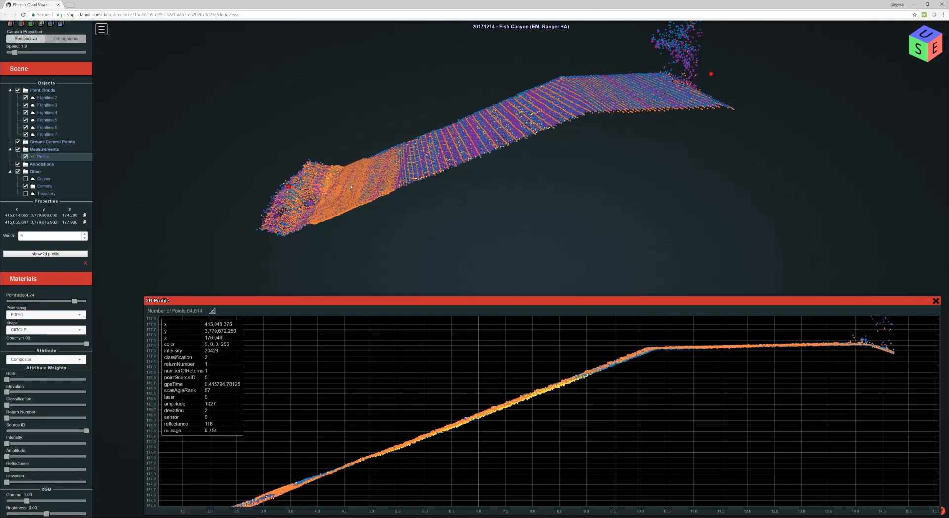
pyautogui.scroll(-5, 69, 338)
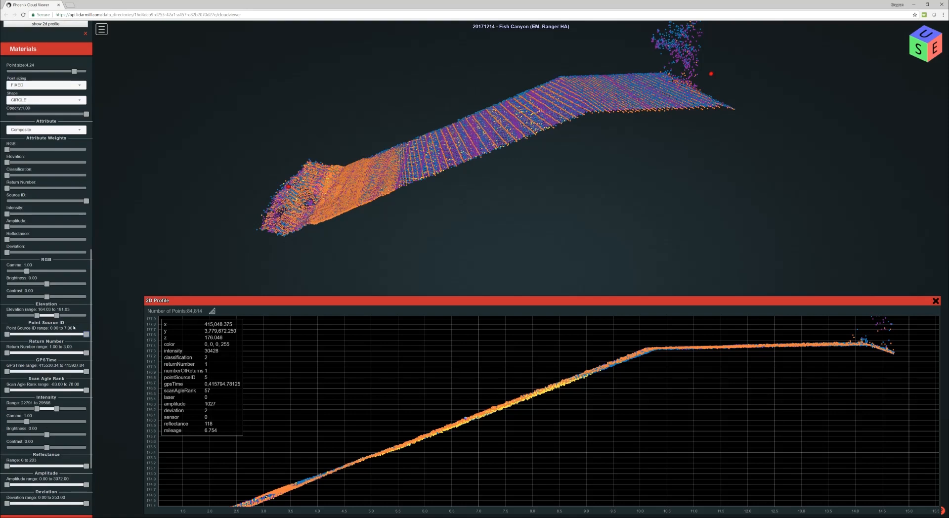
pyautogui.moveTo(354, 243); pyautogui.dragTo(383, 278)
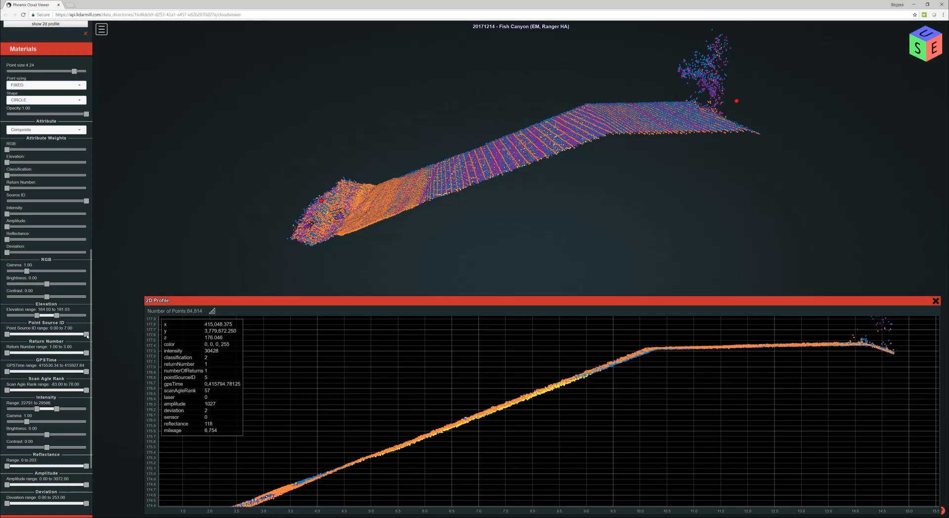
pyautogui.moveTo(87, 335); pyautogui.dragTo(41, 334)
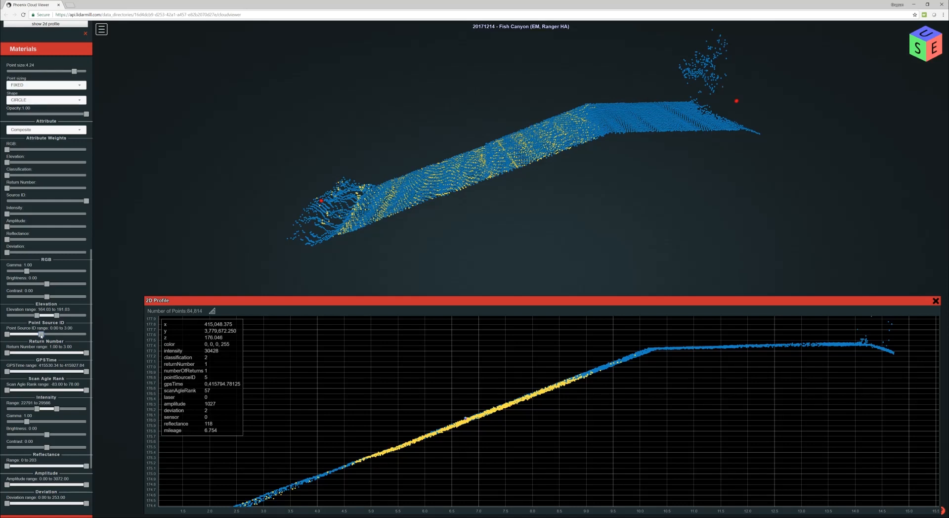
pyautogui.moveTo(41, 335); pyautogui.dragTo(88, 335)
pyautogui.moveTo(28, 339); pyautogui.dragTo(5, 337)
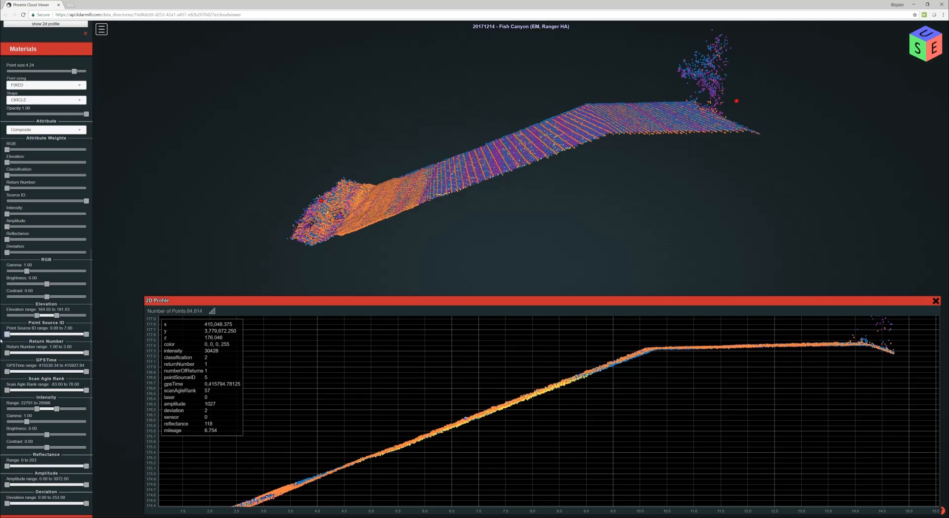
# Step: Examine the overlapping flightlines on the clipped profile strip from a higher angle and at closer range
pyautogui.moveTo(445, 205)
pyautogui.mouseDown()
pyautogui.moveTo(471, 202)
pyautogui.moveTo(402, 196)
pyautogui.mouseUp()
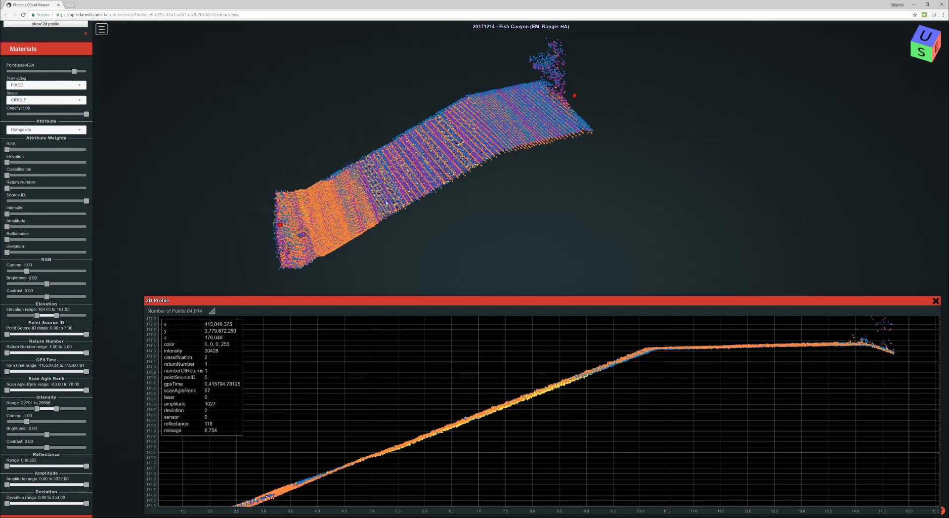
pyautogui.scroll(5, 390, 203)
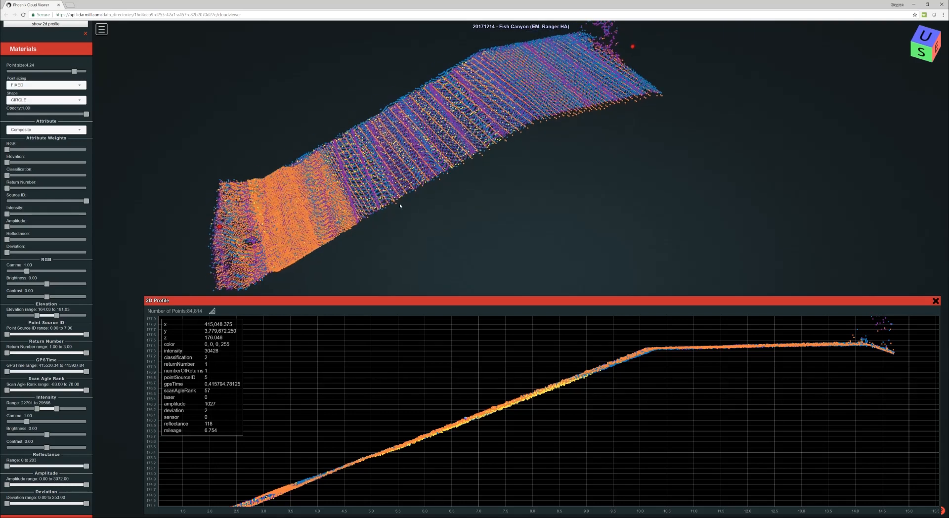
pyautogui.scroll(-3, 371, 213)
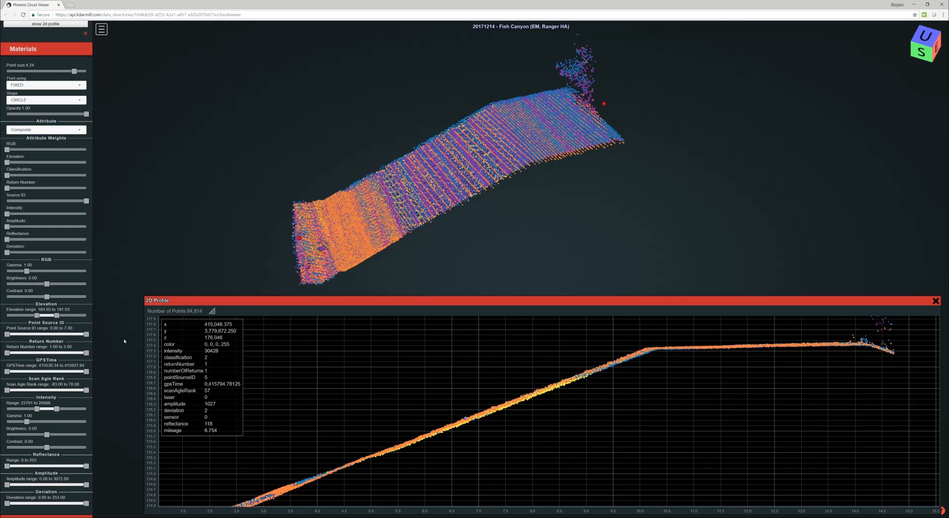
# Step: Set the clip task to Highlight to display the whole point cloud around the profile strip, and view it from directly above
pyautogui.scroll(-1, 64, 355)
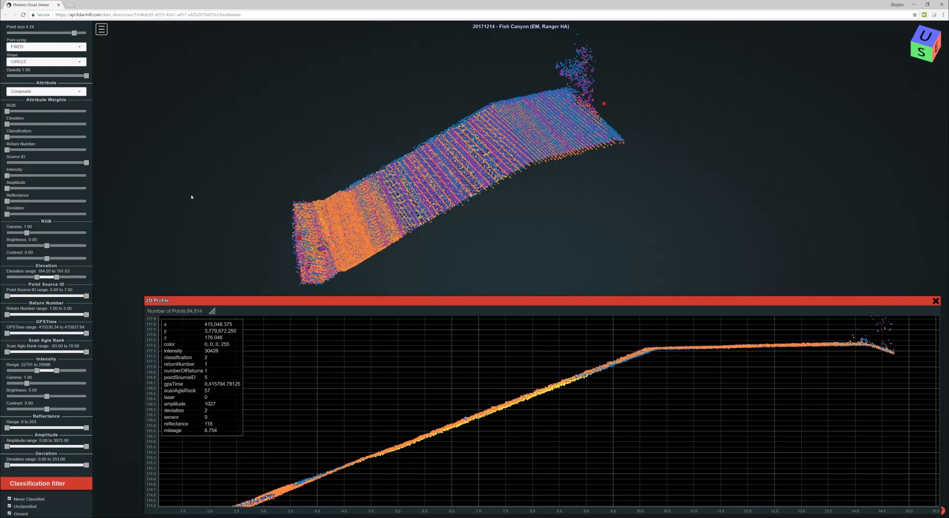
pyautogui.scroll(7, 57, 203)
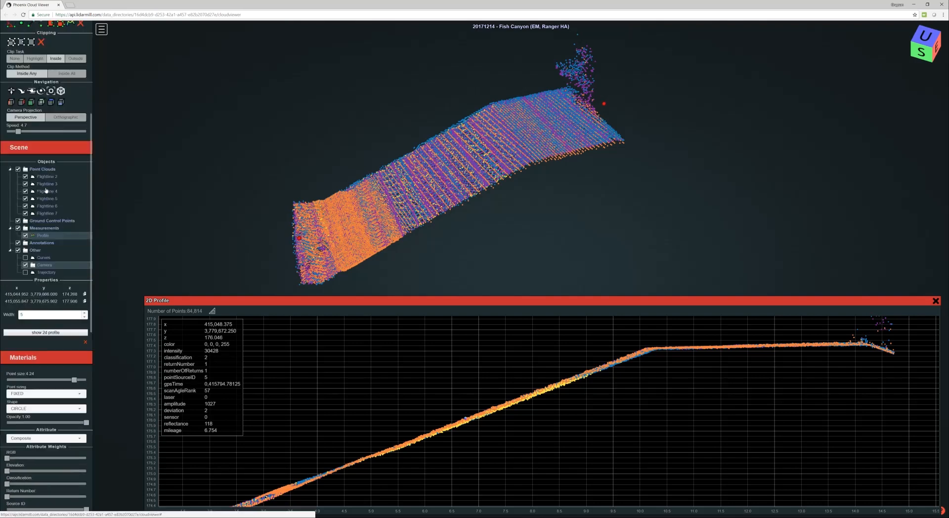
pyautogui.scroll(-8, 58, 203)
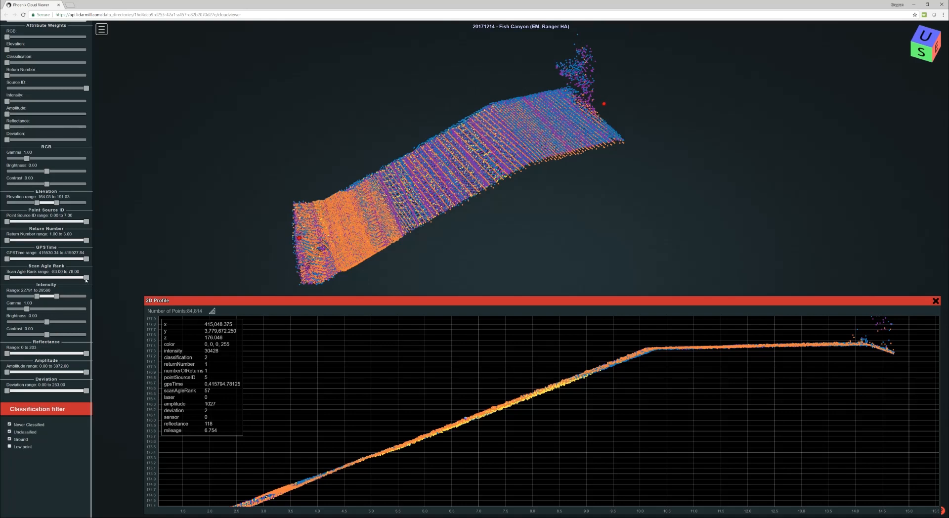
pyautogui.scroll(12, 40, 149)
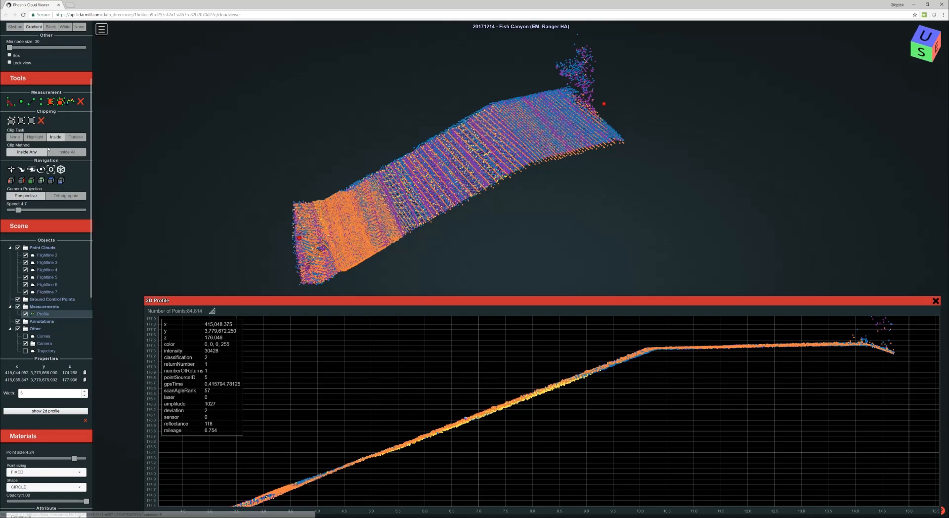
pyautogui.scroll(1, 35, 139)
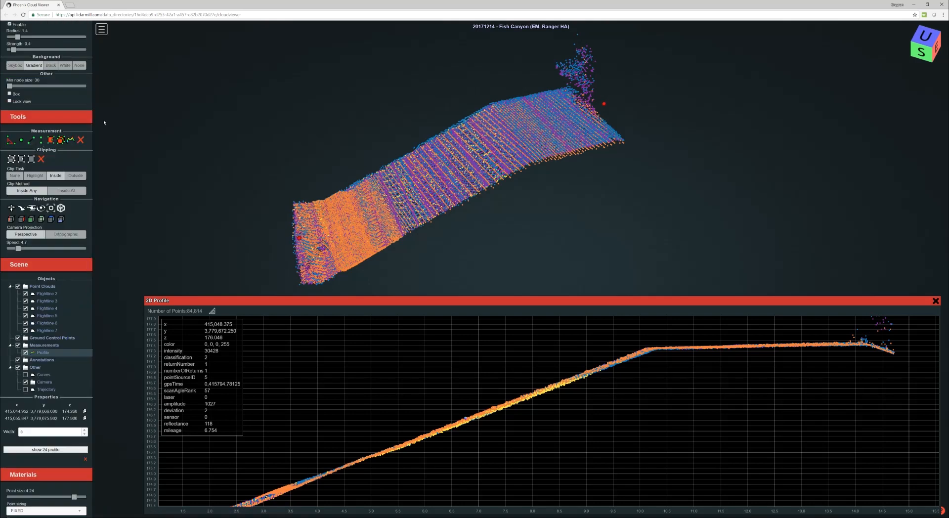
pyautogui.click(33, 176)
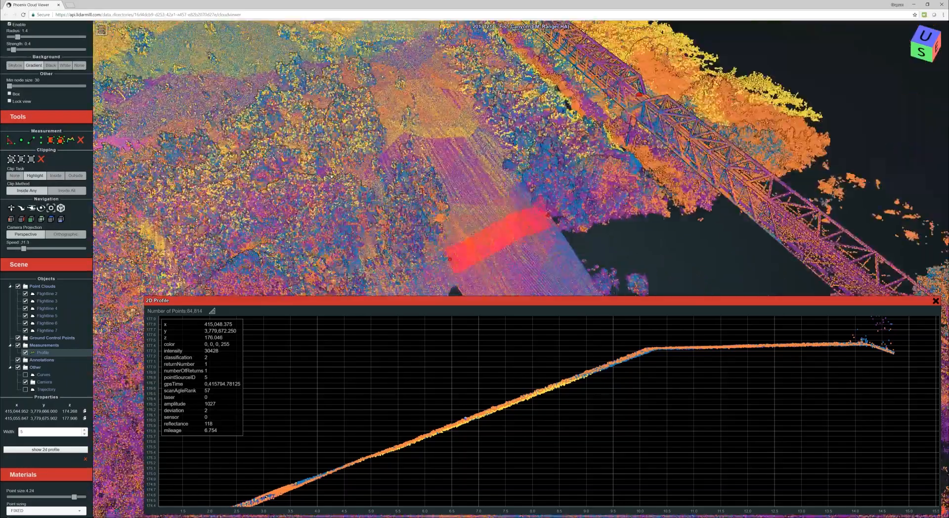
pyautogui.scroll(-3, 331, 175)
pyautogui.moveTo(332, 176); pyautogui.dragTo(565, 154)
pyautogui.scroll(-5, 402, 177)
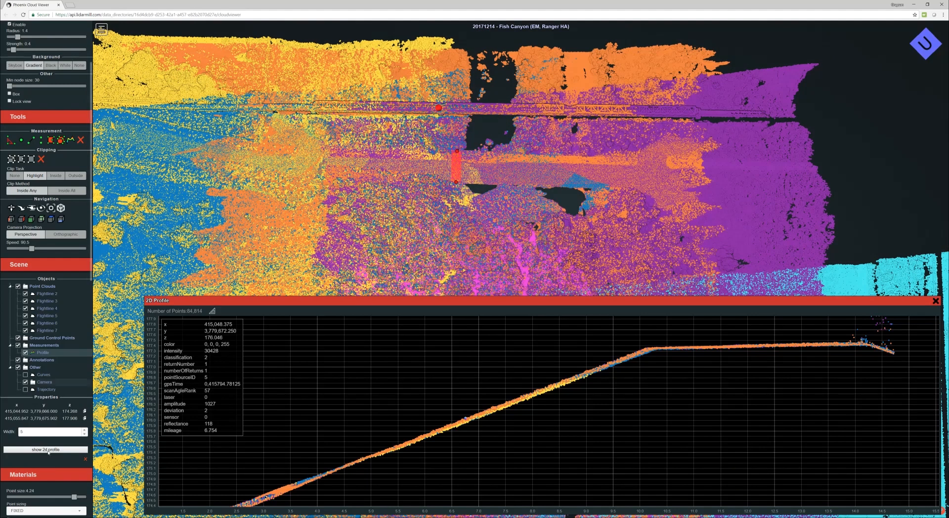
# Step: Narrow the Scan Angle Rank range to -51.00 to 50.00
pyautogui.scroll(-10, 42, 383)
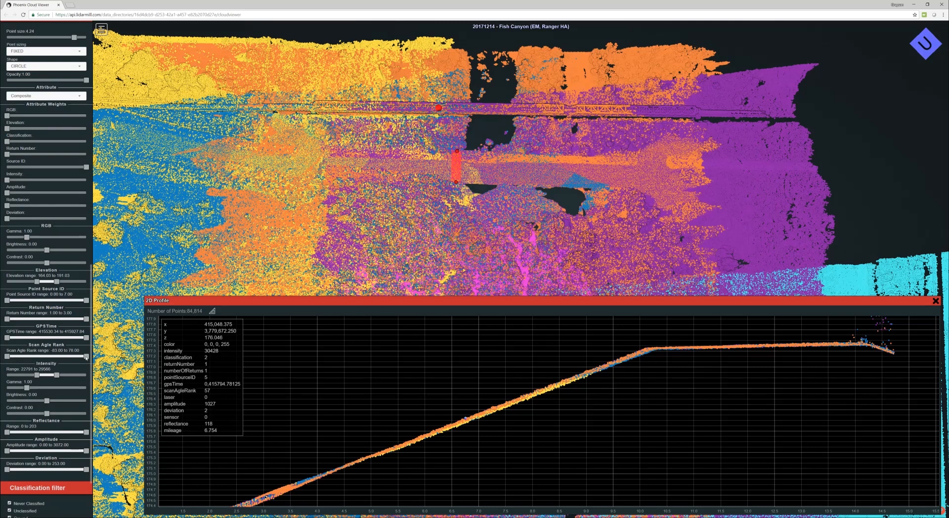
pyautogui.moveTo(84, 357); pyautogui.dragTo(72, 360)
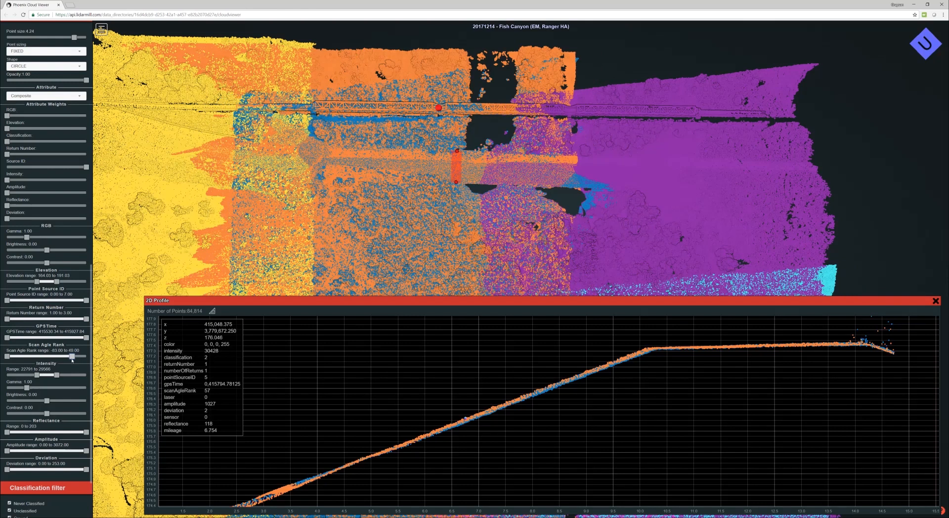
pyautogui.moveTo(72, 360); pyautogui.dragTo(74, 360)
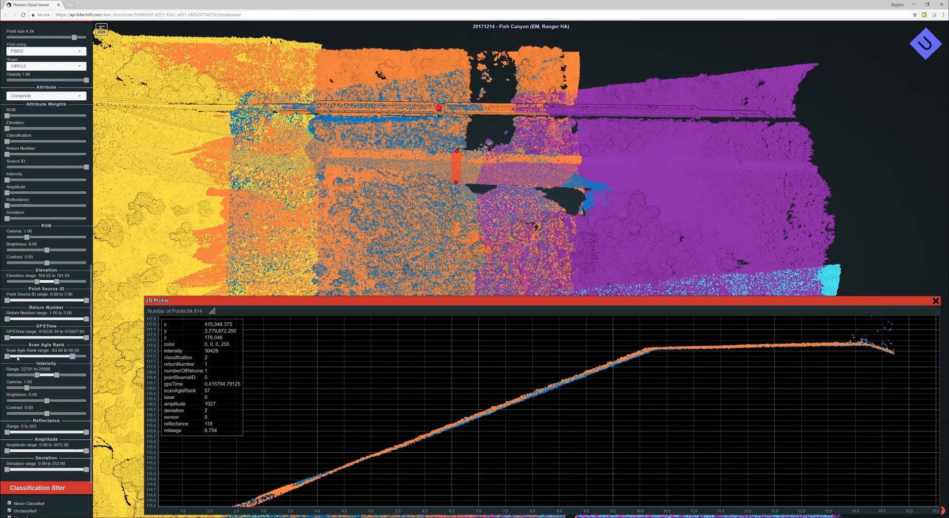
pyautogui.moveTo(7, 357); pyautogui.dragTo(23, 359)
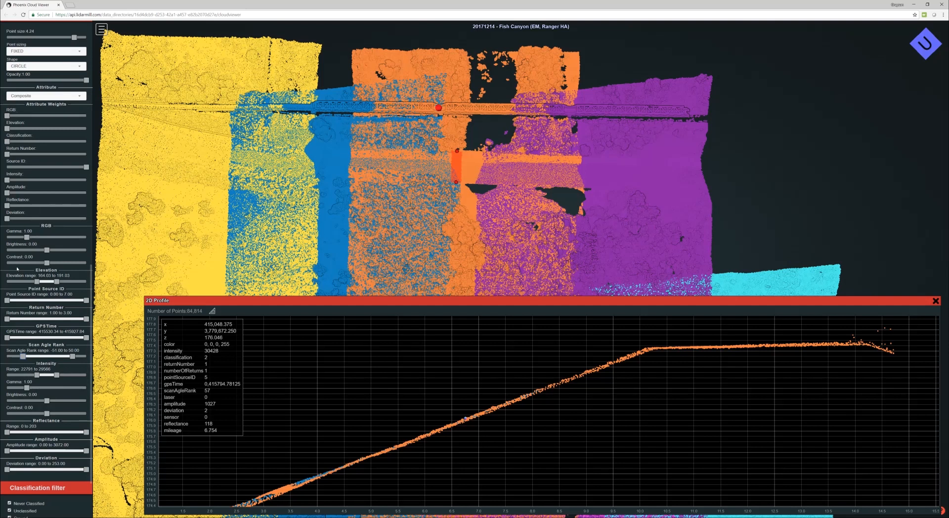
# Step: Set the clip task to Inside to isolate the profile strip, and view the strip up close from an oblique angle
pyautogui.scroll(5, 50, 208)
pyautogui.scroll(1, 59, 243)
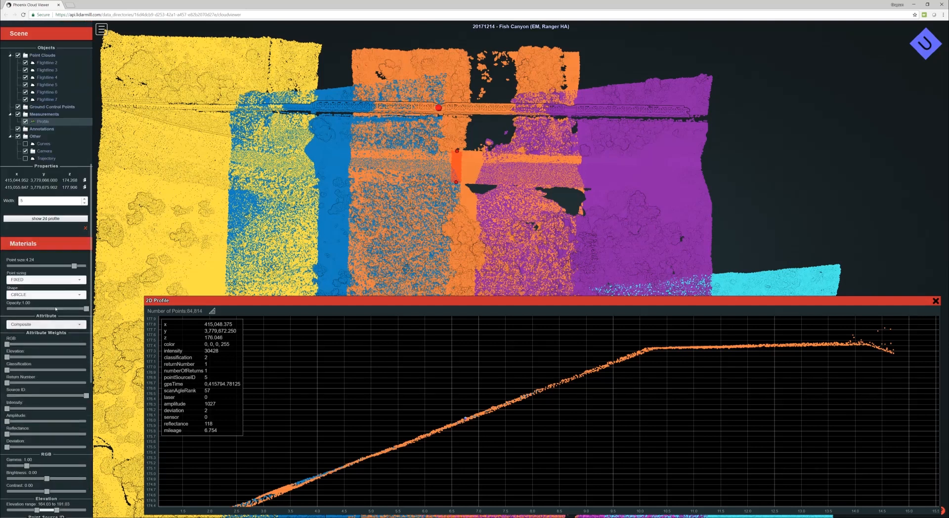
pyautogui.scroll(4, 60, 302)
pyautogui.click(55, 99)
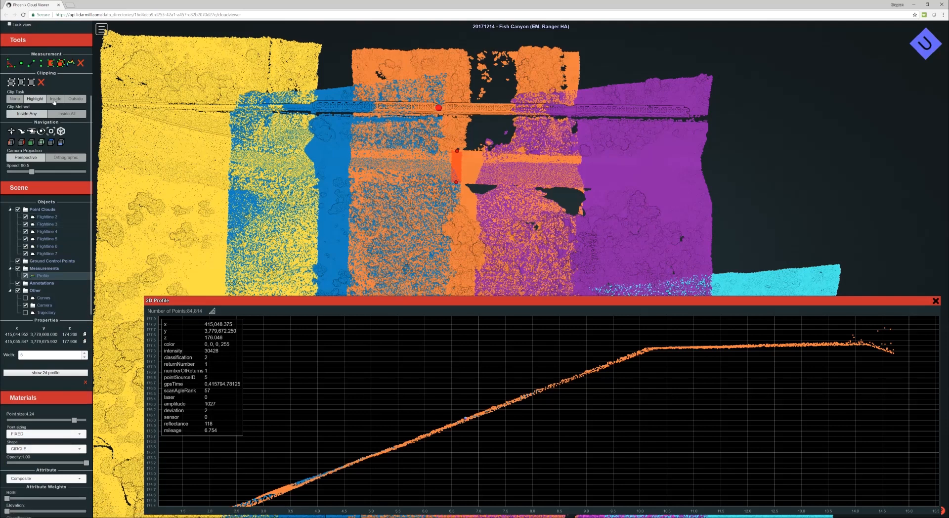
pyautogui.doubleClick(459, 166)
pyautogui.moveTo(509, 220); pyautogui.dragTo(438, 169)
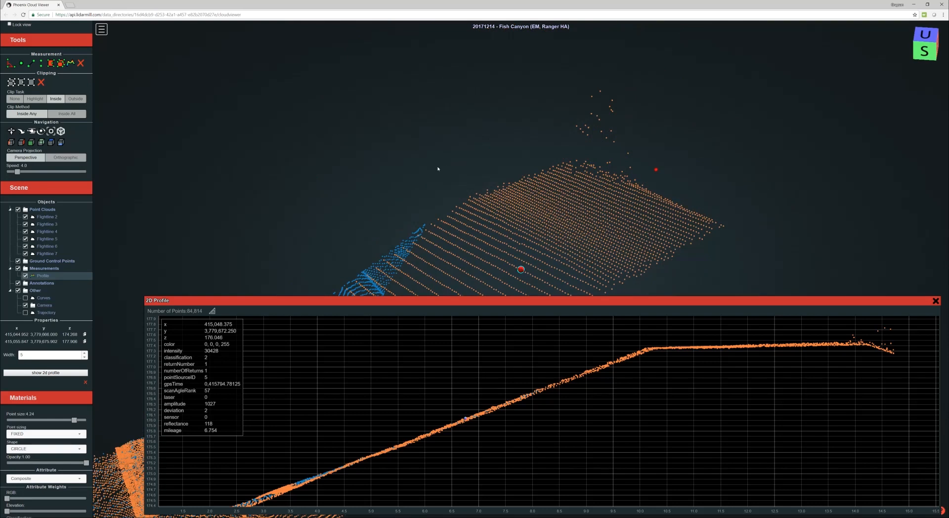
pyautogui.scroll(-5, 437, 169)
pyautogui.moveTo(438, 169); pyautogui.dragTo(431, 106, button='right')
pyautogui.moveTo(431, 106); pyautogui.dragTo(459, 152)
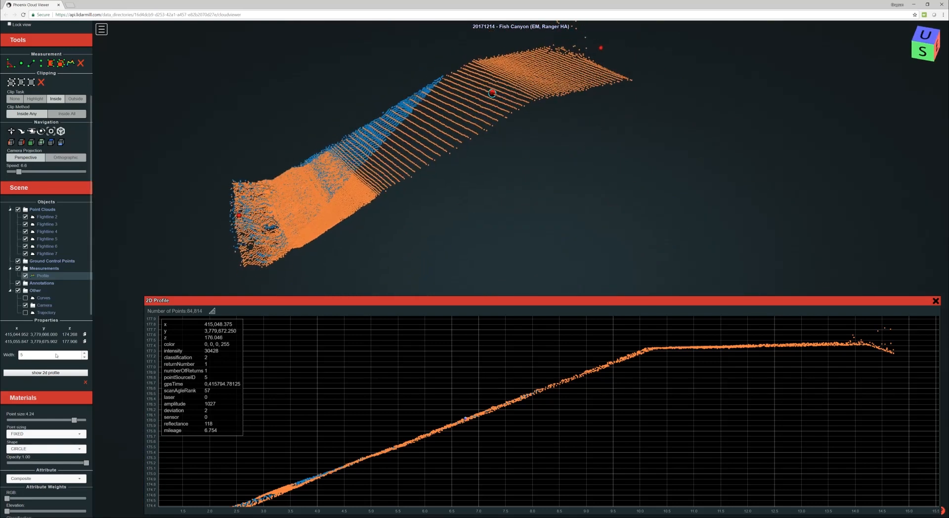
# Step: Examine the scan-angle-filtered strip from a low side angle and from above
pyautogui.scroll(-5, 44, 393)
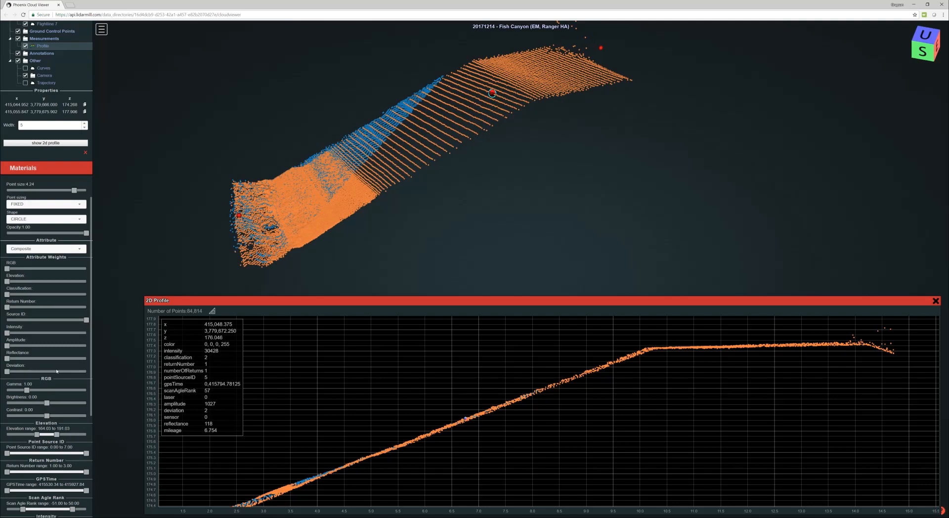
pyautogui.scroll(-1, 53, 359)
pyautogui.scroll(-3, 419, 169)
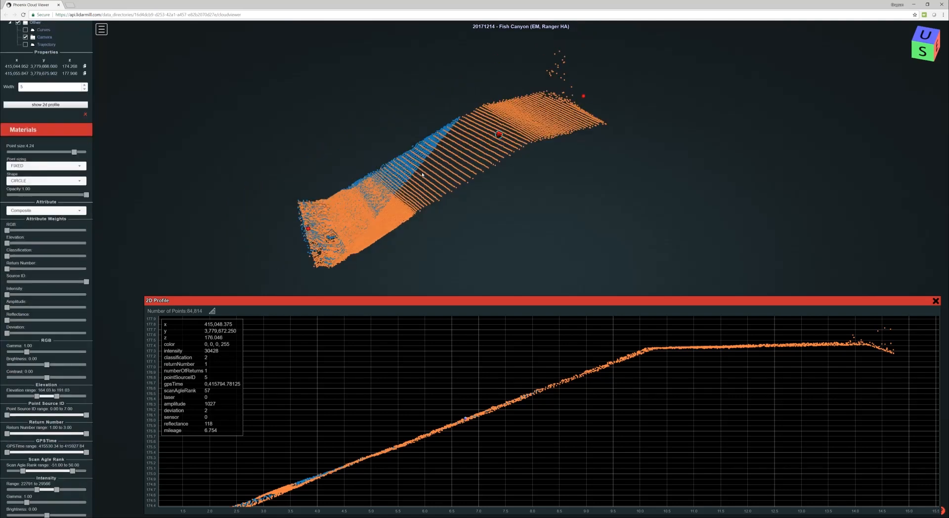
pyautogui.moveTo(419, 169); pyautogui.dragTo(433, 193)
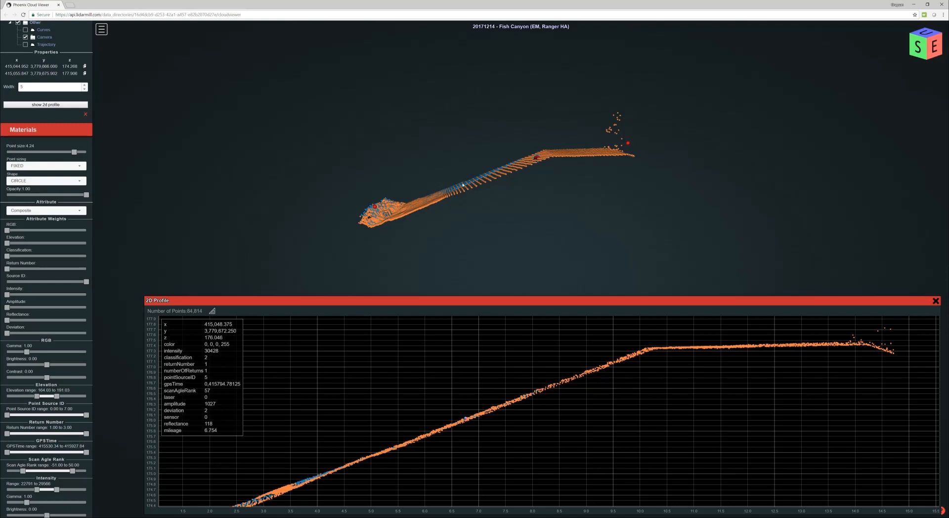
pyautogui.moveTo(457, 189); pyautogui.dragTo(479, 188)
pyautogui.scroll(-3, 478, 188)
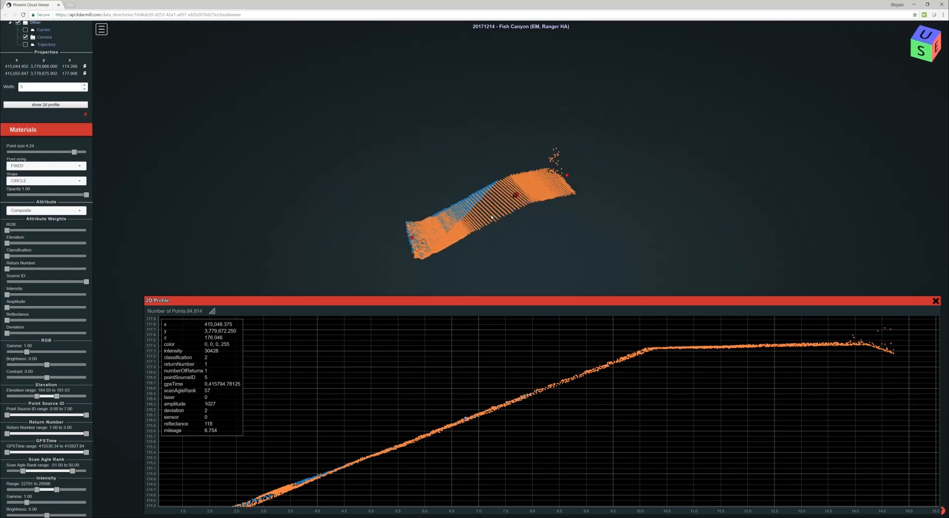
# Step: Widen the Scan Angle Rank range to -66.00 to 55.00
pyautogui.scroll(-2, 30, 431)
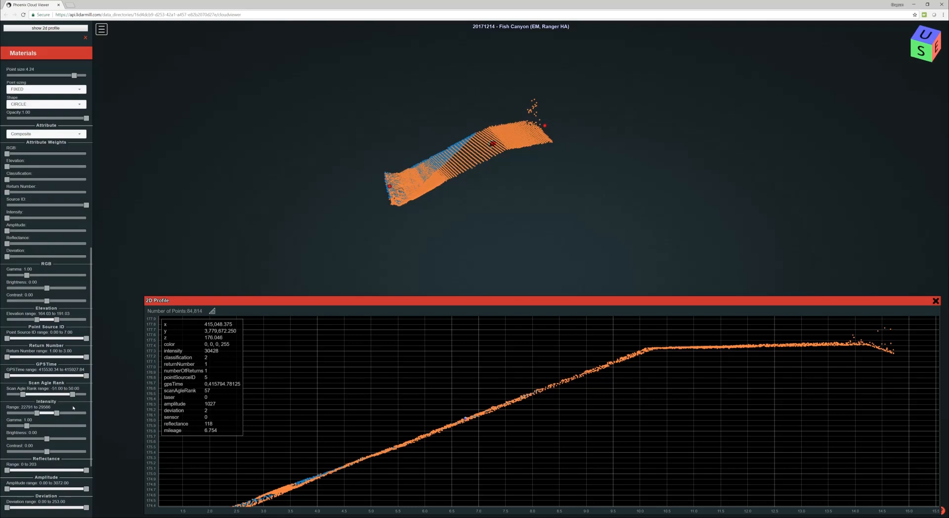
pyautogui.moveTo(72, 395); pyautogui.dragTo(74, 395)
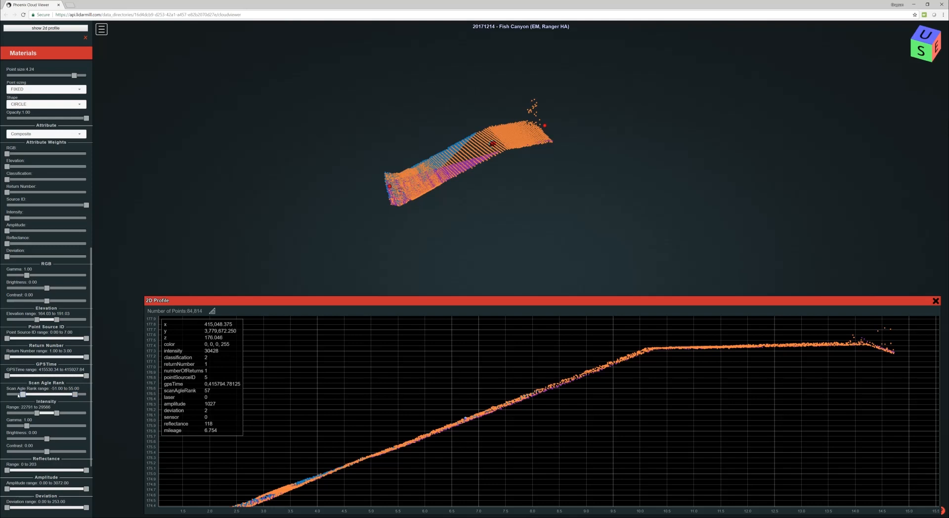
pyautogui.moveTo(18, 396); pyautogui.dragTo(18, 395)
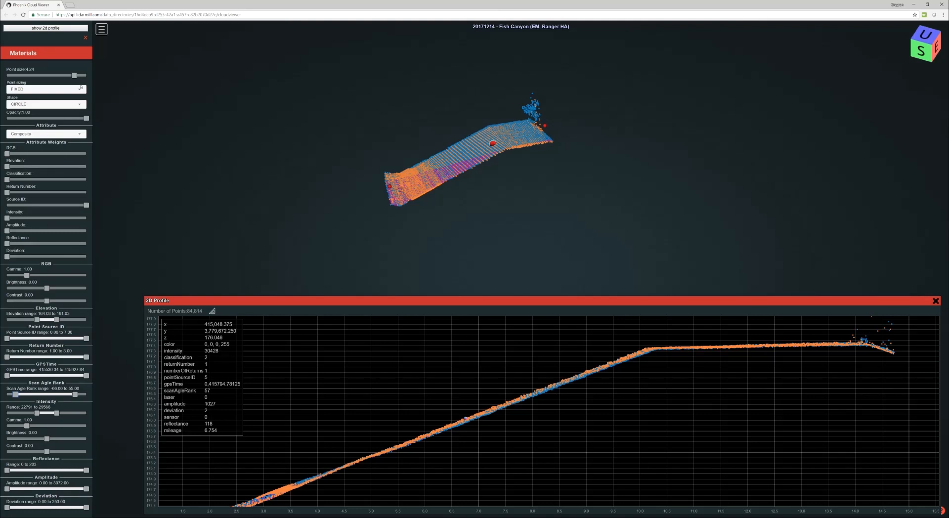
# Step: Set the clip task back to Highlight and view the embankment below the profile strip within the full point cloud
pyautogui.scroll(5, 47, 233)
pyautogui.scroll(4, 48, 234)
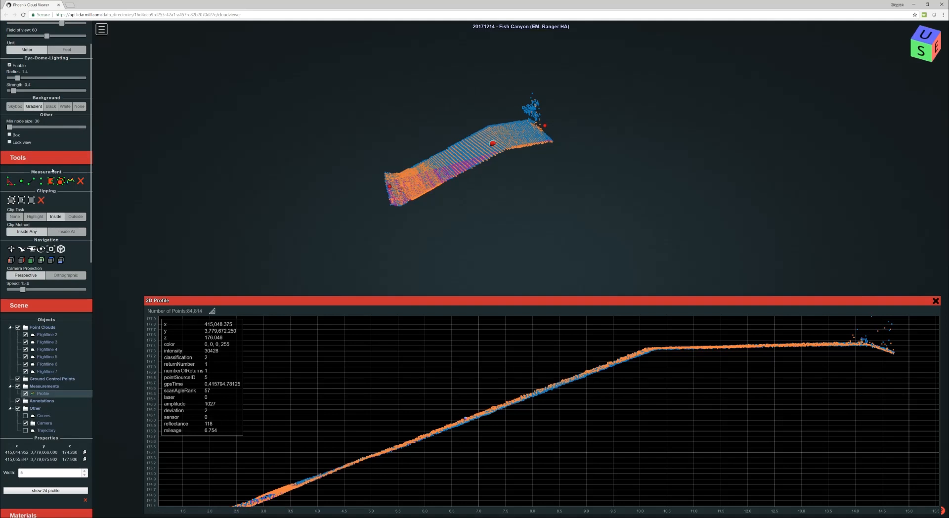
pyautogui.click(34, 216)
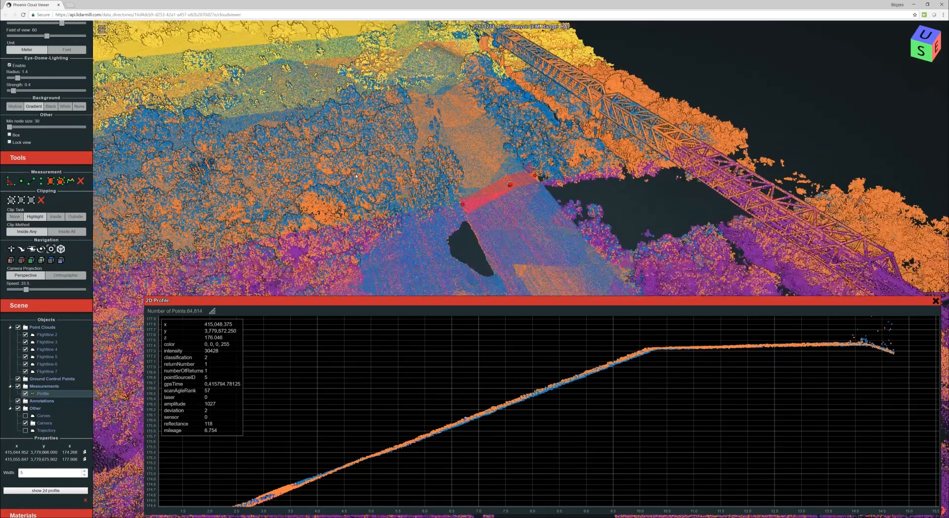
pyautogui.moveTo(356, 176); pyautogui.dragTo(336, 94, button='right')
pyautogui.scroll(-6, 51, 331)
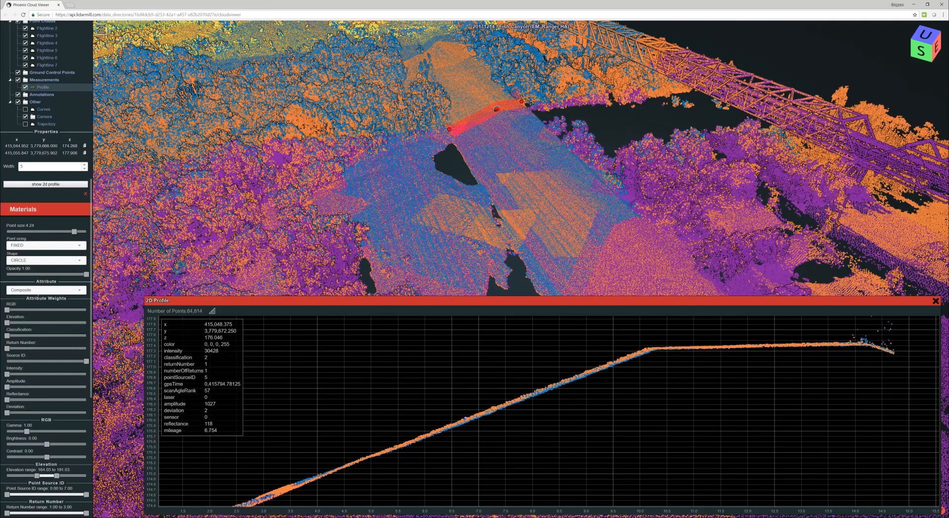
# Step: Color the point cloud by Intensity alone, with the Source ID weight at zero, and view the corridor around the profile strip
pyautogui.scroll(-3, 42, 363)
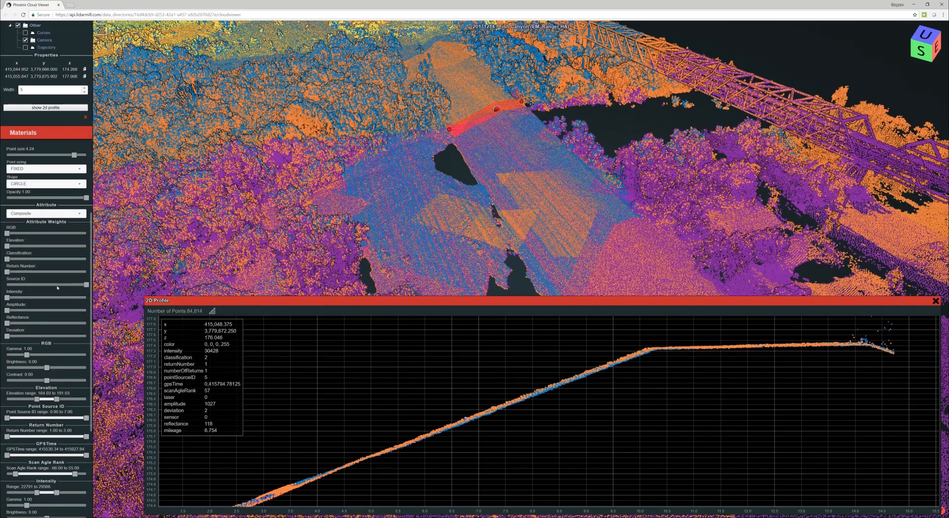
pyautogui.moveTo(8, 298)
pyautogui.mouseDown()
pyautogui.moveTo(89, 301)
pyautogui.moveTo(4, 285)
pyautogui.mouseUp()
pyautogui.scroll(-5, 515, 171)
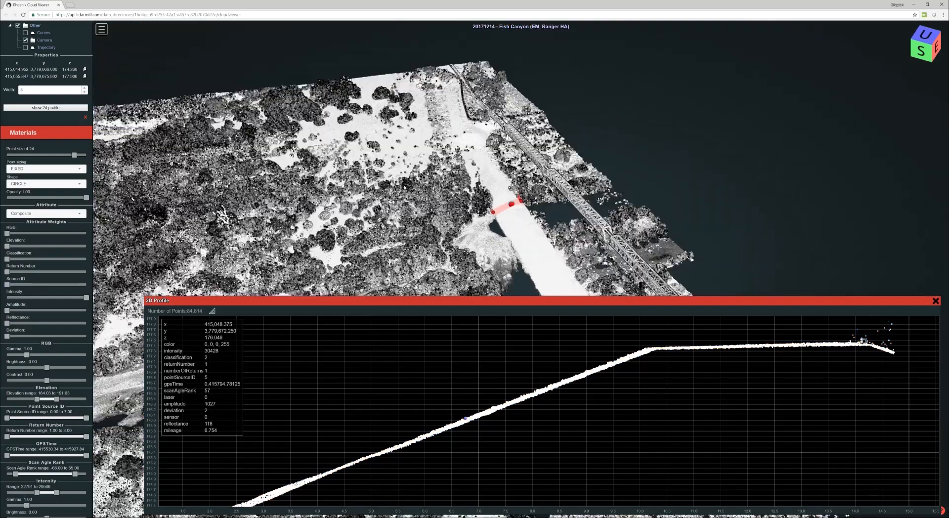
pyautogui.moveTo(509, 206); pyautogui.dragTo(515, 136, button='right')
pyautogui.moveTo(445, 158); pyautogui.dragTo(519, 161)
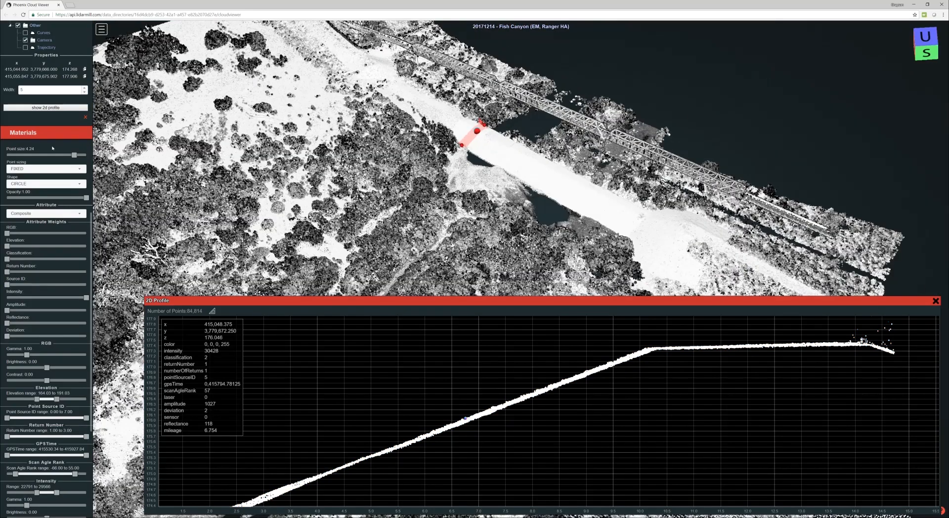
# Step: Reduce the point size to 0.00 and view the intensity-colored cloud around the creek and profile strip
pyautogui.moveTo(74, 155); pyautogui.dragTo(2, 168)
pyautogui.scroll(-4, 454, 197)
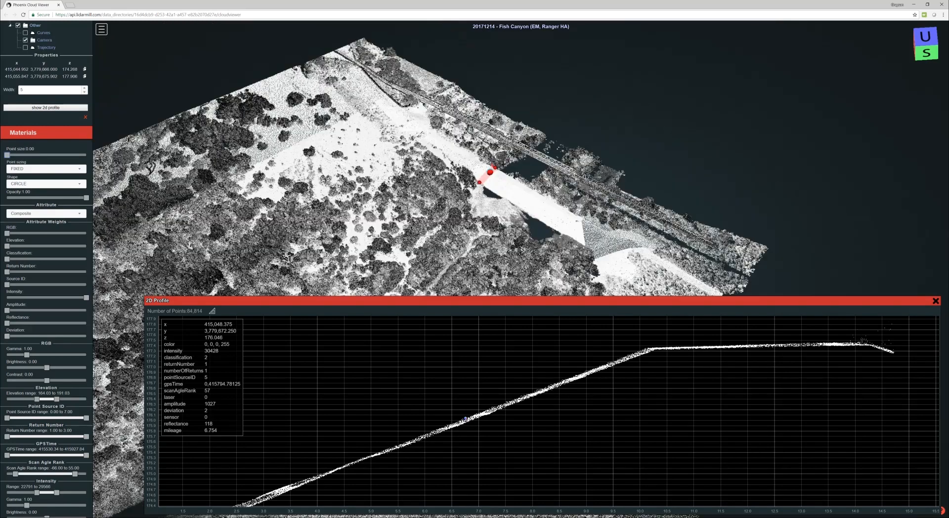
pyautogui.moveTo(455, 213); pyautogui.dragTo(526, 84, button='right')
pyautogui.moveTo(524, 94); pyautogui.dragTo(525, 163)
pyautogui.scroll(-1, 524, 163)
pyautogui.moveTo(524, 168); pyautogui.dragTo(525, 128, button='right')
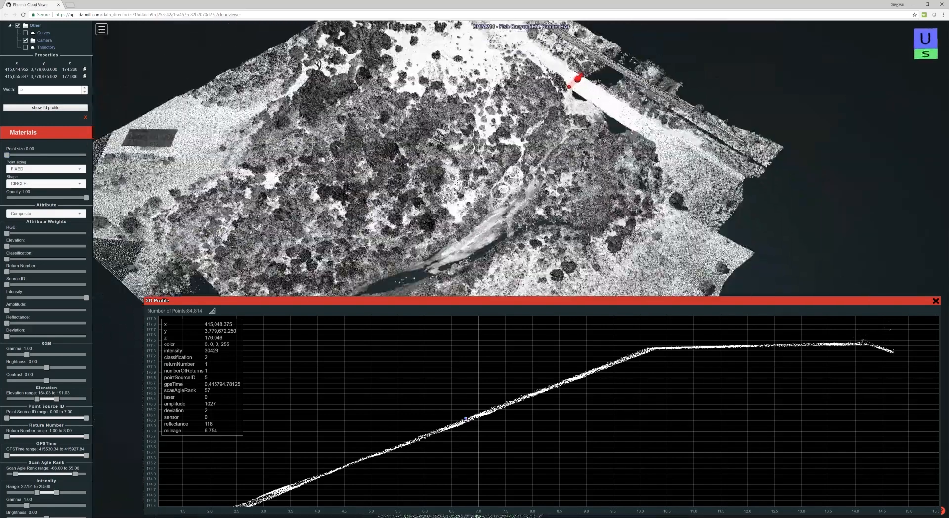
pyautogui.moveTo(534, 168); pyautogui.dragTo(524, 161)
pyautogui.moveTo(544, 187); pyautogui.dragTo(577, 161, button='right')
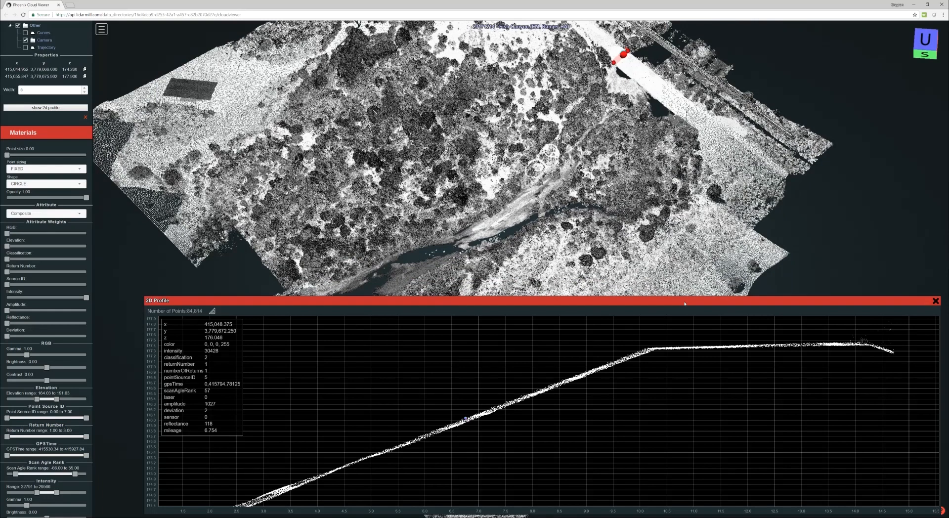
# Step: Close the 2D profile and view the intensity-colored cloud from above
pyautogui.moveTo(685, 302); pyautogui.dragTo(675, 317)
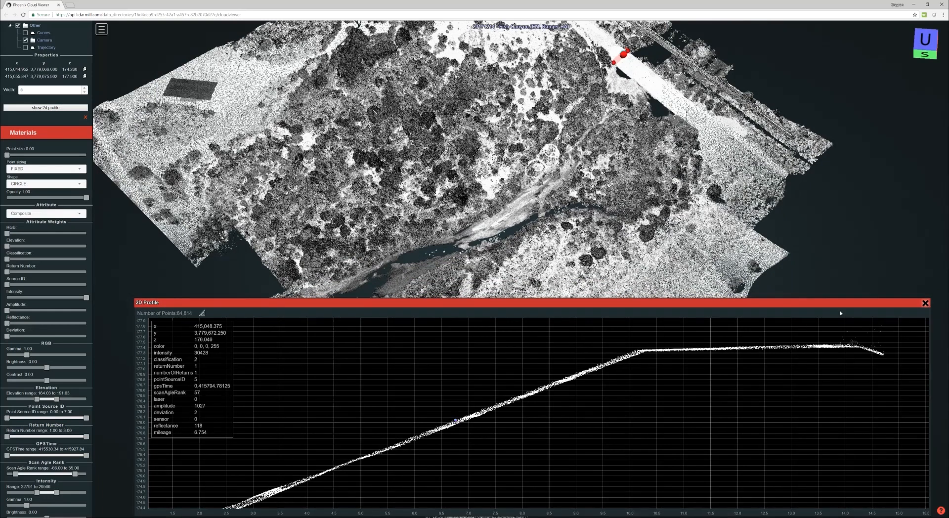
pyautogui.click(926, 303)
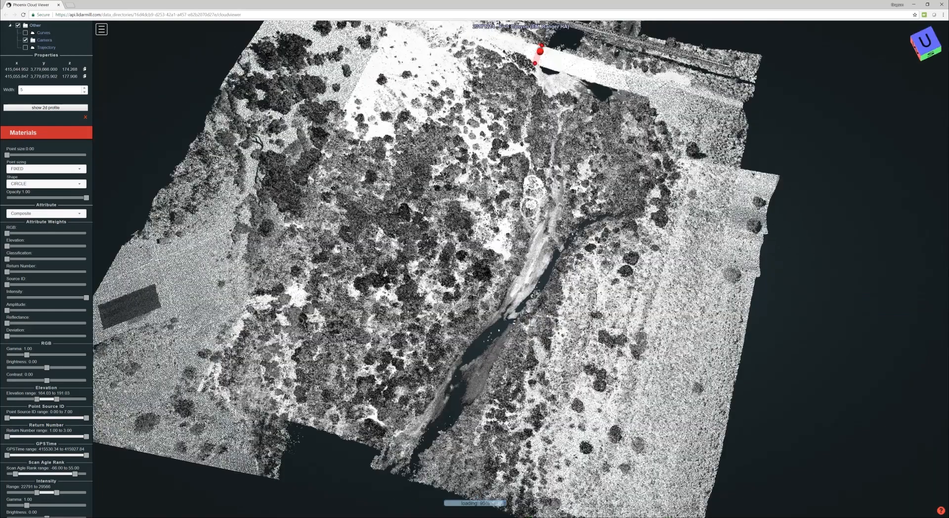
pyautogui.moveTo(519, 248); pyautogui.dragTo(540, 247)
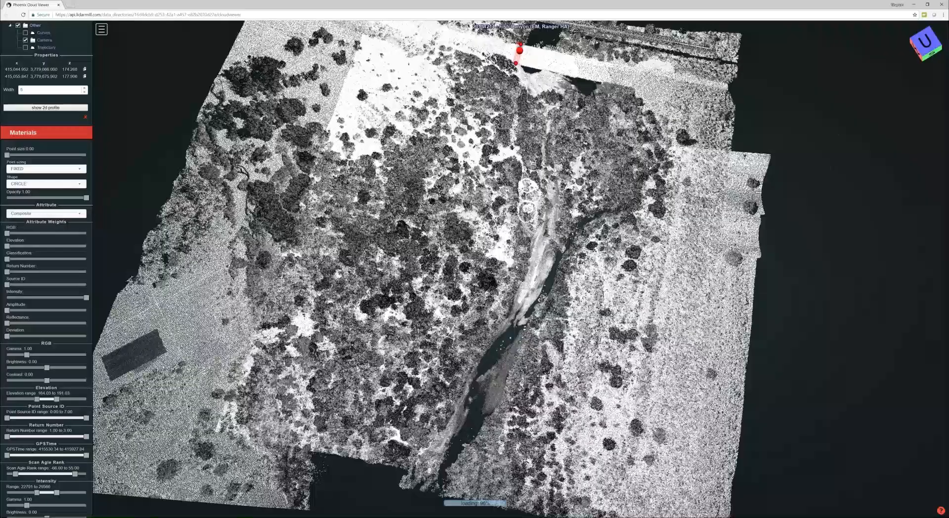
pyautogui.scroll(3, 534, 247)
pyautogui.moveTo(533, 247); pyautogui.dragTo(552, 269, button='right')
pyautogui.scroll(-3, 524, 252)
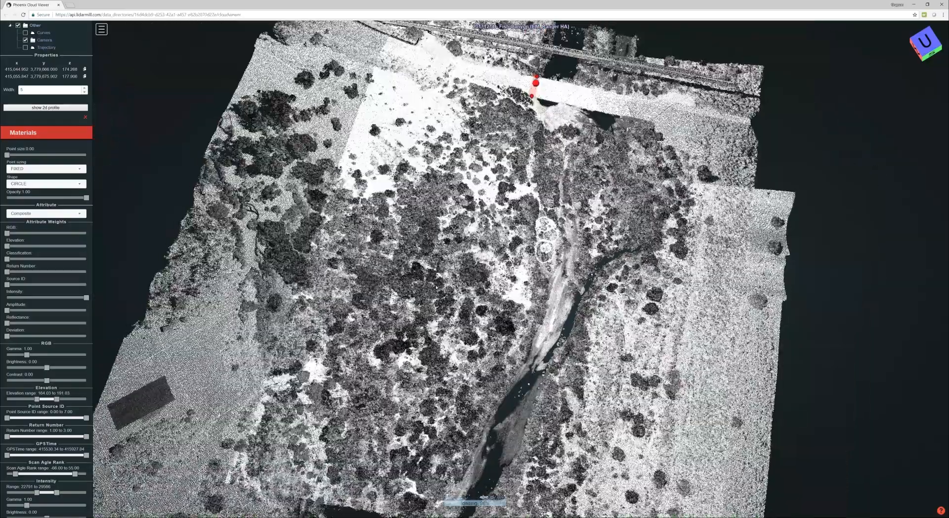
pyautogui.moveTo(524, 252); pyautogui.dragTo(548, 252)
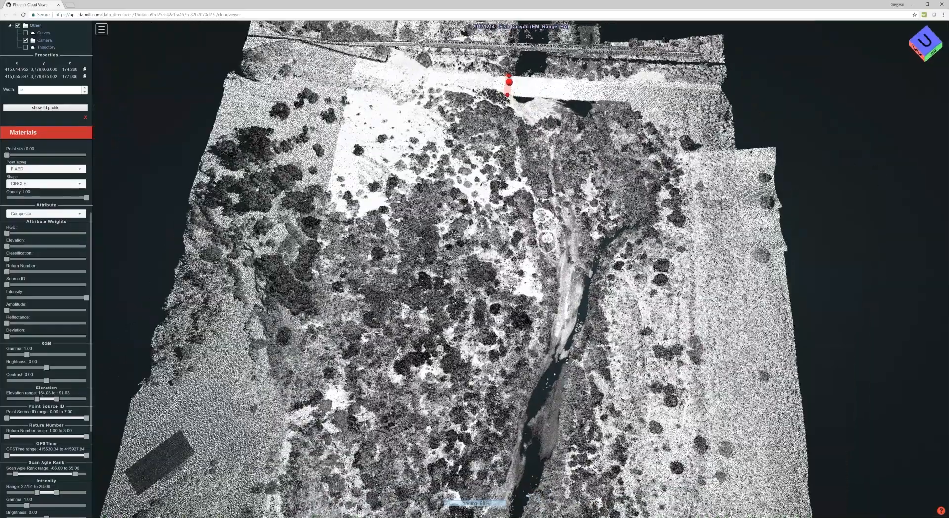
# Step: Color the cloud by Amplitude alone, followed by Reflectance alone, and compare the two from above
pyautogui.scroll(-4, 44, 399)
pyautogui.scroll(4, 43, 397)
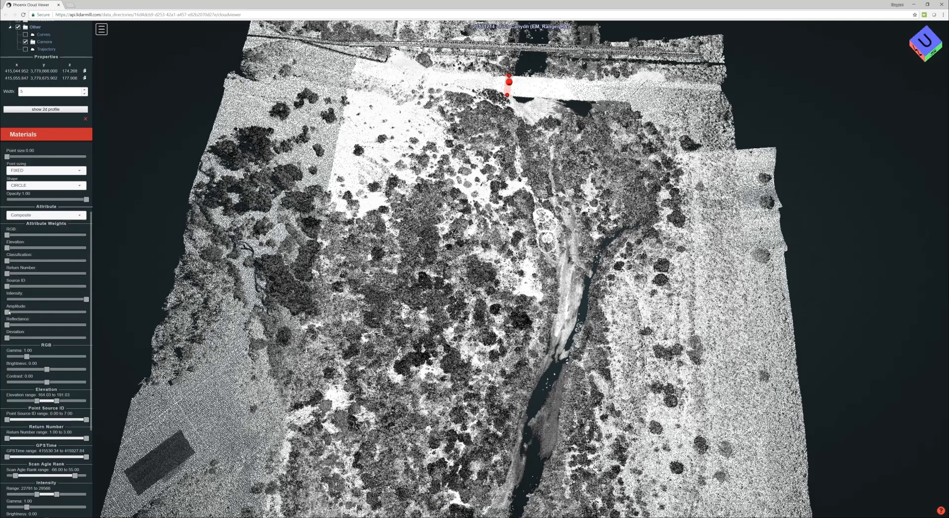
pyautogui.moveTo(7, 312)
pyautogui.mouseDown()
pyautogui.moveTo(90, 305)
pyautogui.moveTo(4, 303)
pyautogui.mouseUp()
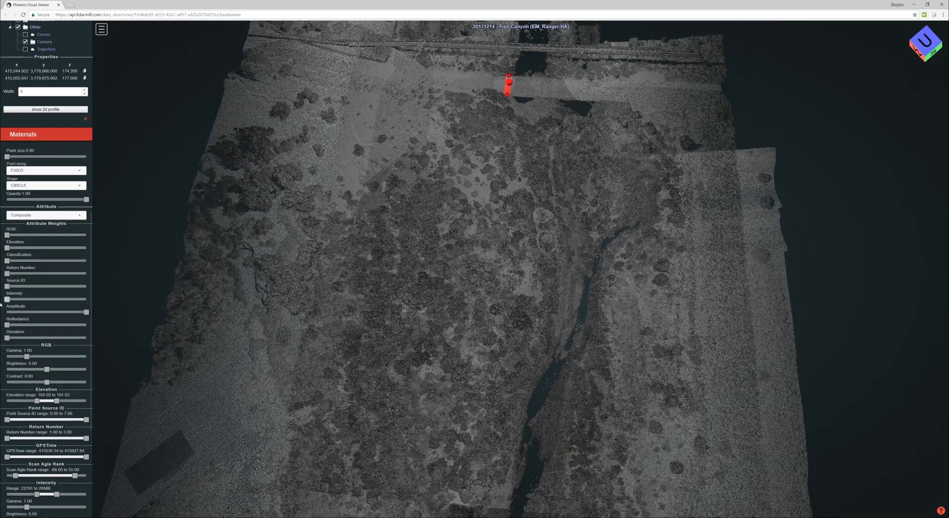
pyautogui.moveTo(517, 312); pyautogui.dragTo(517, 325)
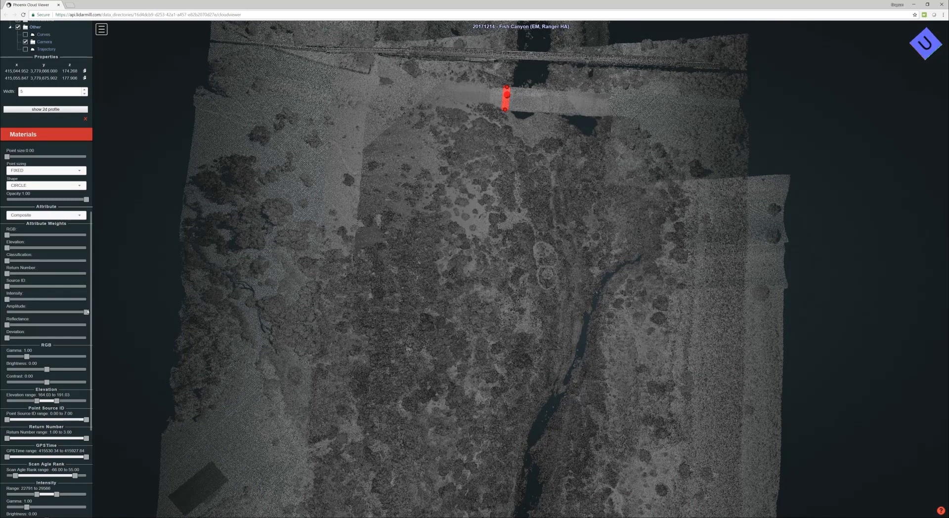
pyautogui.moveTo(87, 312)
pyautogui.mouseDown()
pyautogui.moveTo(6, 312)
pyautogui.moveTo(86, 325)
pyautogui.mouseUp()
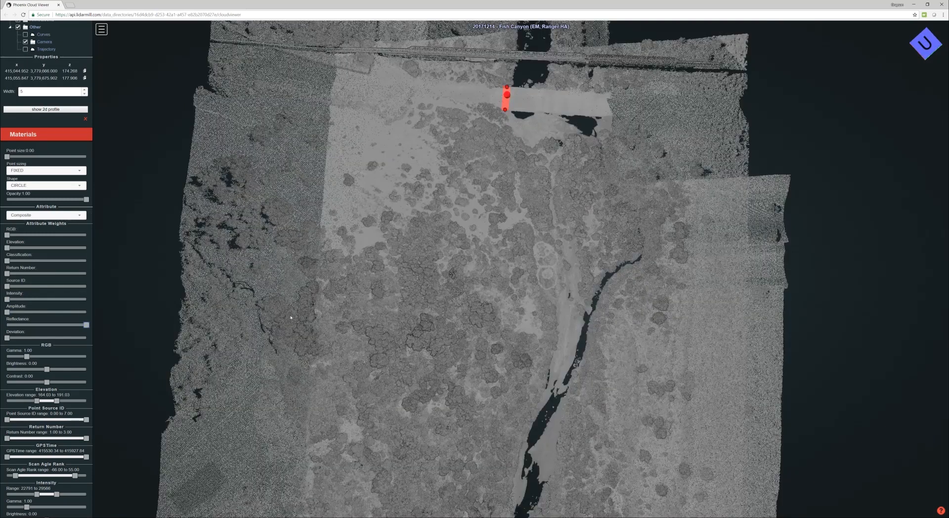
pyautogui.moveTo(341, 319); pyautogui.dragTo(365, 281)
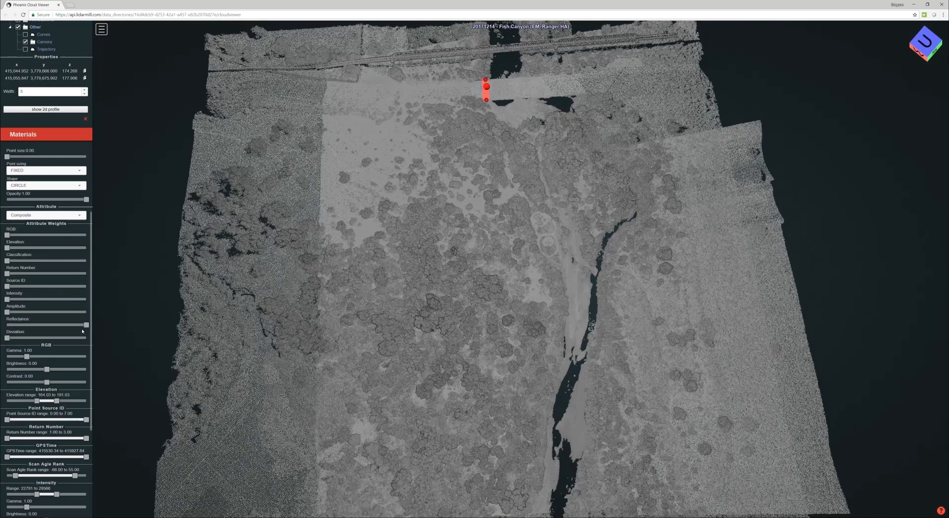
# Step: Color the cloud by Deviation alone and view the creek and surrounding ground more closely
pyautogui.moveTo(87, 325); pyautogui.dragTo(159, 338)
pyautogui.moveTo(421, 364); pyautogui.dragTo(264, 377)
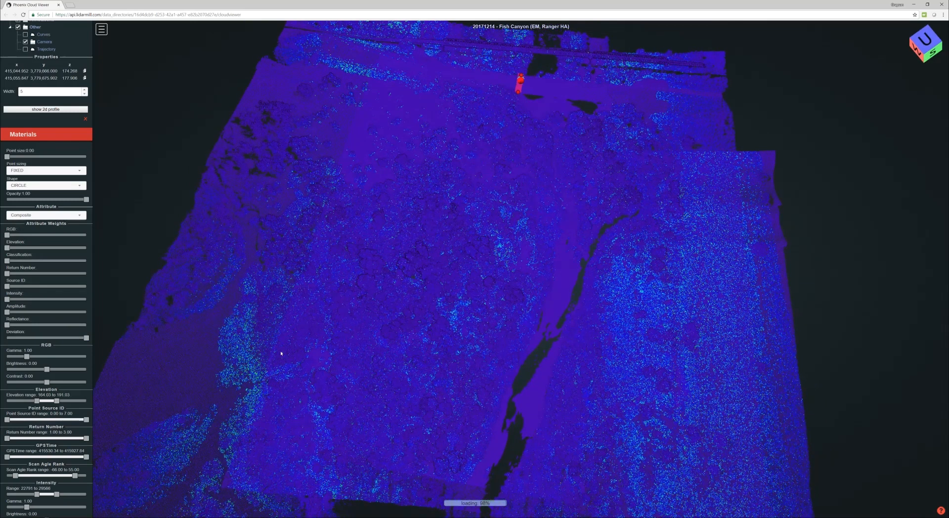
pyautogui.scroll(1, 345, 368)
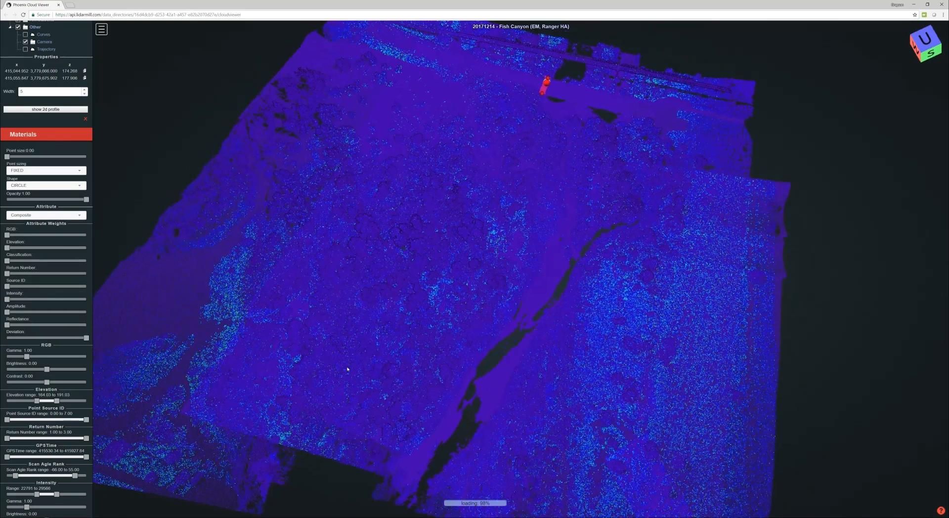
pyautogui.scroll(3, 355, 311)
pyautogui.moveTo(357, 353); pyautogui.dragTo(452, 356)
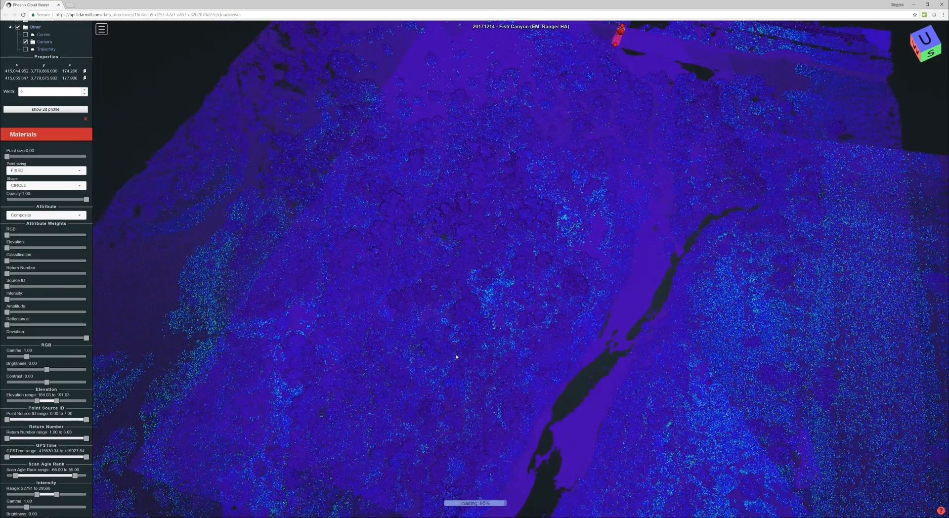
pyautogui.moveTo(520, 366); pyautogui.dragTo(536, 332)
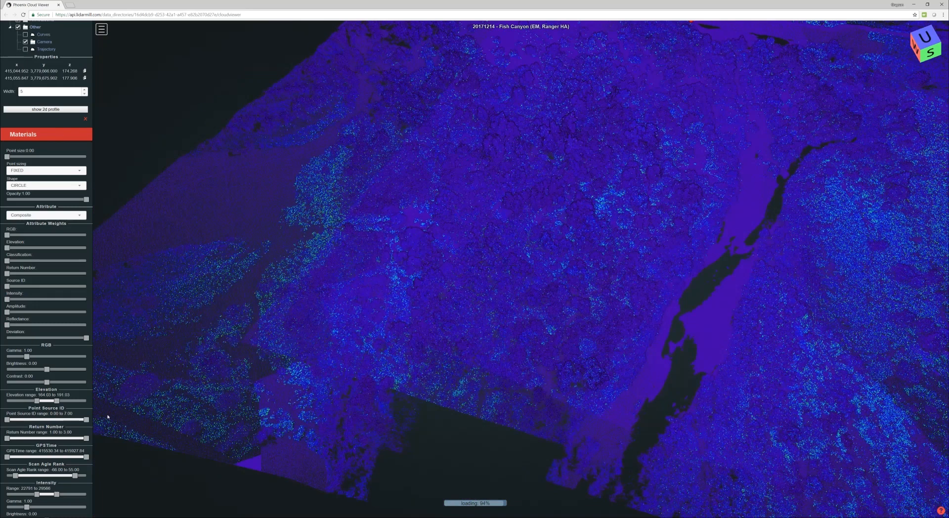
# Step: Set the Deviation range to 0.00 to 253.00
pyautogui.scroll(-3, 68, 419)
pyautogui.scroll(-1, 68, 419)
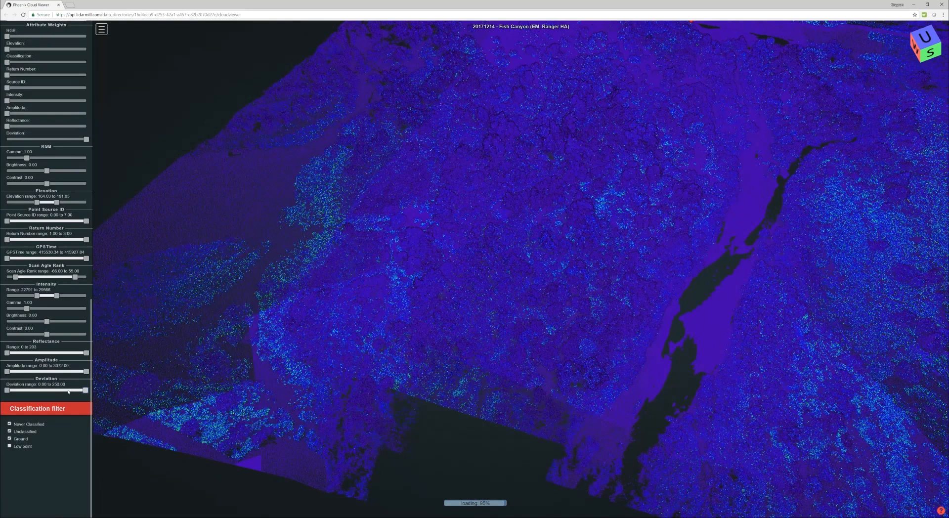
pyautogui.moveTo(87, 390)
pyautogui.mouseDown()
pyautogui.moveTo(20, 392)
pyautogui.moveTo(88, 391)
pyautogui.mouseUp()
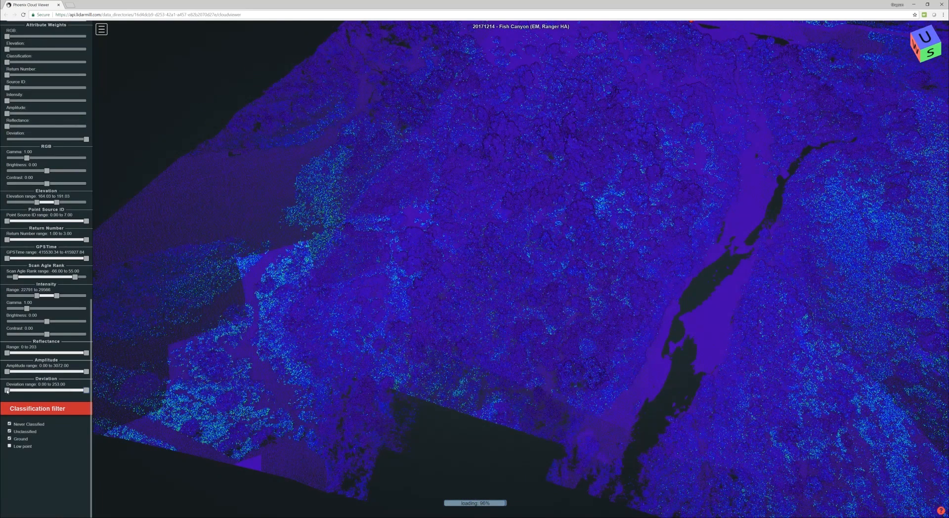
pyautogui.moveTo(7, 390)
pyautogui.mouseDown()
pyautogui.moveTo(48, 395)
pyautogui.moveTo(7, 397)
pyautogui.mouseUp()
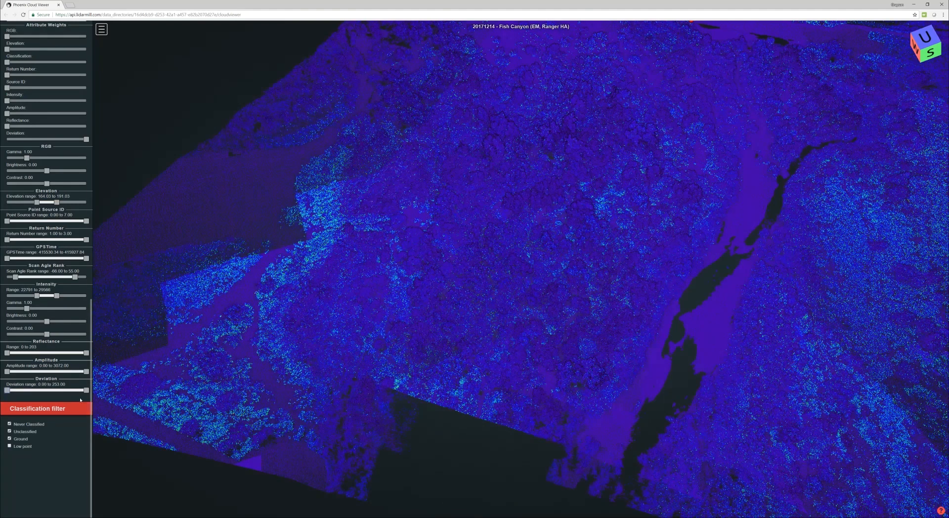
pyautogui.moveTo(86, 391)
pyautogui.mouseDown()
pyautogui.moveTo(11, 391)
pyautogui.moveTo(86, 390)
pyautogui.mouseUp()
# Step: Examine the deviation-colored points up close and across the full extent of the cloud
pyautogui.scroll(5, 332, 263)
pyautogui.moveTo(332, 263); pyautogui.dragTo(384, 317, button='right')
pyautogui.scroll(5, 364, 316)
pyautogui.moveTo(416, 323); pyautogui.dragTo(409, 316)
pyautogui.scroll(-10, 447, 291)
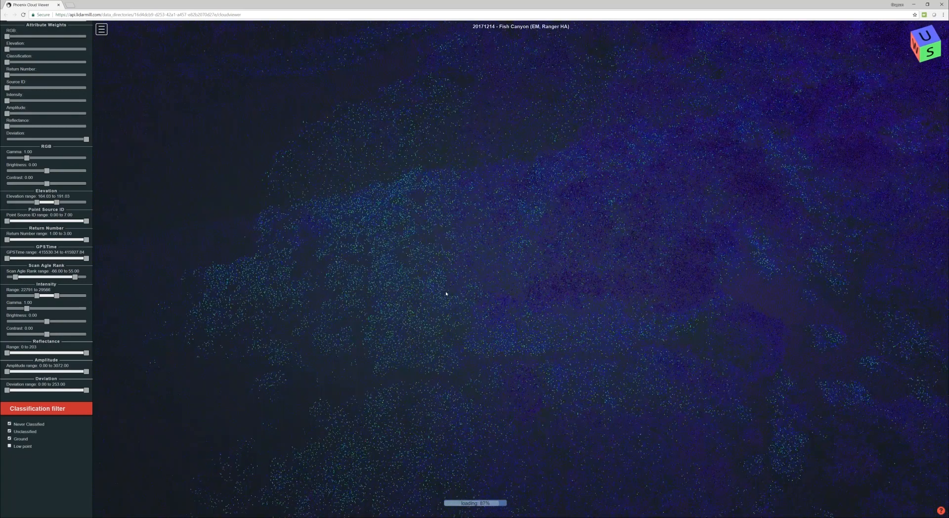
pyautogui.scroll(-10, 573, 342)
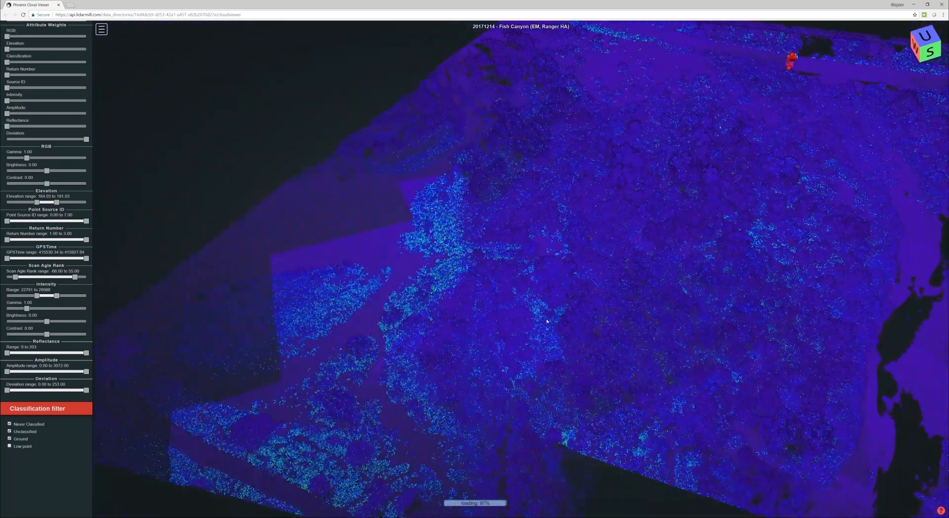
pyautogui.moveTo(339, 368); pyautogui.dragTo(352, 388)
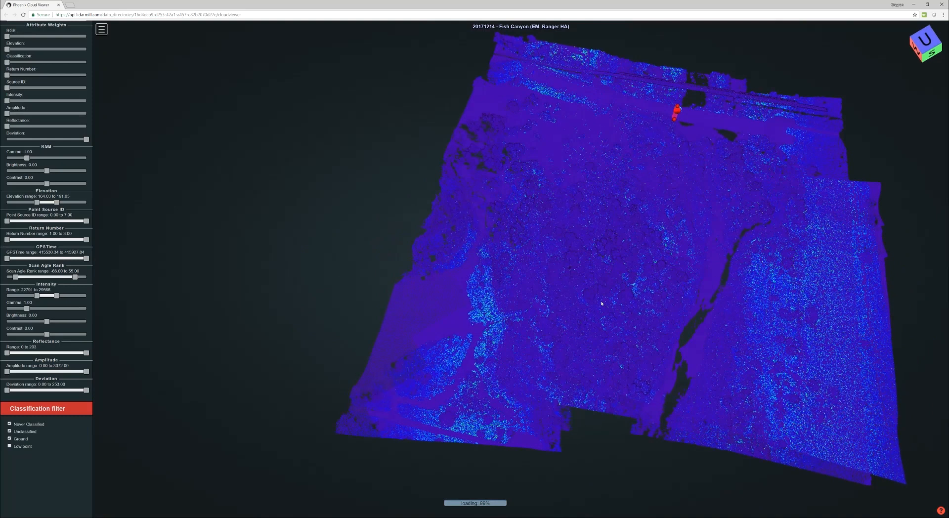
pyautogui.moveTo(601, 303); pyautogui.dragTo(550, 310, button='right')
pyautogui.moveTo(532, 314); pyautogui.dragTo(543, 326)
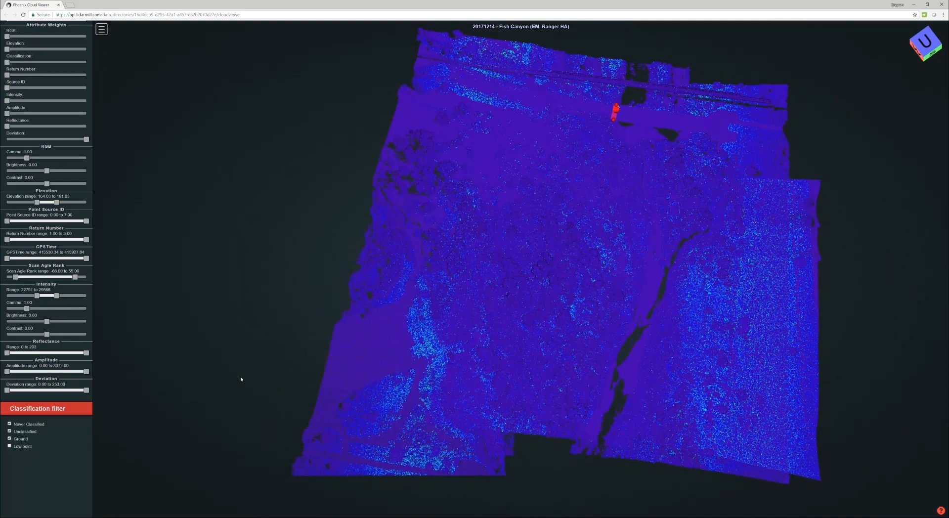
# Step: Blend the coloring with full Elevation, nearly full Source ID and slightly over half Intensity weight, leaving Deviation at zero
pyautogui.scroll(1, 43, 201)
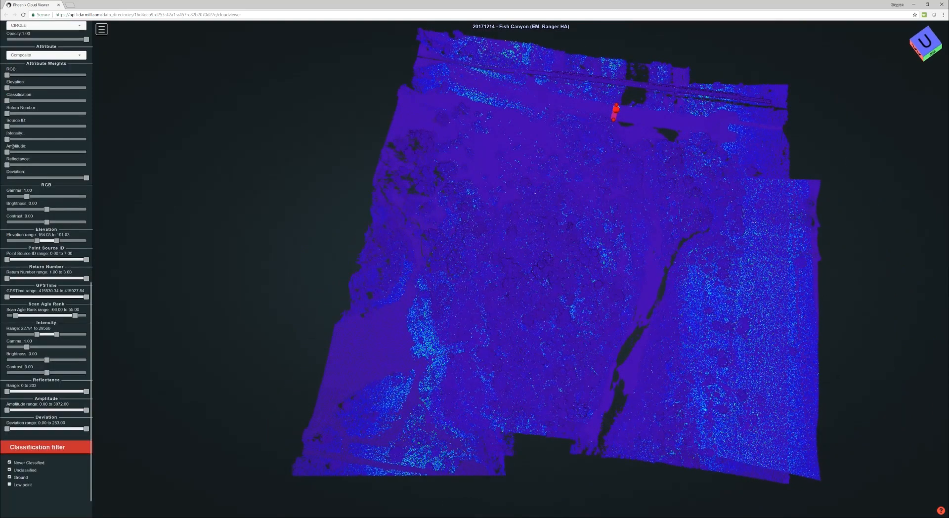
pyautogui.moveTo(42, 140); pyautogui.dragTo(81, 140)
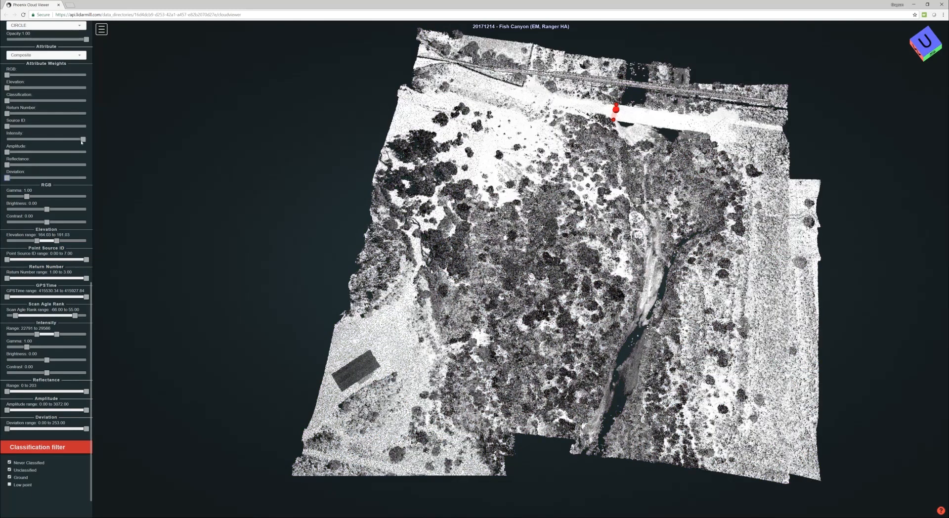
pyautogui.moveTo(82, 140); pyautogui.dragTo(53, 140)
pyautogui.moveTo(38, 88); pyautogui.dragTo(107, 93)
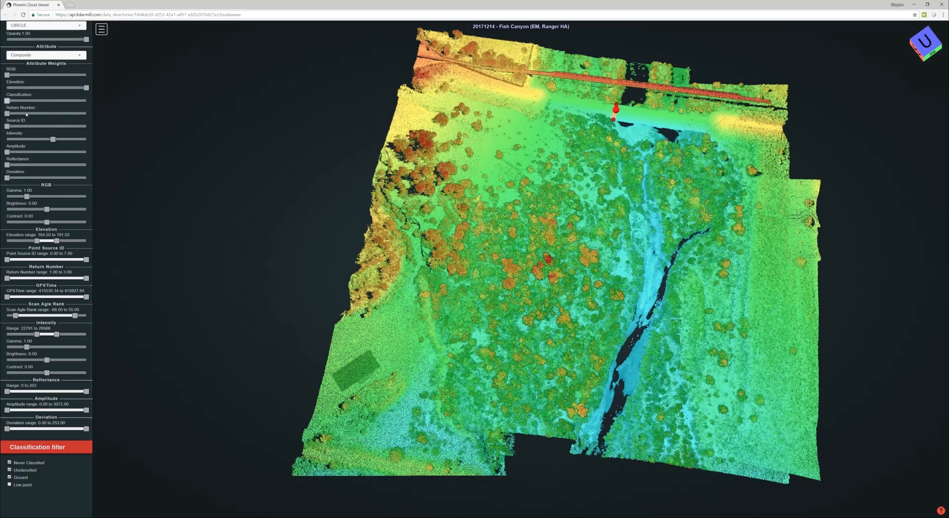
pyautogui.moveTo(38, 127); pyautogui.dragTo(80, 132)
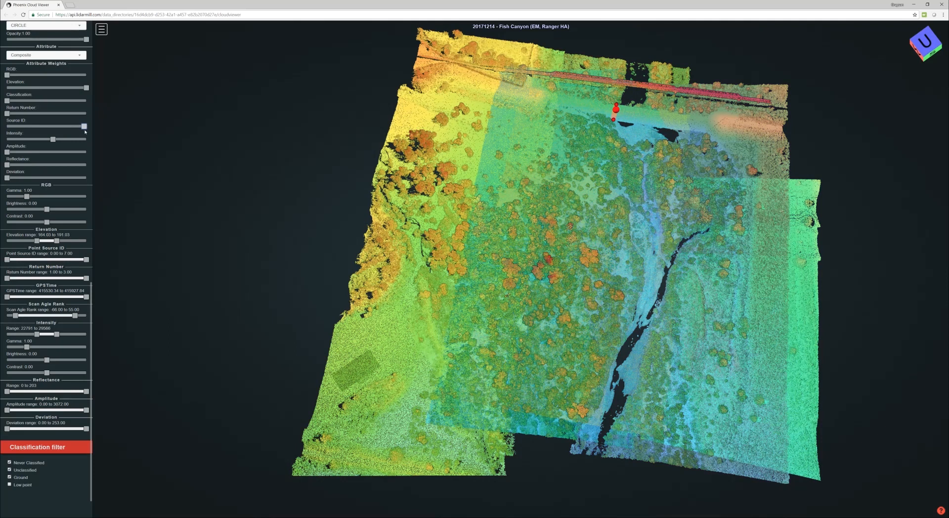
# Step: View the whole blended cloud from above and narrow the GPSTime range to 415530.34 to 415843.44
pyautogui.scroll(-3, 459, 322)
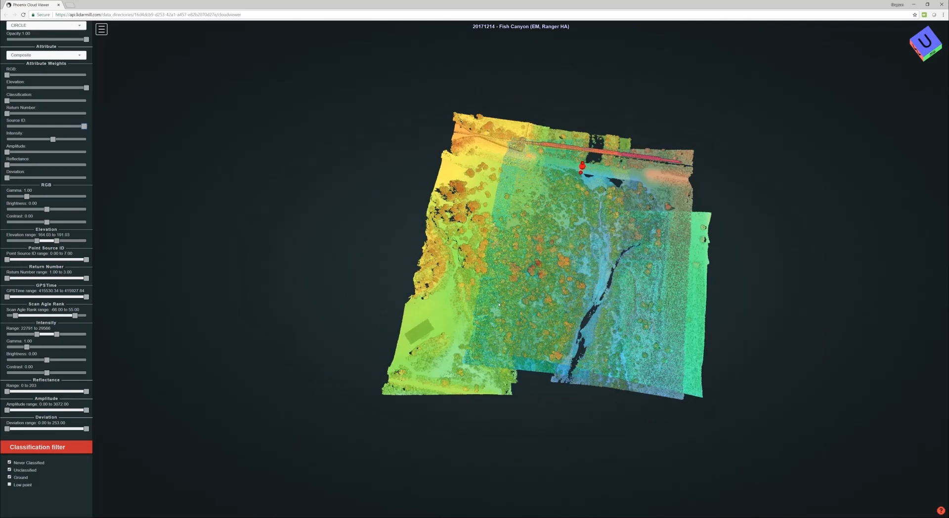
pyautogui.moveTo(459, 322); pyautogui.dragTo(391, 356, button='right')
pyautogui.moveTo(391, 356); pyautogui.dragTo(392, 391)
pyautogui.moveTo(392, 391); pyautogui.dragTo(396, 351, button='right')
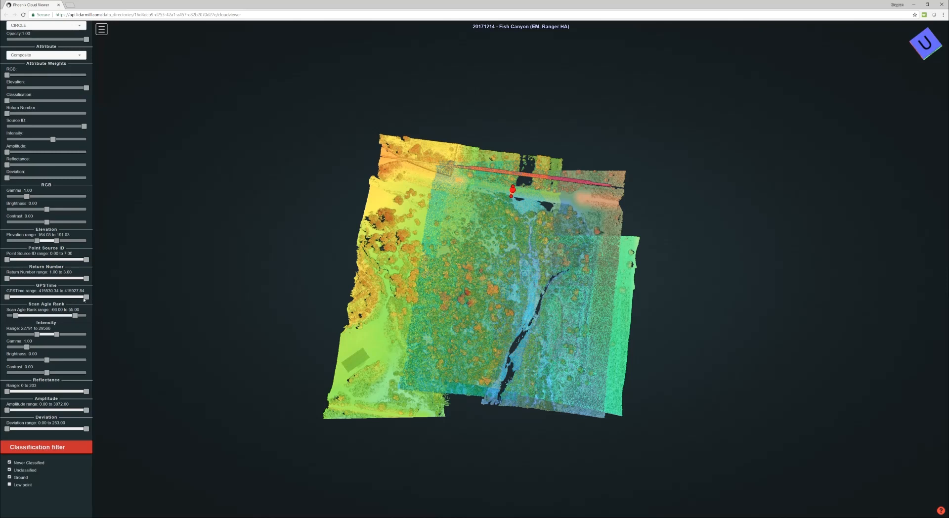
pyautogui.moveTo(81, 298); pyautogui.dragTo(70, 298)
# Step: Show the Trajectory object over the point cloud
pyautogui.scroll(3, 28, 267)
pyautogui.scroll(3, 29, 267)
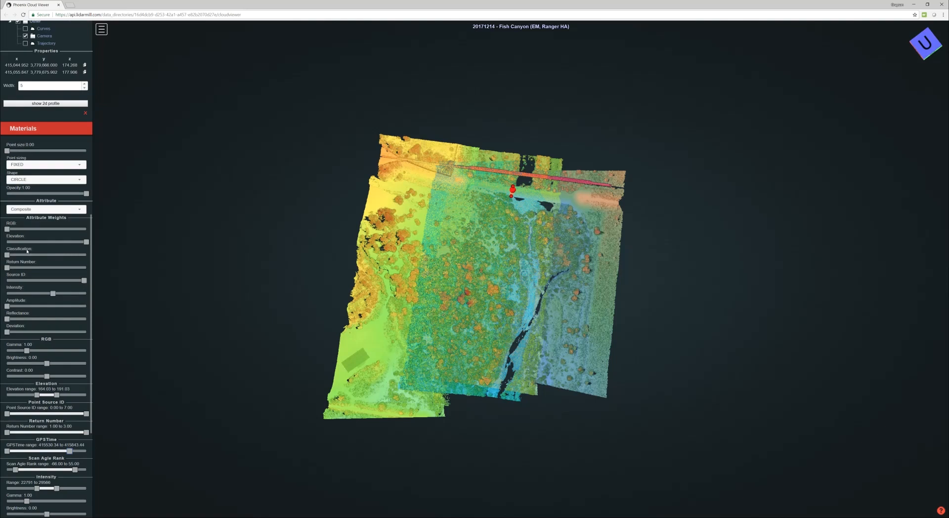
pyautogui.click(26, 159)
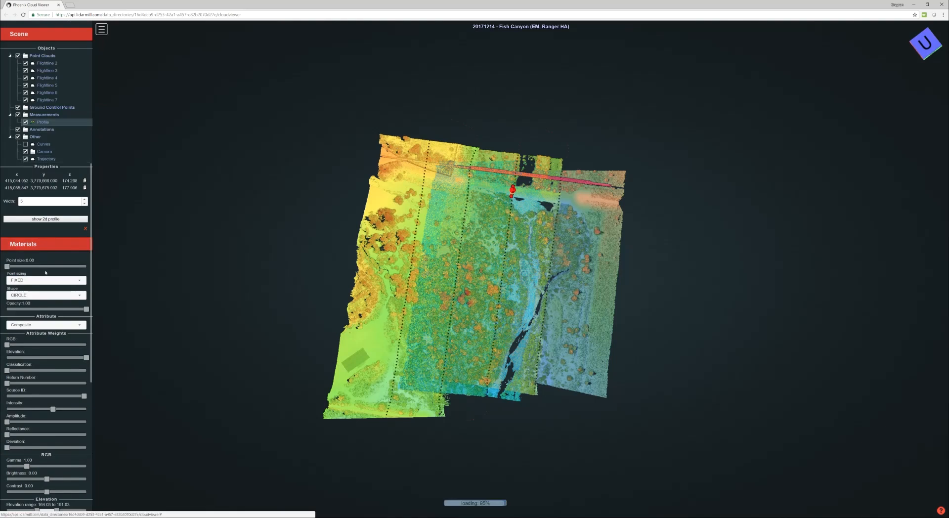
# Step: Extend the upper limit of the GPSTime range to 415927.84 so the remaining flight data is included
pyautogui.scroll(-3, 57, 299)
pyautogui.scroll(-3, 57, 298)
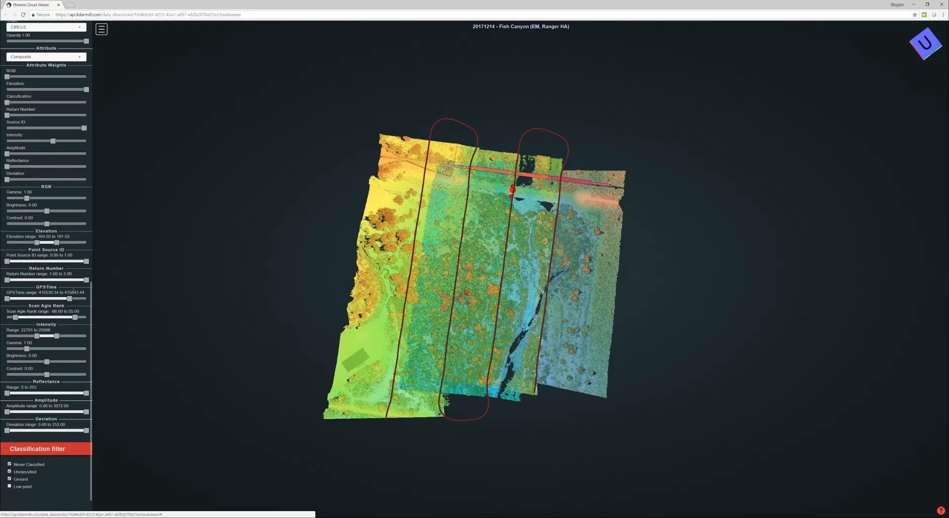
pyautogui.moveTo(70, 299)
pyautogui.mouseDown()
pyautogui.moveTo(22, 302)
pyautogui.moveTo(87, 299)
pyautogui.mouseUp()
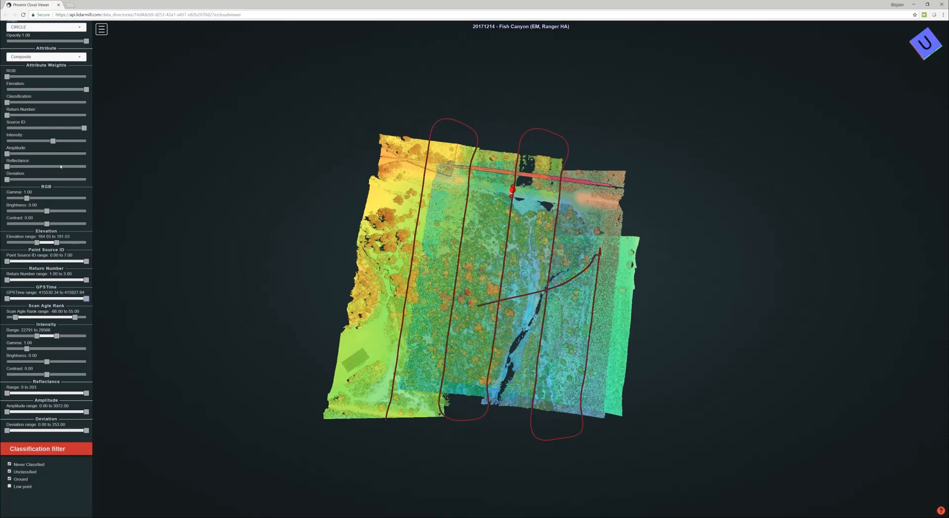
# Step: Raise the composite's Return Number weight to maximum and reduce the Elevation, Source ID and Intensity weights to zero
pyautogui.moveTo(7, 115); pyautogui.dragTo(132, 121)
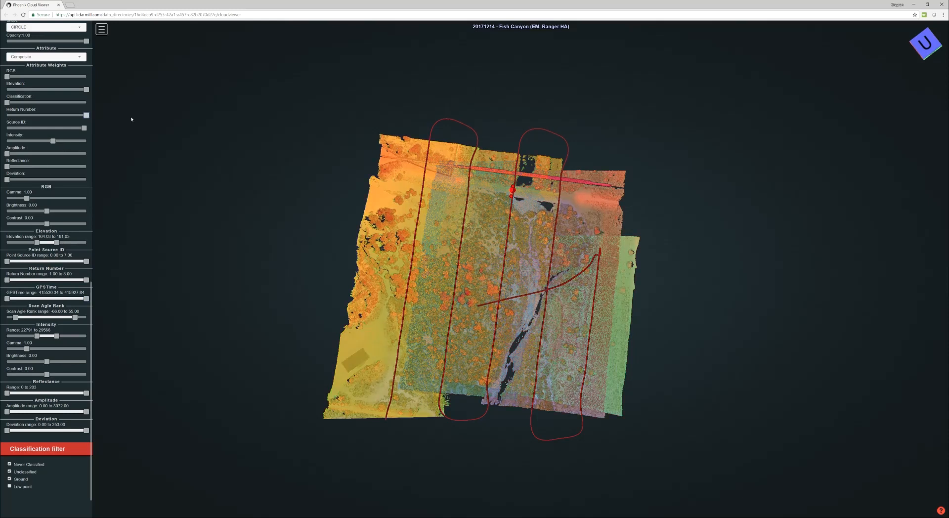
pyautogui.moveTo(87, 90); pyautogui.dragTo(7, 89)
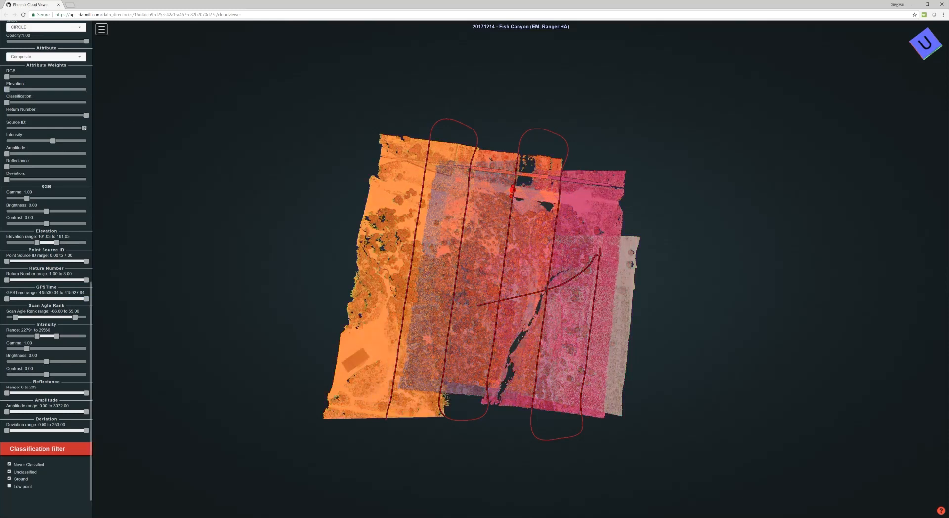
pyautogui.moveTo(84, 128); pyautogui.dragTo(7, 141)
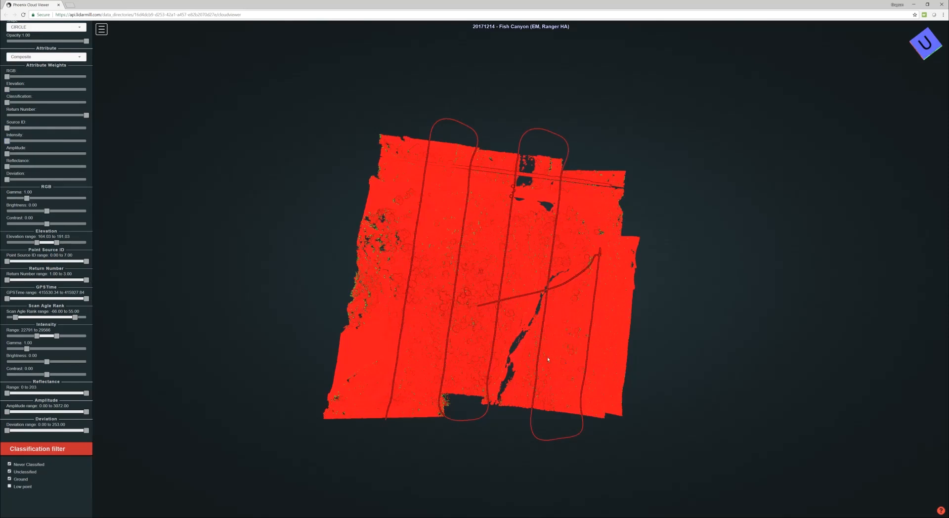
# Step: Isolate the third returns with a Return Number range of 3.00 to 3.00, and restore the range to 1.00 to 3.00
pyautogui.moveTo(548, 360); pyautogui.dragTo(478, 250)
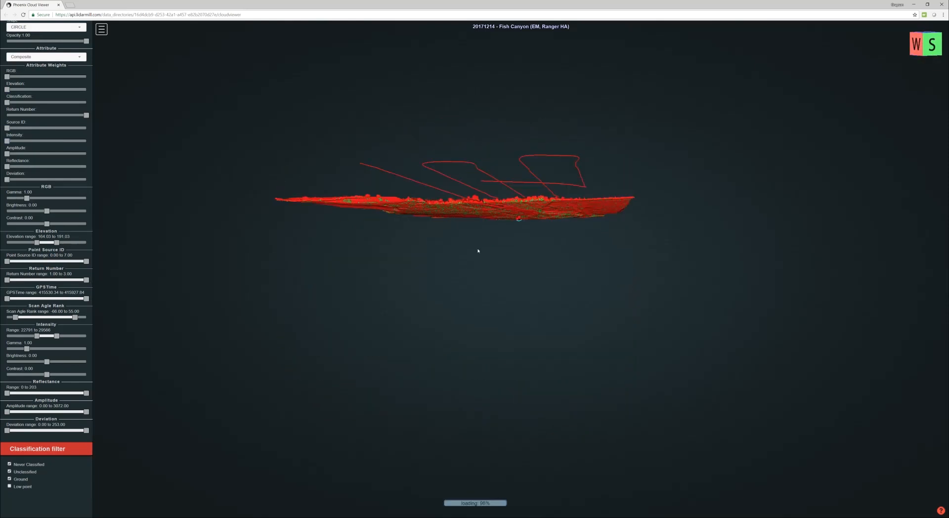
pyautogui.scroll(5, 477, 248)
pyautogui.moveTo(472, 215); pyautogui.dragTo(499, 270)
pyautogui.scroll(3, 499, 270)
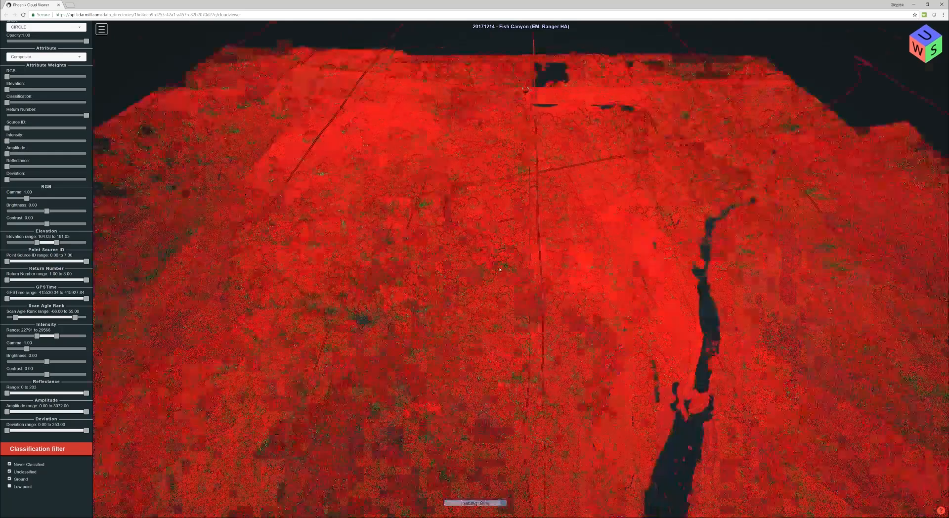
pyautogui.scroll(3, 495, 269)
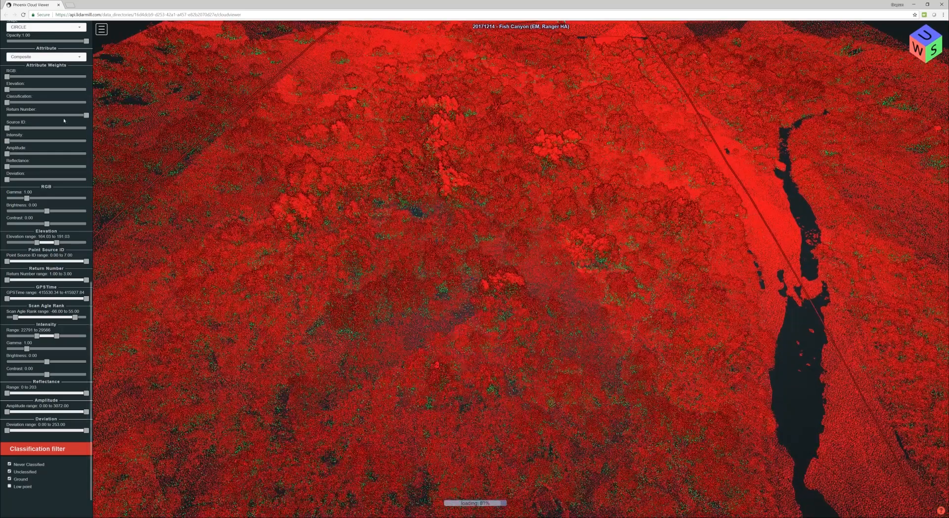
pyautogui.moveTo(27, 115); pyautogui.dragTo(87, 115)
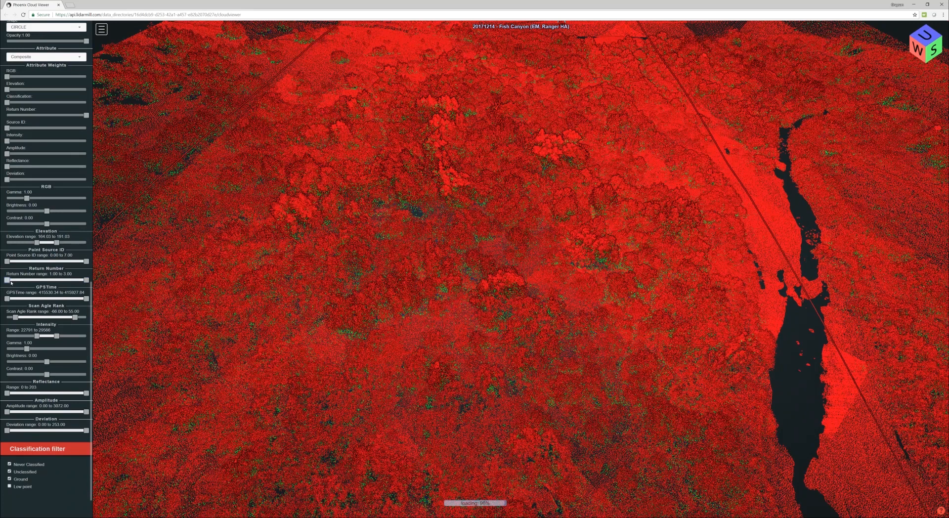
pyautogui.moveTo(24, 284); pyautogui.dragTo(72, 278)
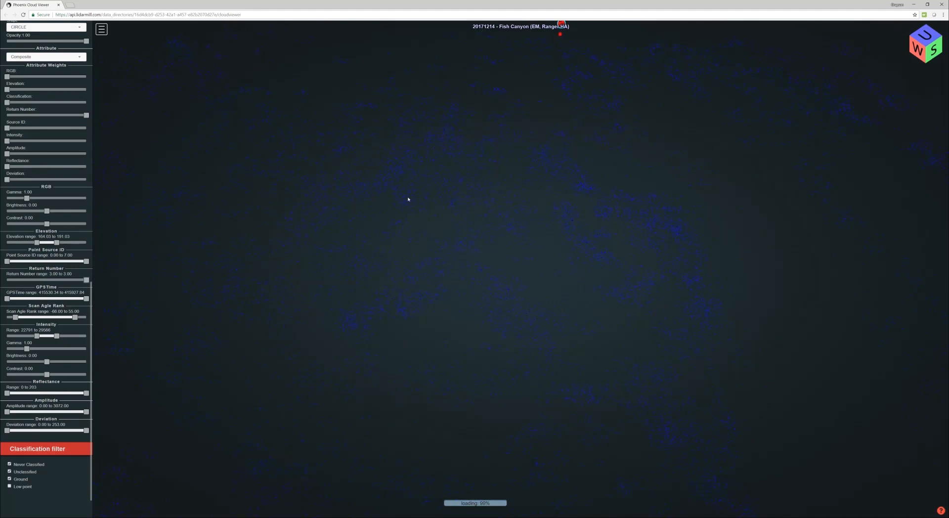
pyautogui.scroll(-10, 438, 235)
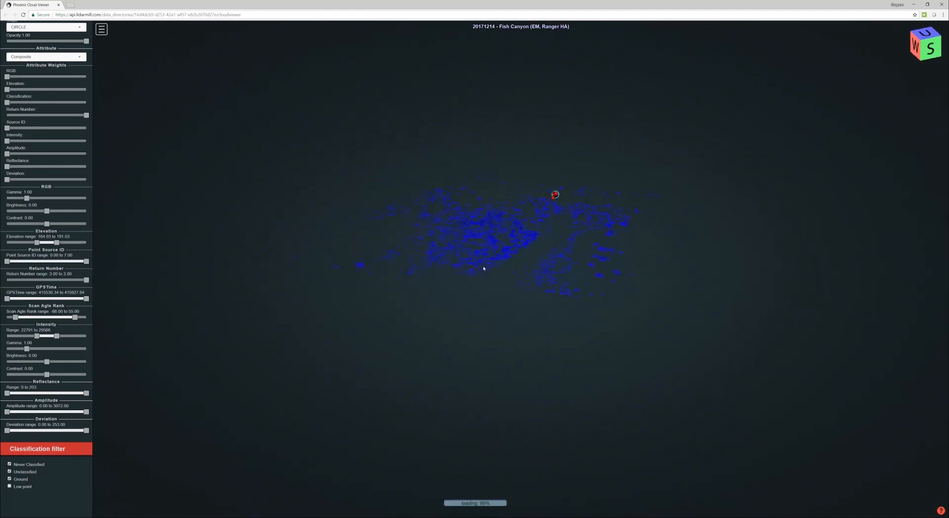
pyautogui.scroll(8, 484, 268)
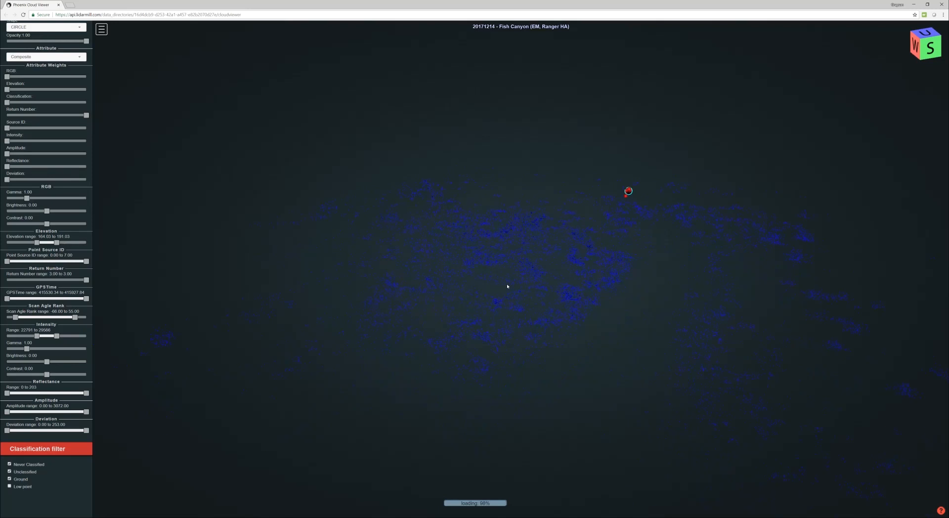
pyautogui.moveTo(506, 280); pyautogui.dragTo(506, 279)
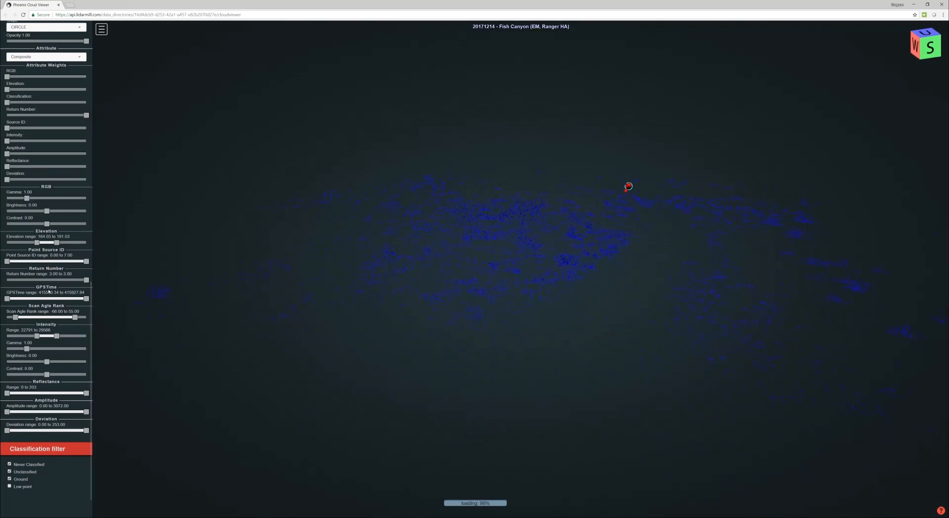
pyautogui.moveTo(86, 280); pyautogui.dragTo(3, 280)
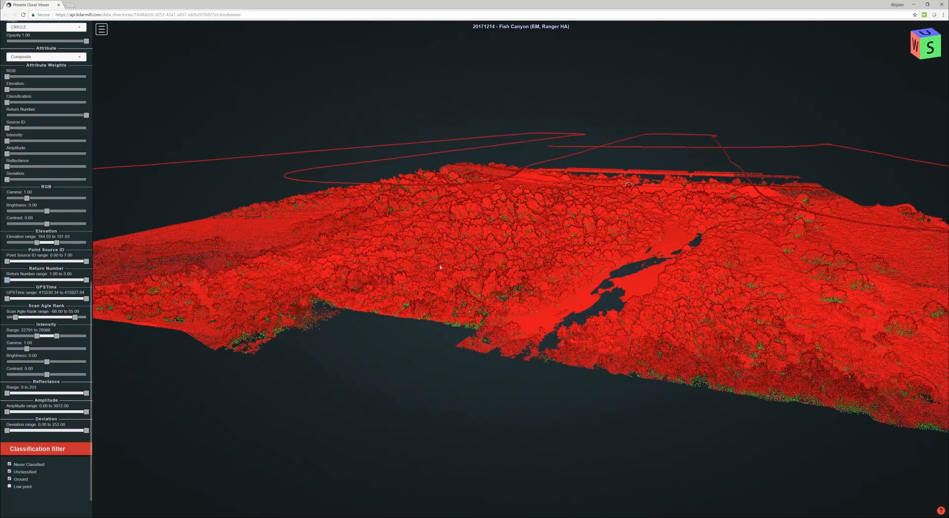
# Step: Color the point cloud by the Intensity attribute and switch the coloring to Elevation
pyautogui.scroll(-5, 112, 229)
pyautogui.scroll(3, 48, 209)
pyautogui.scroll(5, 49, 208)
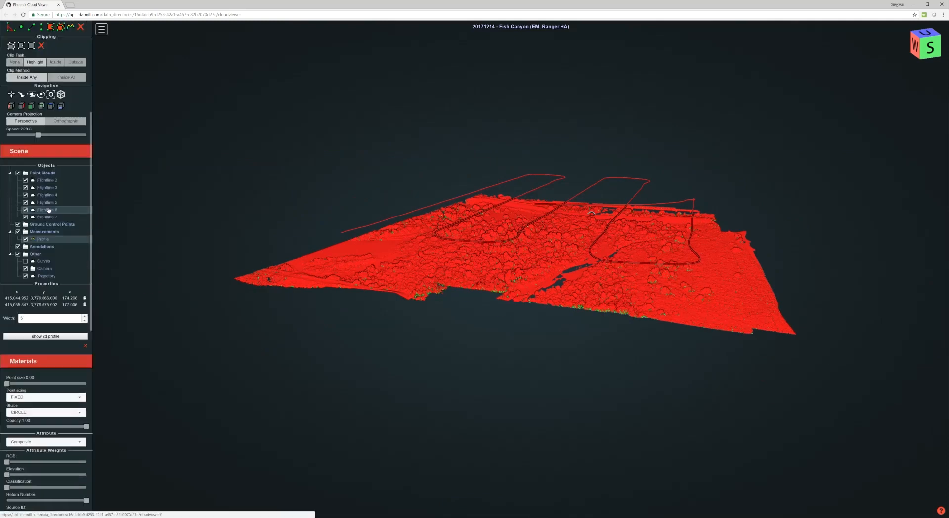
pyautogui.scroll(-1, 58, 304)
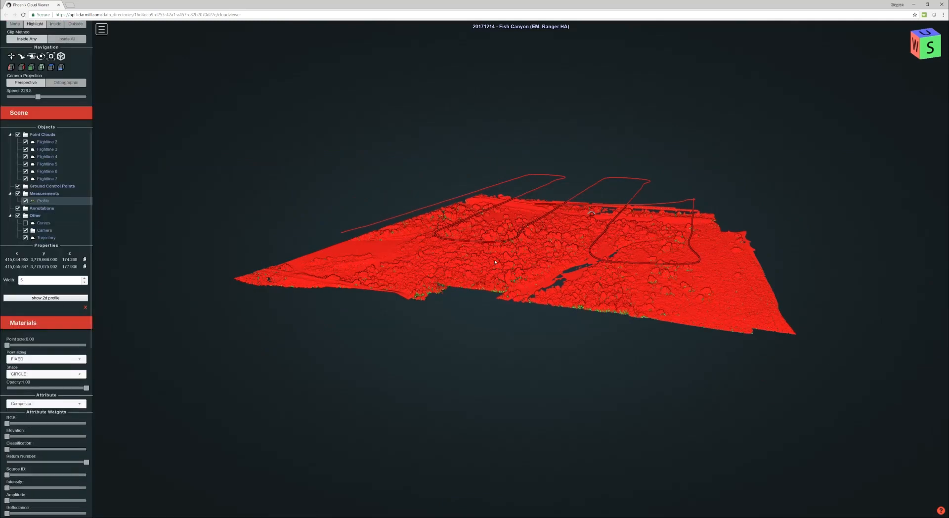
pyautogui.moveTo(536, 247); pyautogui.dragTo(511, 306)
pyautogui.moveTo(511, 306); pyautogui.dragTo(470, 257, button='right')
pyautogui.scroll(-4, 50, 379)
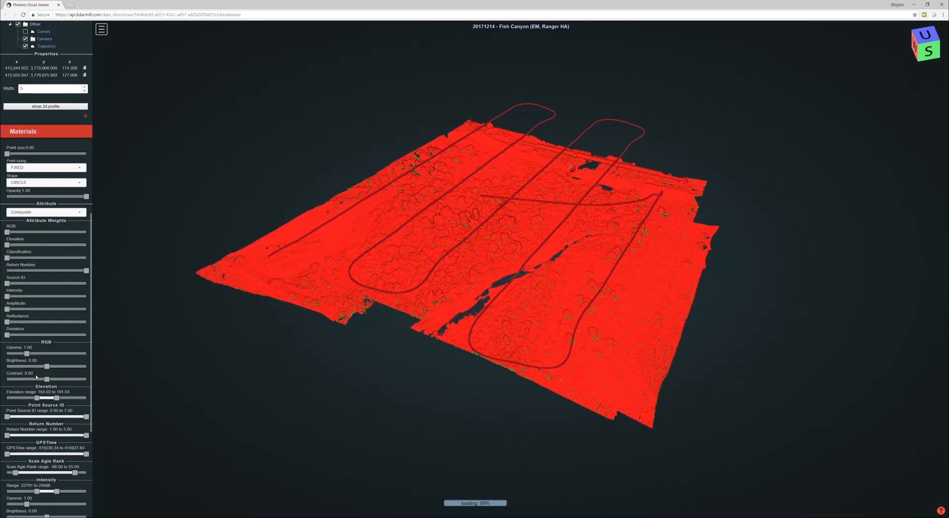
pyautogui.click(49, 213)
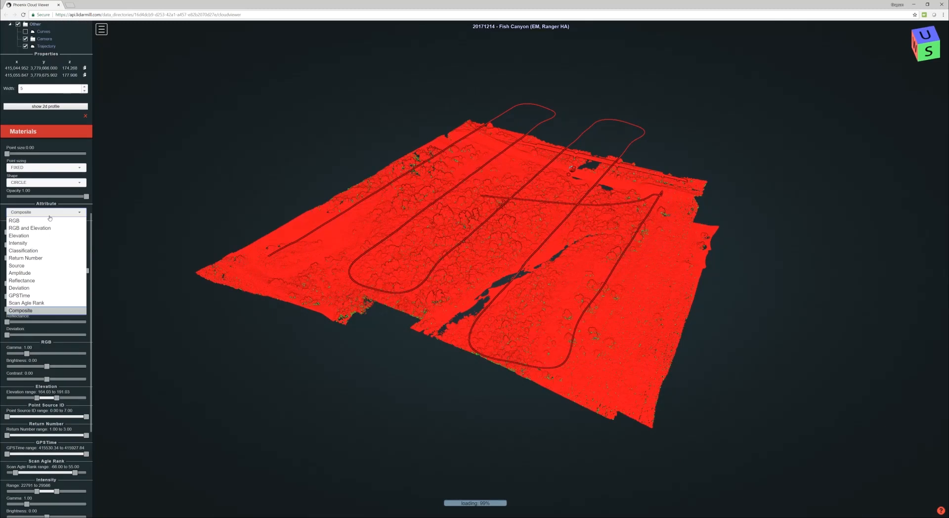
pyautogui.click(43, 243)
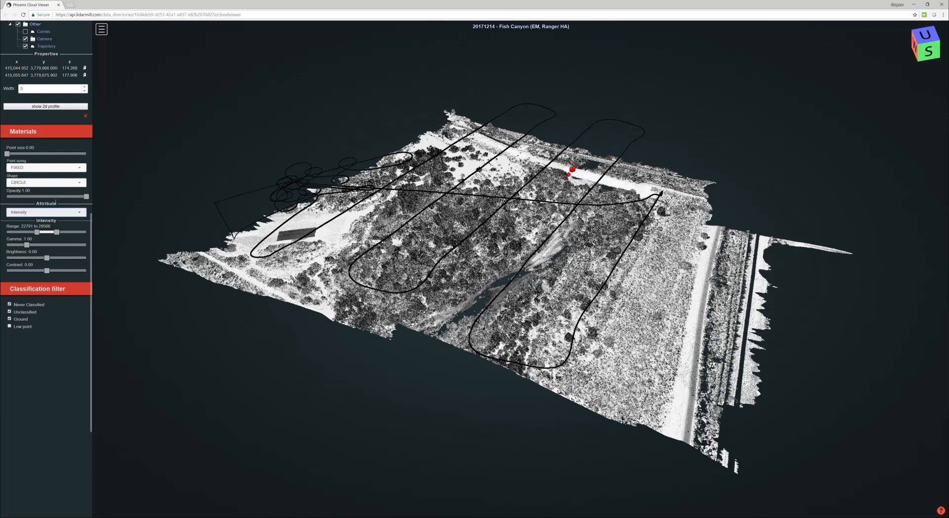
pyautogui.click(43, 214)
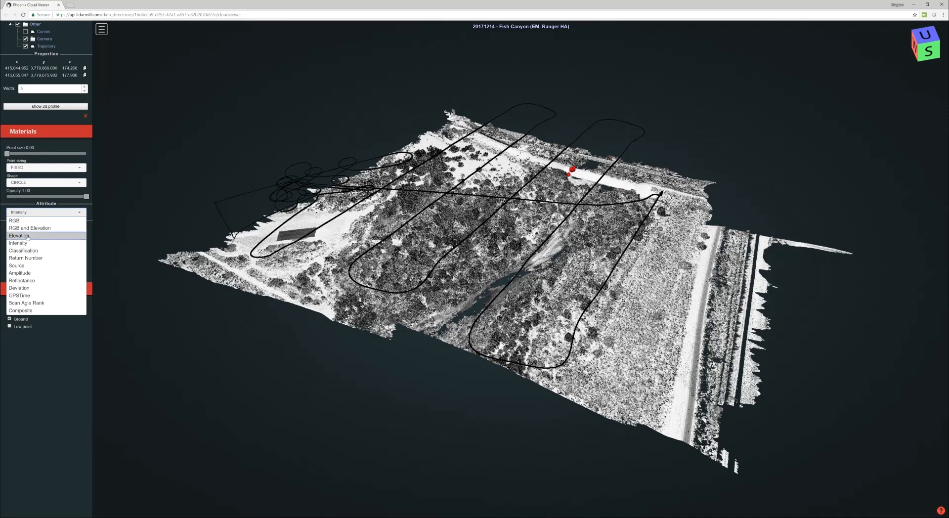
pyautogui.click(30, 237)
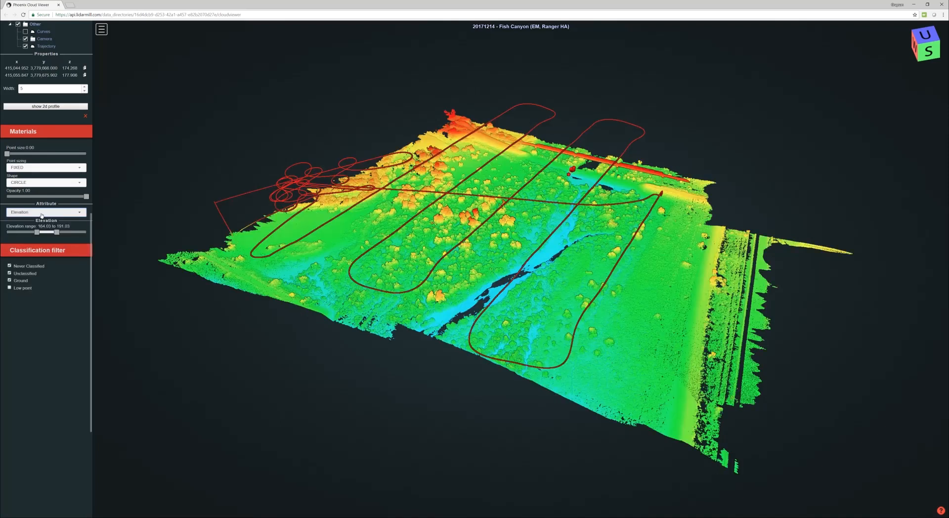
# Step: Color the point cloud by GPSTime and return the attribute to Composite
pyautogui.click(43, 213)
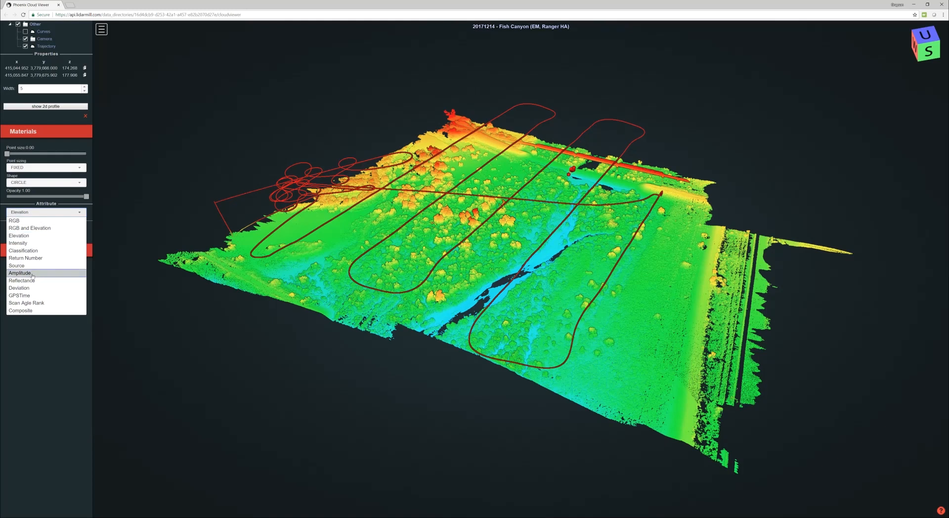
pyautogui.click(19, 295)
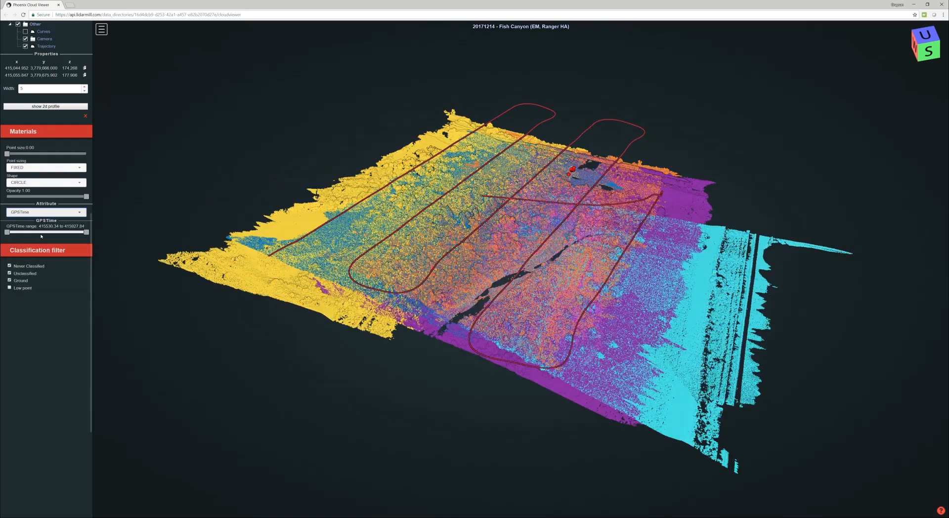
pyautogui.click(38, 212)
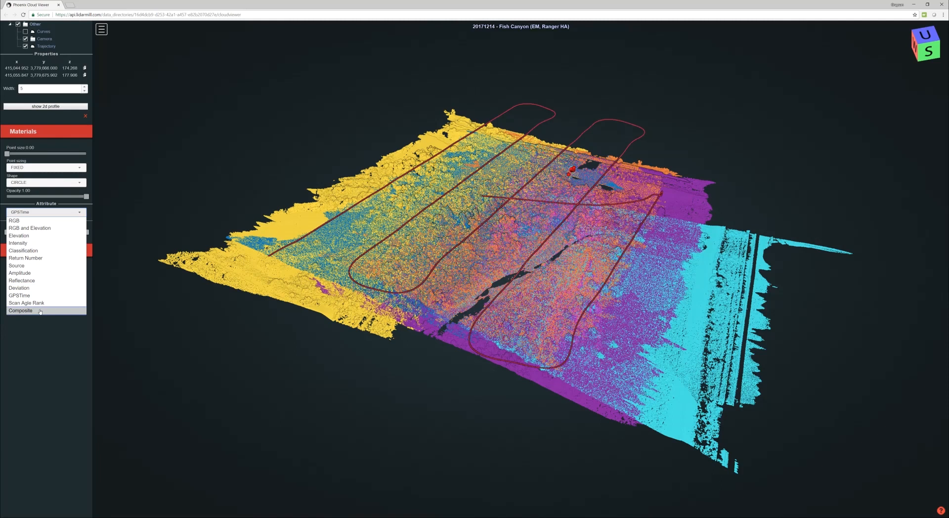
pyautogui.click(48, 296)
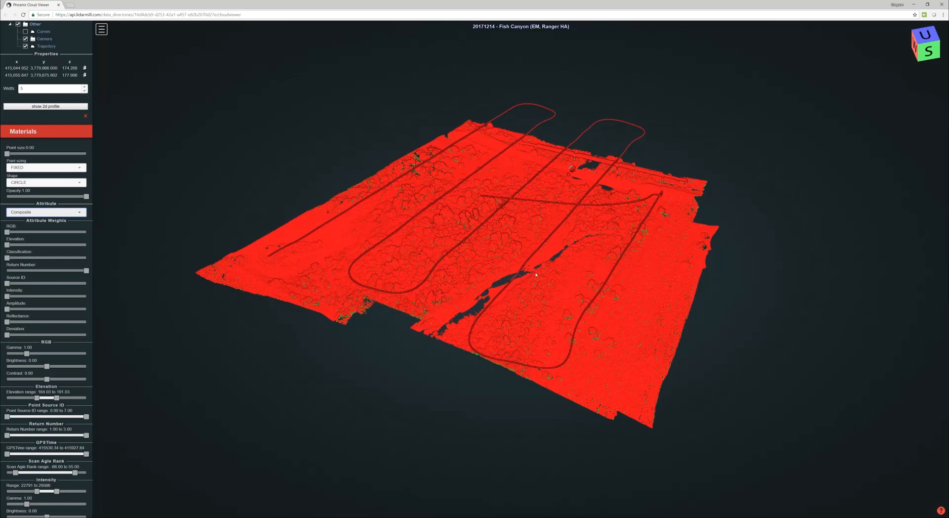
# Step: Examine the composite-colored point cloud and its flight trajectory from overhead and oblique angles
pyautogui.moveTo(524, 257); pyautogui.dragTo(426, 304)
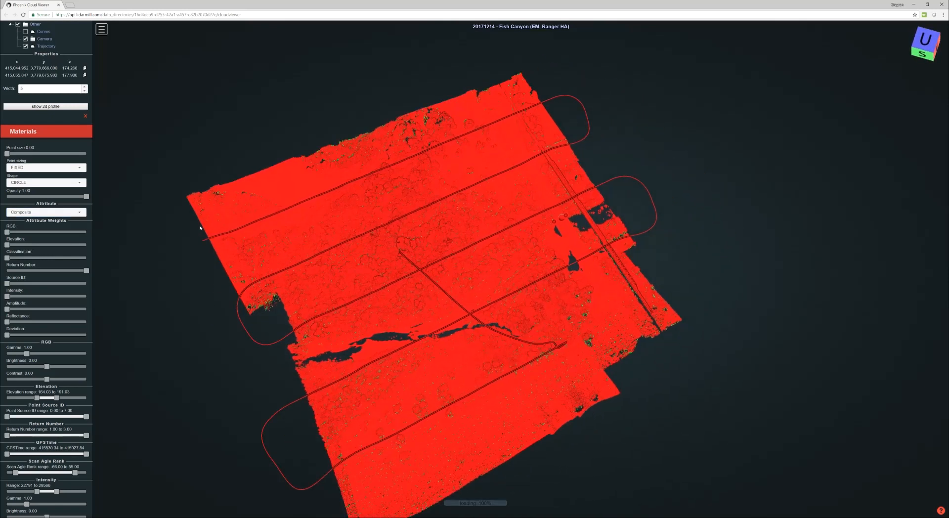
pyautogui.scroll(-3, 65, 332)
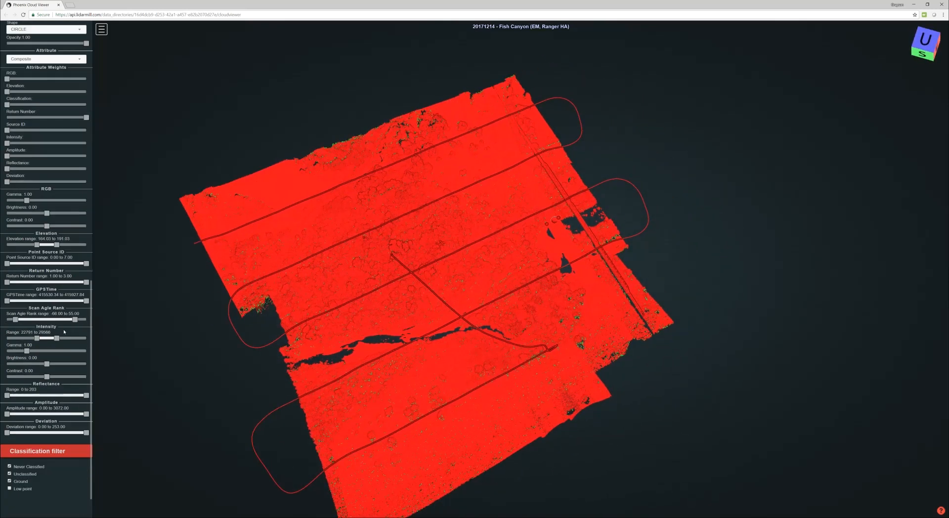
pyautogui.scroll(5, 63, 332)
pyautogui.scroll(-6, 50, 303)
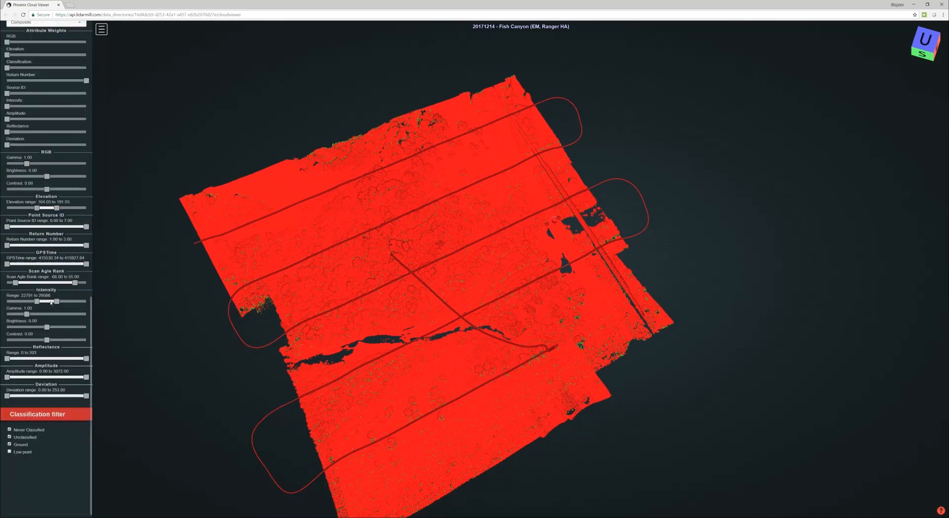
pyautogui.moveTo(267, 352); pyautogui.dragTo(418, 321)
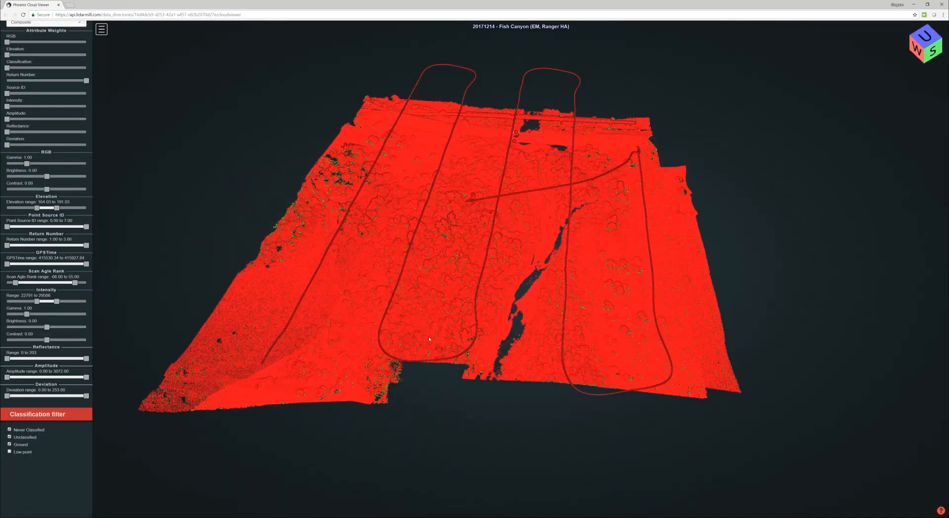
pyautogui.moveTo(486, 325); pyautogui.dragTo(503, 341, button='right')
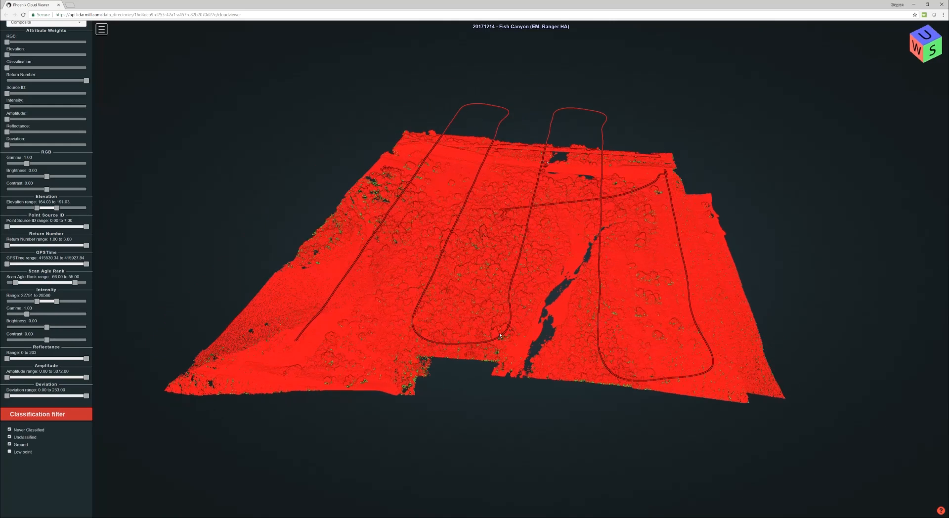
pyautogui.moveTo(503, 333); pyautogui.dragTo(469, 348)
pyautogui.moveTo(490, 335); pyautogui.dragTo(487, 317, button='right')
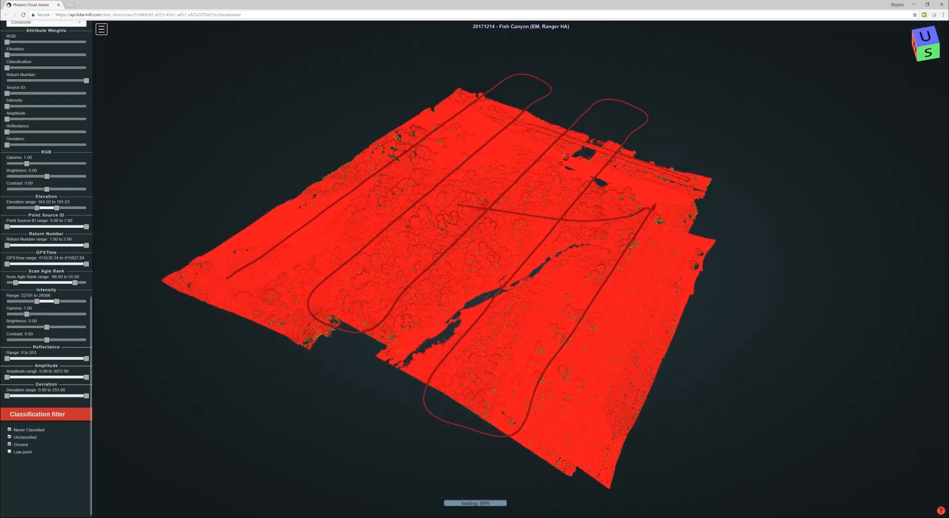
pyautogui.moveTo(394, 354); pyautogui.dragTo(415, 293)
pyautogui.moveTo(476, 193); pyautogui.dragTo(466, 242, button='right')
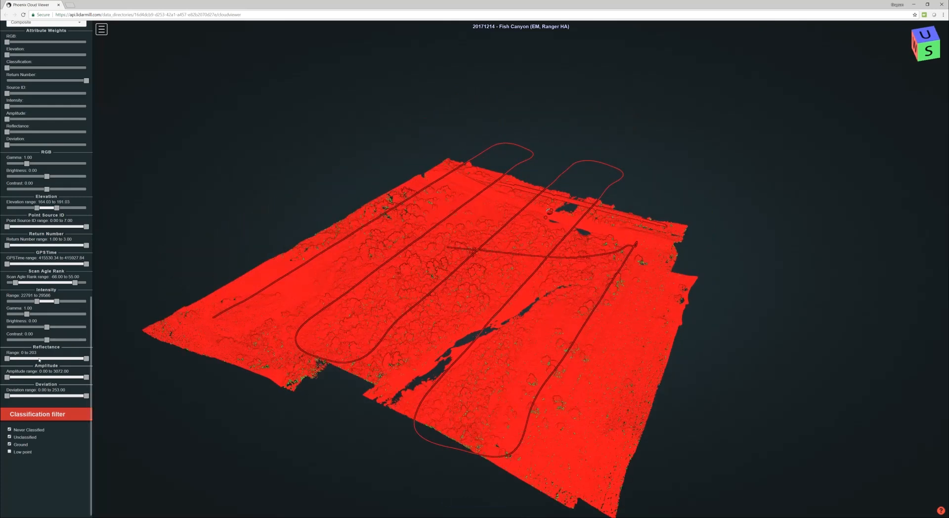
# Step: Narrow the Reflectance range to 0 to 121 by lowering its upper limit
pyautogui.moveTo(11, 378); pyautogui.dragTo(5, 359)
pyautogui.moveTo(85, 361); pyautogui.dragTo(101, 363)
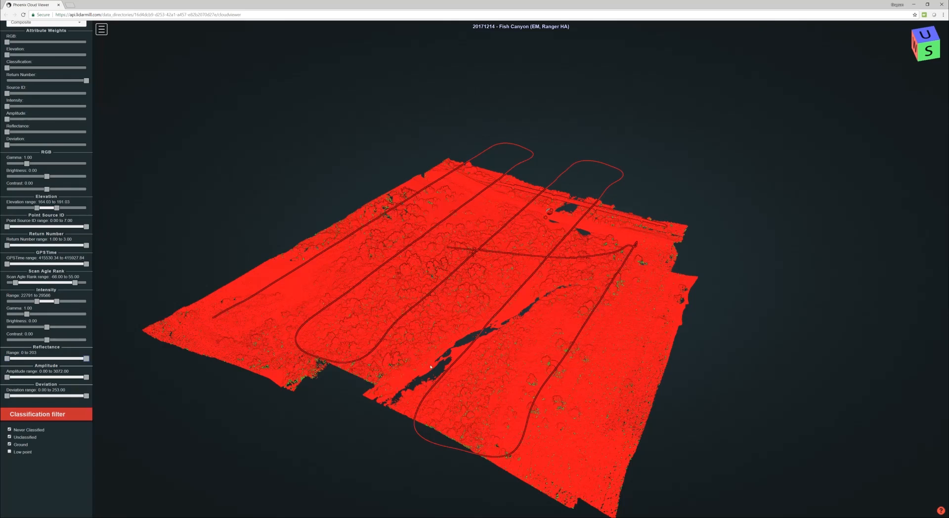
pyautogui.moveTo(431, 367); pyautogui.dragTo(350, 358)
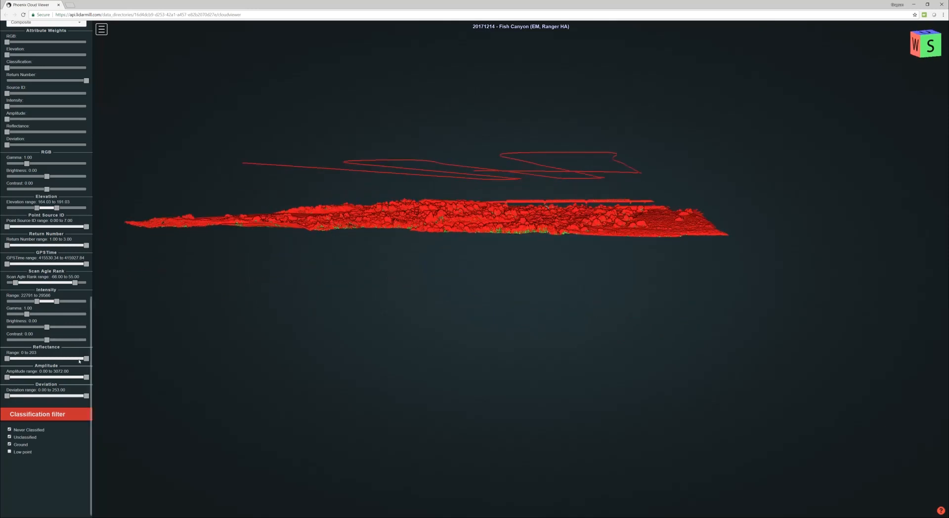
pyautogui.moveTo(81, 359); pyautogui.dragTo(66, 359)
pyautogui.moveTo(396, 236); pyautogui.dragTo(431, 311)
pyautogui.scroll(4, 419, 287)
pyautogui.scroll(-5, 431, 310)
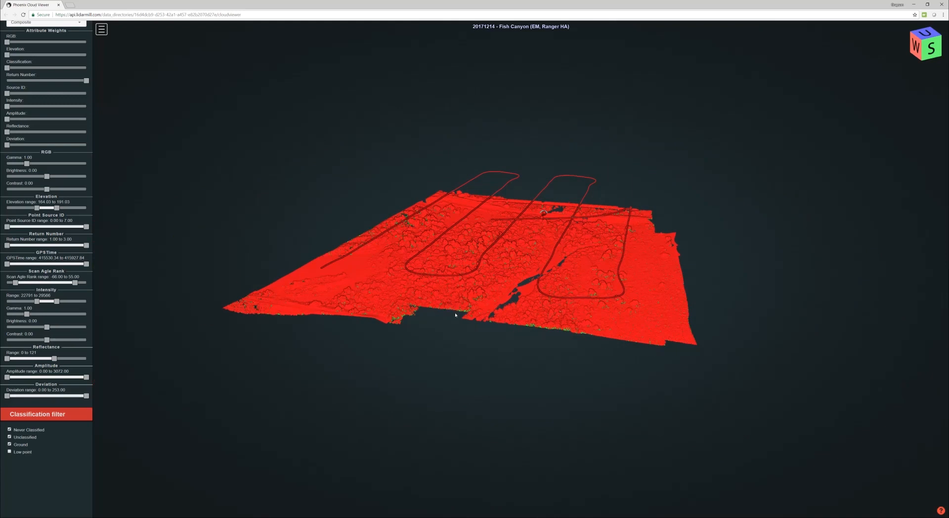
# Step: Draw a second height profile straight across the middle of the point cloud, viewed from directly overhead
pyautogui.moveTo(480, 291); pyautogui.dragTo(477, 328)
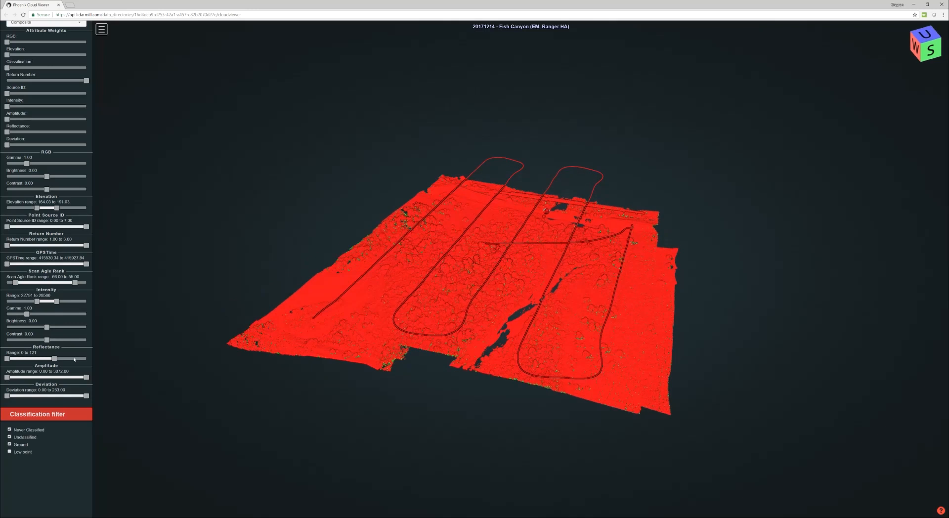
pyautogui.scroll(10, 66, 309)
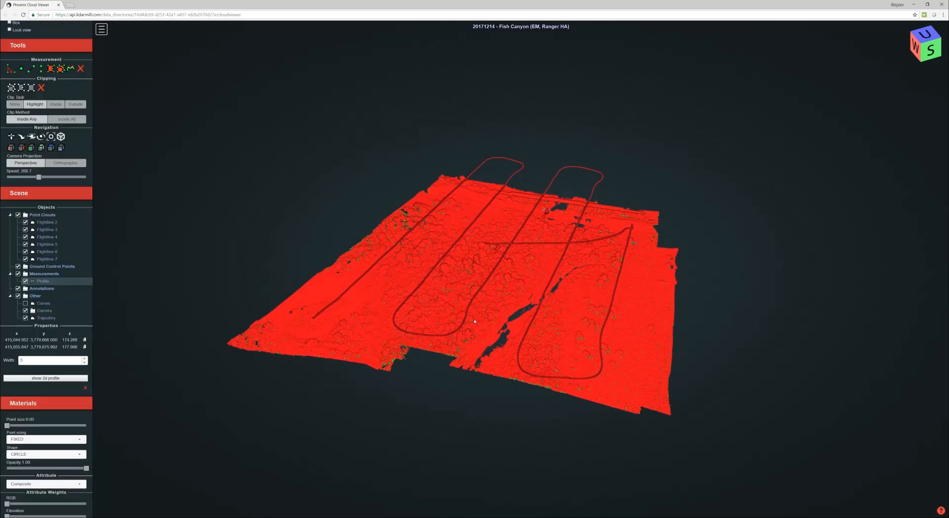
pyautogui.moveTo(453, 304); pyautogui.dragTo(451, 333)
pyautogui.moveTo(451, 333); pyautogui.dragTo(432, 328, button='right')
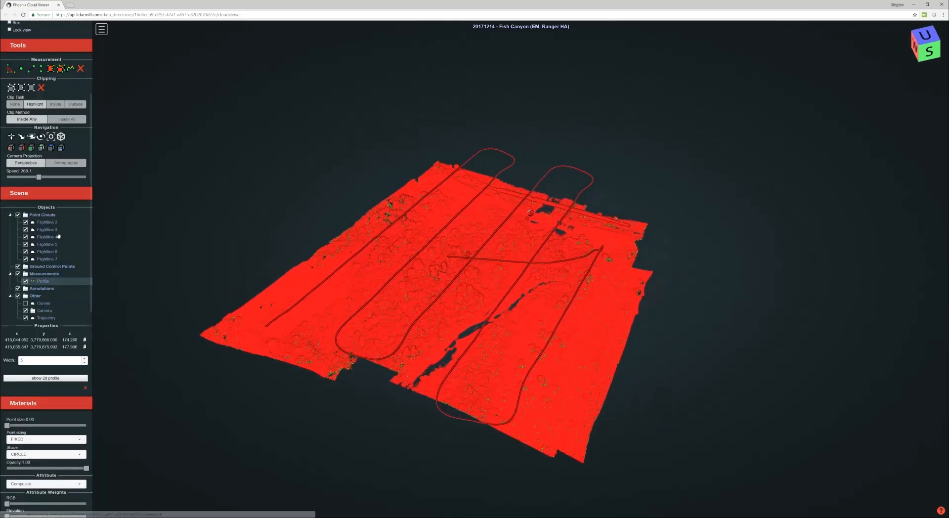
pyautogui.scroll(1, 53, 207)
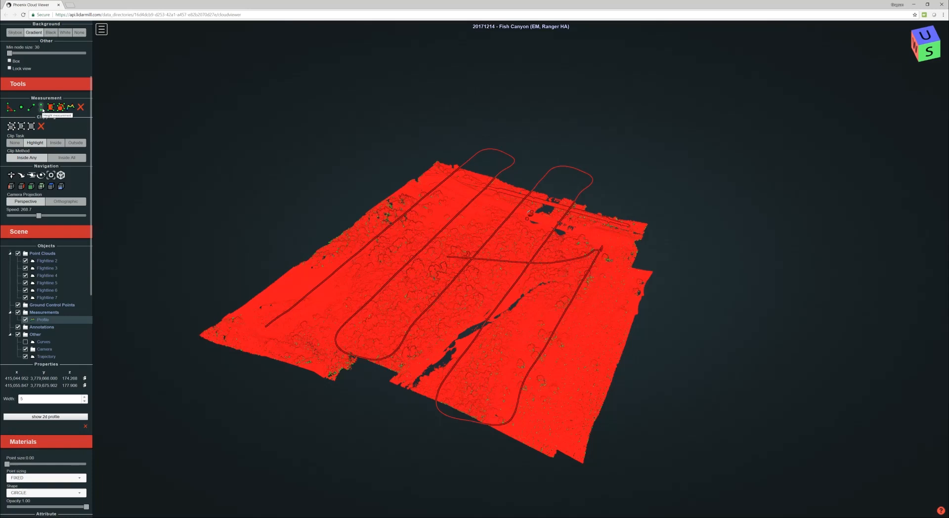
pyautogui.moveTo(445, 292); pyautogui.dragTo(510, 230)
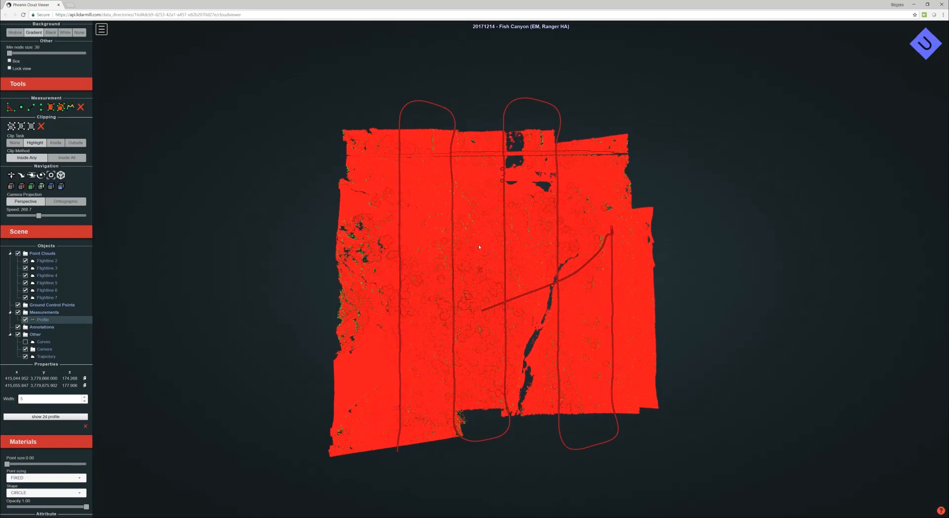
pyautogui.click(71, 106)
pyautogui.click(532, 240)
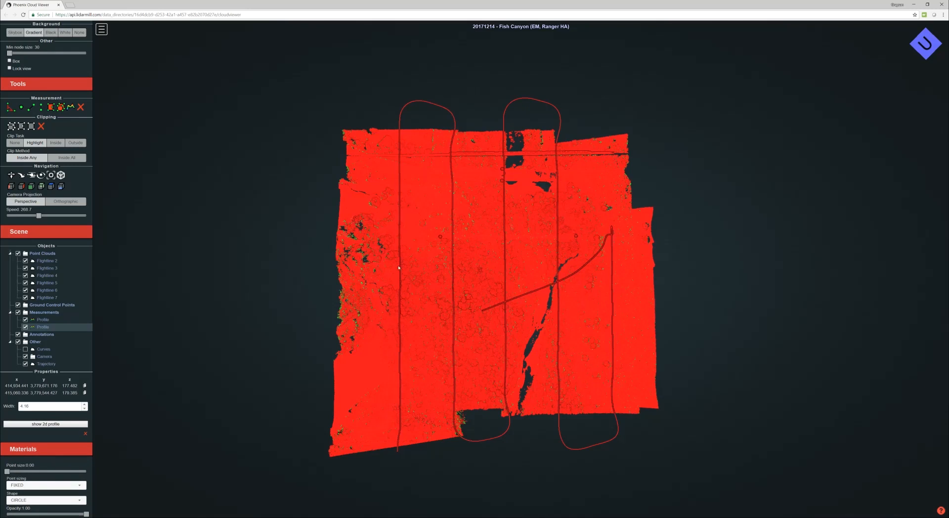
# Step: Reweight the composite coloring to full Elevation and about half Intensity, with Return Number and Source ID at zero
pyautogui.scroll(-3, 72, 341)
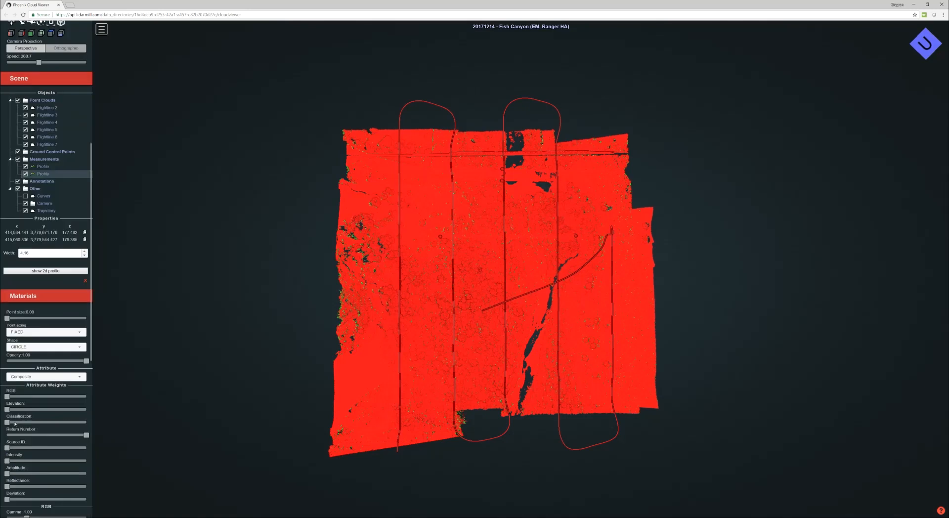
pyautogui.moveTo(7, 448); pyautogui.dragTo(86, 448)
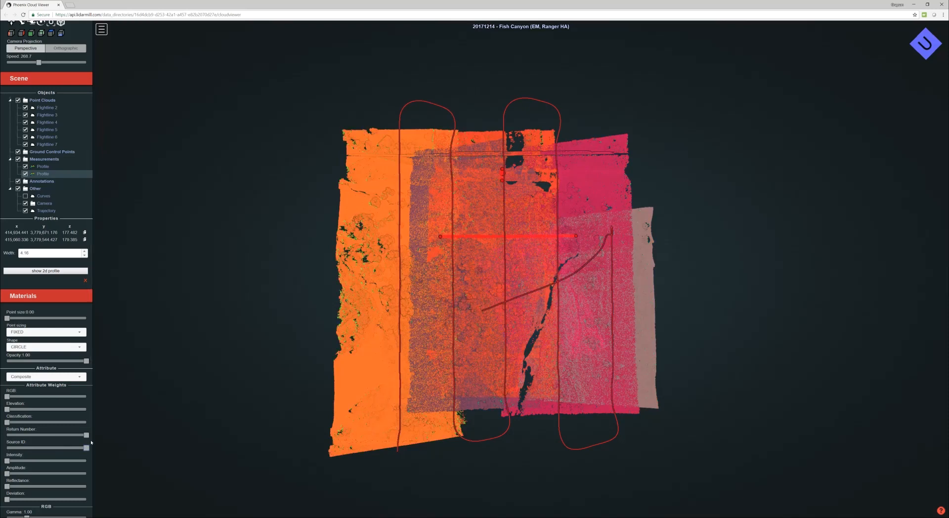
pyautogui.moveTo(7, 409); pyautogui.dragTo(7, 435)
pyautogui.moveTo(86, 448); pyautogui.dragTo(7, 448)
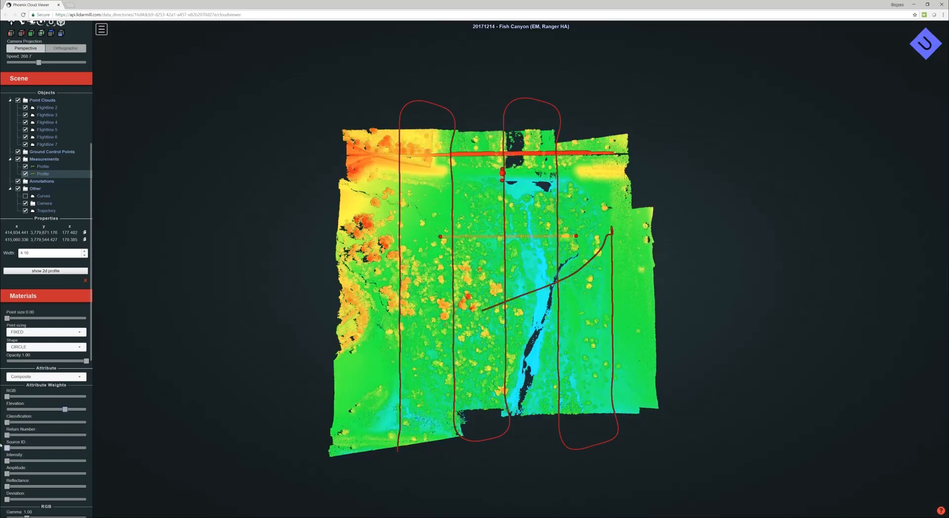
pyautogui.moveTo(65, 409); pyautogui.dragTo(132, 415)
pyautogui.scroll(-1, 7, 423)
pyautogui.moveTo(8, 424); pyautogui.dragTo(49, 424)
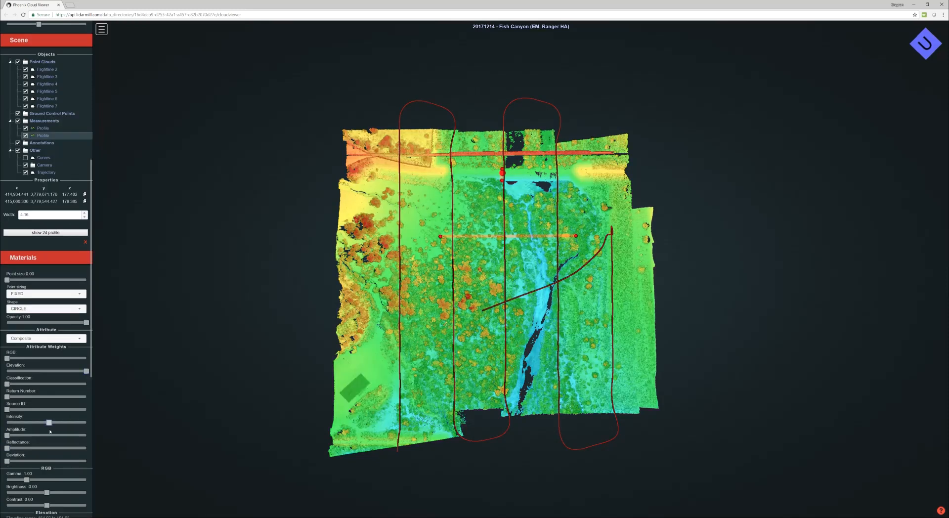
# Step: Limit the display to points inside the profiles and return the clip task to Highlight
pyautogui.scroll(6, 81, 202)
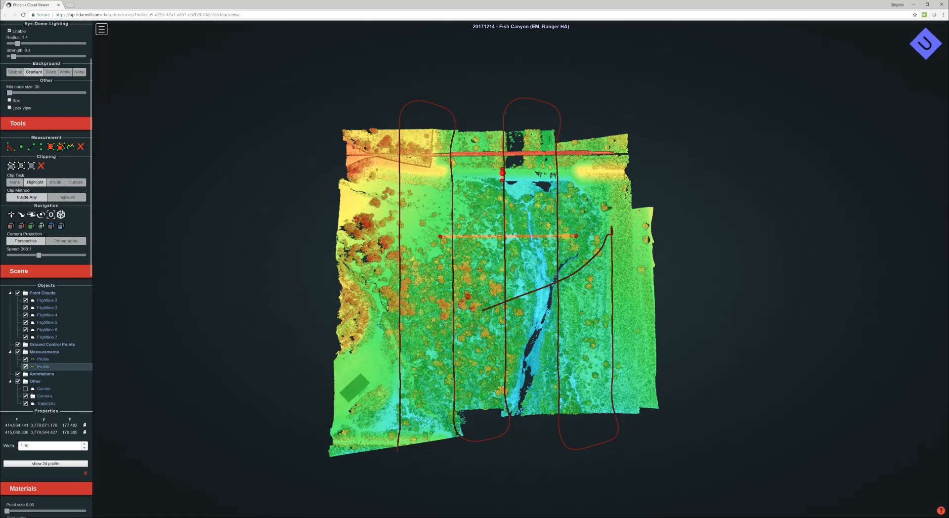
pyautogui.click(55, 182)
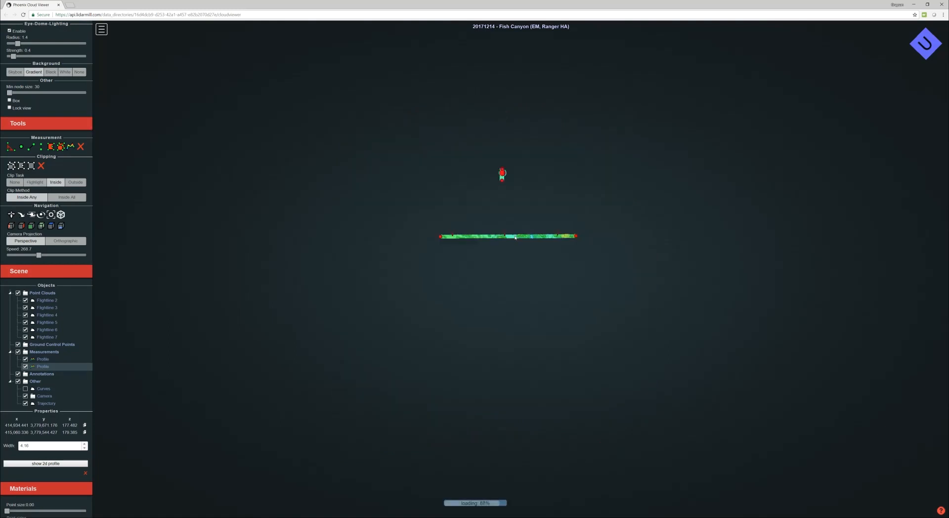
pyautogui.click(35, 182)
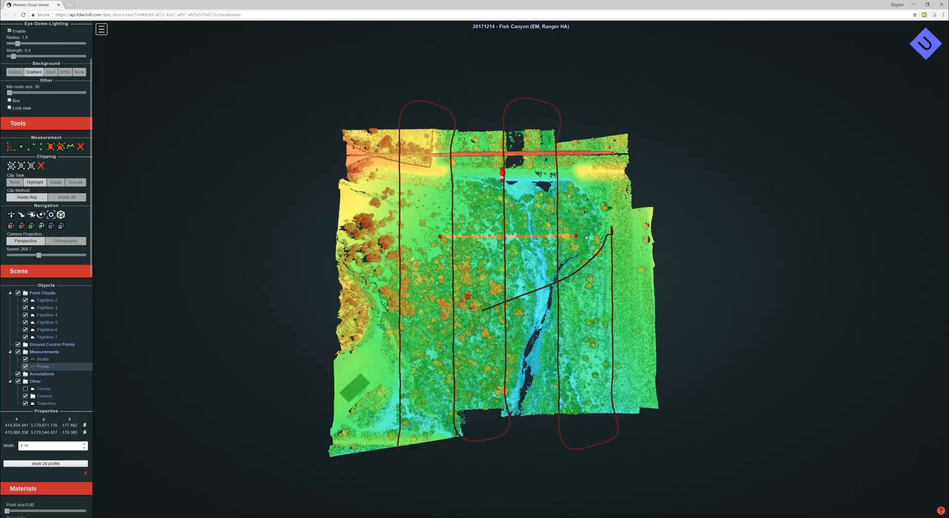
# Step: Zoom in on the long profile, set the clip task to Inside and view the isolated strip from the side
pyautogui.doubleClick(511, 238)
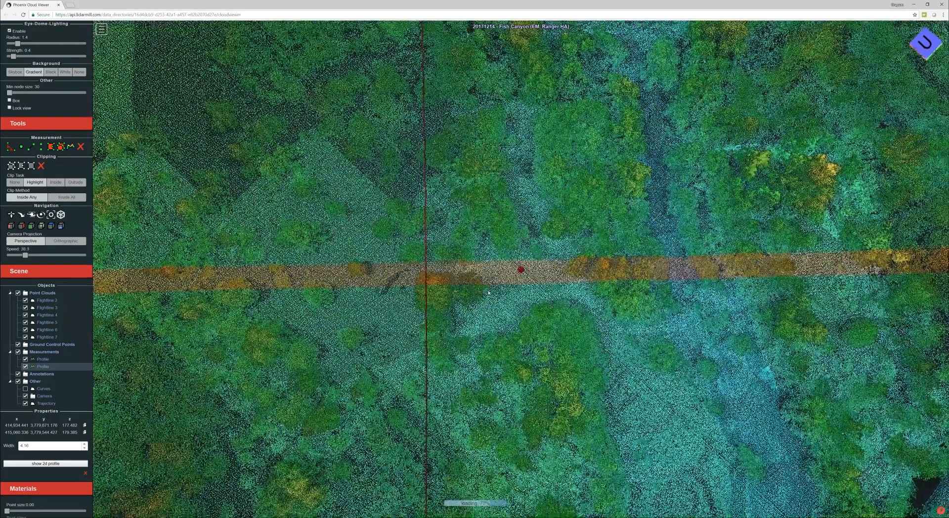
pyautogui.click(55, 183)
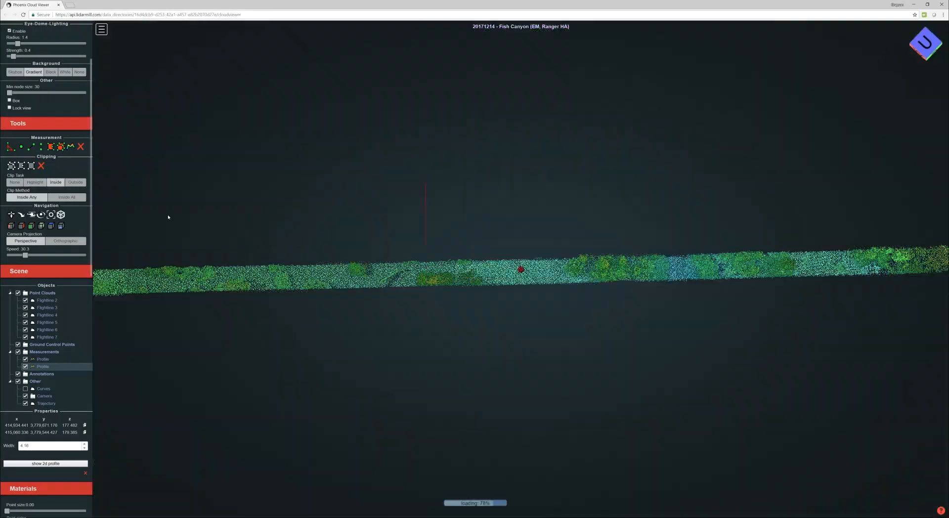
pyautogui.moveTo(417, 374); pyautogui.dragTo(428, 272)
pyautogui.scroll(-5, 428, 272)
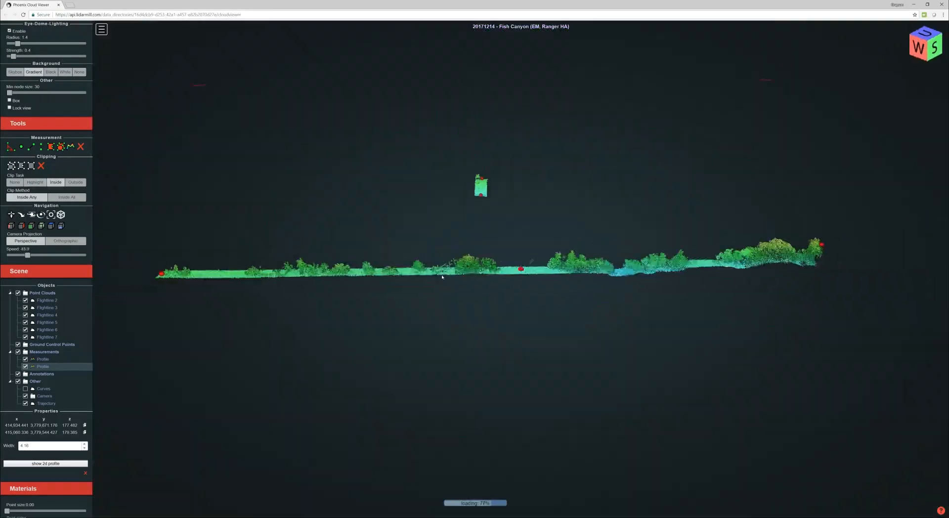
pyautogui.scroll(-5, 477, 329)
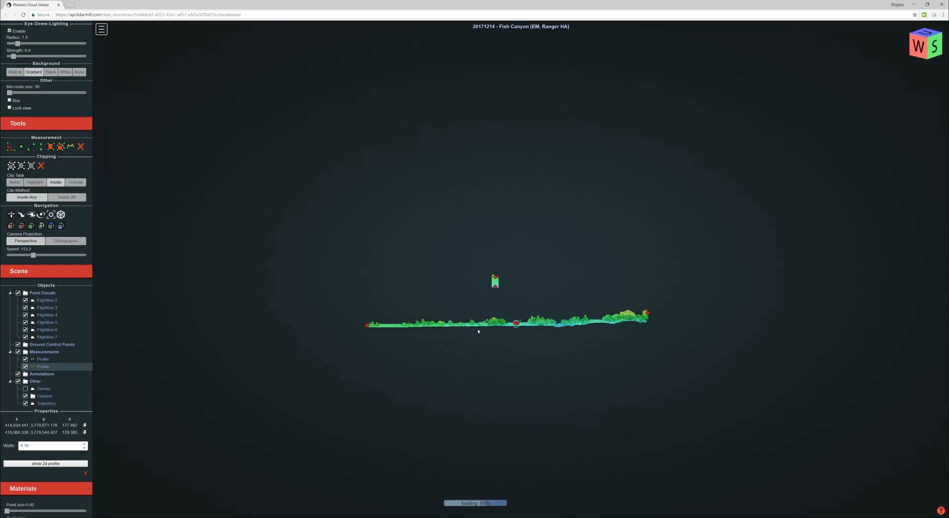
# Step: Widen the Elevation range by raising its upper limit to 231.53
pyautogui.scroll(-5, 21, 398)
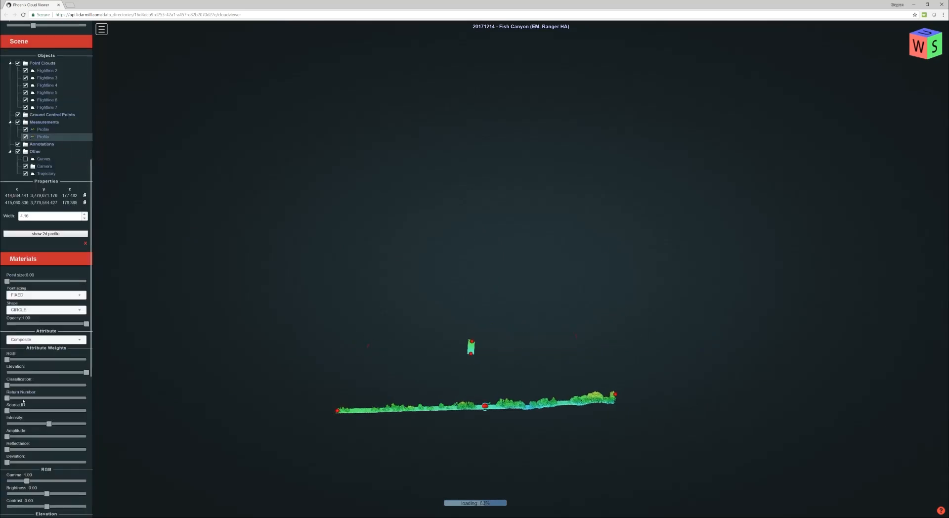
pyautogui.scroll(-1, 42, 411)
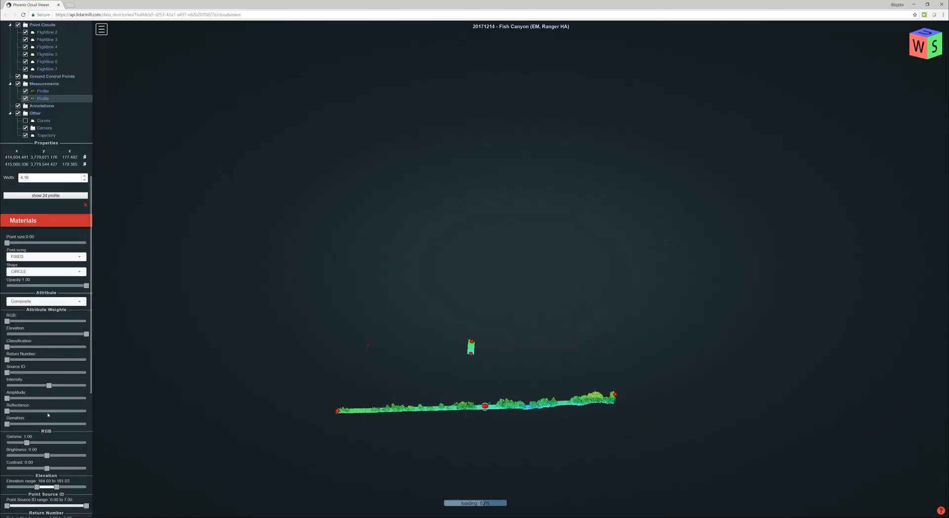
pyautogui.scroll(-3, 48, 415)
pyautogui.moveTo(57, 371); pyautogui.dragTo(86, 372)
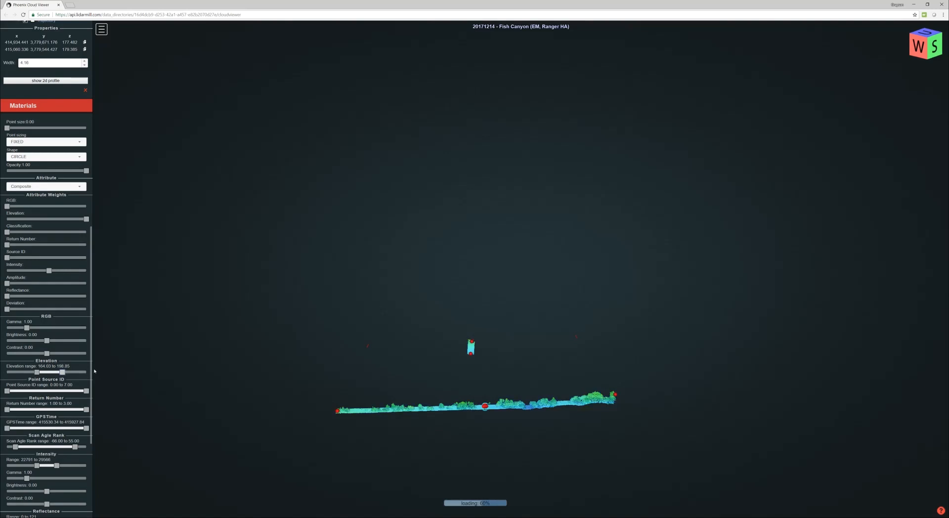
pyautogui.scroll(-2, 395, 296)
pyautogui.scroll(-2, 397, 319)
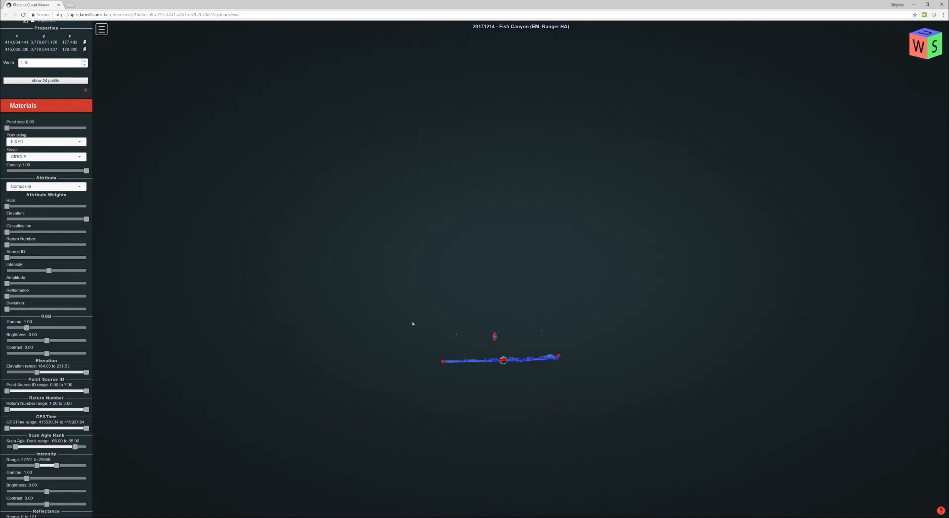
# Step: View the clipped strip side-on and lower the Intensity weight to slightly under half
pyautogui.moveTo(414, 306); pyautogui.dragTo(413, 325, button='right')
pyautogui.moveTo(413, 326); pyautogui.dragTo(411, 315)
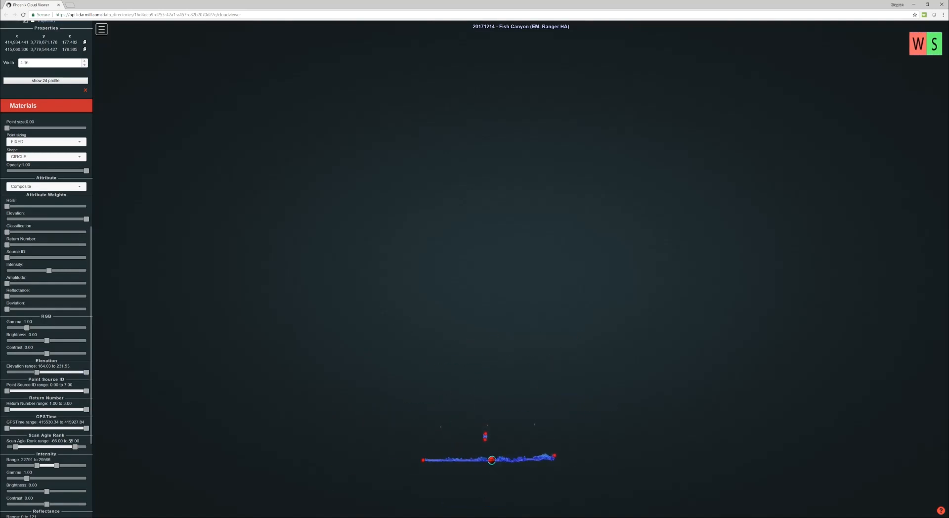
pyautogui.scroll(-1, 55, 445)
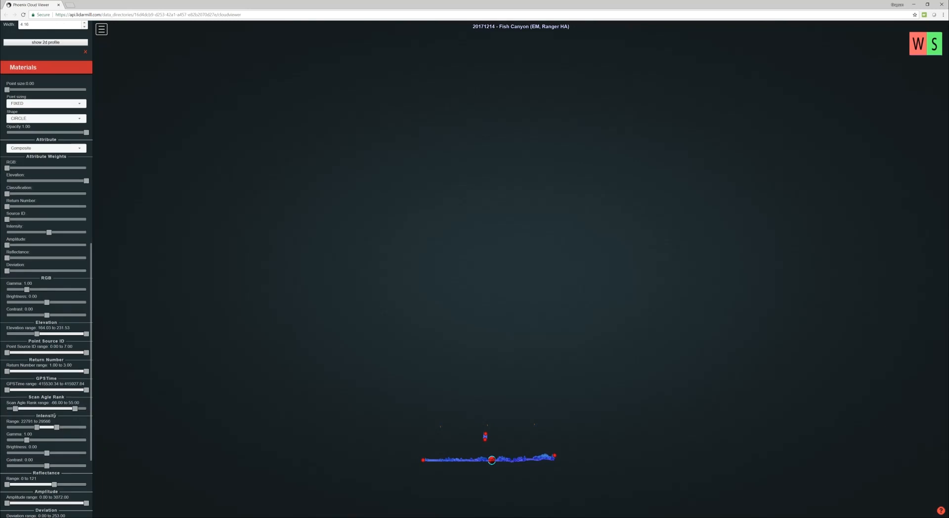
pyautogui.scroll(-1, 64, 381)
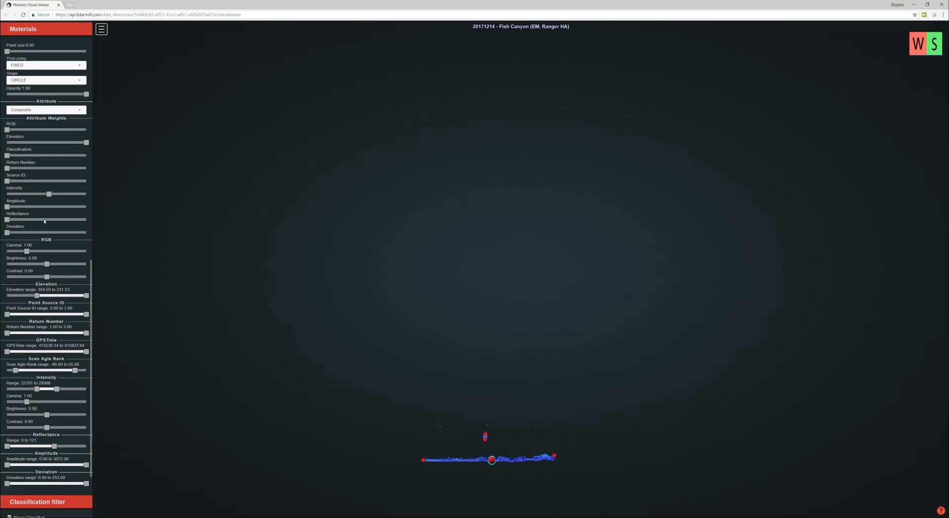
pyautogui.moveTo(48, 194); pyautogui.dragTo(43, 194)
# Step: Switch the clip task to Highlight to view the profiles within the full cloud, and return it to Inside
pyautogui.scroll(11, 75, 143)
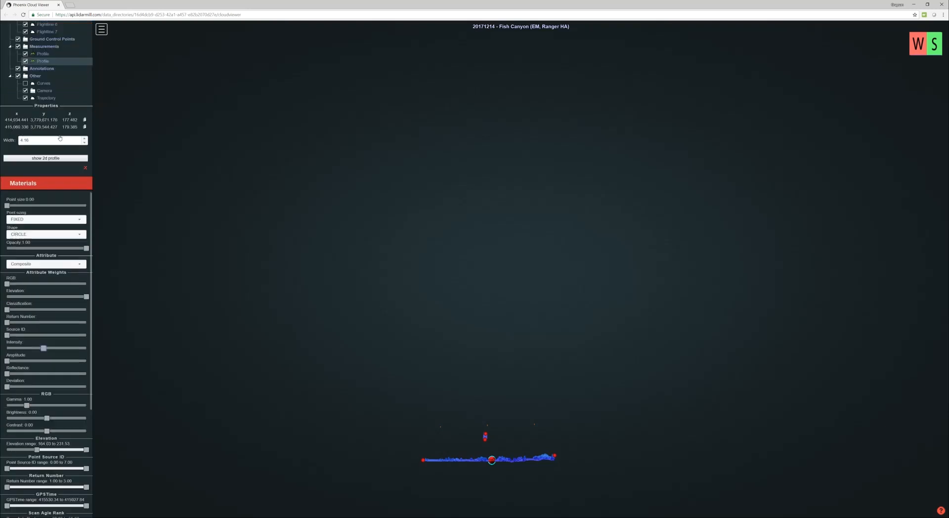
pyautogui.click(35, 147)
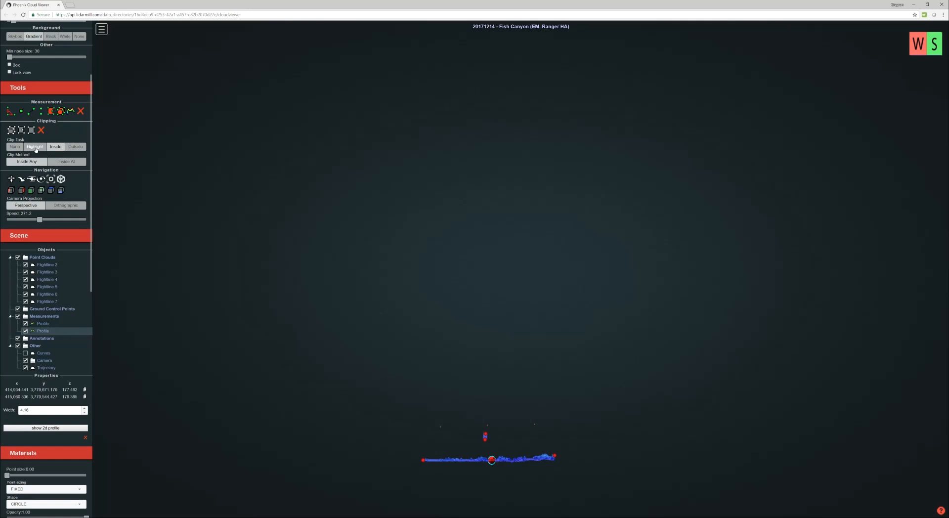
pyautogui.scroll(-5, 460, 243)
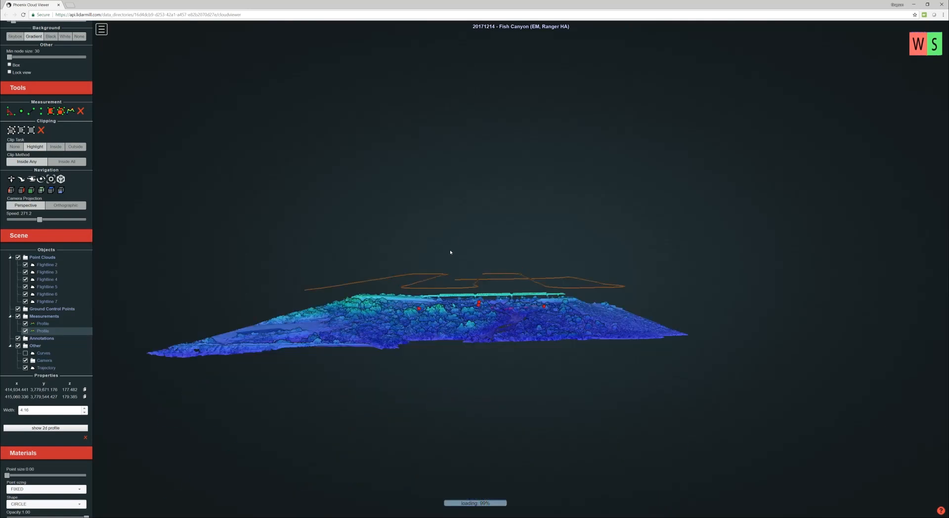
pyautogui.scroll(-5, 468, 311)
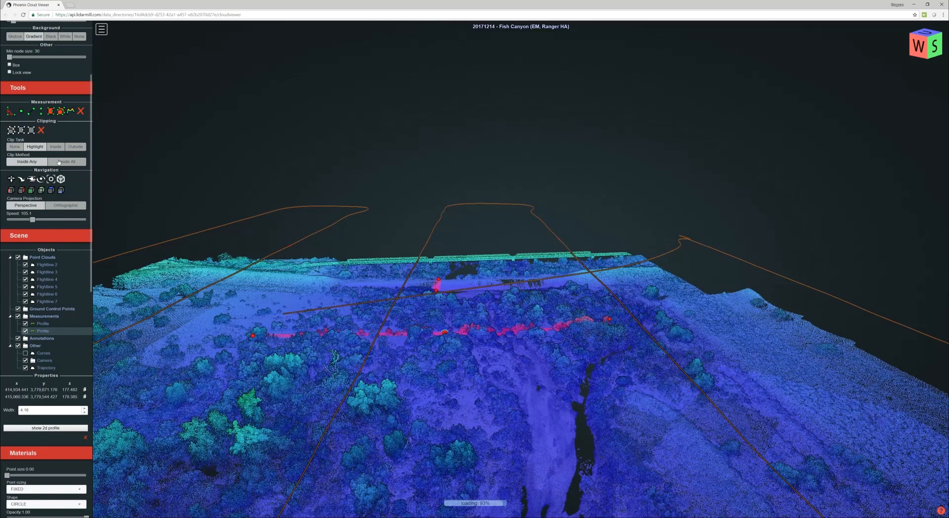
pyautogui.click(55, 146)
pyautogui.scroll(-5, 455, 253)
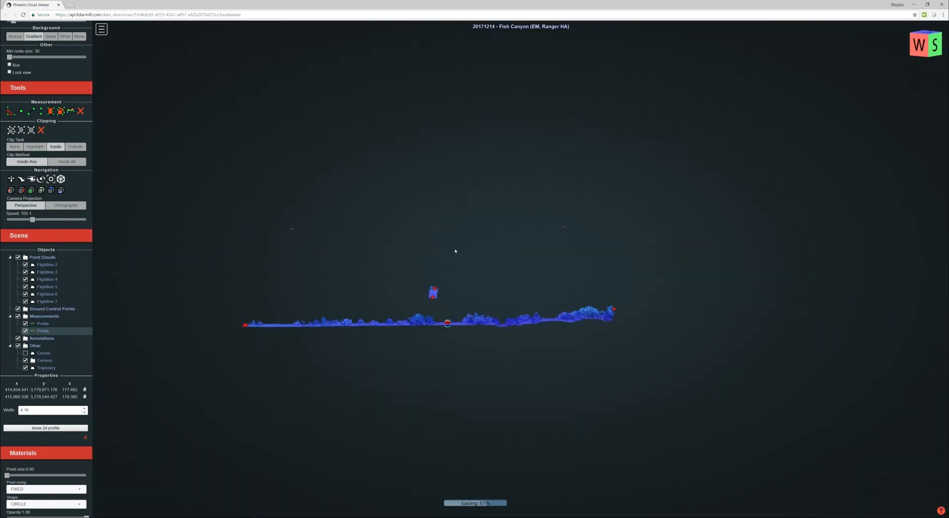
pyautogui.moveTo(452, 282); pyautogui.dragTo(483, 272)
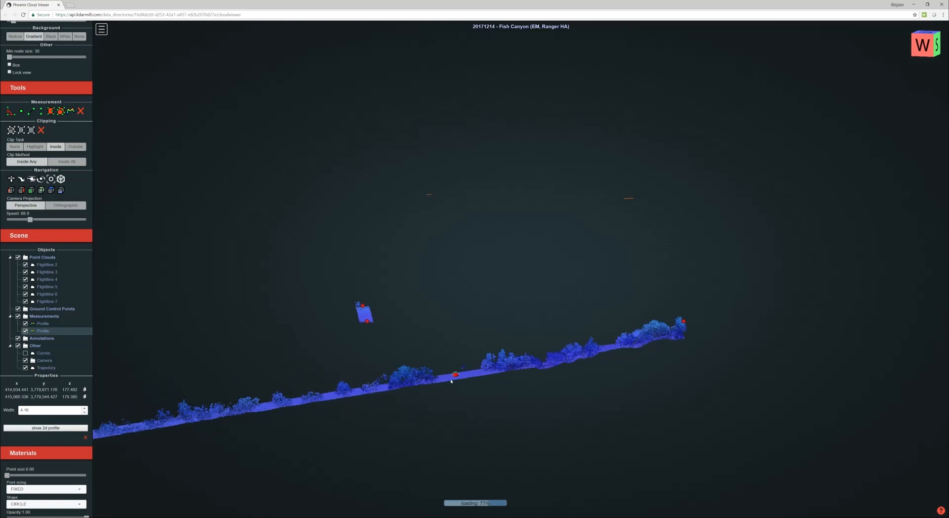
# Step: Delete the short first profile from the measurements, keeping the long profile across the middle
pyautogui.click(69, 325)
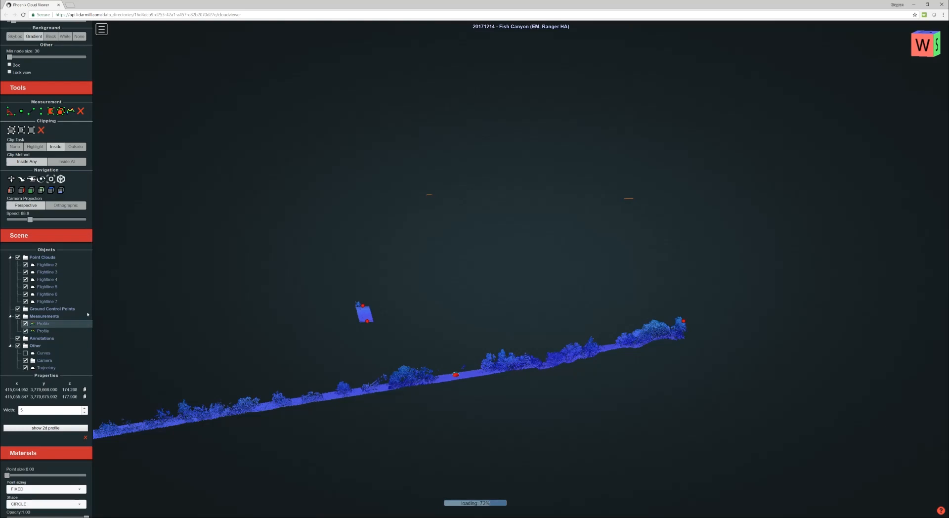
pyautogui.click(45, 330)
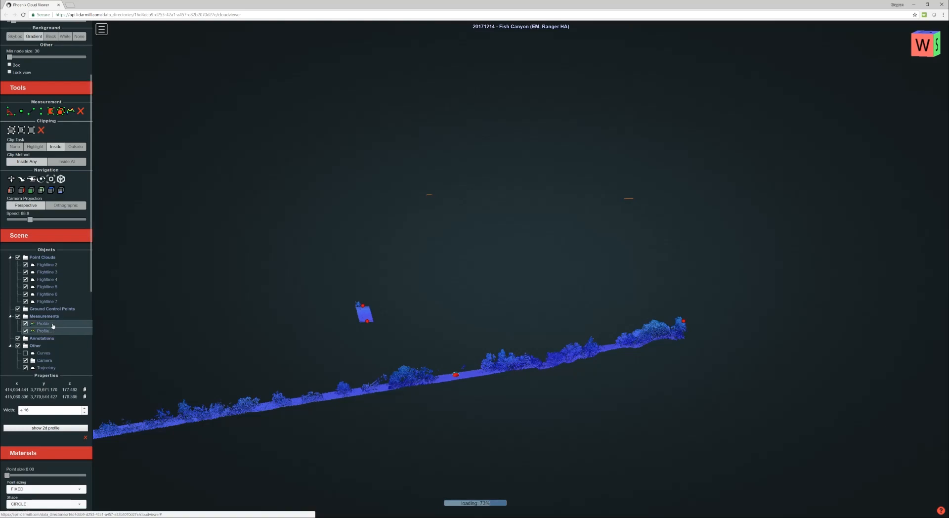
pyautogui.click(53, 325)
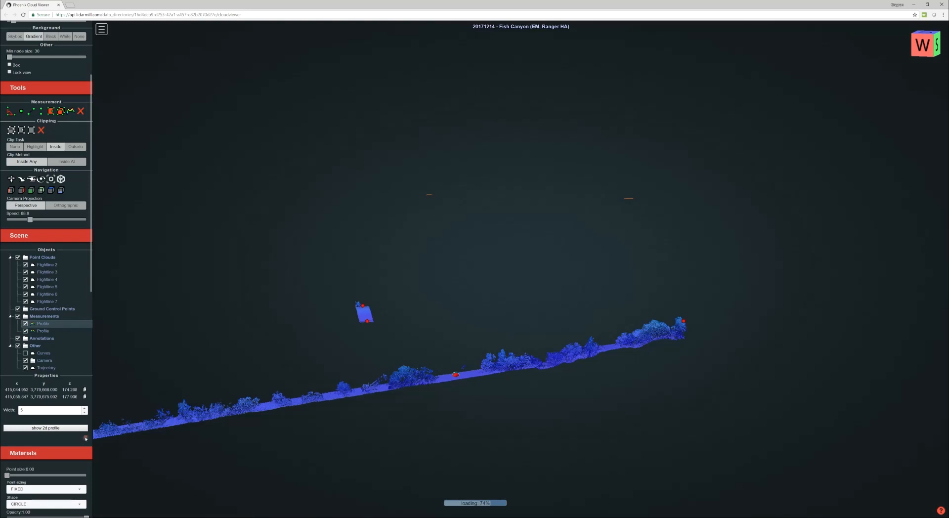
pyautogui.click(49, 324)
pyautogui.click(49, 324)
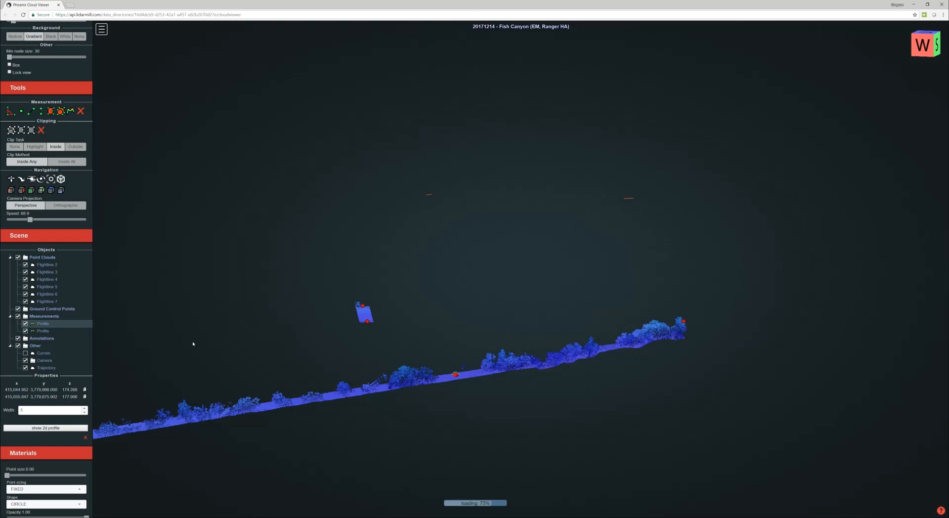
pyautogui.click(86, 437)
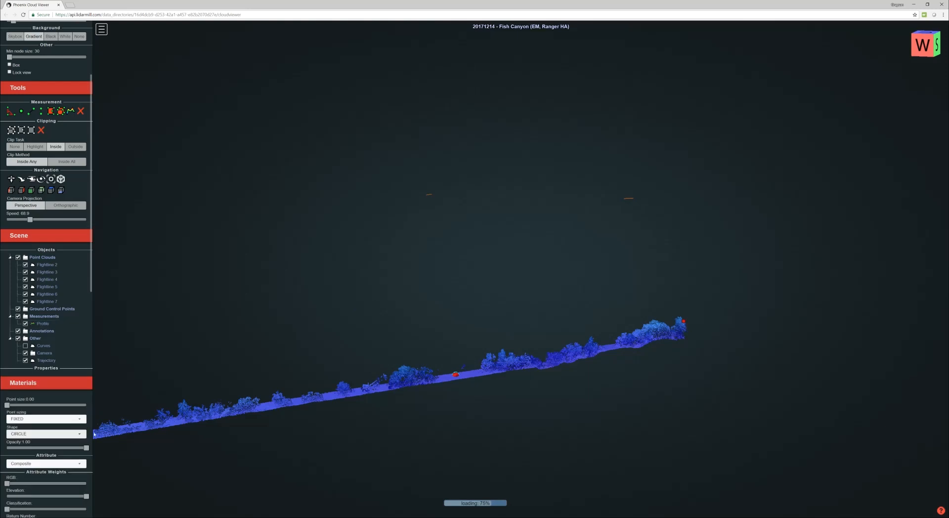
# Step: Measure the height from the middle flight-path segment to the ground near the centre of the clipped profile strip
pyautogui.moveTo(470, 367); pyautogui.dragTo(499, 358)
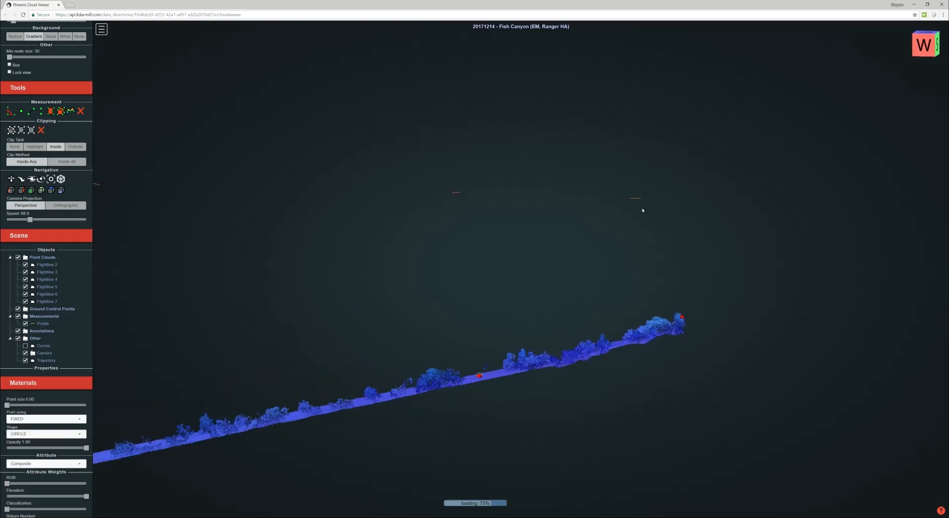
pyautogui.scroll(-5, 499, 203)
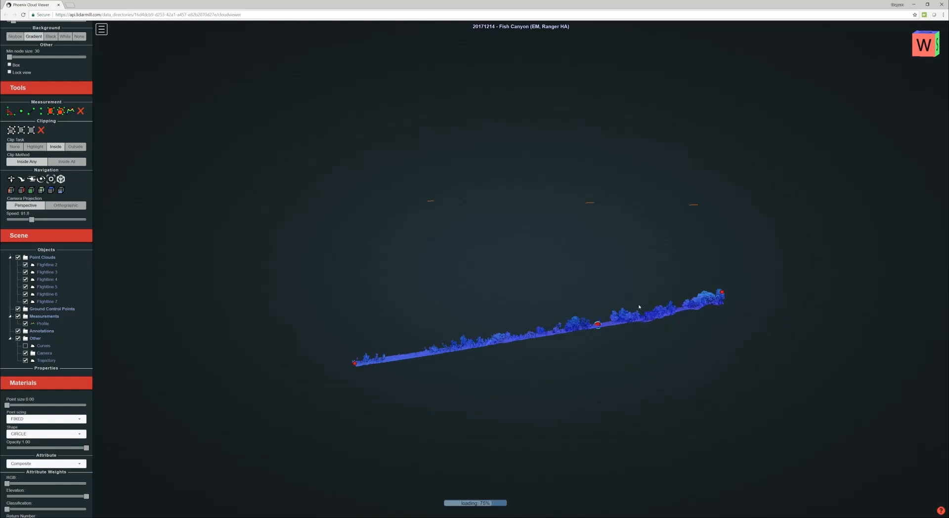
pyautogui.scroll(-2, 579, 232)
pyautogui.scroll(3, 593, 218)
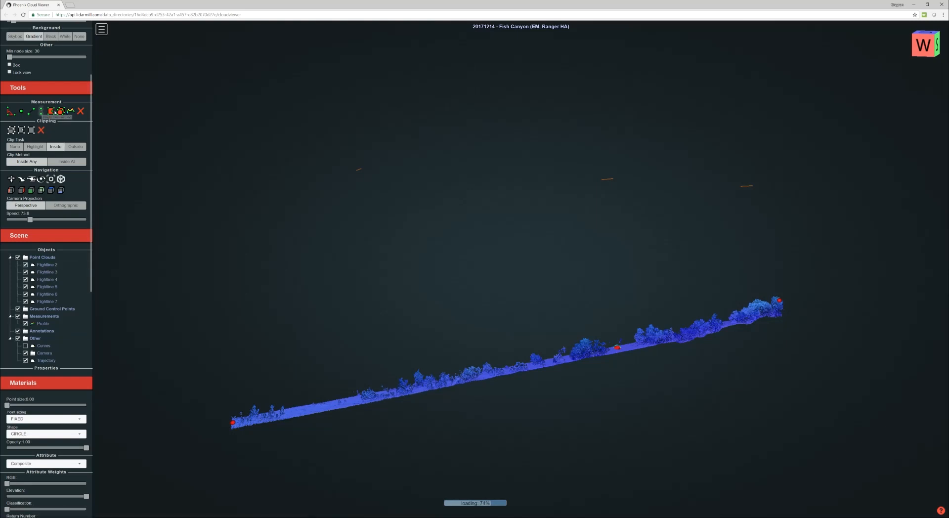
pyautogui.click(42, 111)
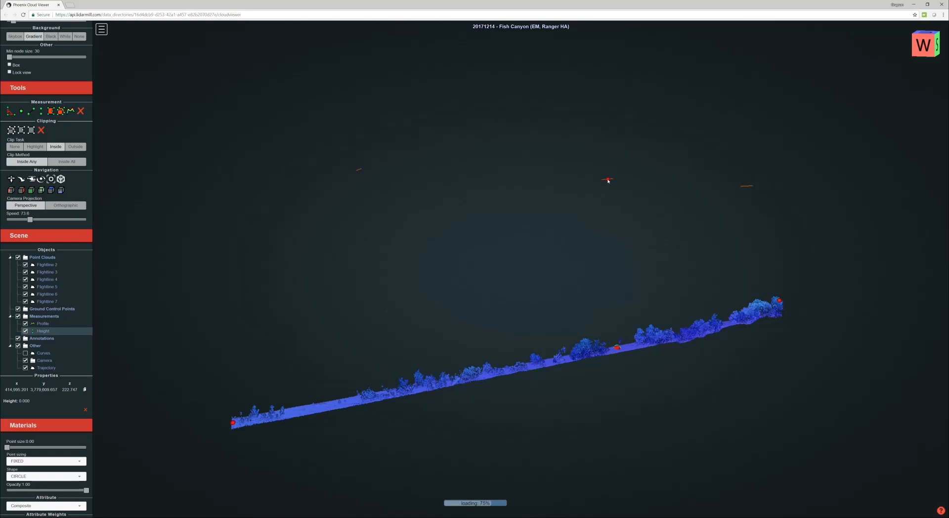
pyautogui.click(608, 181)
pyautogui.scroll(2, 614, 290)
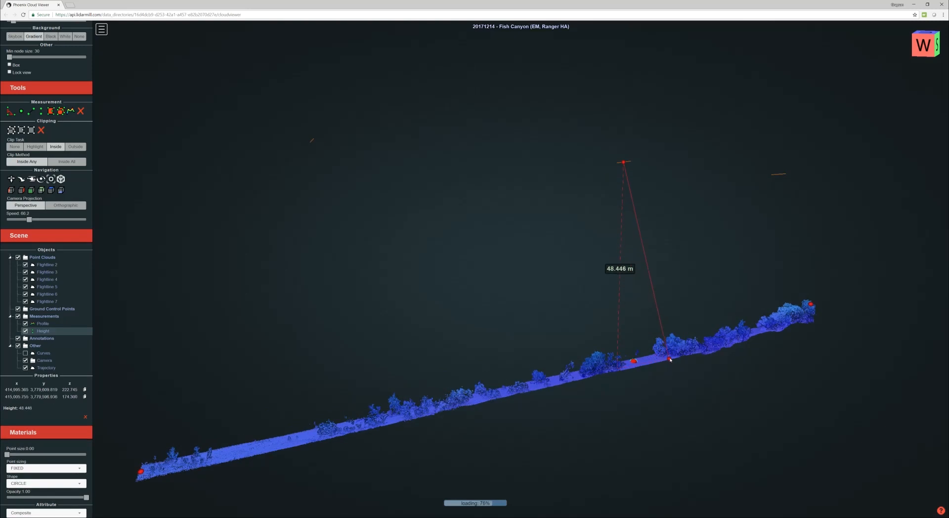
pyautogui.click(670, 360)
pyautogui.moveTo(670, 361); pyautogui.dragTo(562, 329)
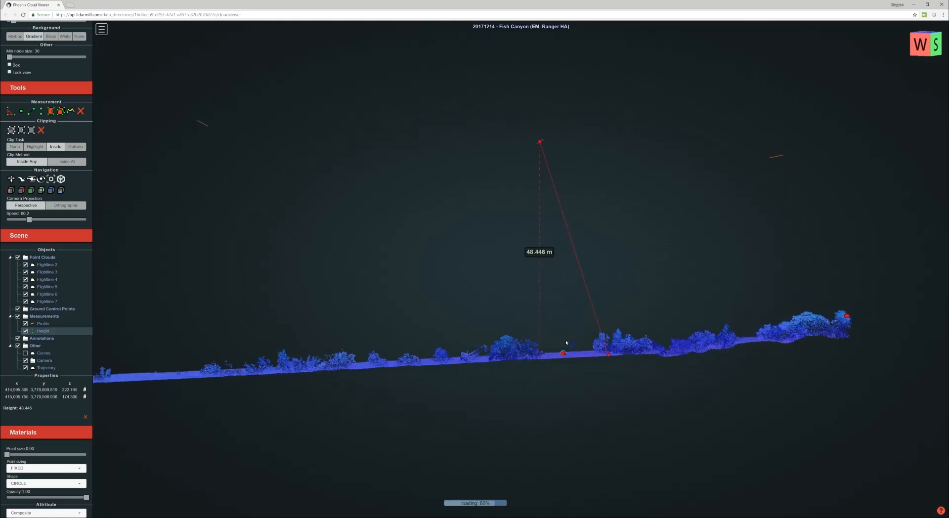
pyautogui.moveTo(566, 343); pyautogui.dragTo(529, 296)
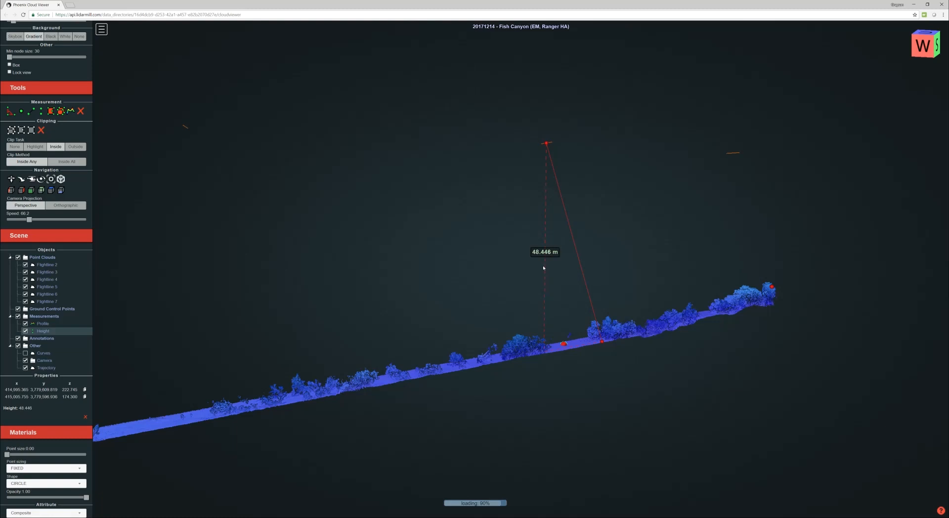
# Step: Inspect the height measurement up close, view it in feet, and return the unit to Meter
pyautogui.scroll(4, 547, 335)
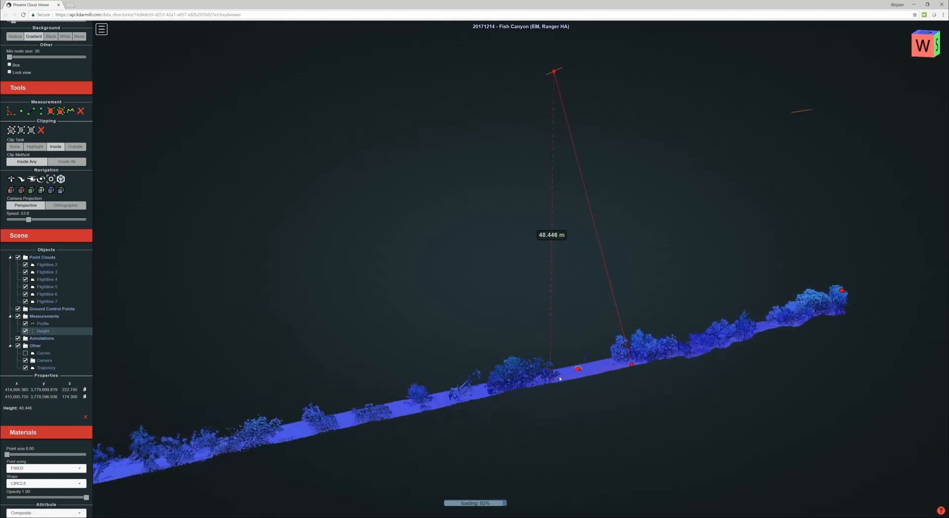
pyautogui.scroll(-4, 560, 378)
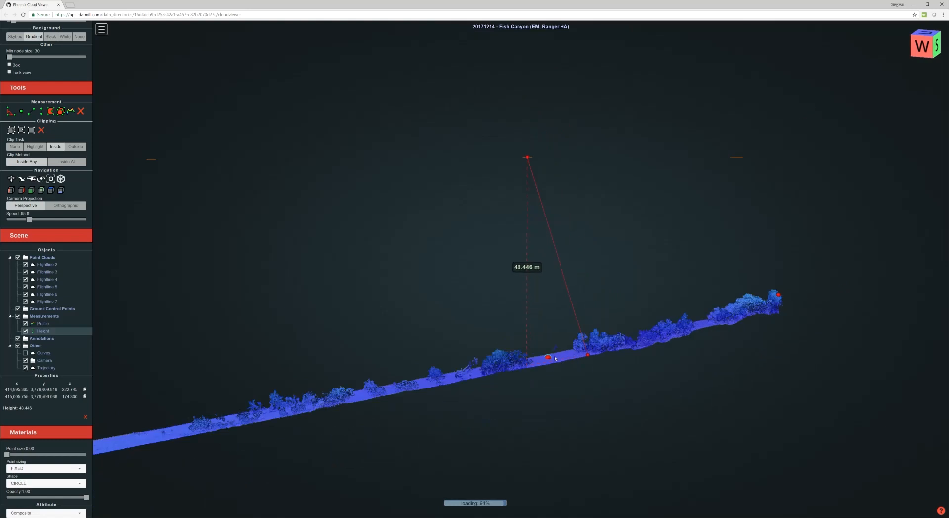
pyautogui.scroll(-2, 555, 358)
pyautogui.moveTo(576, 363); pyautogui.dragTo(533, 381)
pyautogui.scroll(3, 64, 286)
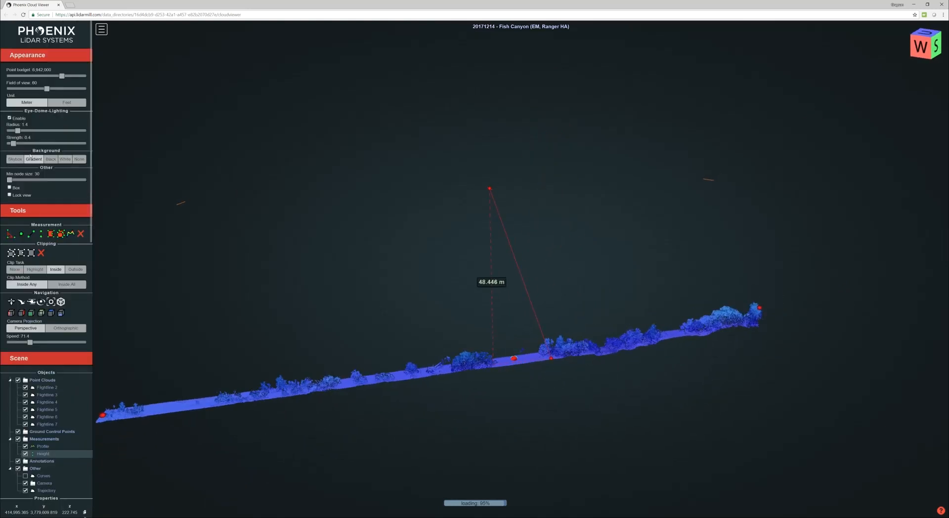
pyautogui.click(66, 102)
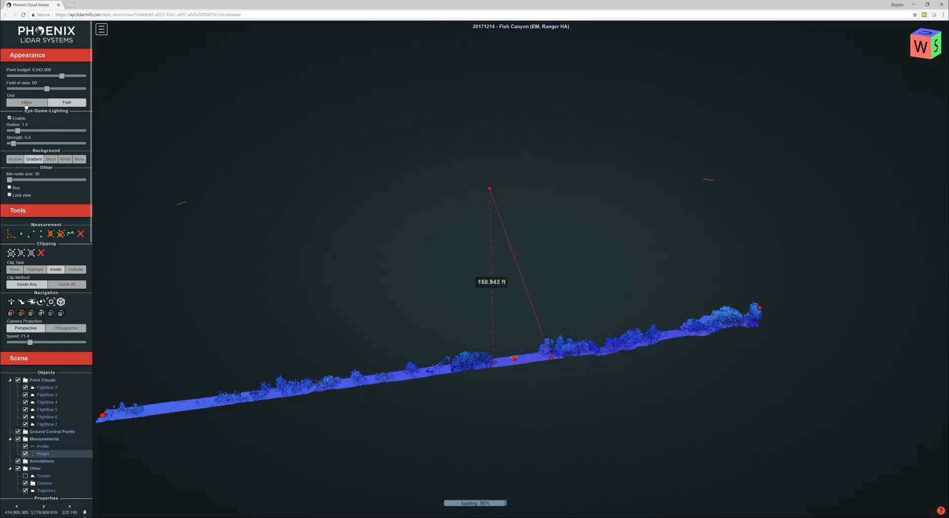
pyautogui.click(27, 103)
pyautogui.click(67, 103)
pyautogui.click(29, 102)
# Step: Set the camera projection to Orthographic and examine the profile strip and height measurement from the side
pyautogui.moveTo(183, 359); pyautogui.dragTo(263, 334, button='right')
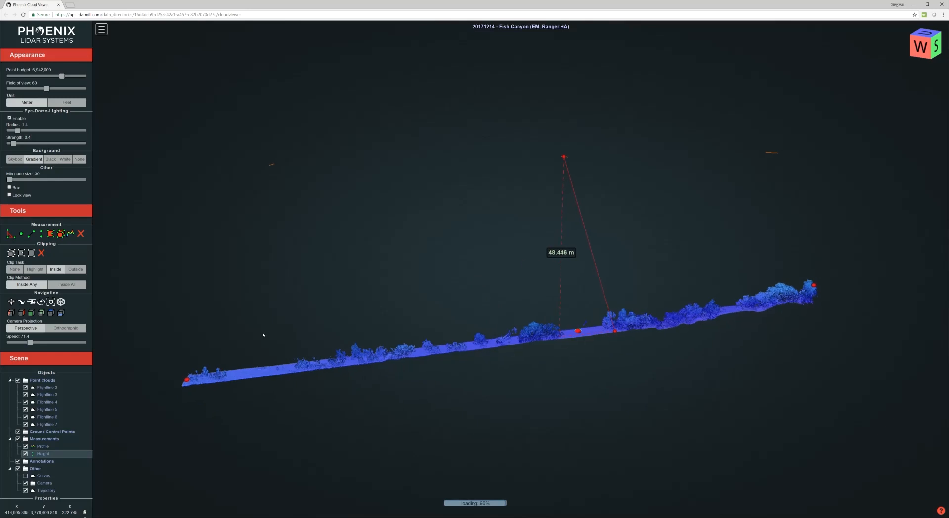
pyautogui.moveTo(472, 354); pyautogui.dragTo(469, 347)
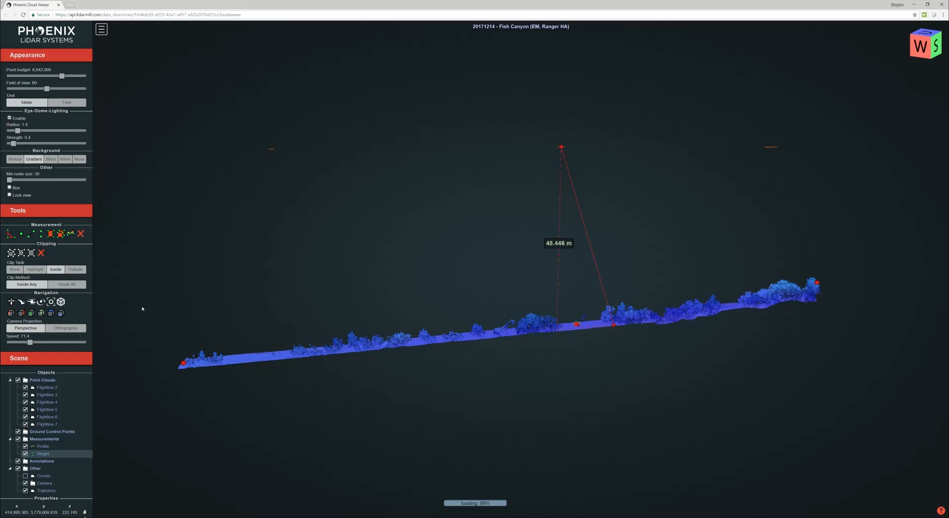
pyautogui.click(63, 329)
pyautogui.moveTo(459, 360); pyautogui.dragTo(421, 342)
pyautogui.scroll(3, 540, 333)
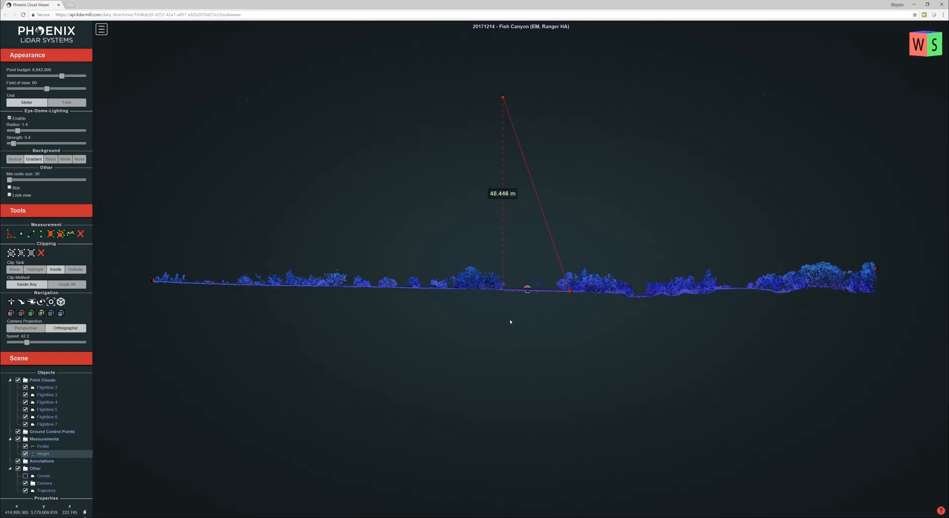
pyautogui.scroll(5, 510, 322)
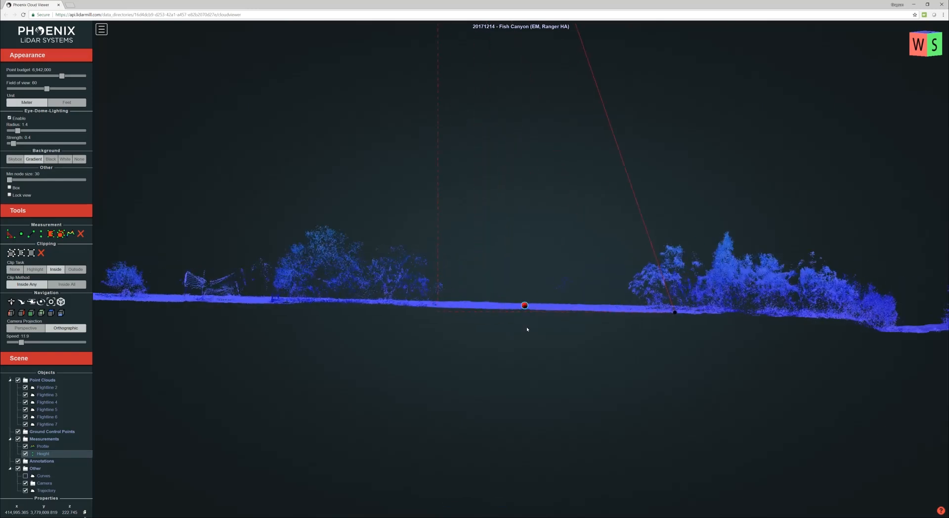
pyautogui.moveTo(527, 330); pyautogui.dragTo(513, 325)
pyautogui.scroll(-3, 443, 299)
pyautogui.moveTo(443, 299); pyautogui.dragTo(446, 341)
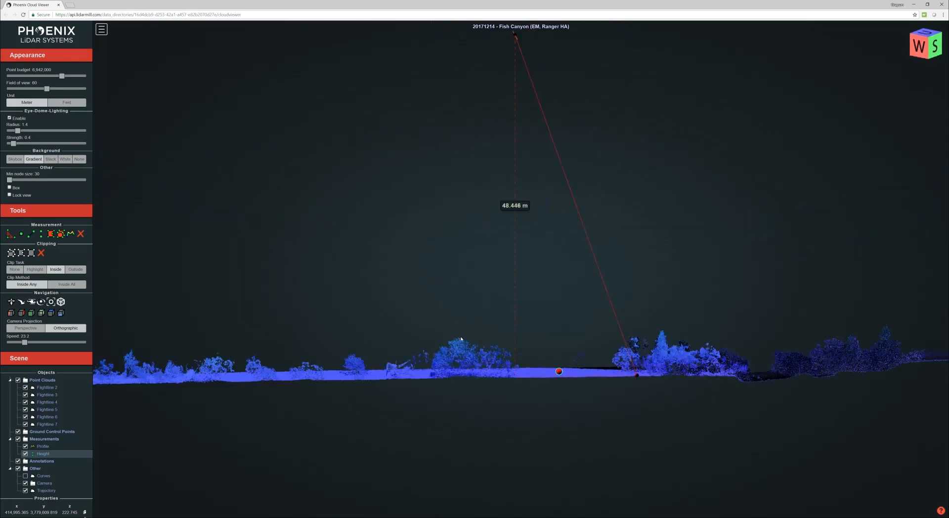
pyautogui.moveTo(446, 346); pyautogui.dragTo(445, 302, button='right')
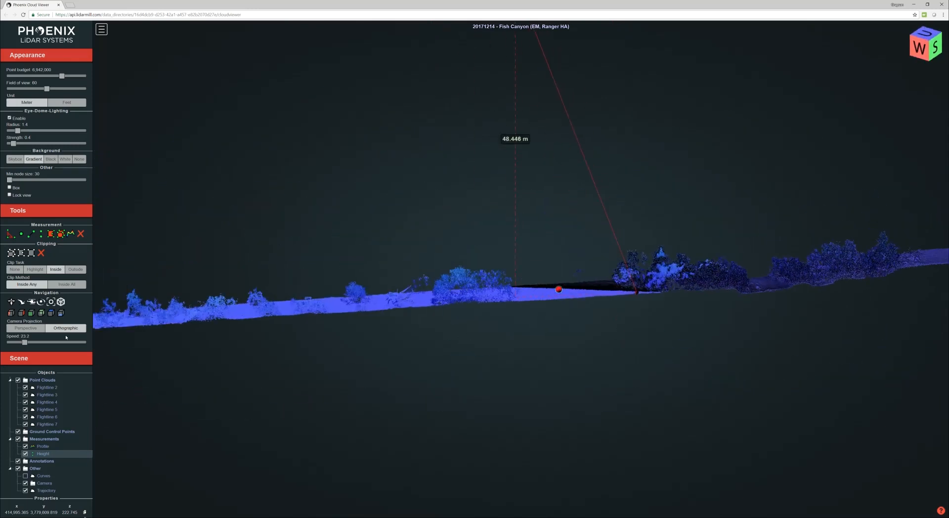
# Step: Return the camera to Perspective, fit the full extent, and view the scene from directly above
pyautogui.click(26, 328)
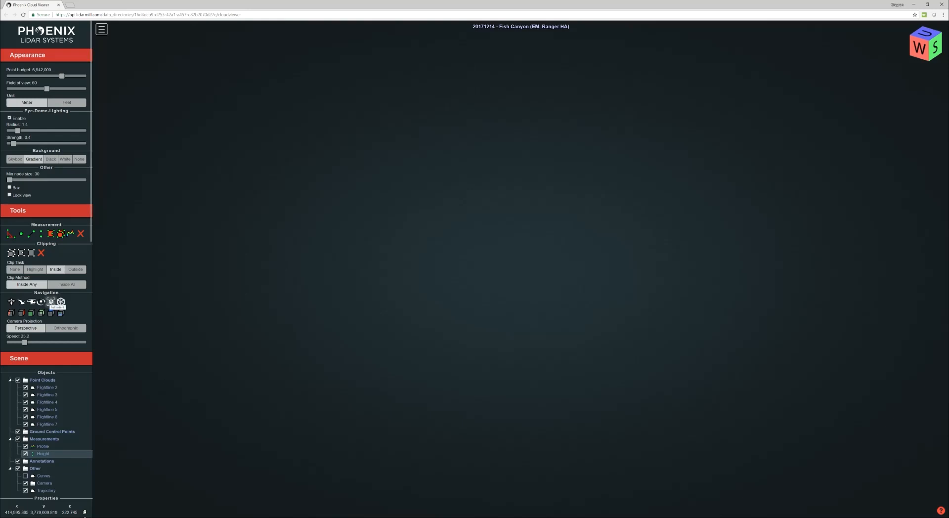
pyautogui.click(50, 302)
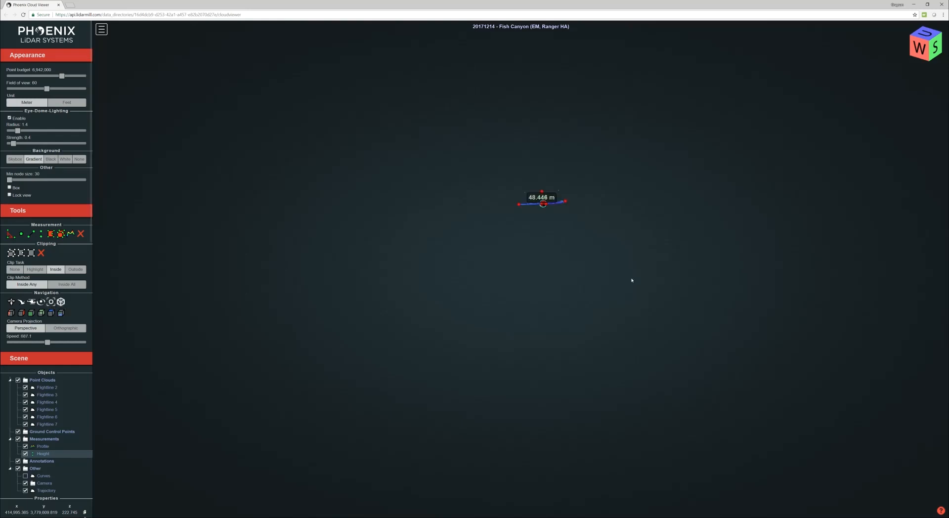
pyautogui.click(925, 37)
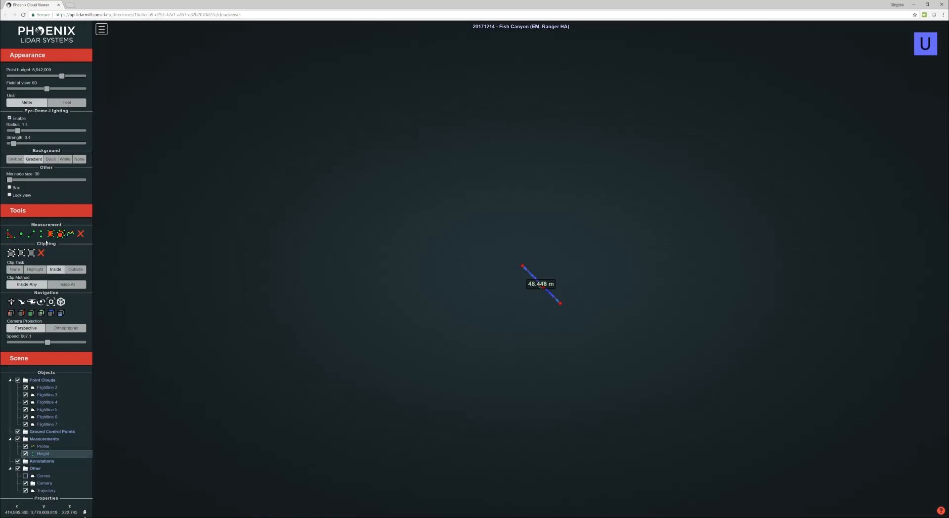
# Step: Set the clip task to Highlight so the profile is marked within the full point cloud
pyautogui.click(30, 271)
pyautogui.scroll(7, 519, 271)
pyautogui.moveTo(511, 284); pyautogui.dragTo(575, 321)
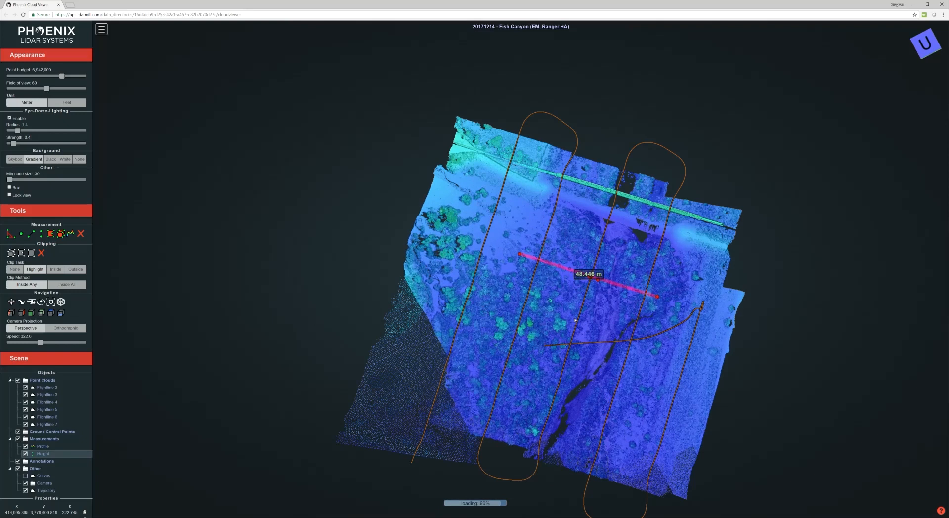
pyautogui.scroll(5, 575, 321)
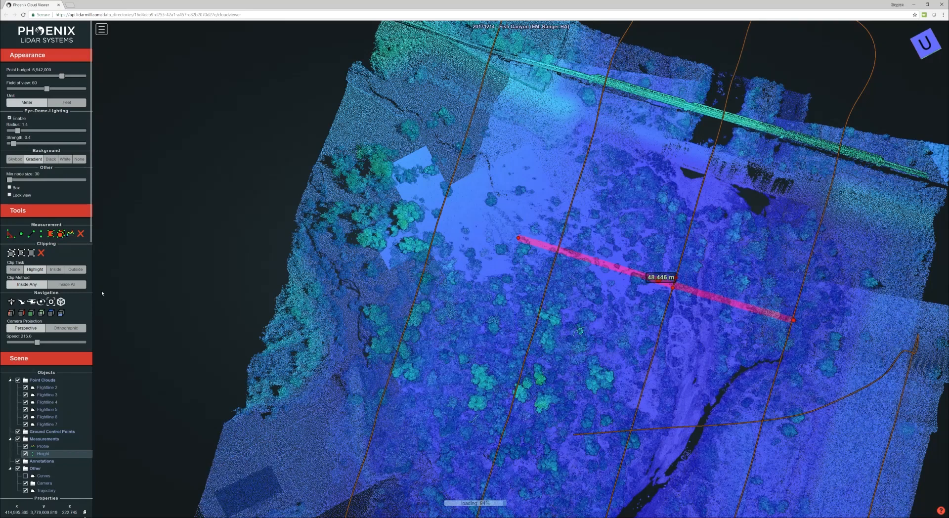
pyautogui.moveTo(557, 310); pyautogui.dragTo(602, 308)
# Step: Place a volume measurement on the power line at the cloud's edge and rotate it to align with the line
pyautogui.moveTo(599, 111); pyautogui.dragTo(577, 281, button='right')
pyautogui.moveTo(577, 329); pyautogui.dragTo(496, 264, button='right')
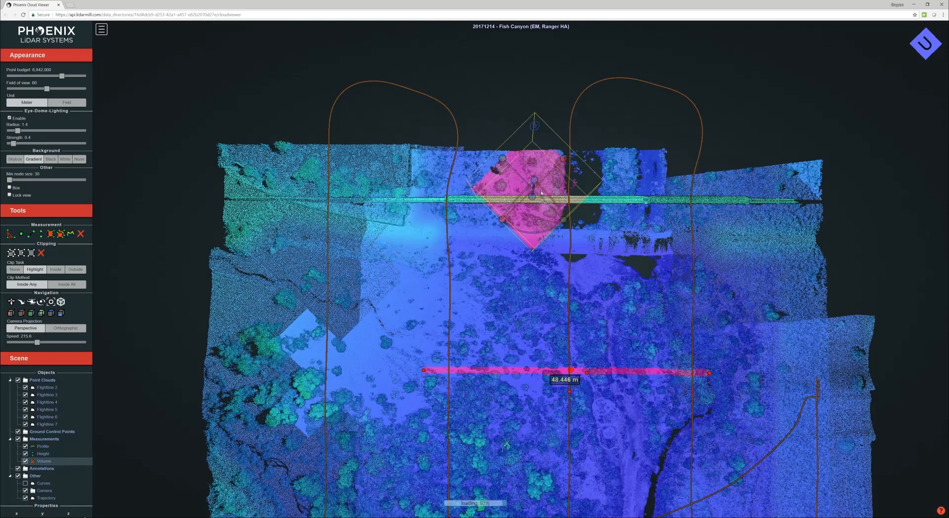
pyautogui.click(535, 198)
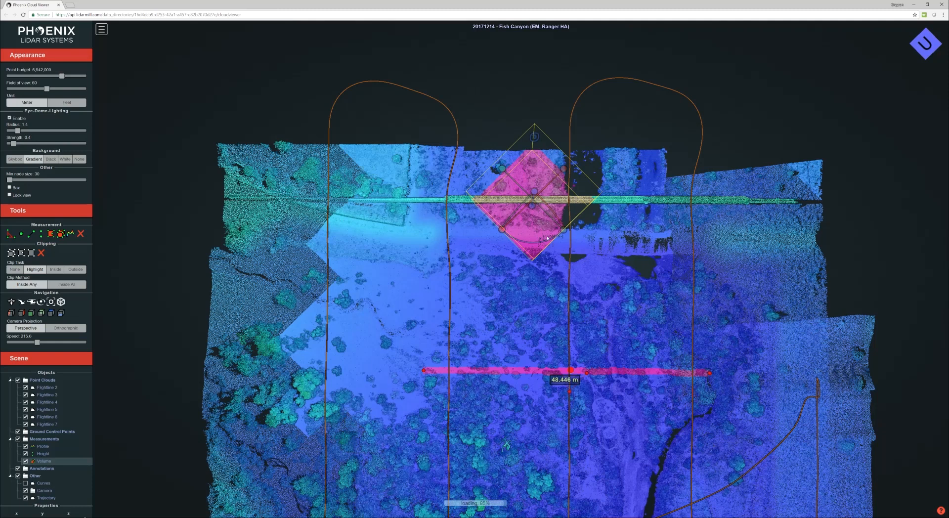
pyautogui.moveTo(537, 245); pyautogui.dragTo(507, 249)
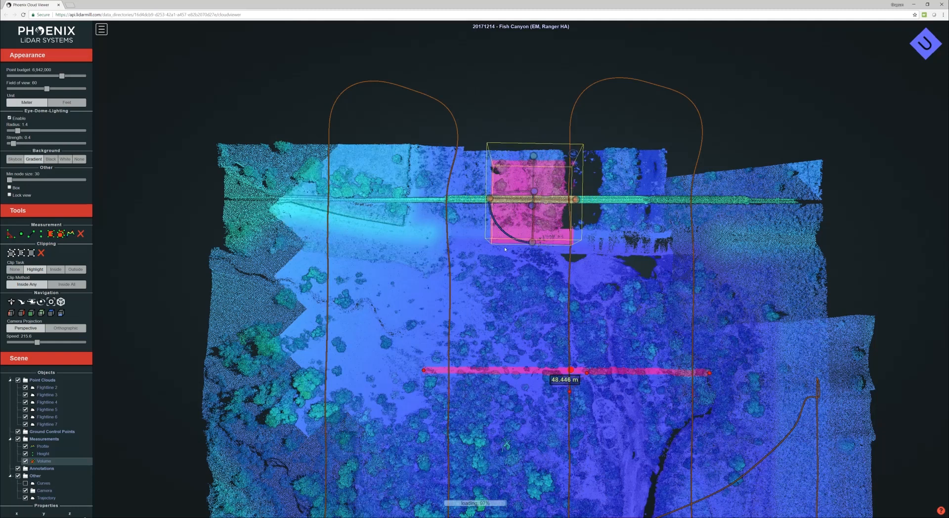
# Step: Stretch the volume in both directions along the power line and narrow its two long sides around the corridor
pyautogui.moveTo(576, 200); pyautogui.dragTo(807, 206)
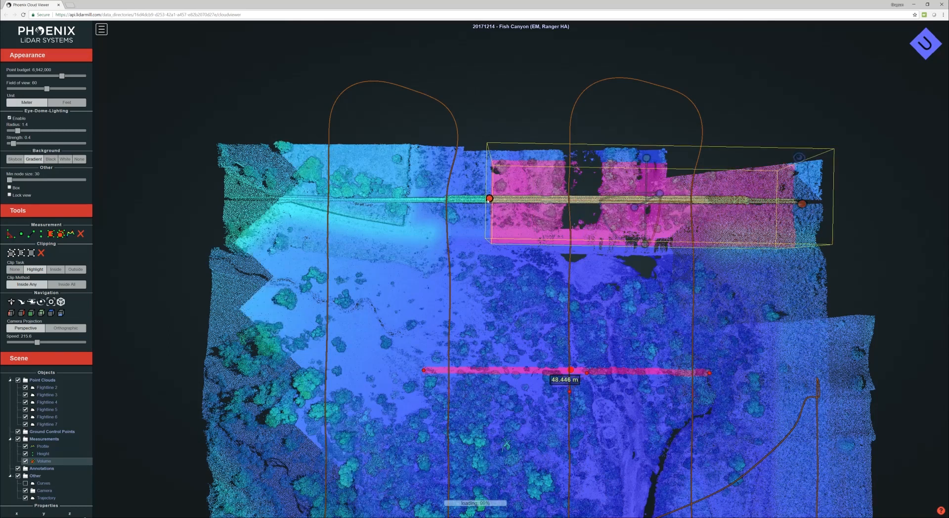
pyautogui.moveTo(490, 199); pyautogui.dragTo(301, 204)
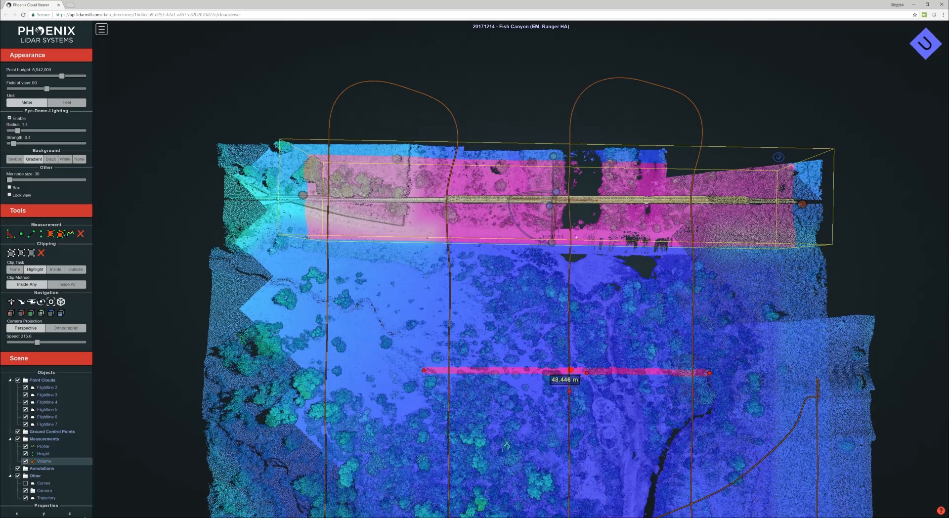
pyautogui.moveTo(551, 242); pyautogui.dragTo(551, 220)
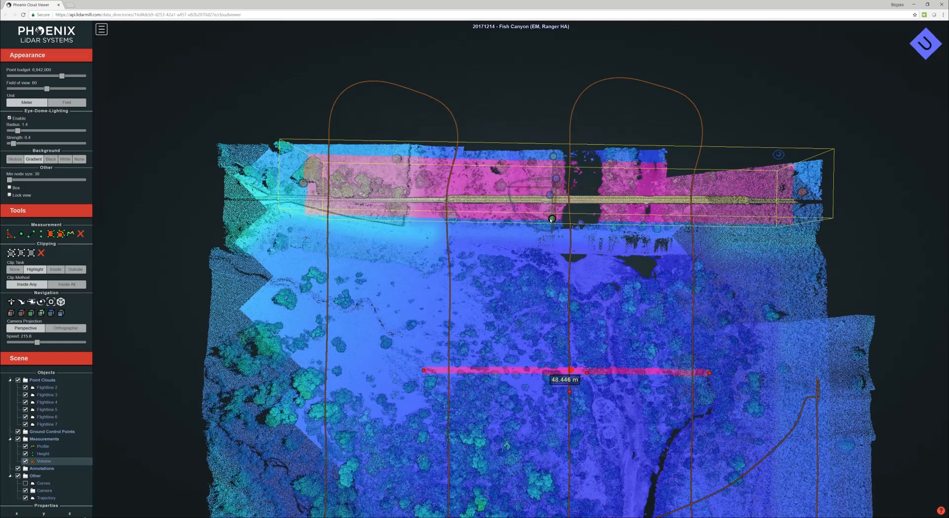
pyautogui.moveTo(552, 156); pyautogui.dragTo(553, 181)
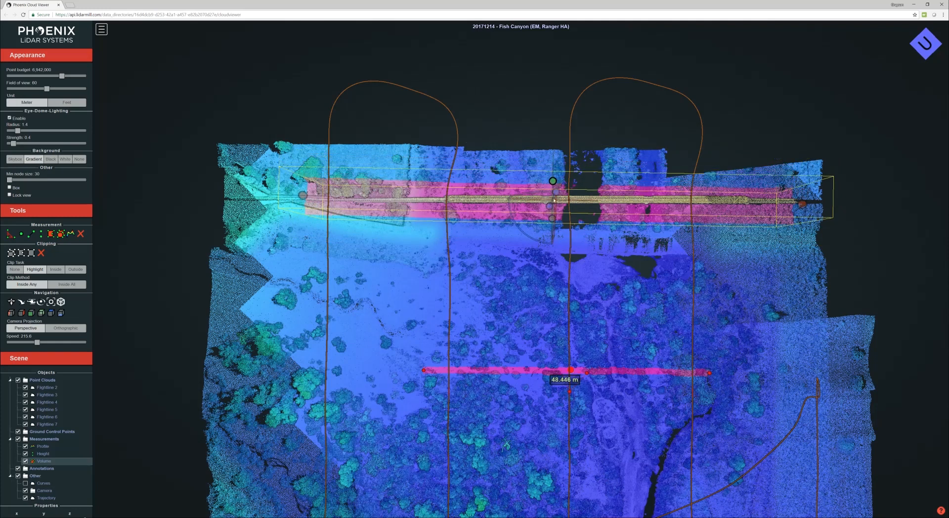
# Step: View the volume obliquely and adjust its top face so the box encloses the power lines
pyautogui.moveTo(490, 260); pyautogui.dragTo(445, 252)
pyautogui.moveTo(647, 217); pyautogui.dragTo(623, 304, button='right')
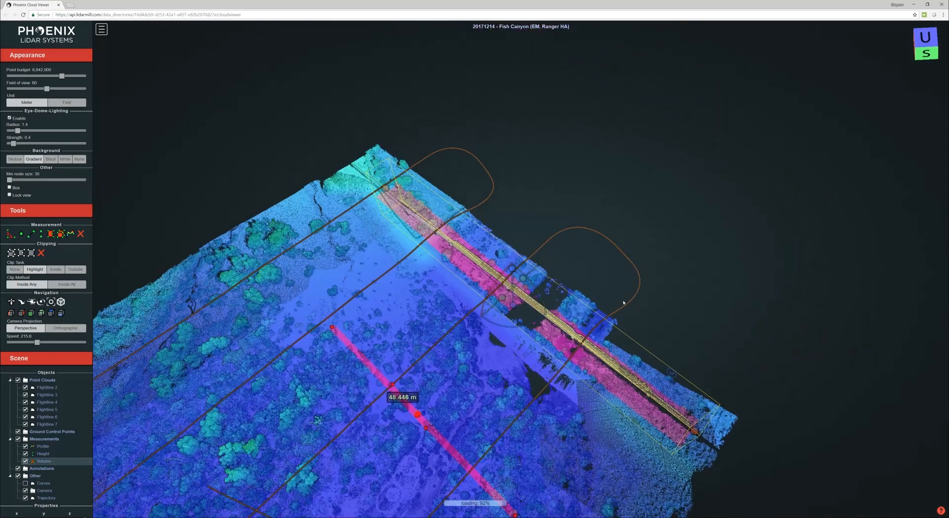
pyautogui.moveTo(623, 303); pyautogui.dragTo(452, 154)
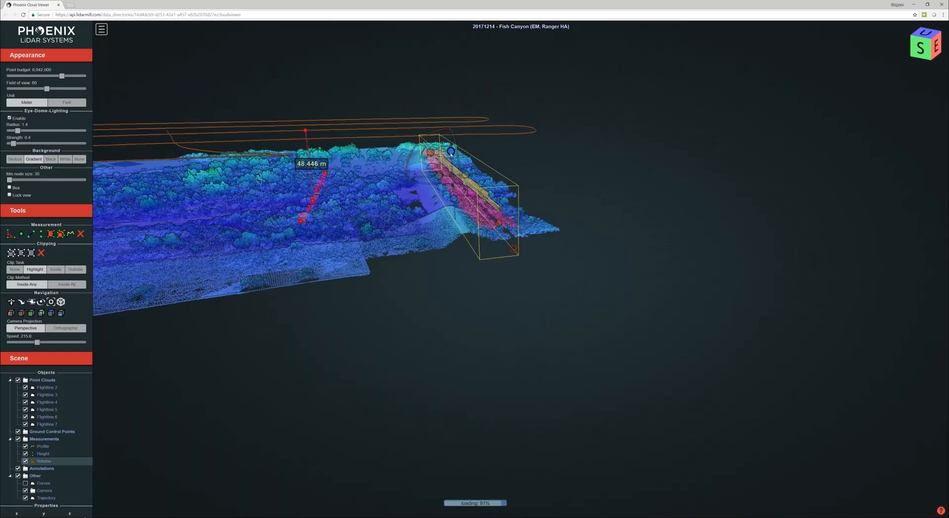
pyautogui.scroll(6, 471, 244)
pyautogui.moveTo(511, 219); pyautogui.dragTo(558, 256, button='right')
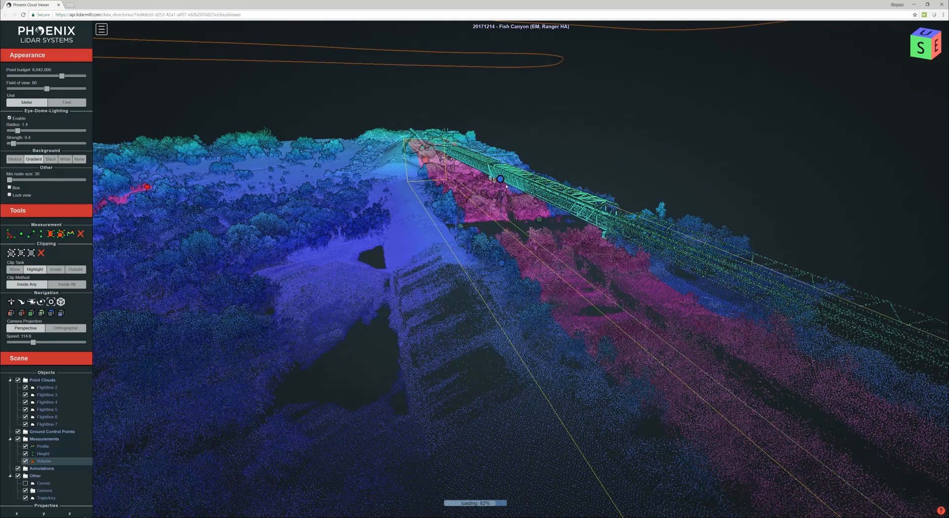
pyautogui.moveTo(500, 117); pyautogui.dragTo(491, 136)
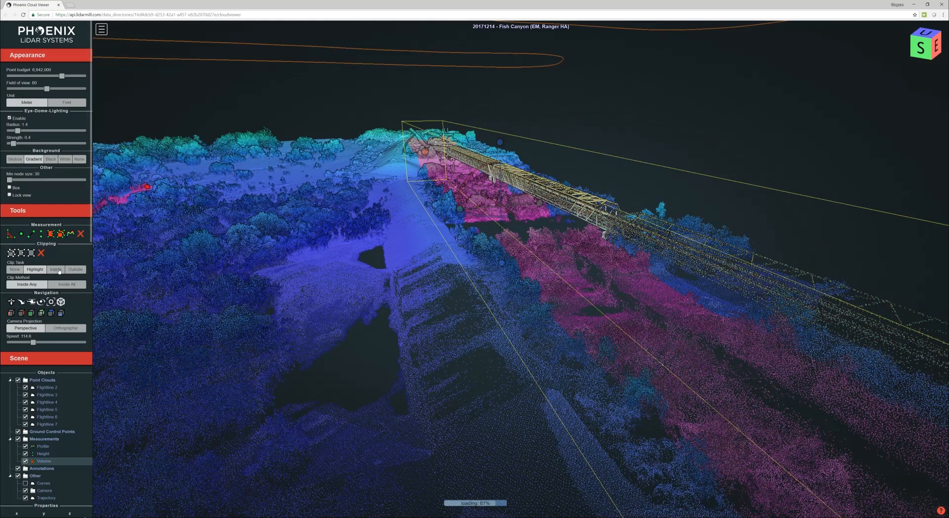
# Step: Set the clip task to Inside and lower the volume's top face toward the power lines
pyautogui.click(57, 270)
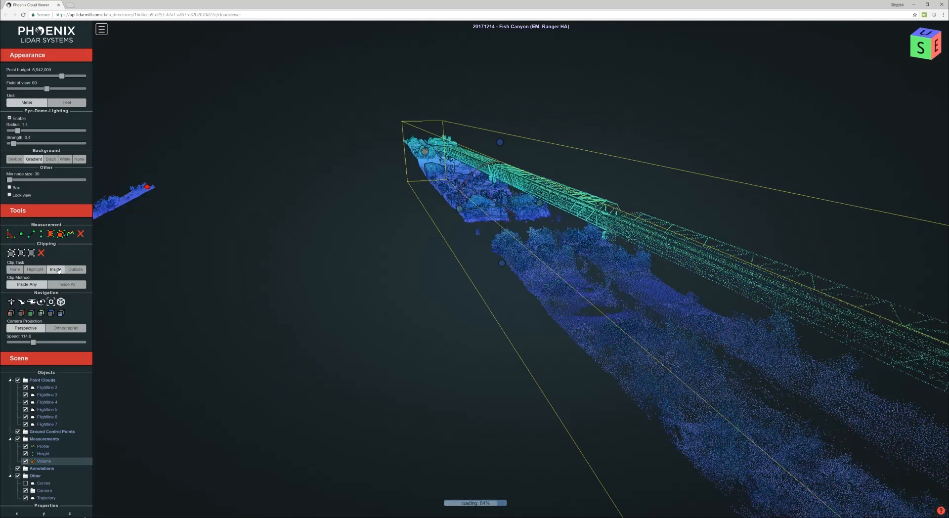
pyautogui.moveTo(501, 143); pyautogui.dragTo(497, 172)
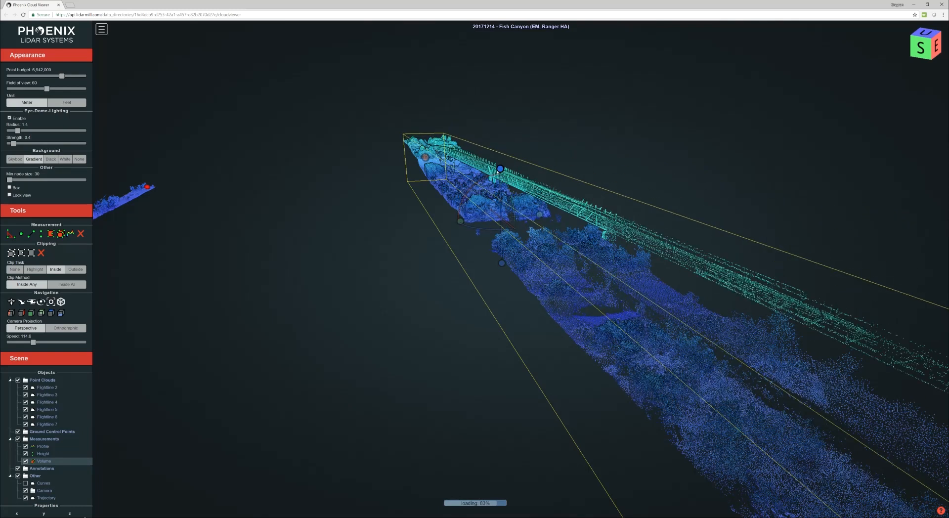
# Step: Raise the volume's bottom face to just below the bridge structure so the ground and river vegetation are clipped away
pyautogui.moveTo(505, 221); pyautogui.dragTo(465, 222)
pyautogui.scroll(-4, 435, 220)
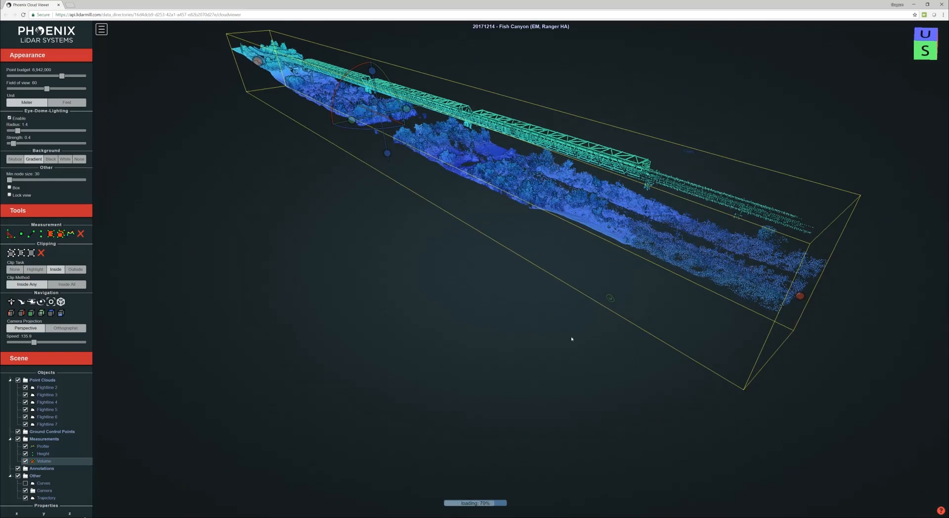
pyautogui.moveTo(387, 154); pyautogui.dragTo(386, 101)
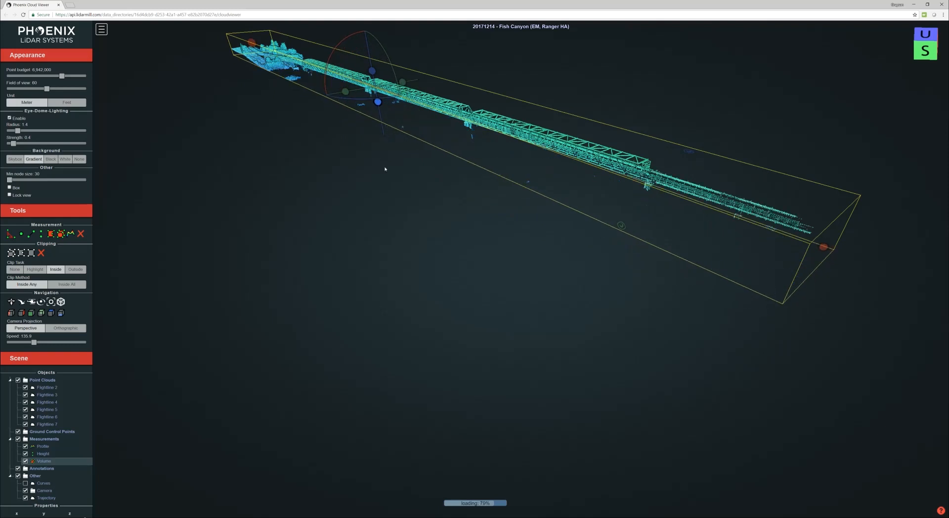
pyautogui.moveTo(386, 169); pyautogui.dragTo(455, 187)
pyautogui.moveTo(455, 187); pyautogui.dragTo(398, 210, button='right')
# Step: Delete the Profile and Height measurements from the scene, keeping only the volume
pyautogui.scroll(-3, 49, 346)
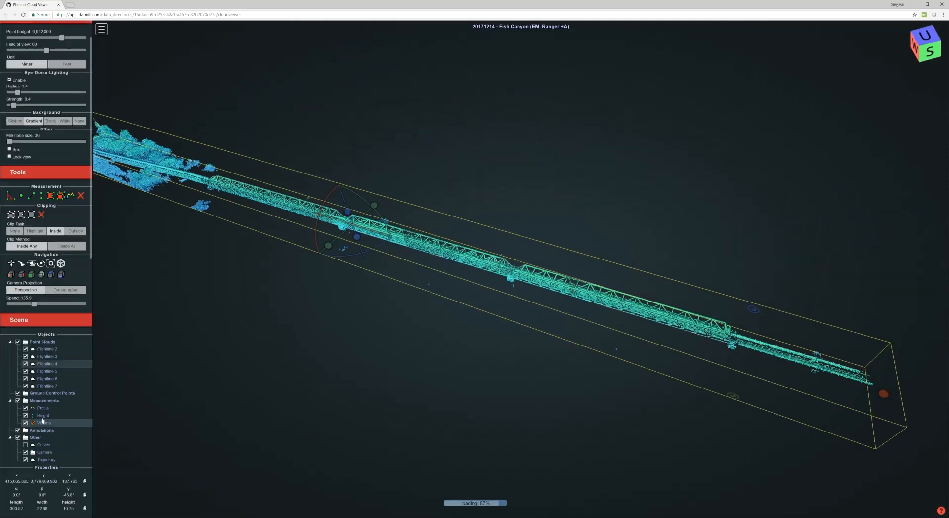
pyautogui.click(52, 376)
pyautogui.click(43, 370)
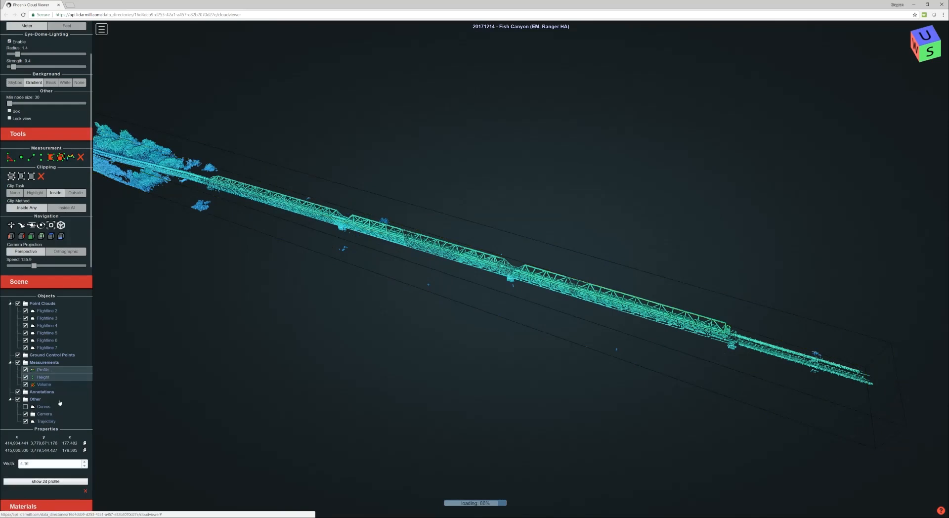
pyautogui.click(86, 491)
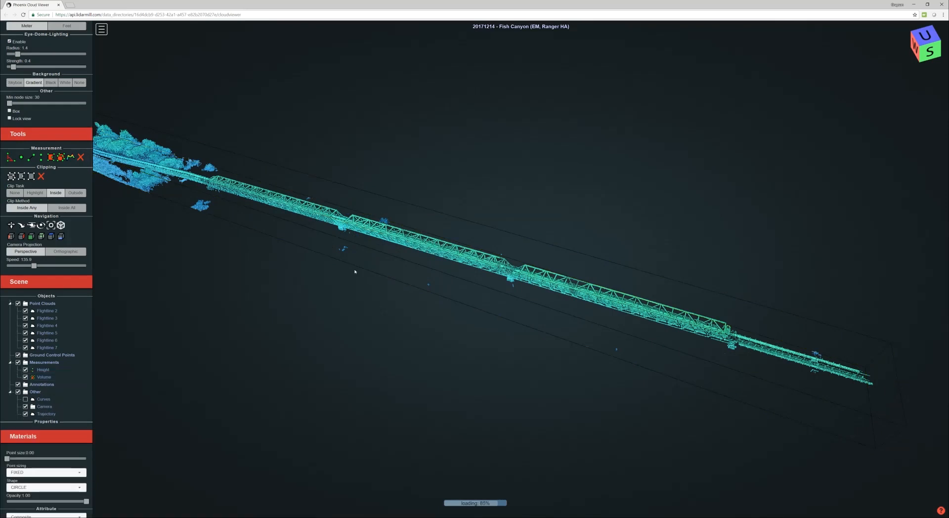
pyautogui.scroll(-1, 355, 272)
pyautogui.moveTo(354, 271); pyautogui.dragTo(352, 277)
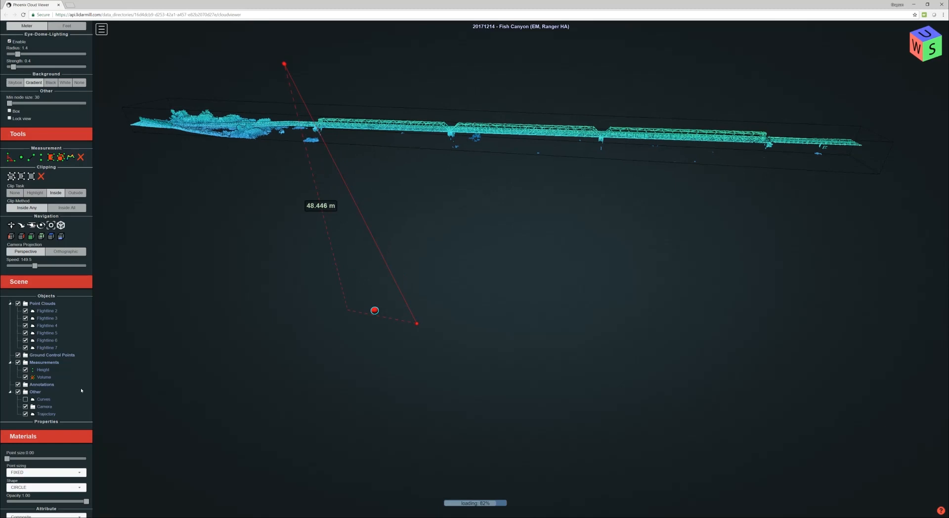
pyautogui.click(43, 370)
pyautogui.click(86, 464)
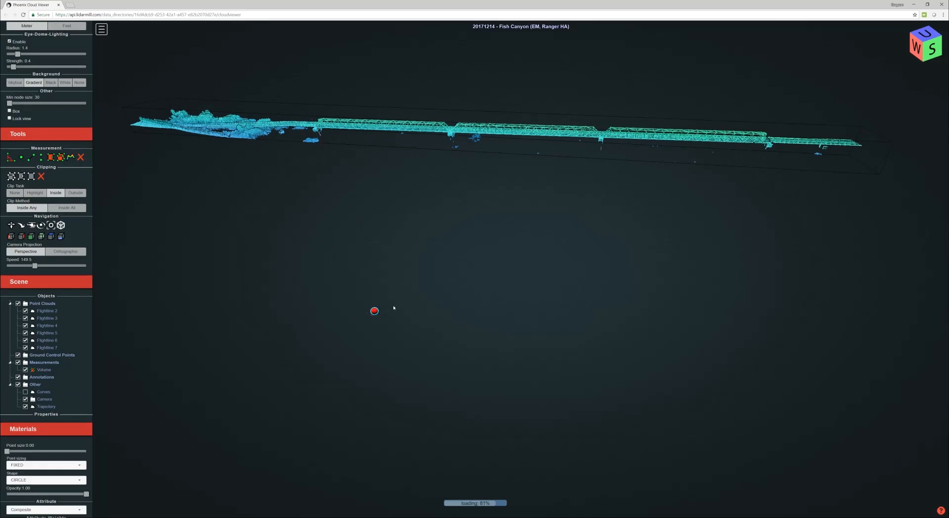
# Step: Switch the camera projection to Orthographic and view the clipped bridge from its long side
pyautogui.moveTo(393, 308); pyautogui.dragTo(499, 175)
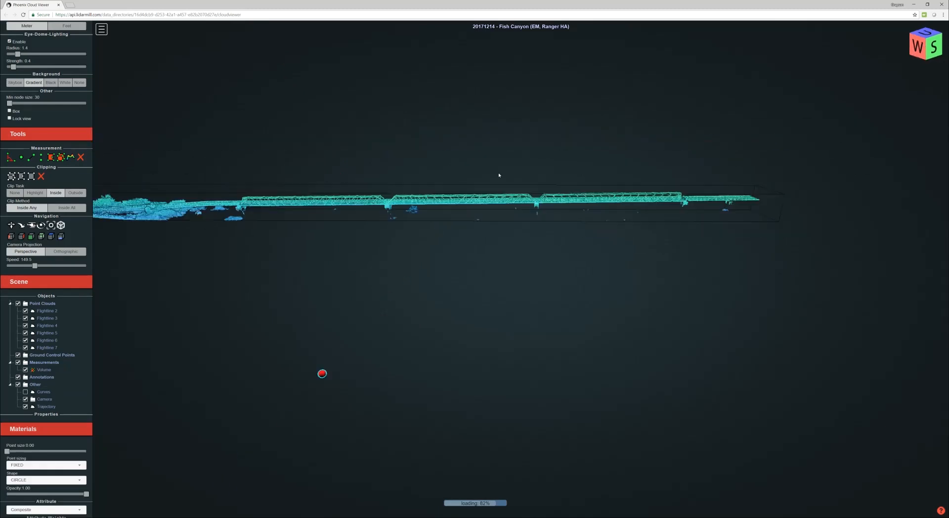
pyautogui.click(66, 251)
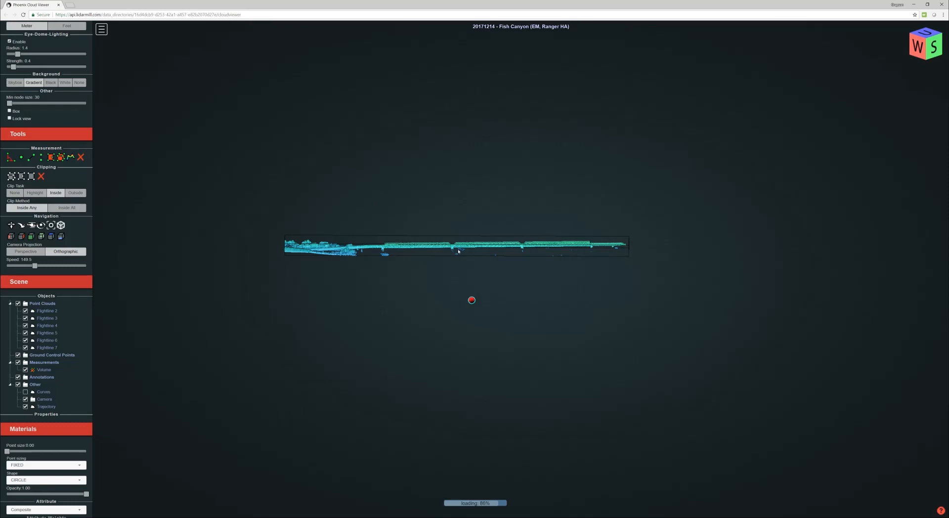
pyautogui.scroll(6, 458, 251)
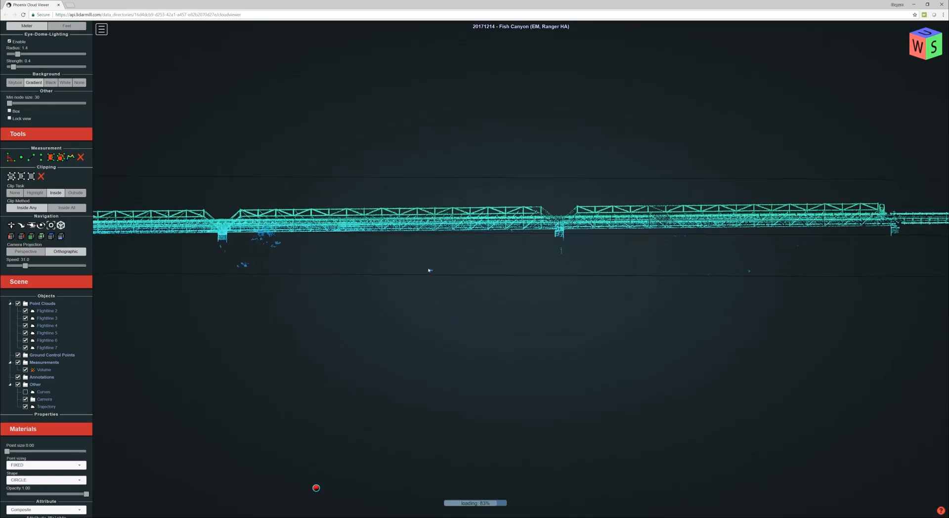
pyautogui.moveTo(428, 270); pyautogui.dragTo(450, 258)
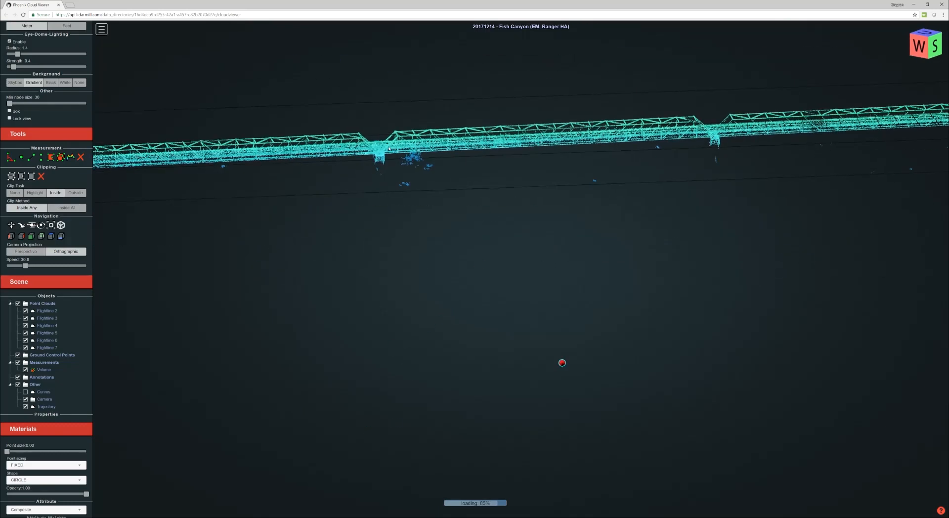
pyautogui.moveTo(416, 192); pyautogui.dragTo(415, 184)
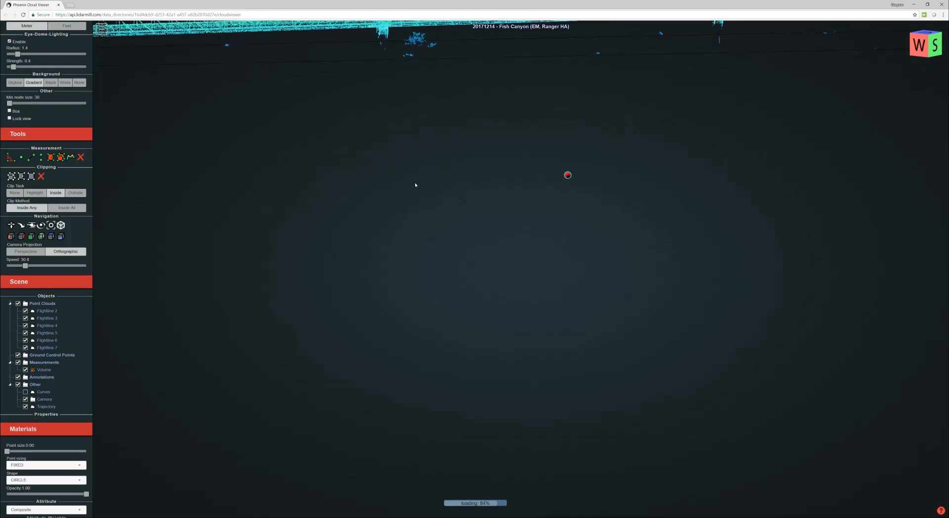
# Step: Set the clip task to Highlight and view the bridge within the surrounding point cloud
pyautogui.scroll(2, 47, 140)
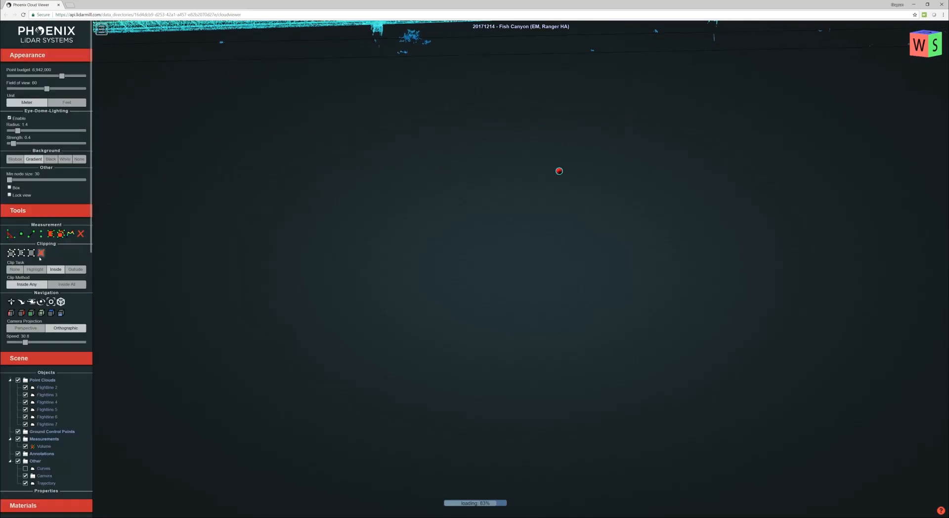
pyautogui.click(35, 272)
pyautogui.moveTo(464, 98); pyautogui.dragTo(446, 155, button='right')
pyautogui.moveTo(447, 155); pyautogui.dragTo(478, 286)
pyautogui.scroll(3, 493, 300)
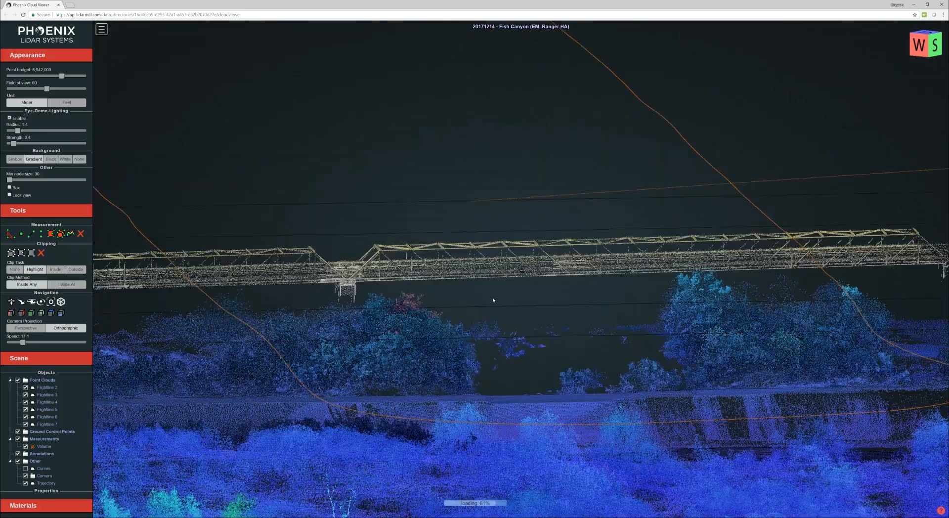
pyautogui.scroll(3, 489, 300)
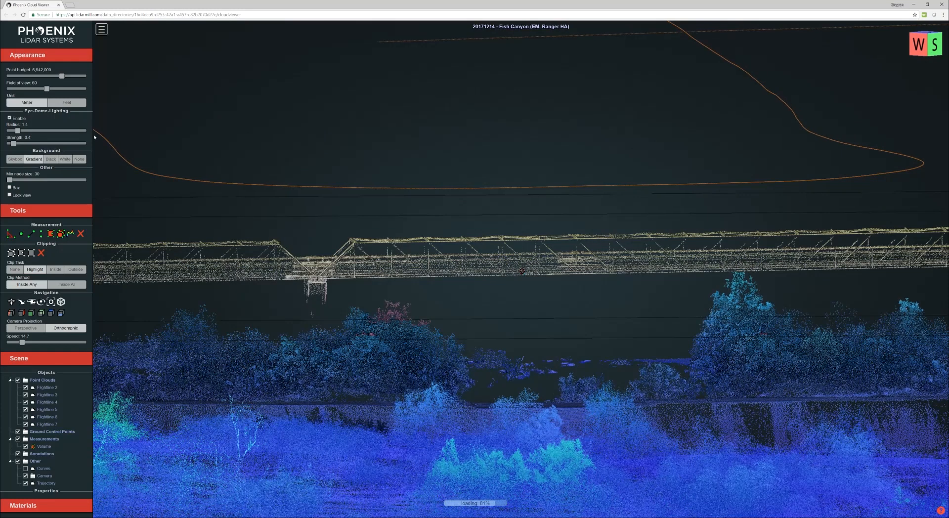
# Step: Set the clip task to Inside and examine the bridge's truss members up close from the side and obliquely
pyautogui.click(55, 270)
pyautogui.moveTo(498, 277); pyautogui.dragTo(474, 249)
pyautogui.scroll(6, 475, 250)
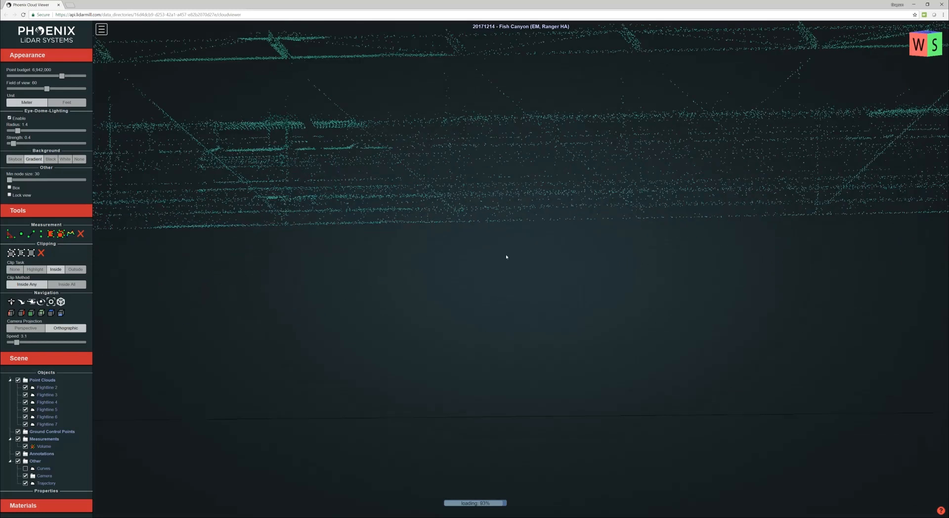
pyautogui.scroll(3, 457, 223)
pyautogui.moveTo(428, 172); pyautogui.dragTo(489, 208, button='right')
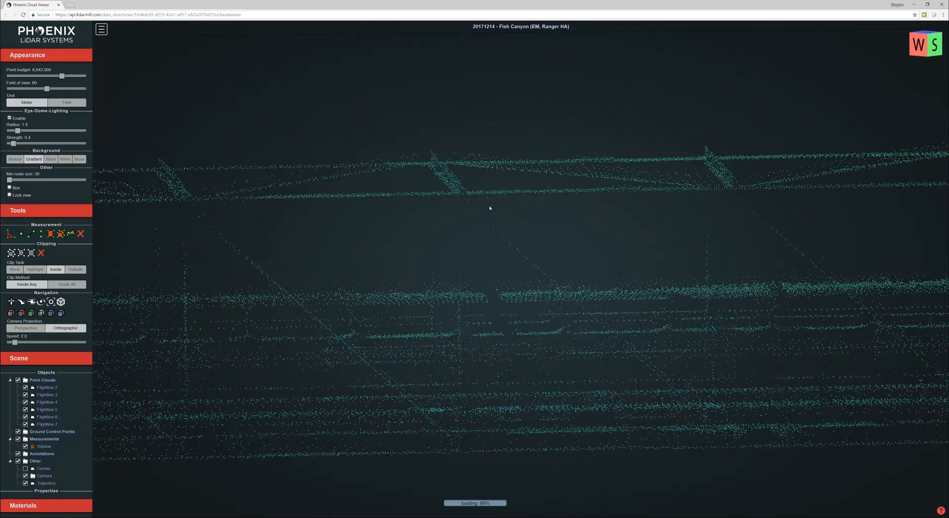
pyautogui.moveTo(490, 207); pyautogui.dragTo(478, 200)
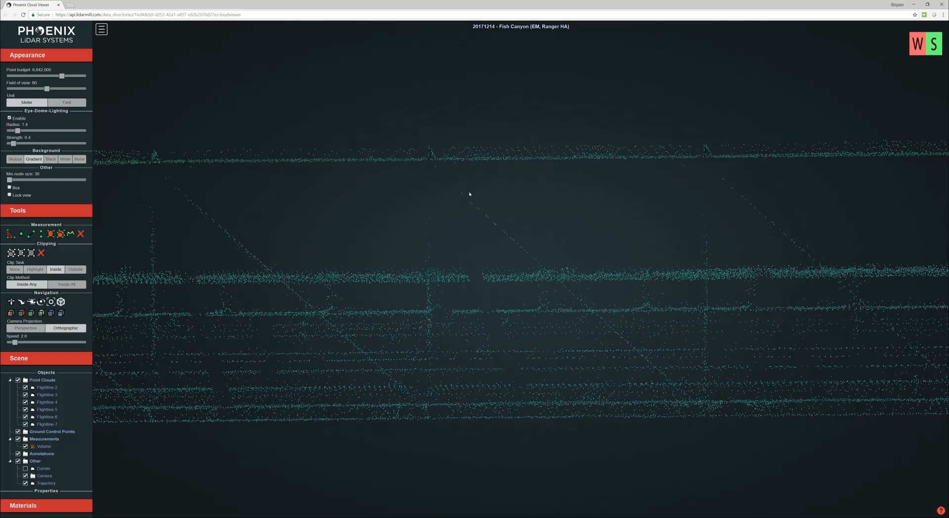
pyautogui.moveTo(369, 160)
pyautogui.mouseDown(button='right')
pyautogui.moveTo(466, 170)
pyautogui.moveTo(537, 195)
pyautogui.mouseUp(button='right')
pyautogui.scroll(-2, 365, 202)
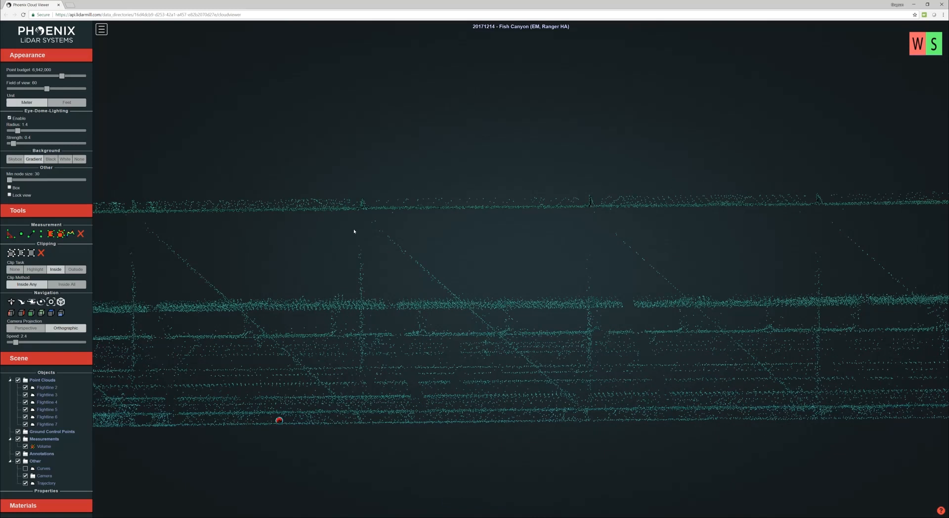
pyautogui.moveTo(344, 218); pyautogui.dragTo(368, 208)
pyautogui.moveTo(379, 240); pyautogui.dragTo(395, 280)
pyautogui.scroll(-3, 395, 280)
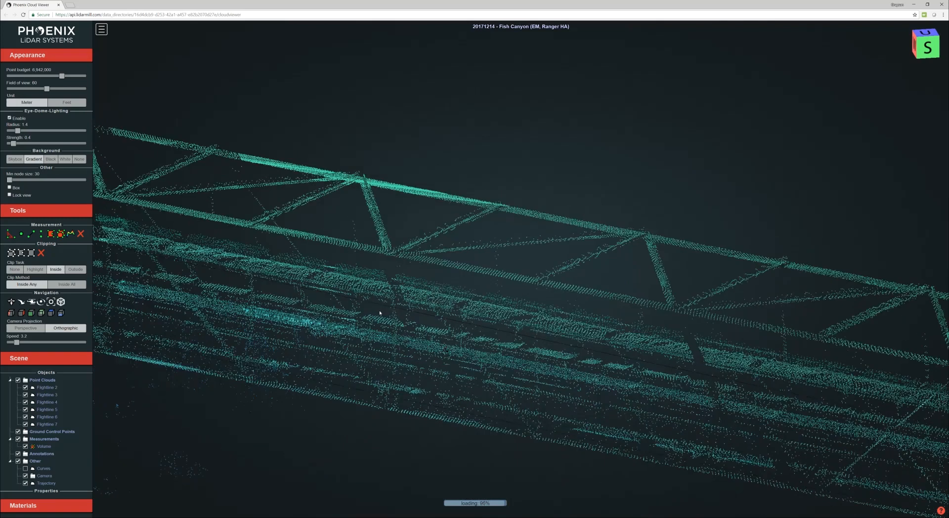
# Step: Raise the point budget to 10,000,000 and view the denser bridge points
pyautogui.moveTo(381, 313); pyautogui.dragTo(347, 297)
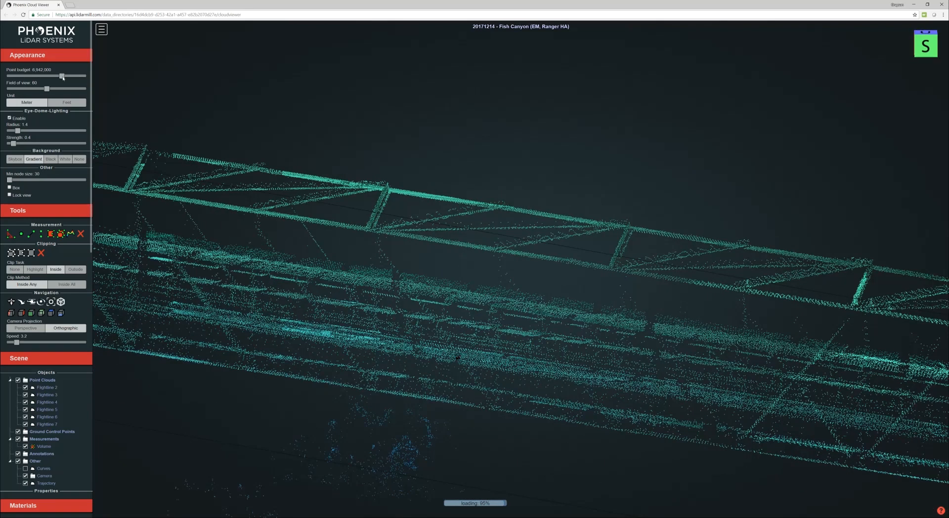
pyautogui.moveTo(289, 302); pyautogui.dragTo(399, 306)
pyautogui.scroll(-5, 326, 291)
pyautogui.scroll(-7, 399, 306)
pyautogui.moveTo(349, 286); pyautogui.dragTo(396, 306)
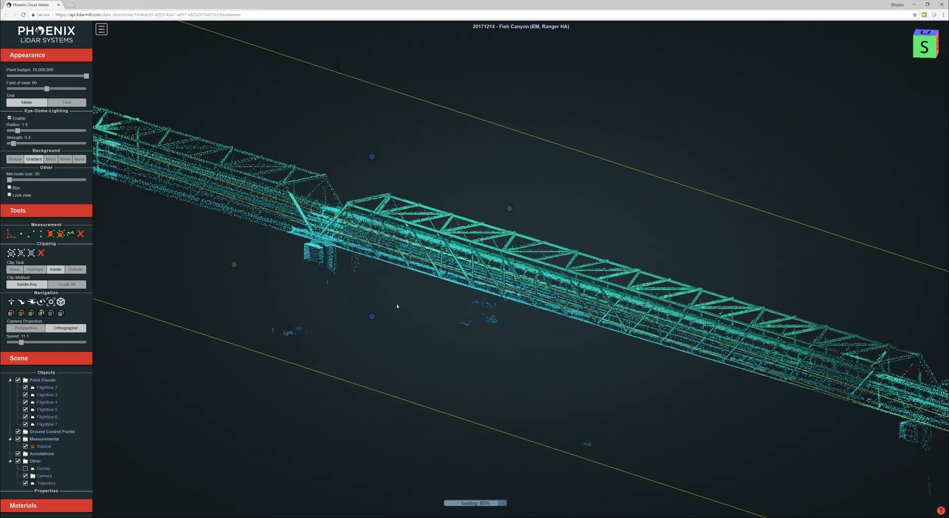
# Step: Align the camera squarely with the clip volume's long side and view the full length of the bridge
pyautogui.scroll(-4, 387, 284)
pyautogui.scroll(-8, 387, 283)
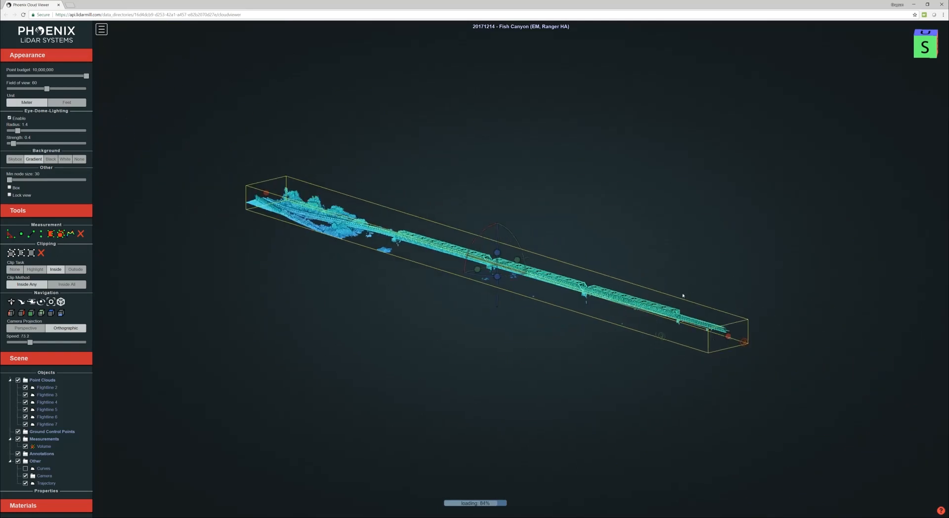
pyautogui.click(658, 338)
pyautogui.scroll(7, 595, 309)
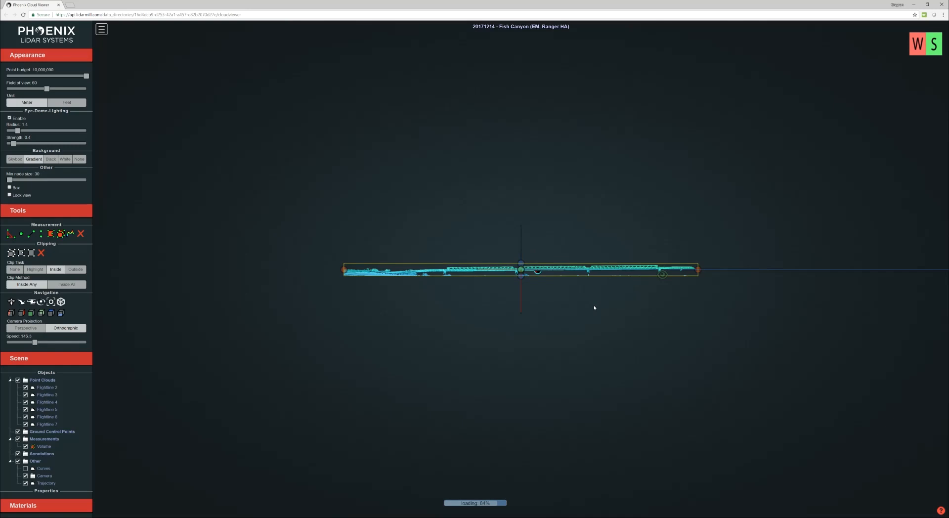
pyautogui.scroll(3, 550, 321)
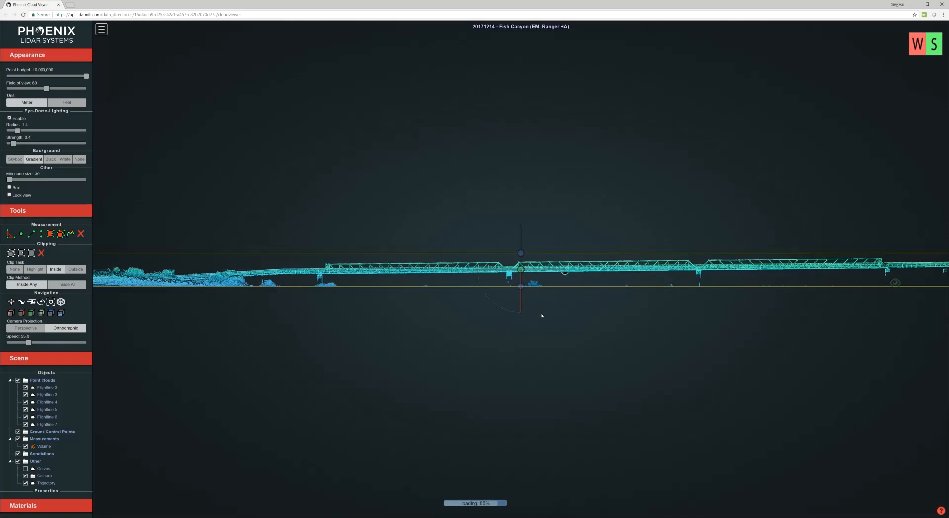
pyautogui.scroll(-4, 659, 333)
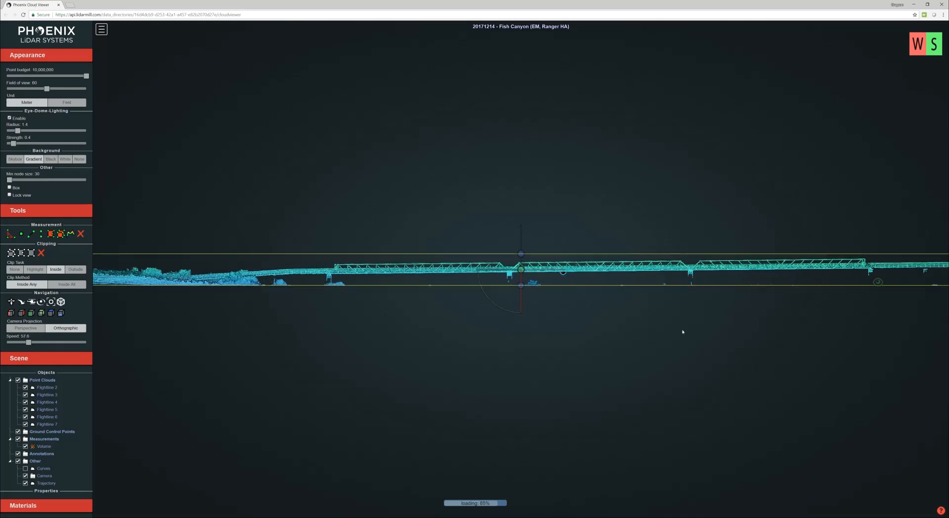
pyautogui.scroll(-9, 702, 283)
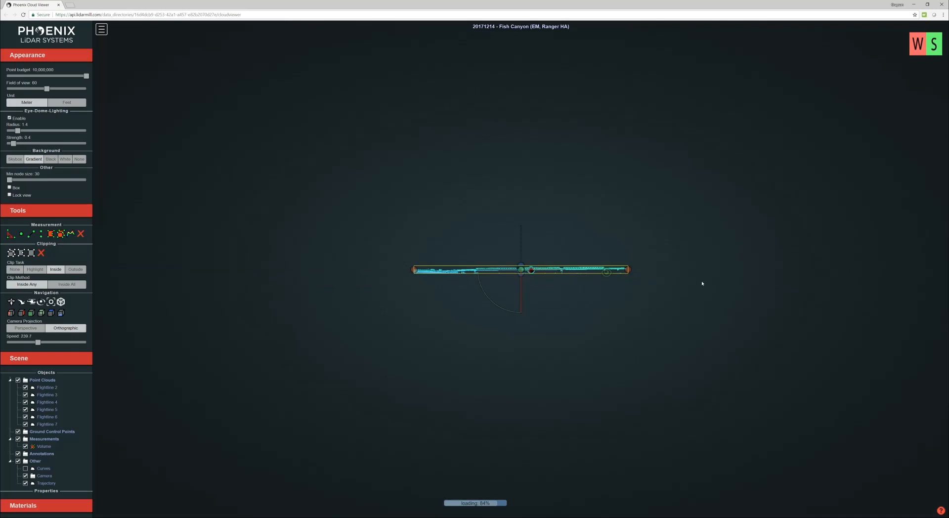
# Step: Align the camera squarely with the clip volume's narrow end and view the bridge's cross-section
pyautogui.scroll(5, 614, 303)
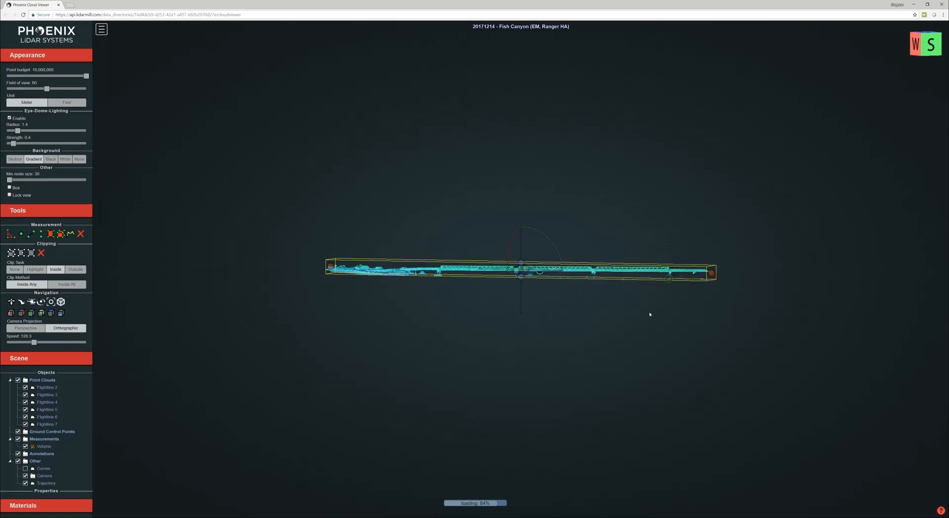
pyautogui.scroll(3, 651, 283)
pyautogui.moveTo(712, 322); pyautogui.dragTo(676, 315)
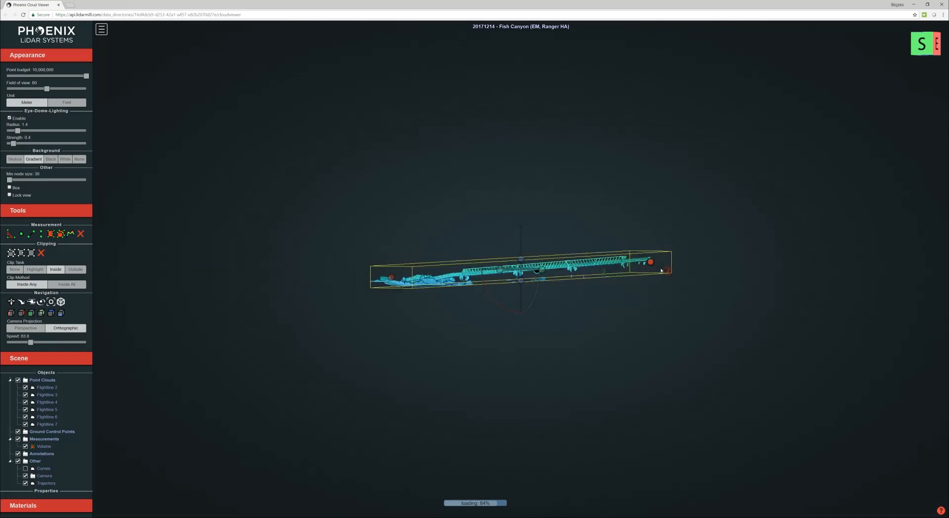
pyautogui.scroll(-3, 665, 273)
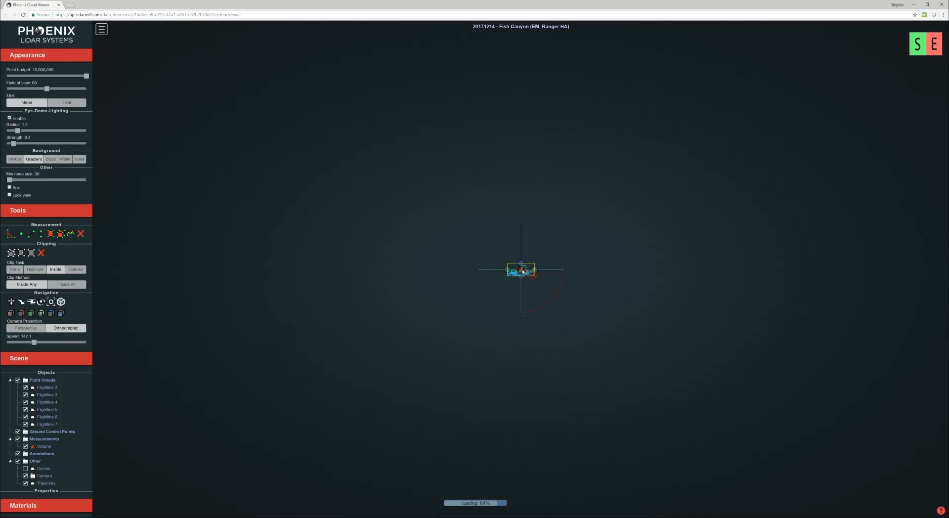
pyautogui.scroll(15, 523, 271)
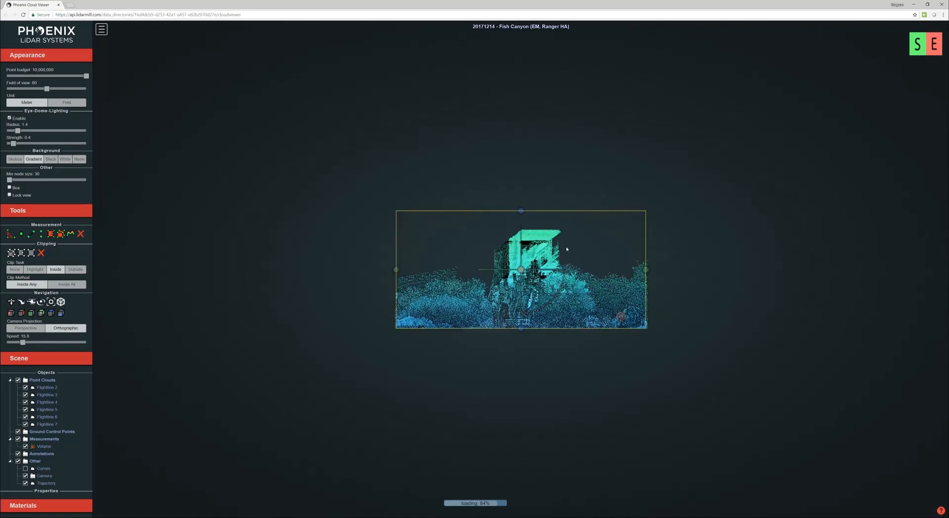
# Step: View the clipped bridge obliquely from above and deselect the volume
pyautogui.moveTo(566, 249); pyautogui.dragTo(586, 274)
pyautogui.scroll(-4, 587, 282)
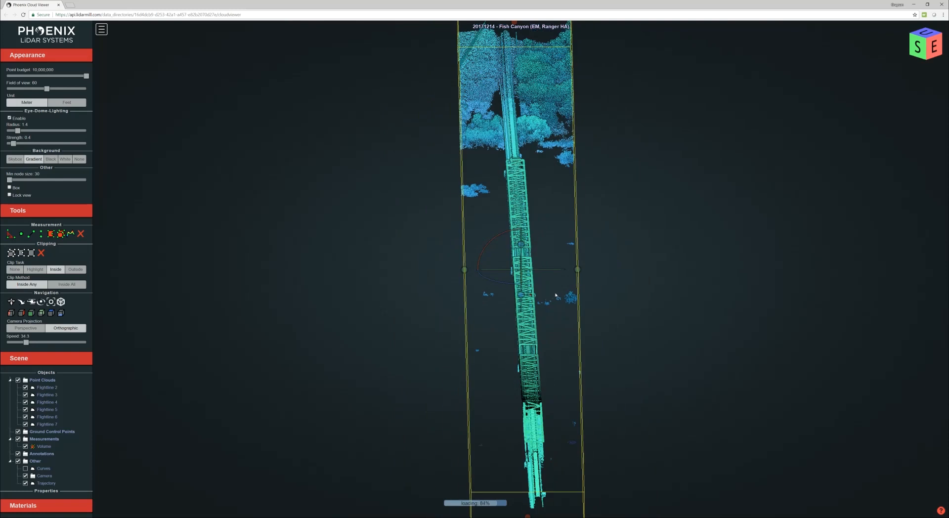
pyautogui.scroll(-2, 556, 295)
pyautogui.moveTo(476, 347); pyautogui.dragTo(685, 352)
pyautogui.click(258, 311)
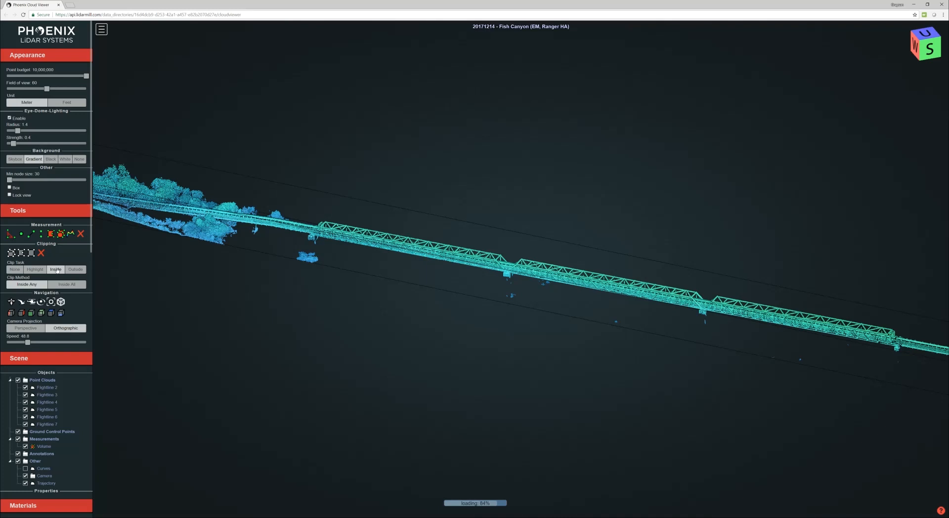
# Step: Set the clip task to Highlight and view the bridge corridor against the whole point cloud
pyautogui.click(36, 270)
pyautogui.scroll(-5, 354, 307)
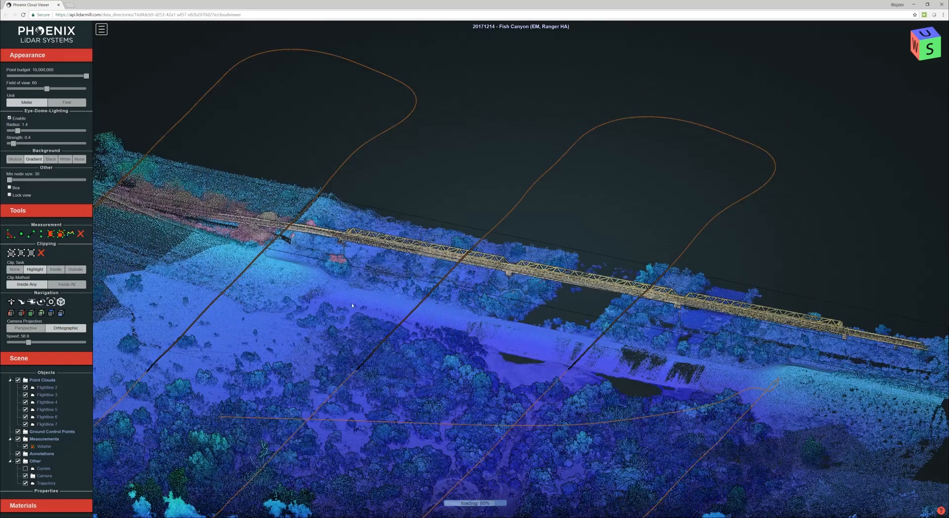
pyautogui.moveTo(207, 315); pyautogui.dragTo(255, 308)
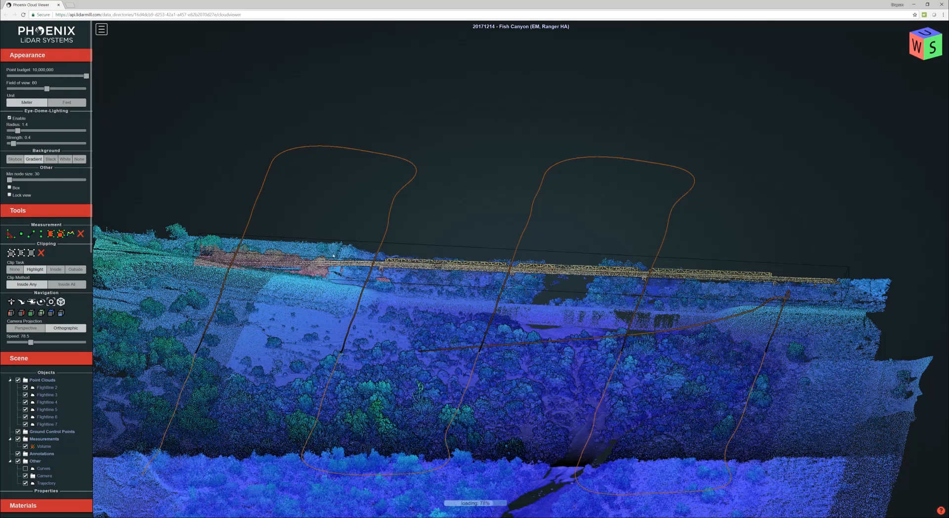
# Step: Replace the existing clip volume with a polygon clip volume drawn around the full bridge corridor from directly above
pyautogui.moveTo(334, 256); pyautogui.dragTo(301, 333)
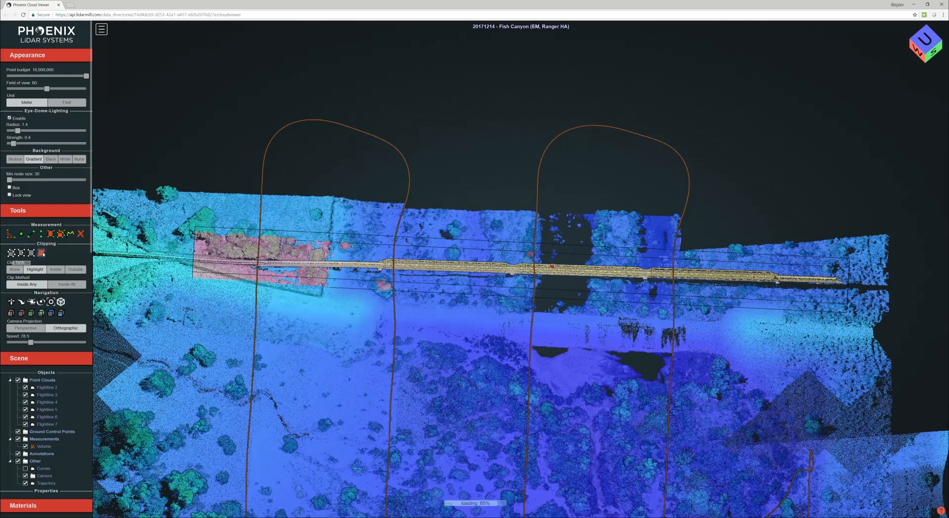
pyautogui.click(42, 253)
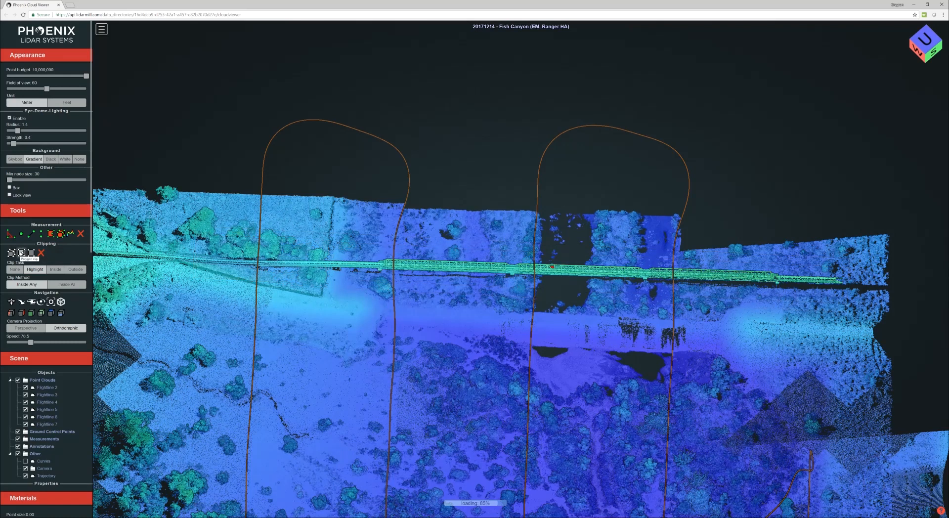
pyautogui.moveTo(359, 303); pyautogui.dragTo(357, 349)
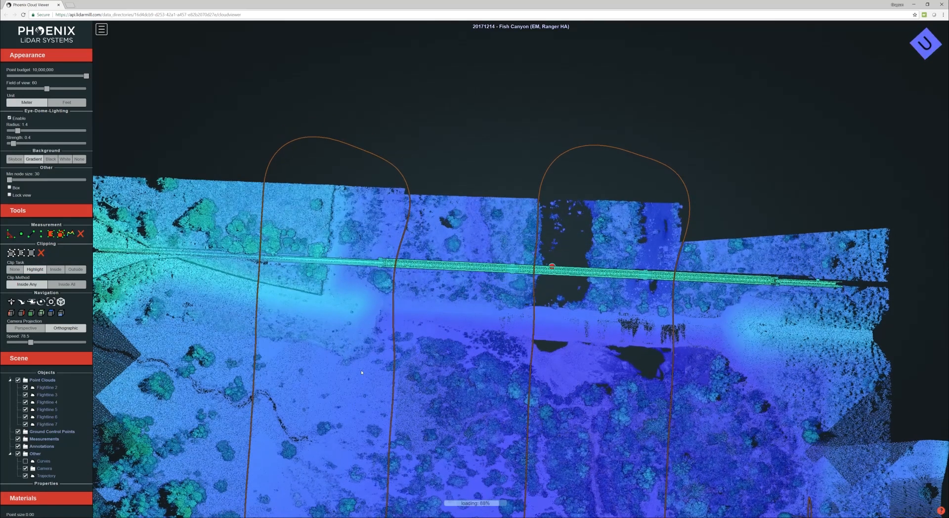
pyautogui.click(31, 253)
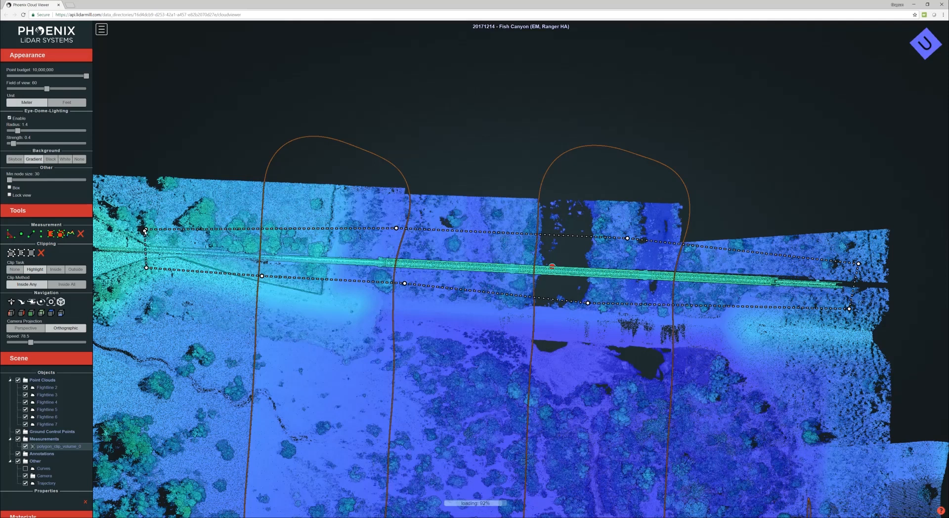
pyautogui.rightClick(858, 263)
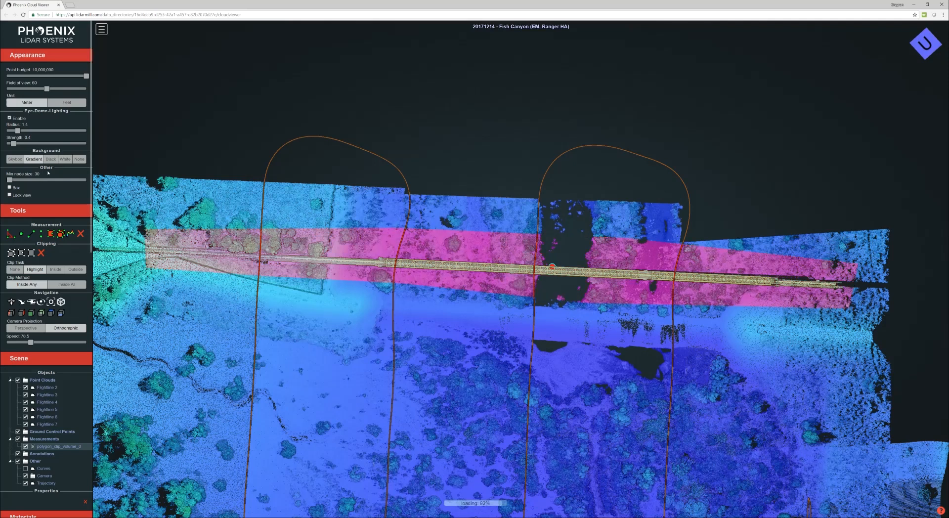
# Step: Set the clip task to Inside and view the polygon-clipped bridge corridor from the side and obliquely from above
pyautogui.click(56, 270)
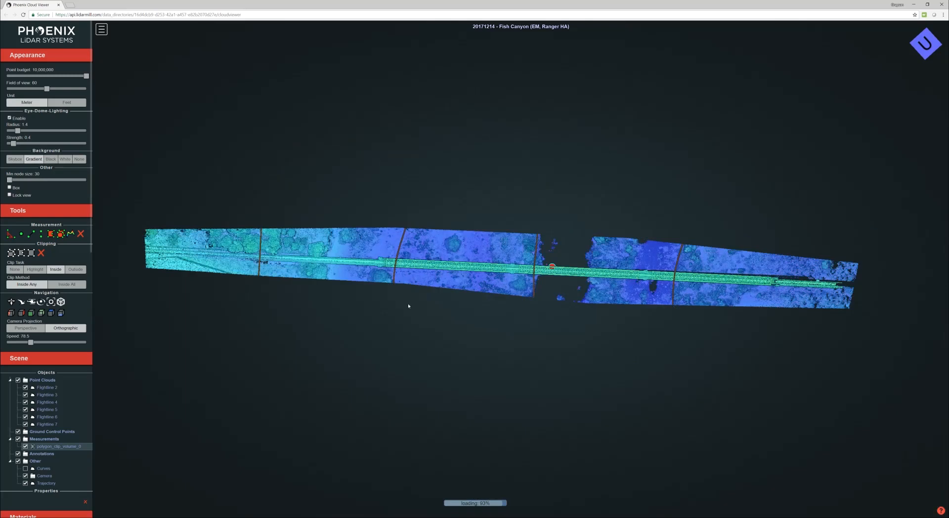
pyautogui.moveTo(447, 306); pyautogui.dragTo(458, 155)
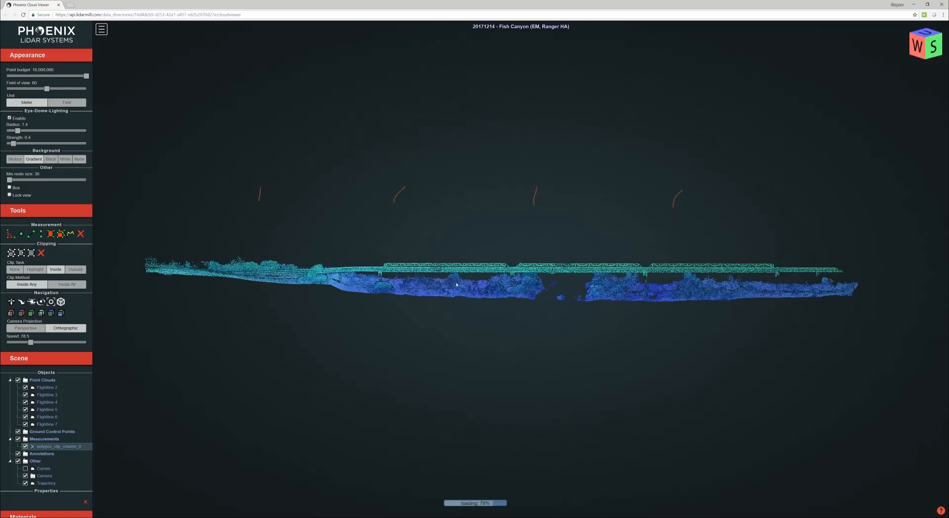
pyautogui.scroll(5, 476, 282)
pyautogui.moveTo(477, 282); pyautogui.dragTo(377, 306)
pyautogui.scroll(-4, 377, 306)
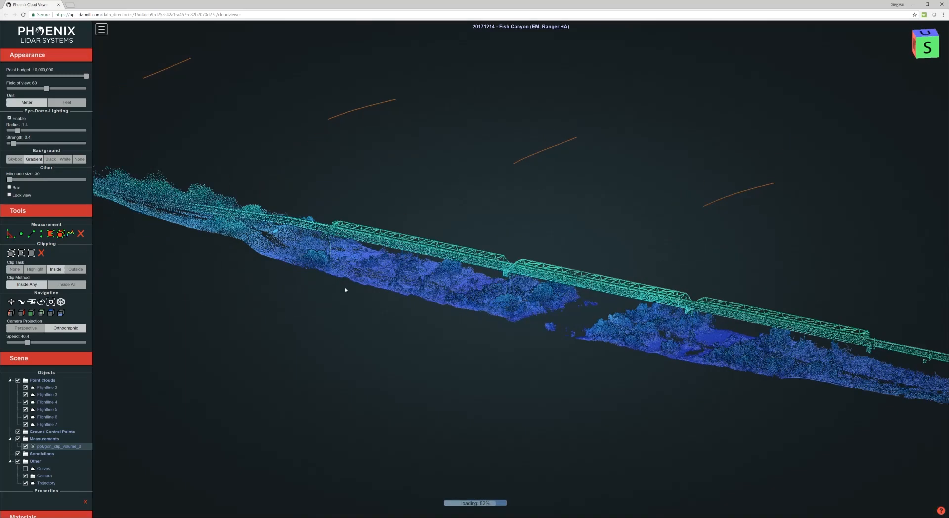
pyautogui.scroll(-2, 354, 293)
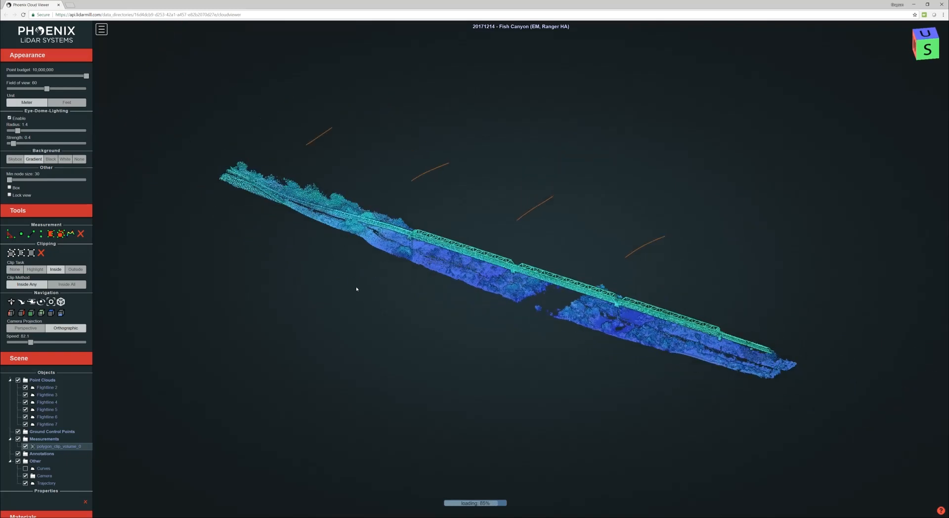
pyautogui.moveTo(356, 290); pyautogui.dragTo(286, 303)
pyautogui.scroll(-2, 282, 303)
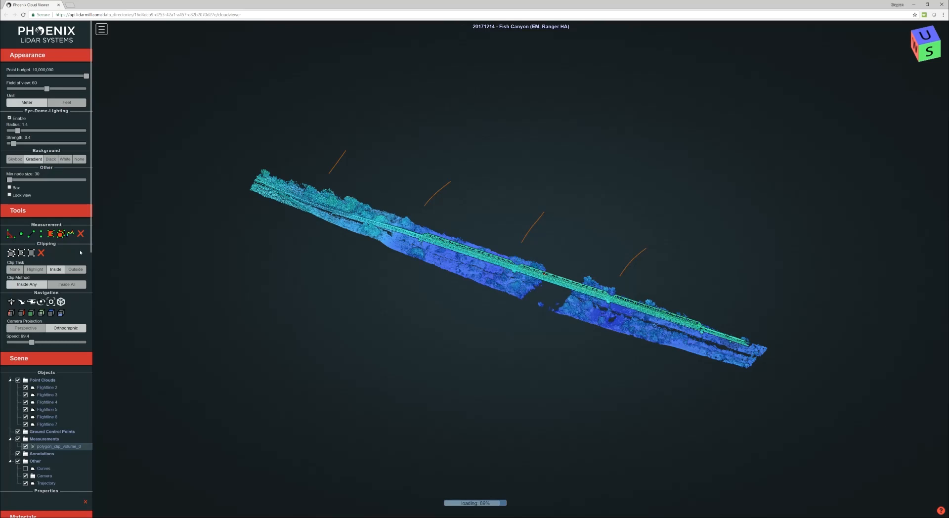
# Step: Remove the polygon clip volume and view the whole point cloud from directly above
pyautogui.click(42, 252)
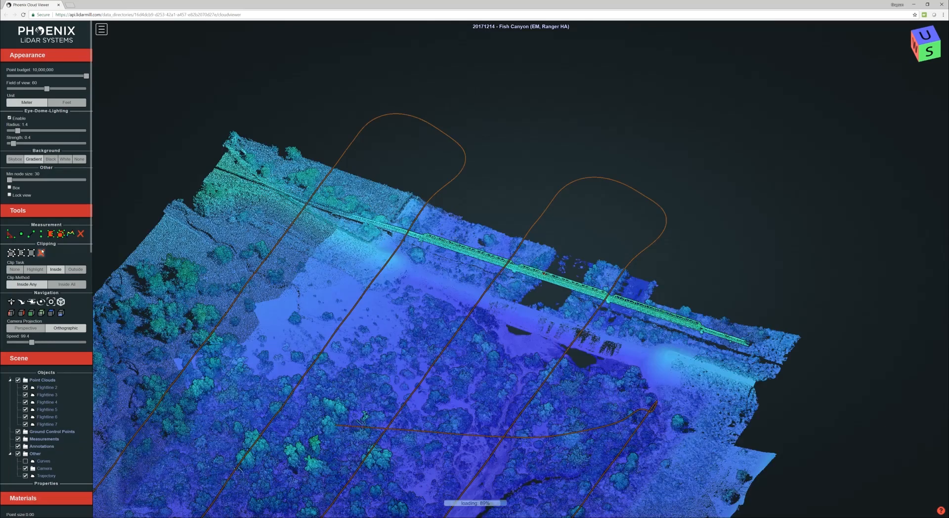
pyautogui.moveTo(257, 266); pyautogui.dragTo(359, 371)
pyautogui.moveTo(359, 371); pyautogui.dragTo(337, 321, button='right')
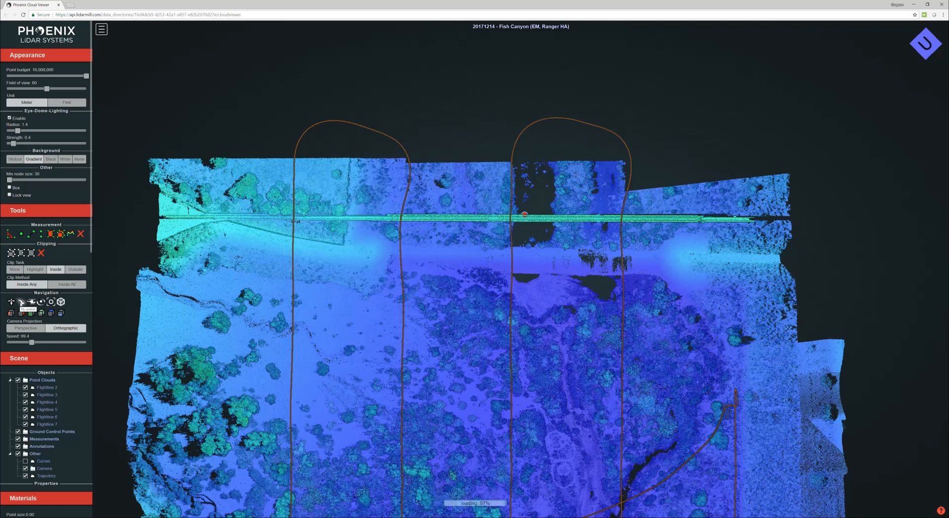
pyautogui.moveTo(361, 350); pyautogui.dragTo(371, 294)
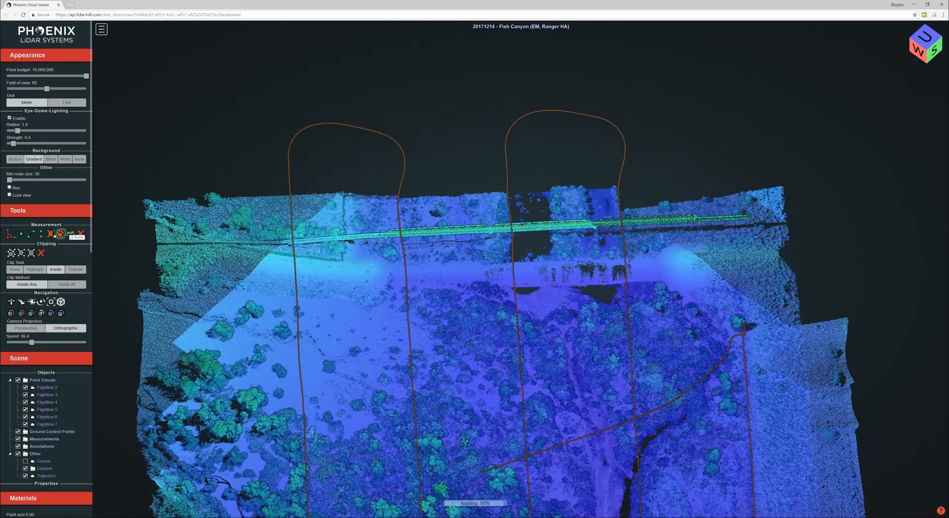
pyautogui.moveTo(401, 368); pyautogui.dragTo(402, 423)
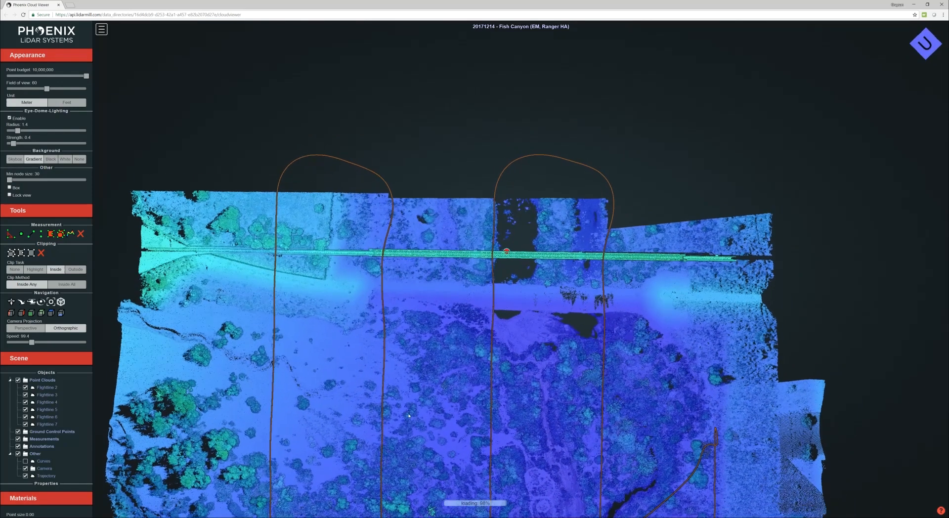
# Step: Draw a multi-segment height profile along the bridge and back across the terrain beside it, and delete it
pyautogui.click(71, 234)
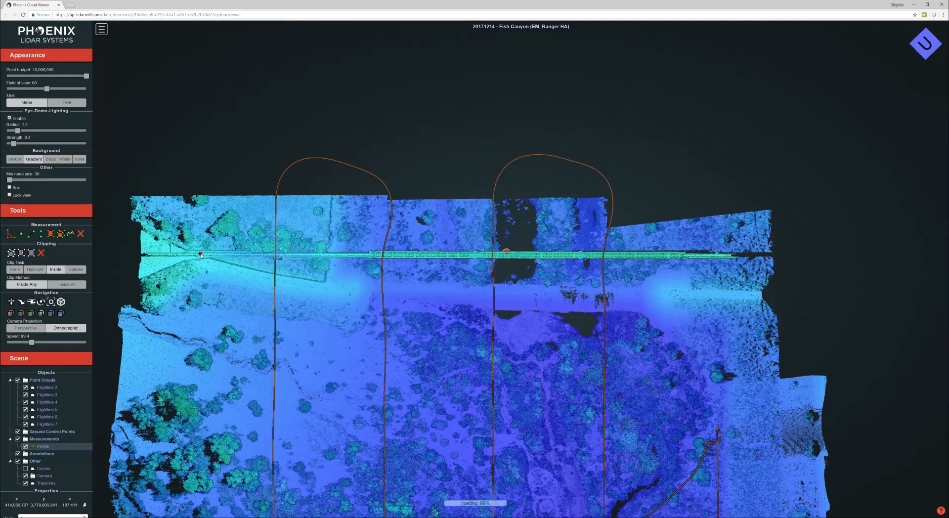
pyautogui.click(201, 255)
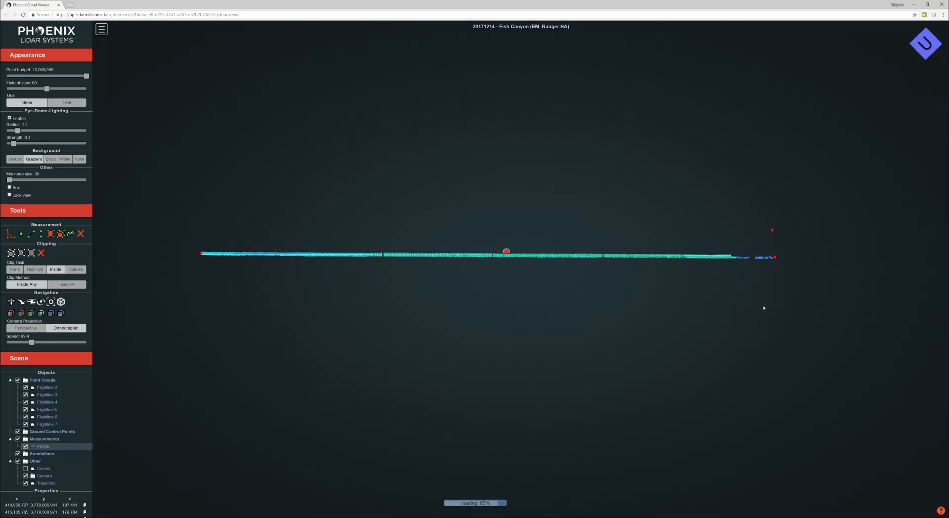
pyautogui.click(752, 328)
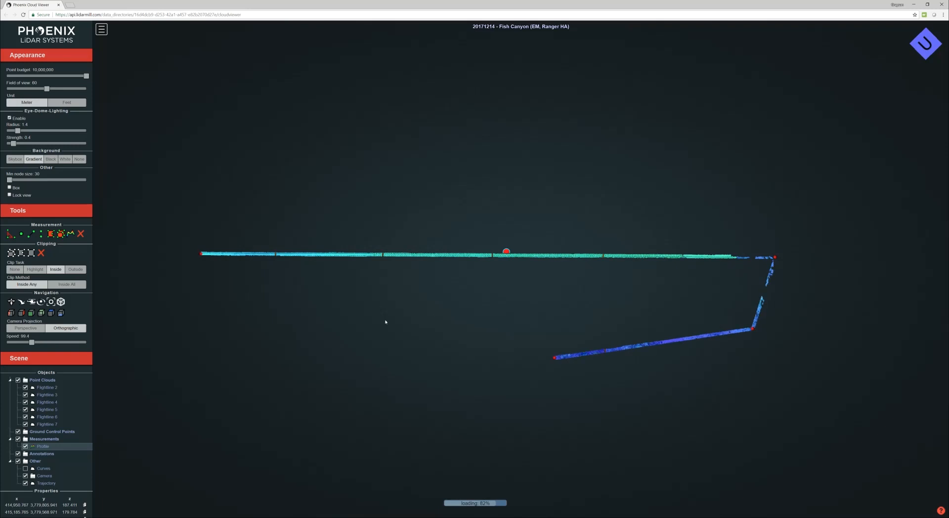
pyautogui.click(554, 356)
pyautogui.click(457, 316)
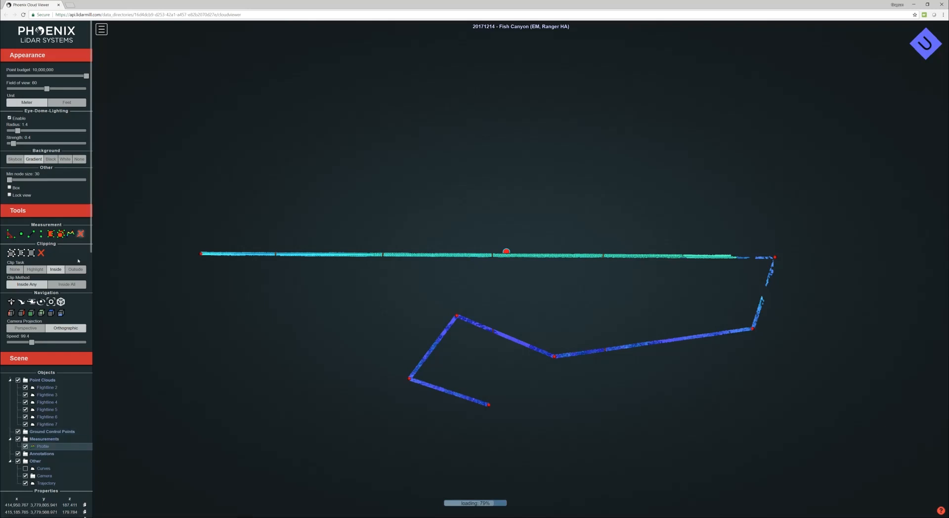
pyautogui.click(81, 233)
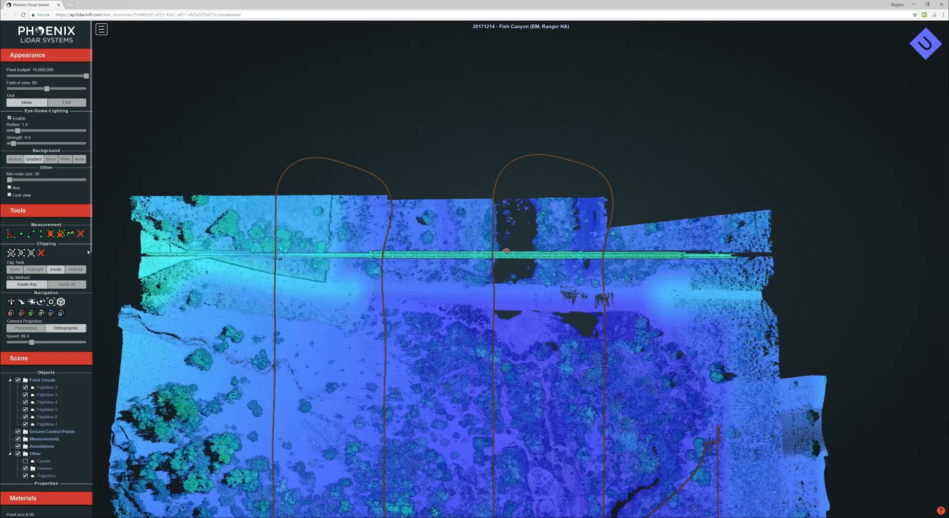
# Step: Set the clip task to Highlight and draw a straight height profile along the full length of the bridge
pyautogui.click(34, 269)
pyautogui.click(55, 270)
pyautogui.click(45, 270)
pyautogui.click(71, 233)
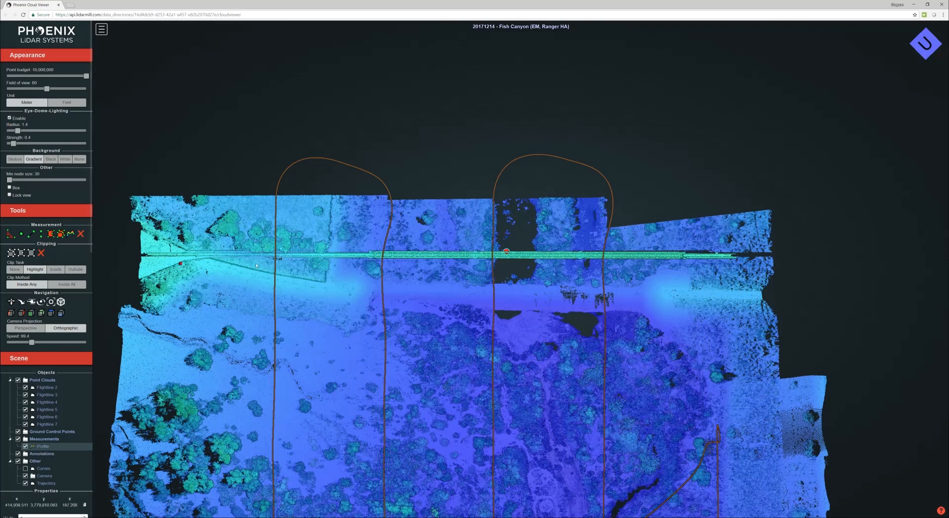
pyautogui.click(194, 254)
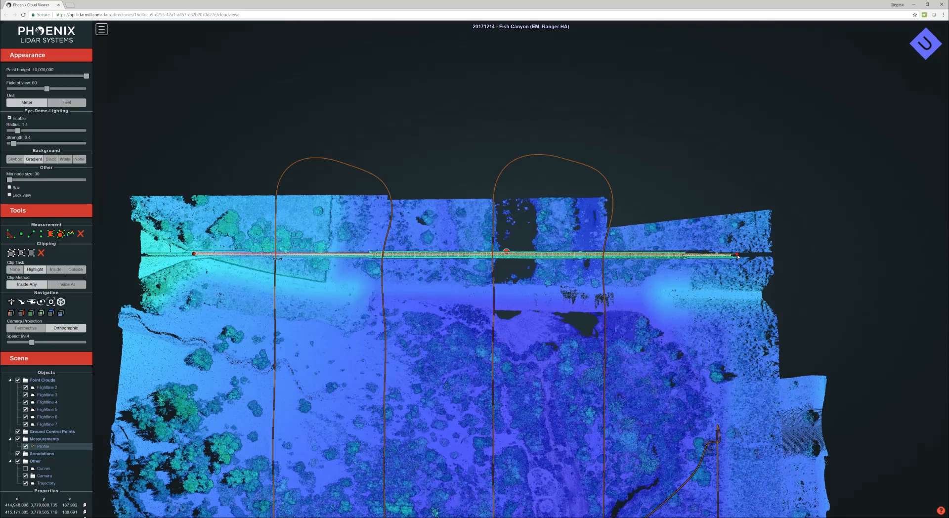
# Step: Set the bridge profile's width to 5 m and view the highlighted strip up close from directly above
pyautogui.moveTo(603, 312); pyautogui.dragTo(717, 290)
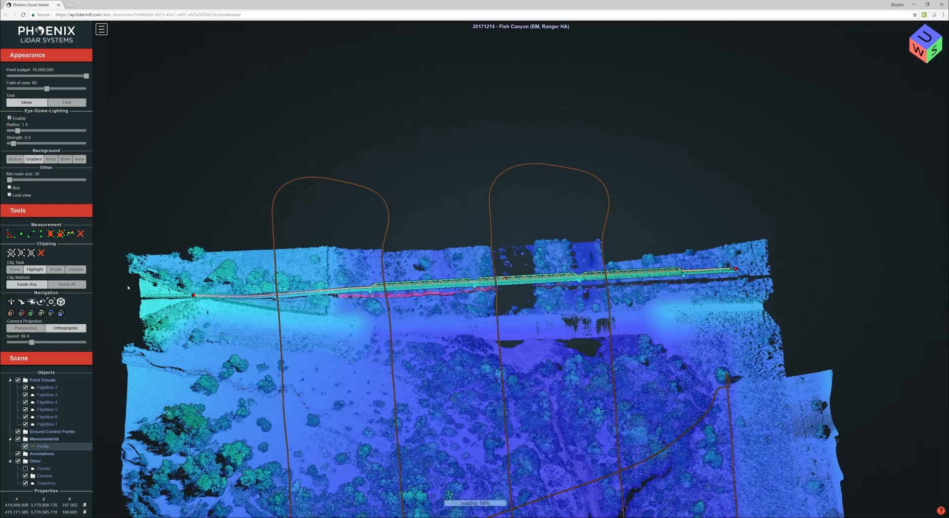
pyautogui.moveTo(303, 289); pyautogui.dragTo(298, 341)
pyautogui.scroll(-3, 65, 438)
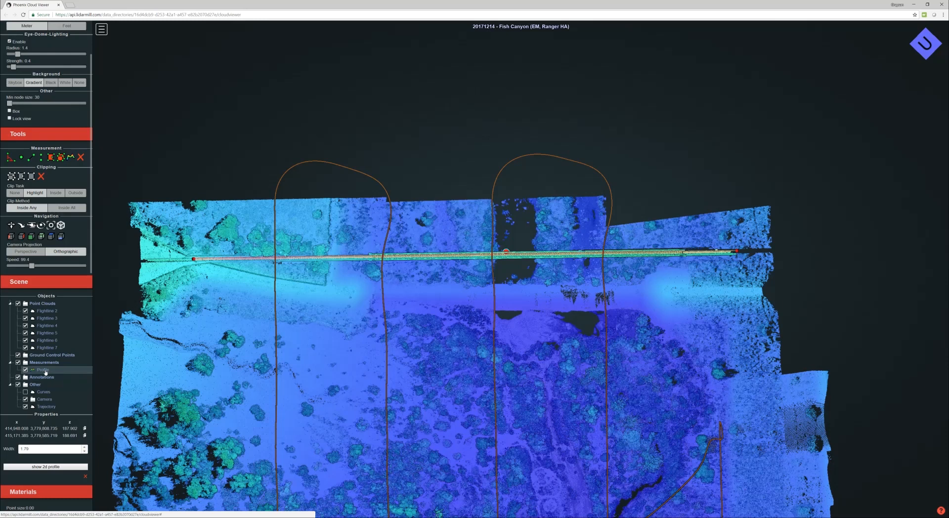
pyautogui.moveTo(31, 448); pyautogui.dragTo(16, 446)
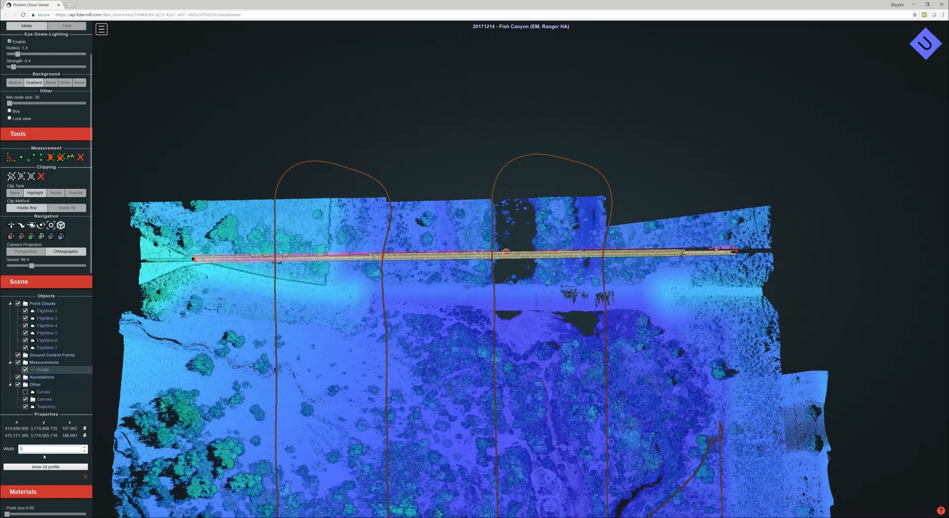
pyautogui.click(46, 406)
pyautogui.scroll(3, 356, 269)
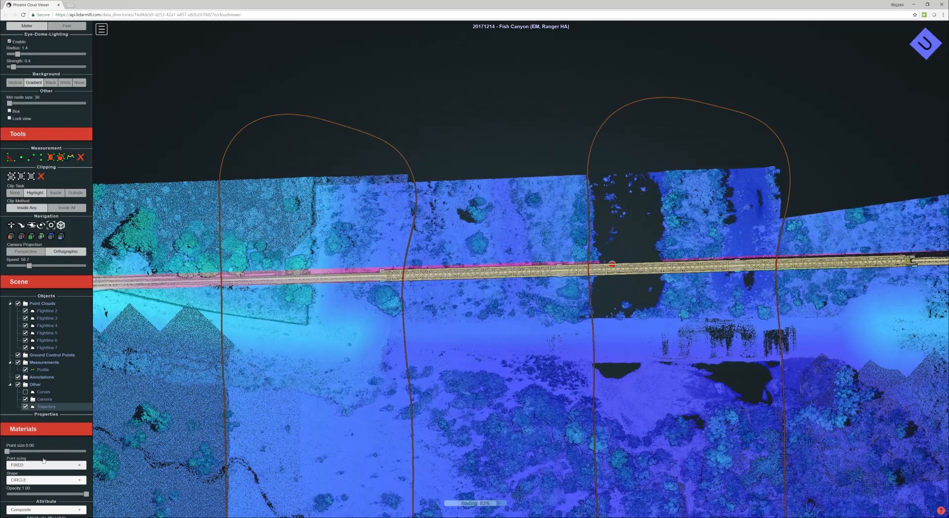
# Step: Reselect the bridge profile, try a larger width, and set the width back to 5 m
pyautogui.scroll(-5, 43, 425)
pyautogui.scroll(3, 55, 346)
pyautogui.scroll(-5, 57, 306)
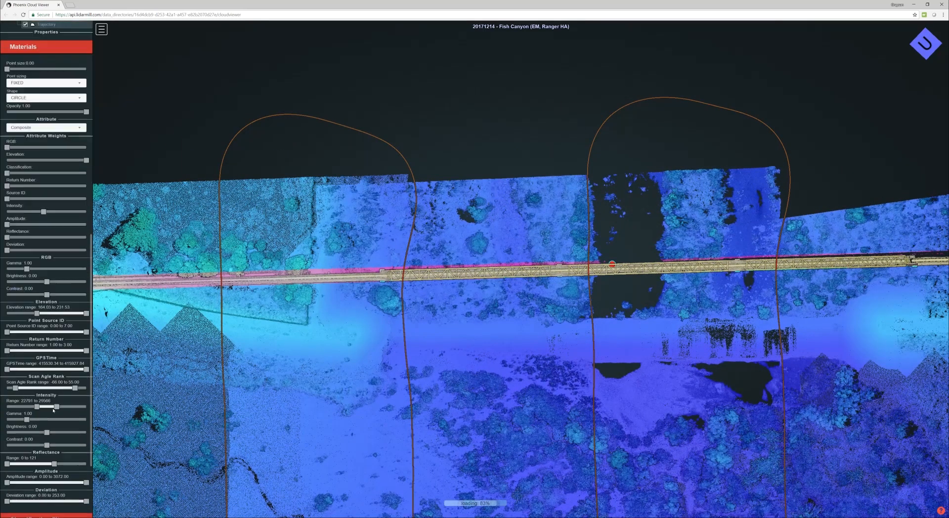
pyautogui.scroll(5, 60, 276)
pyautogui.click(43, 218)
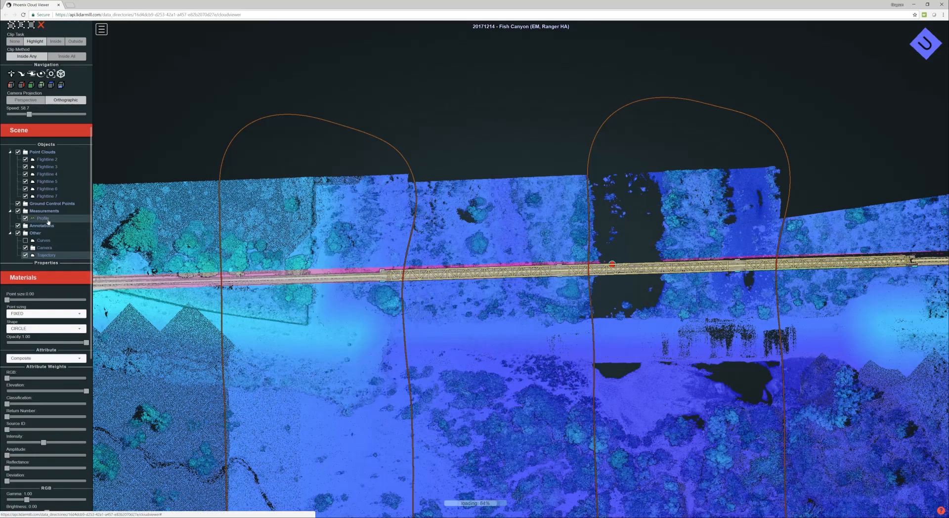
pyautogui.click(85, 295)
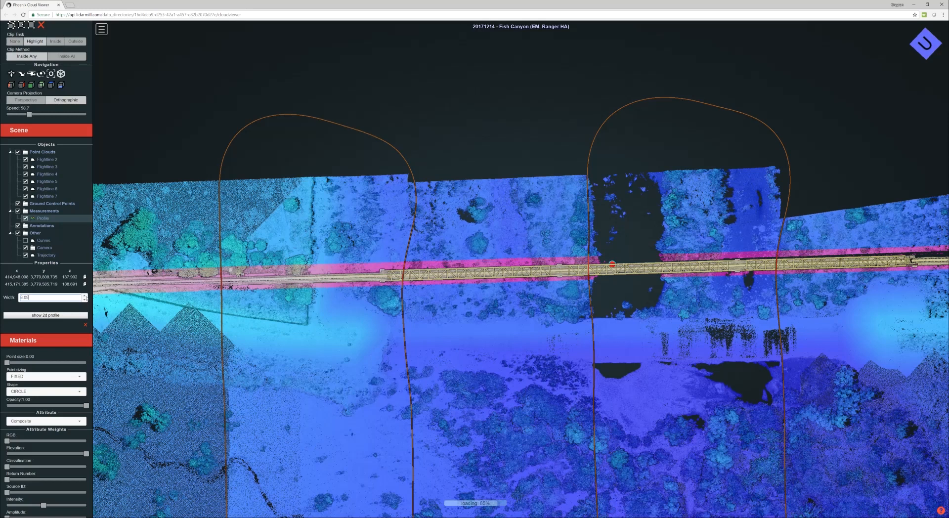
pyautogui.click(85, 300)
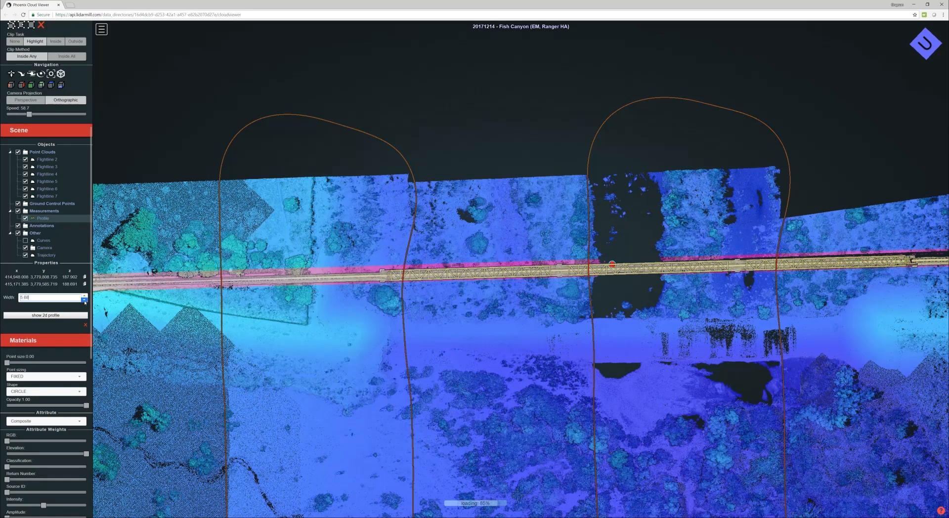
pyautogui.moveTo(29, 297); pyautogui.dragTo(0, 297)
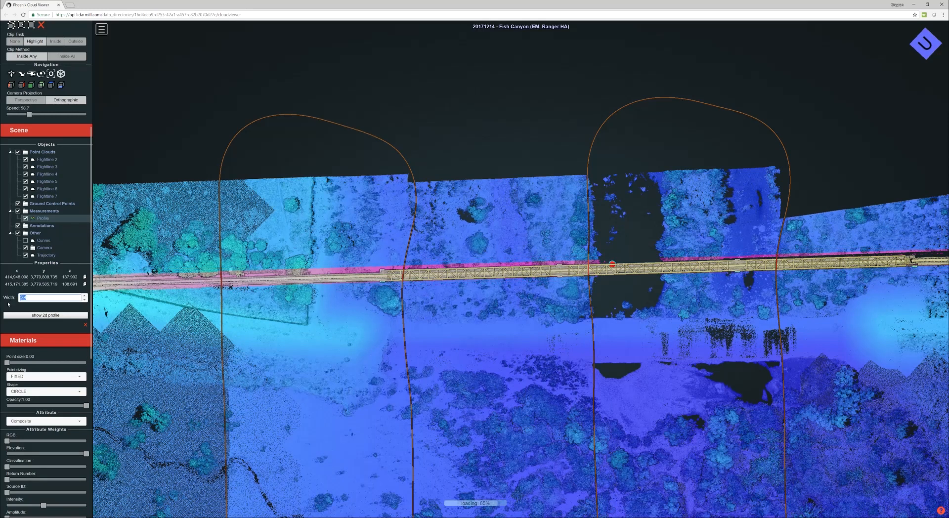
# Step: Set the clip task to Inside and view the profile-clipped bridge up close from the side
pyautogui.scroll(-3, 405, 344)
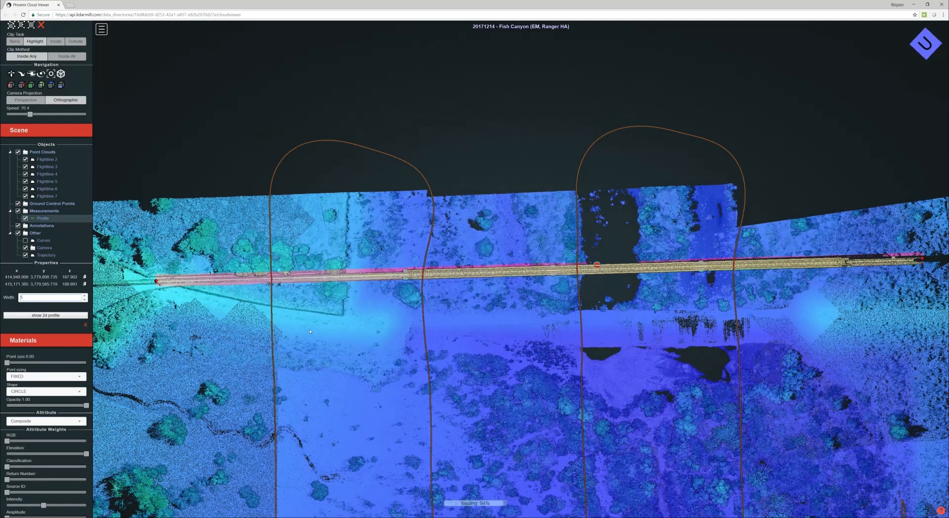
pyautogui.scroll(-2, 314, 379)
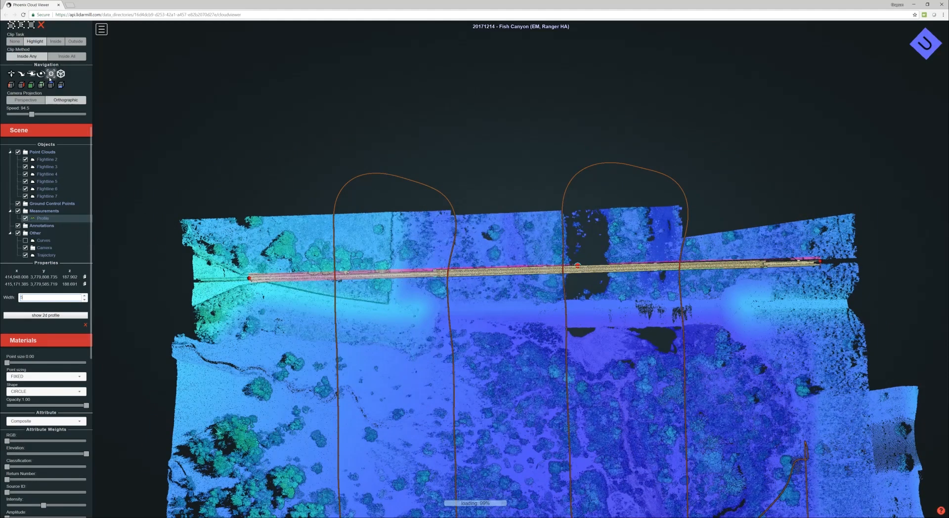
pyautogui.click(54, 42)
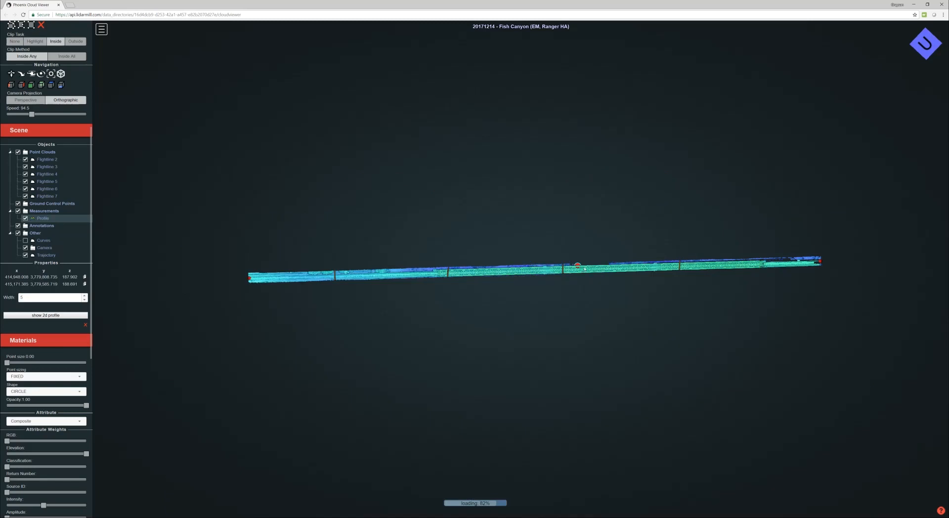
pyautogui.scroll(10, 531, 266)
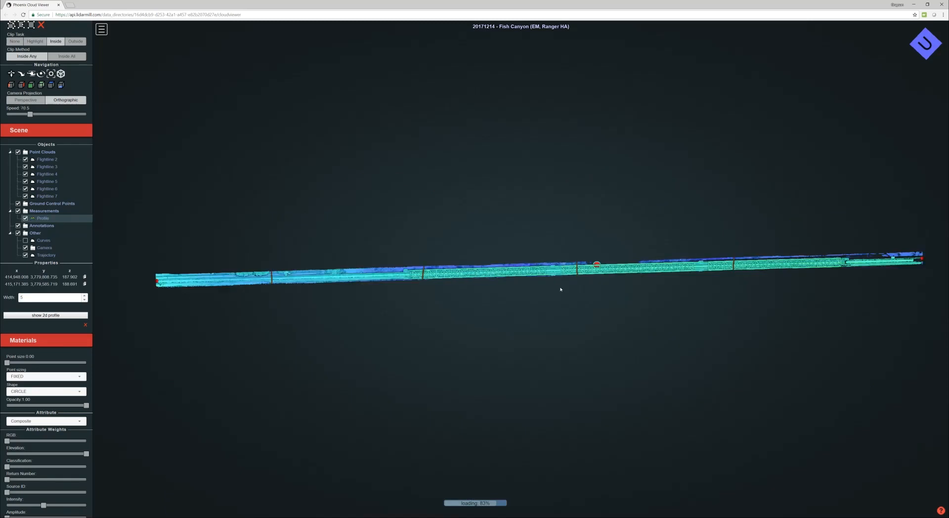
pyautogui.moveTo(557, 341); pyautogui.dragTo(543, 267)
pyautogui.moveTo(542, 314); pyautogui.dragTo(531, 233, button='right')
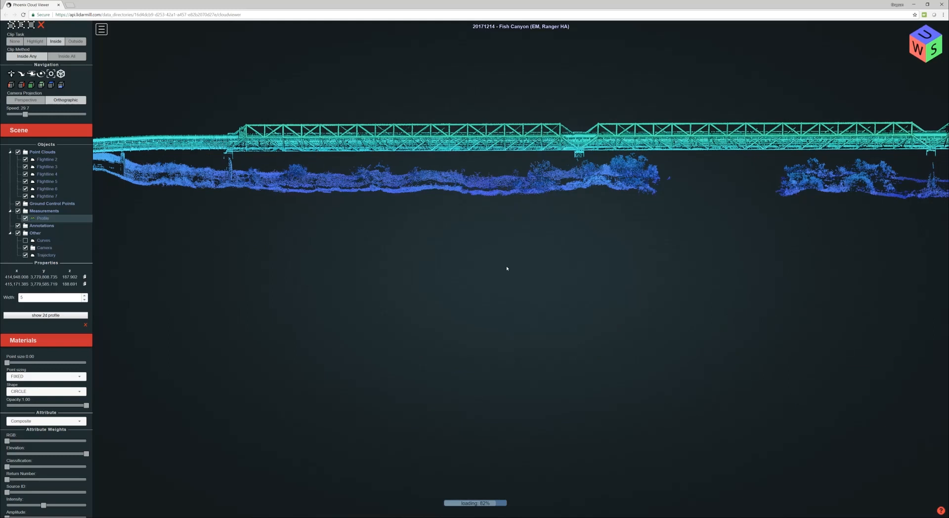
# Step: Face the profile-clipped bridge straight from the side and show the 2D profile of the selected bridge profile
pyautogui.scroll(-2, 505, 269)
pyautogui.moveTo(428, 270); pyautogui.dragTo(394, 313, button='right')
pyautogui.moveTo(394, 313); pyautogui.dragTo(439, 299)
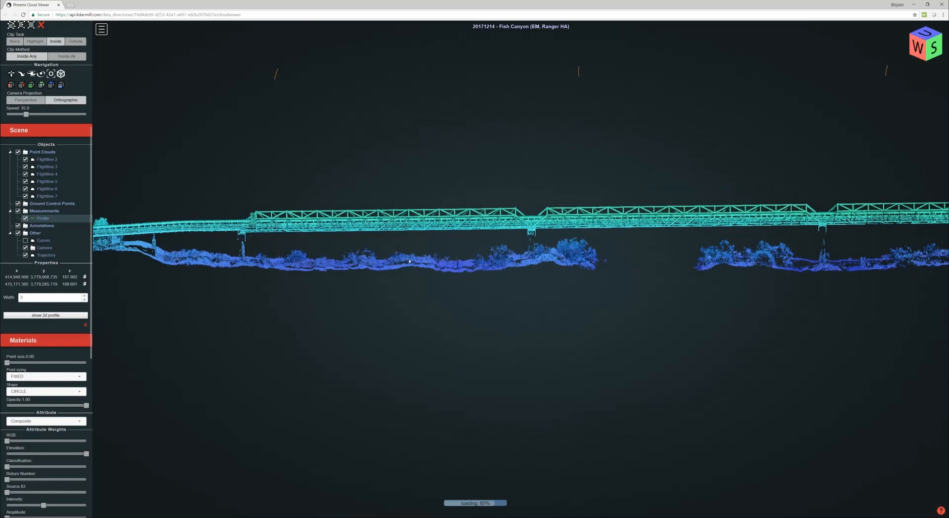
pyautogui.moveTo(514, 319); pyautogui.dragTo(512, 275)
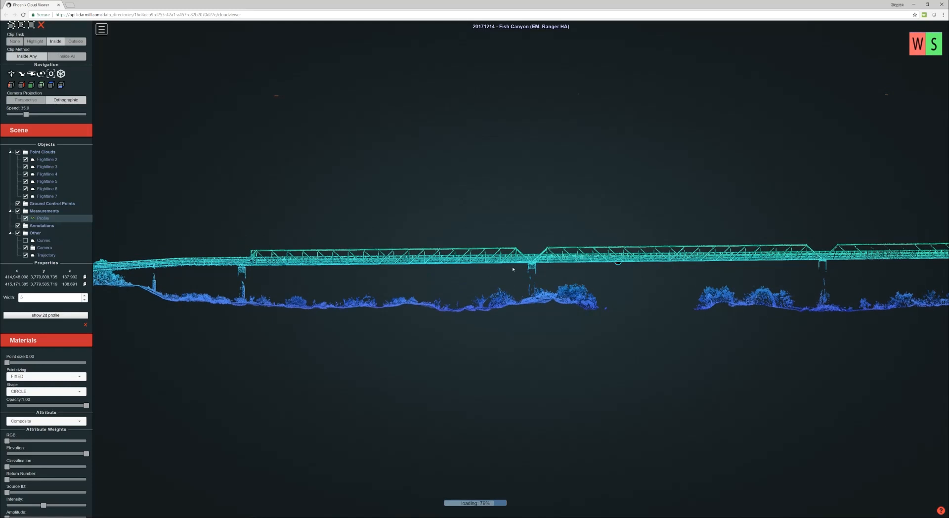
pyautogui.scroll(3, 511, 269)
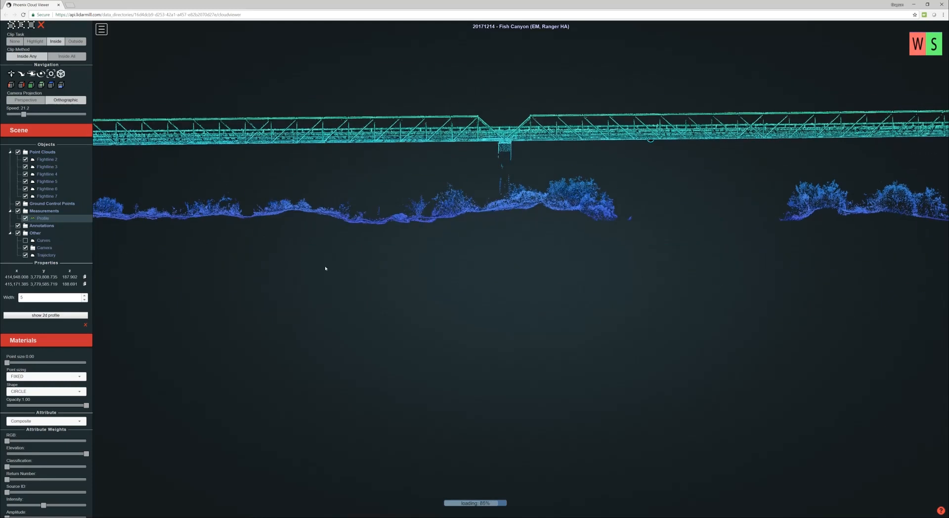
pyautogui.click(46, 316)
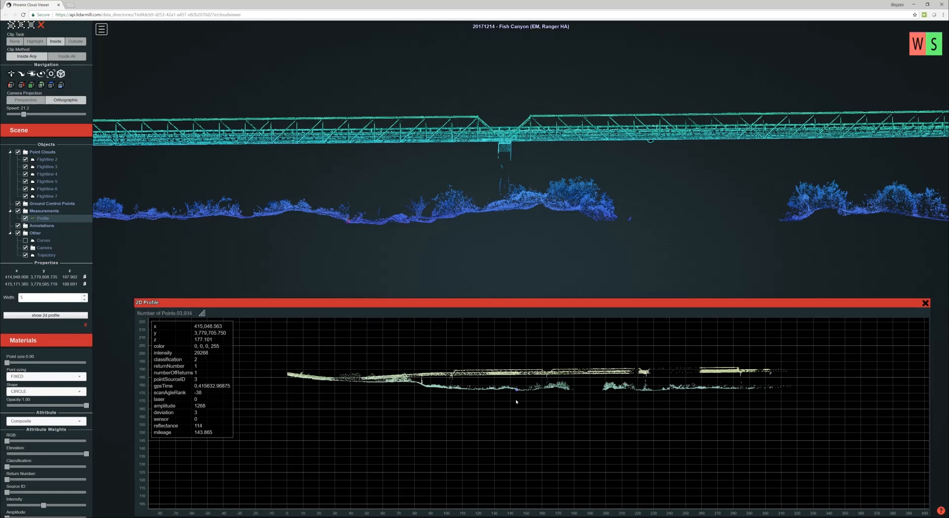
# Step: Enlarge the bridge section in the 2D profile and set the point cloud attribute to Elevation
pyautogui.scroll(4, 509, 401)
pyautogui.scroll(3, 437, 396)
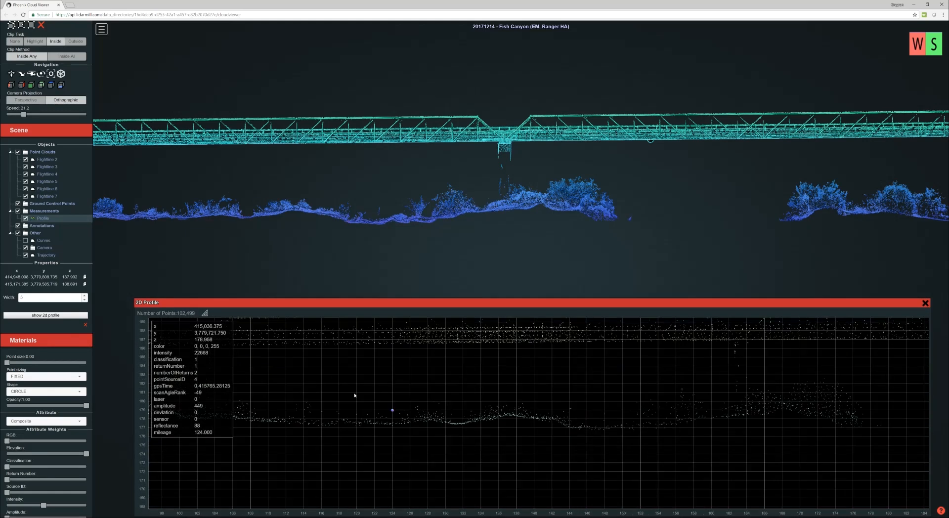
pyautogui.scroll(1, 394, 404)
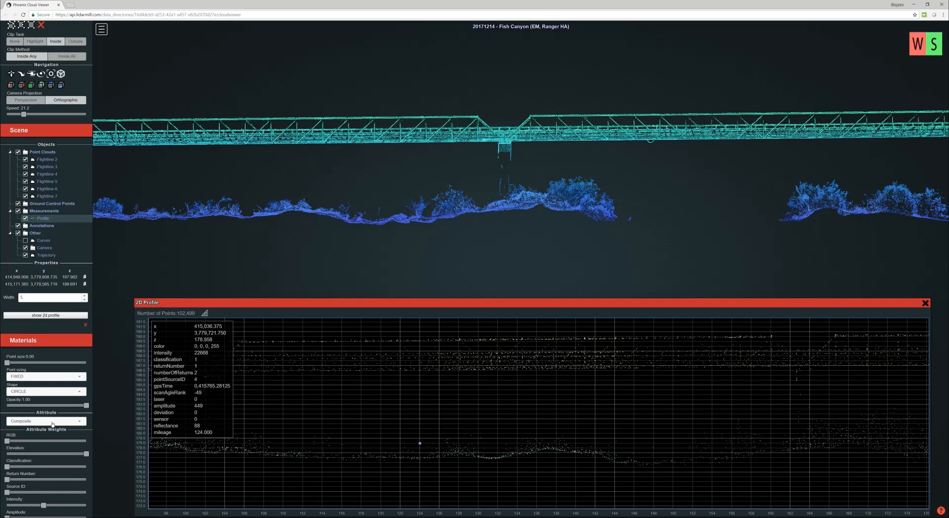
pyautogui.click(51, 422)
pyautogui.click(43, 445)
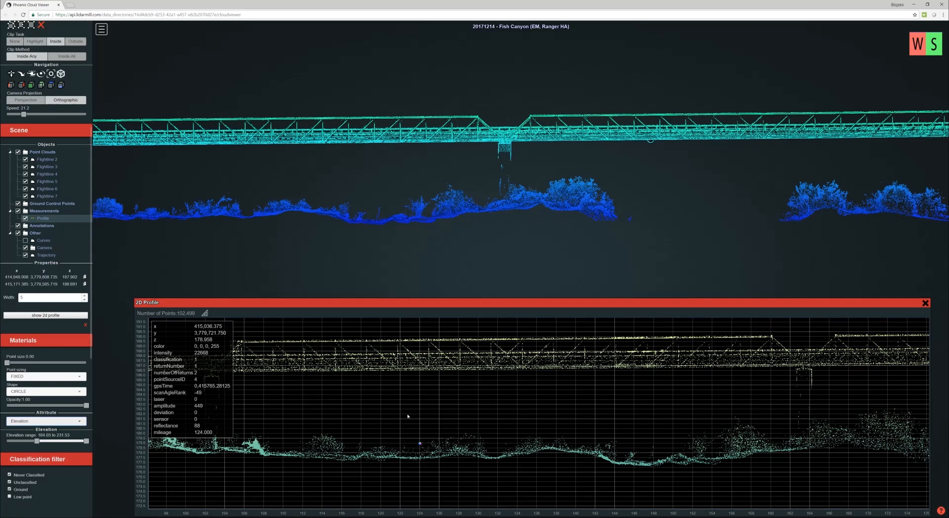
# Step: Examine the truss and the small posts along its upper chord up close in the 2D profile
pyautogui.scroll(-2, 531, 368)
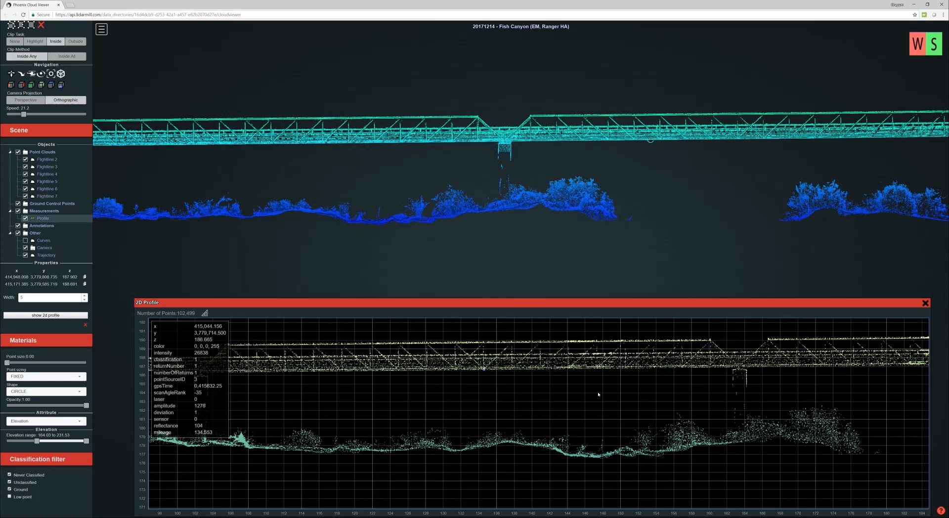
pyautogui.scroll(3, 265, 400)
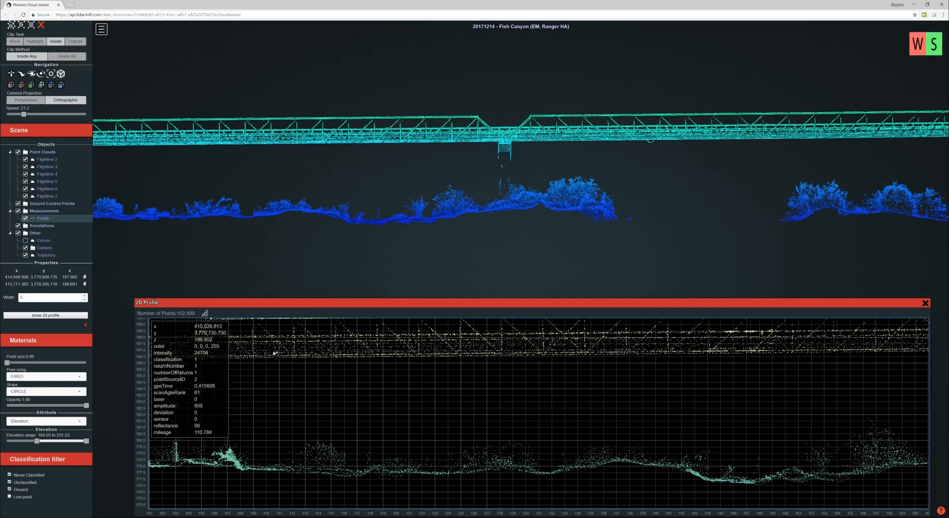
pyautogui.scroll(2, 222, 376)
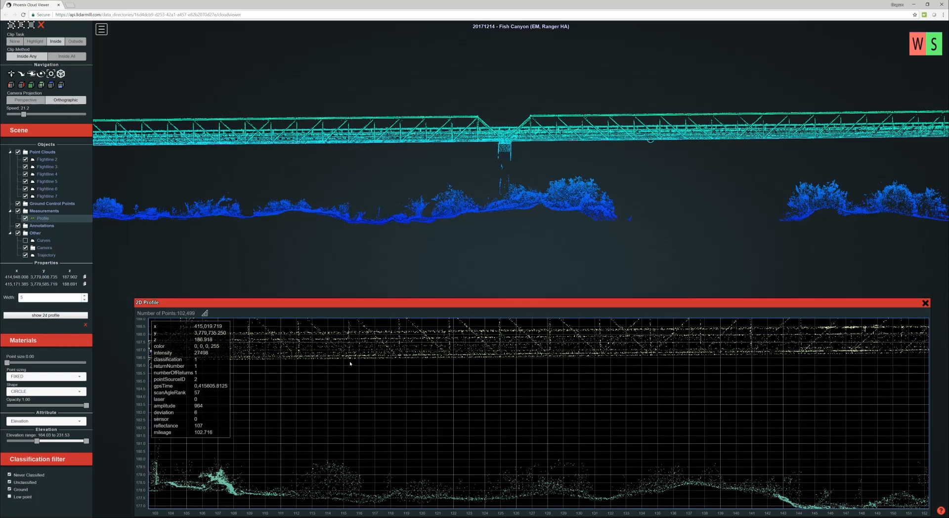
pyautogui.scroll(-2, 349, 361)
pyautogui.moveTo(365, 352); pyautogui.dragTo(371, 377, button='right')
pyautogui.click(375, 350)
pyautogui.scroll(4, 375, 351)
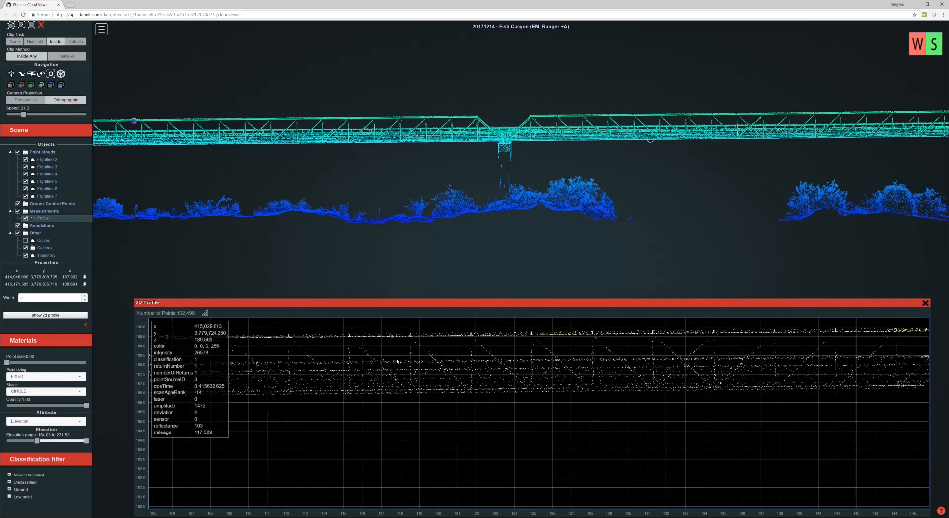
pyautogui.scroll(5, 406, 351)
pyautogui.scroll(4, 420, 361)
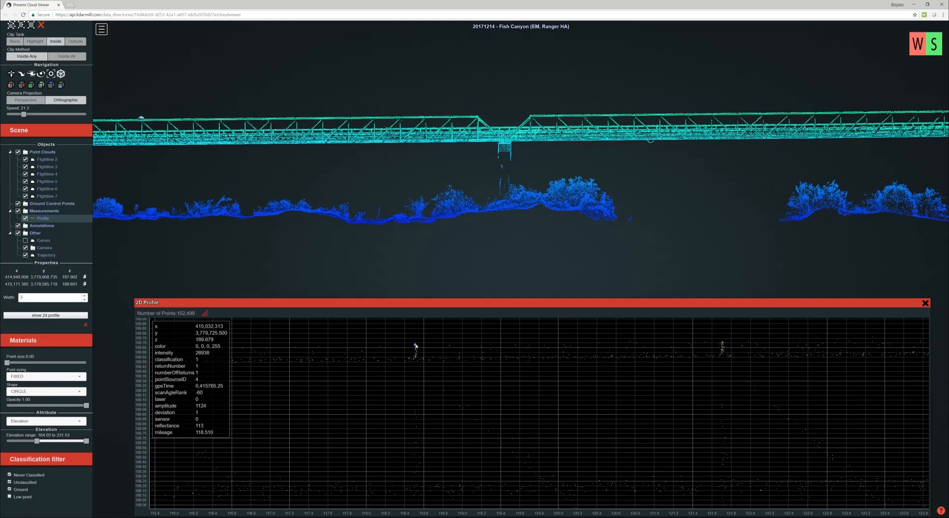
pyautogui.click(415, 346)
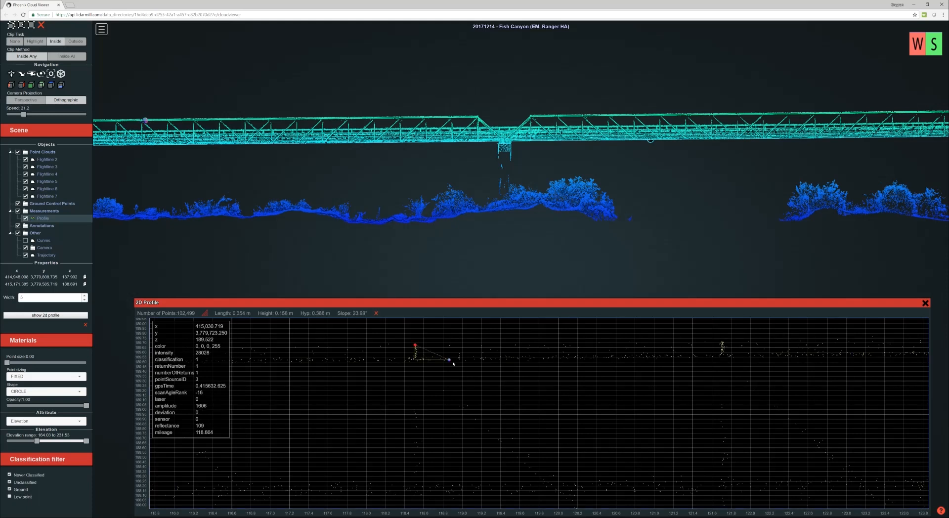
pyautogui.click(453, 363)
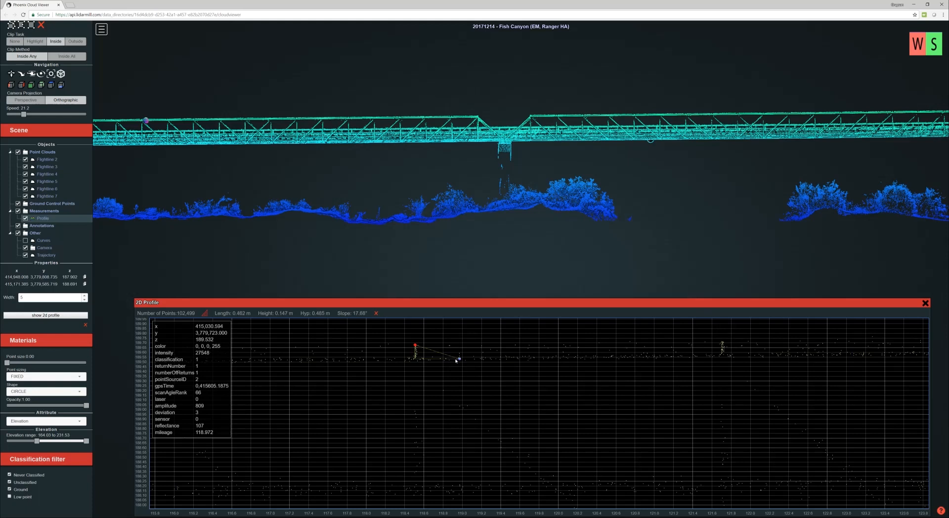
pyautogui.rightClick(456, 360)
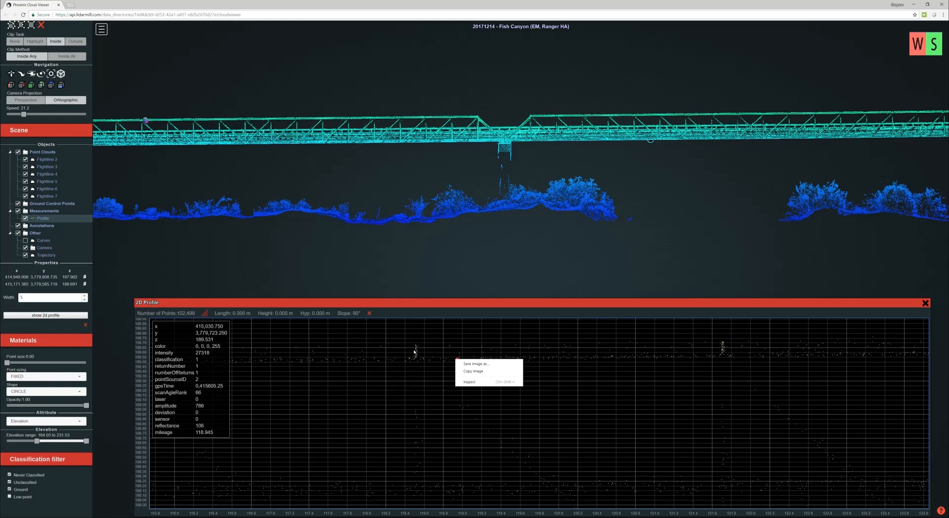
pyautogui.click(414, 352)
# Step: Measure from the top of a small post to the upper chord in the 2D profile and inspect the measurement at several scales
pyautogui.click(377, 338)
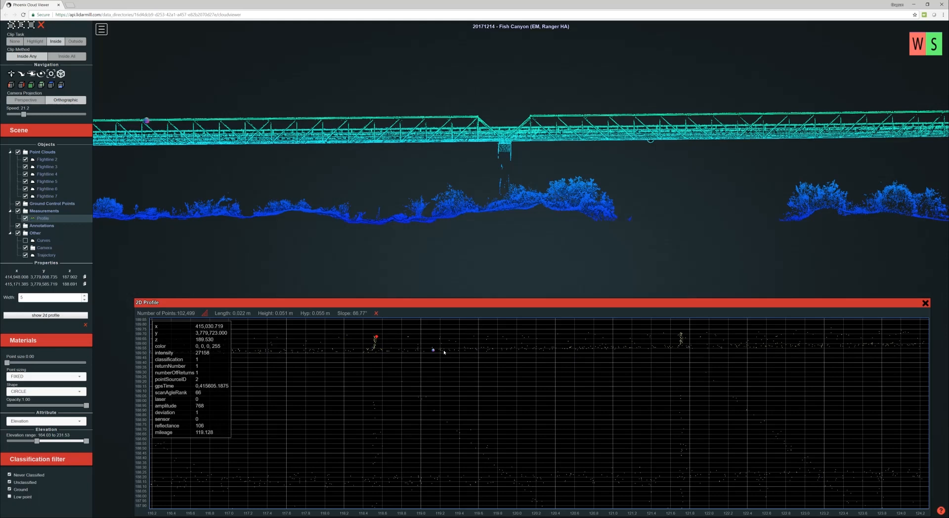
pyautogui.click(455, 351)
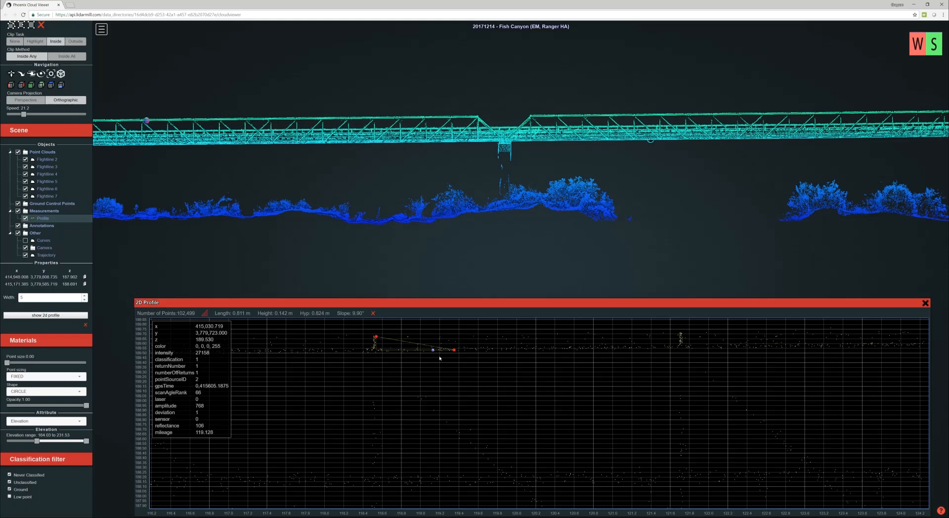
pyautogui.scroll(-6, 512, 376)
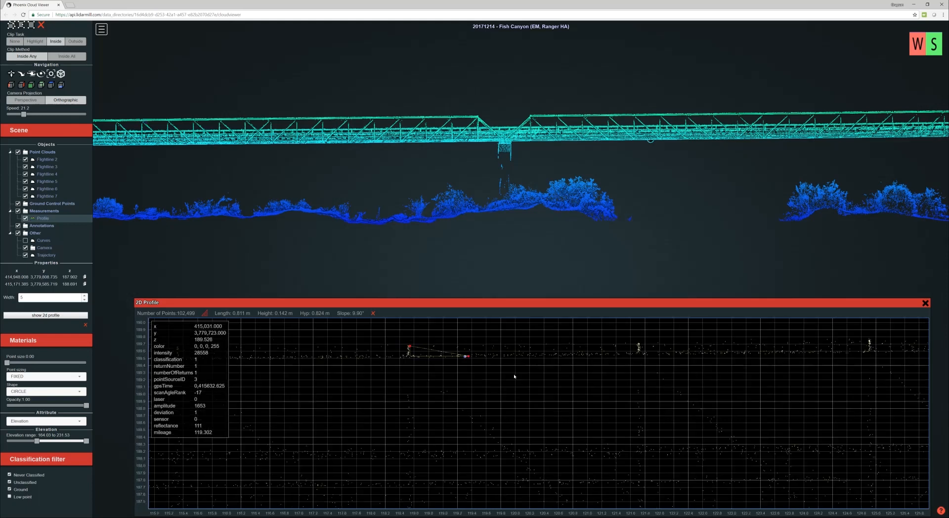
pyautogui.scroll(-2, 520, 380)
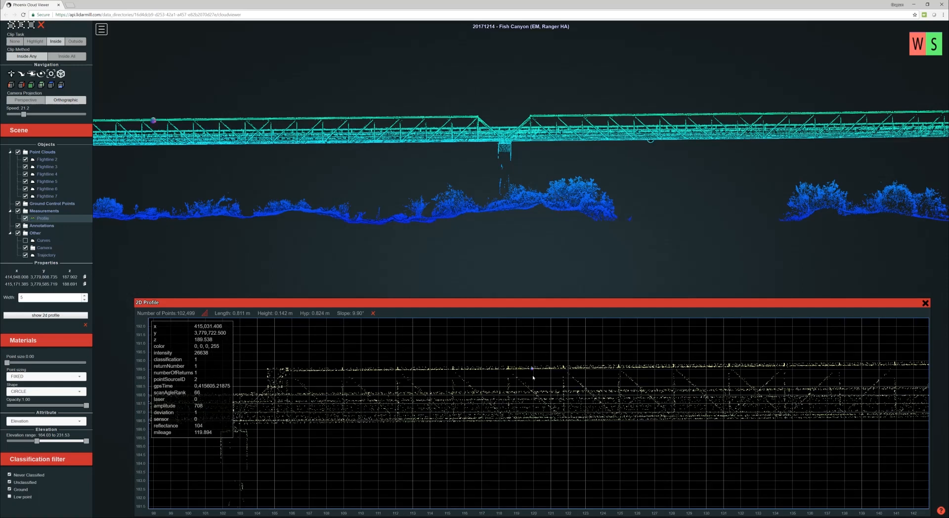
pyautogui.scroll(5, 494, 386)
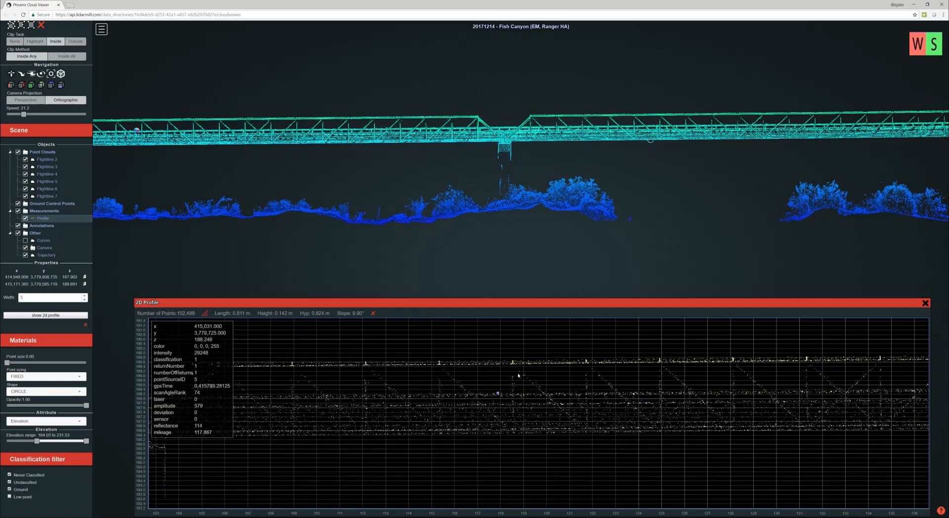
pyautogui.scroll(2, 493, 377)
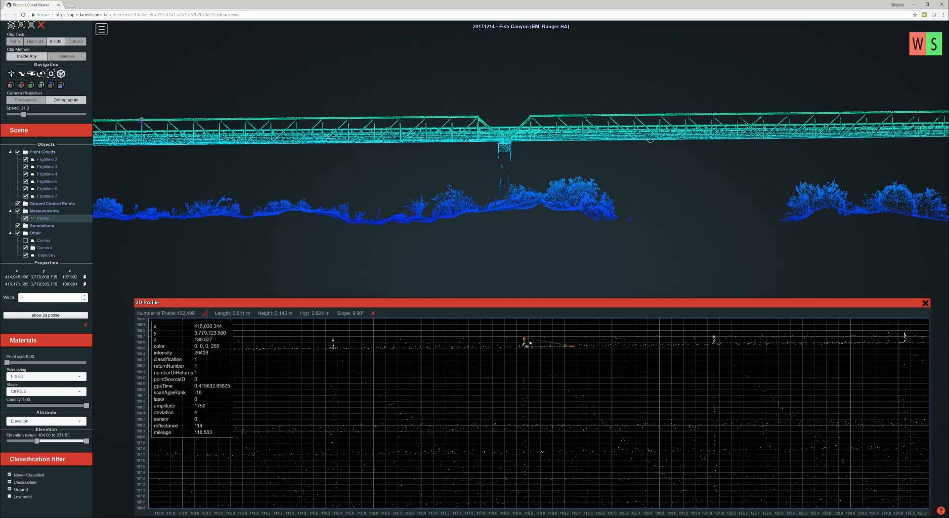
pyautogui.scroll(2, 524, 371)
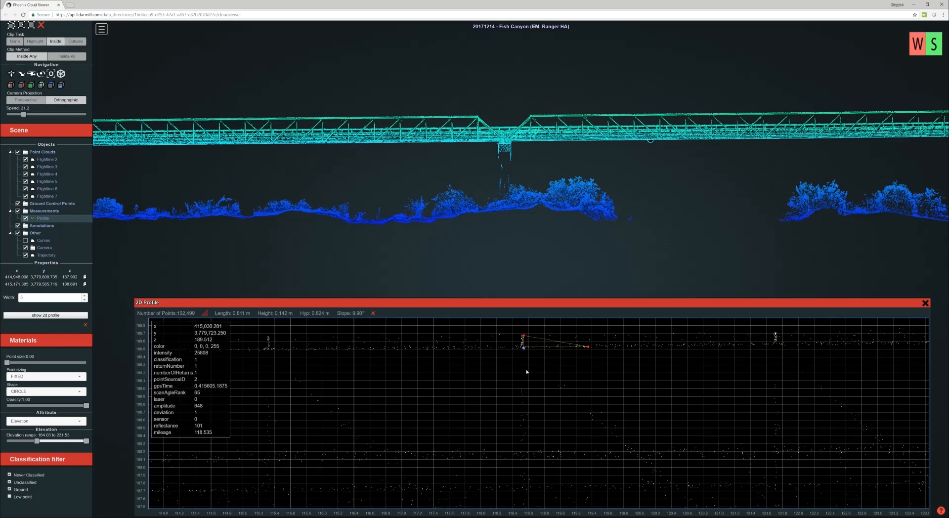
pyautogui.scroll(2, 527, 372)
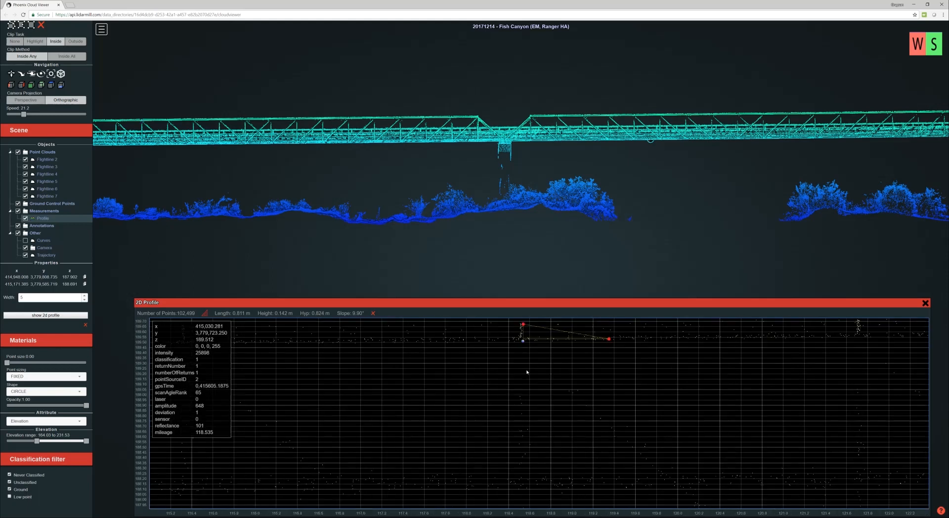
# Step: Remove the post measurement from the 2D profile, try a new measuring point on a lower member, and turn measuring off
pyautogui.click(373, 314)
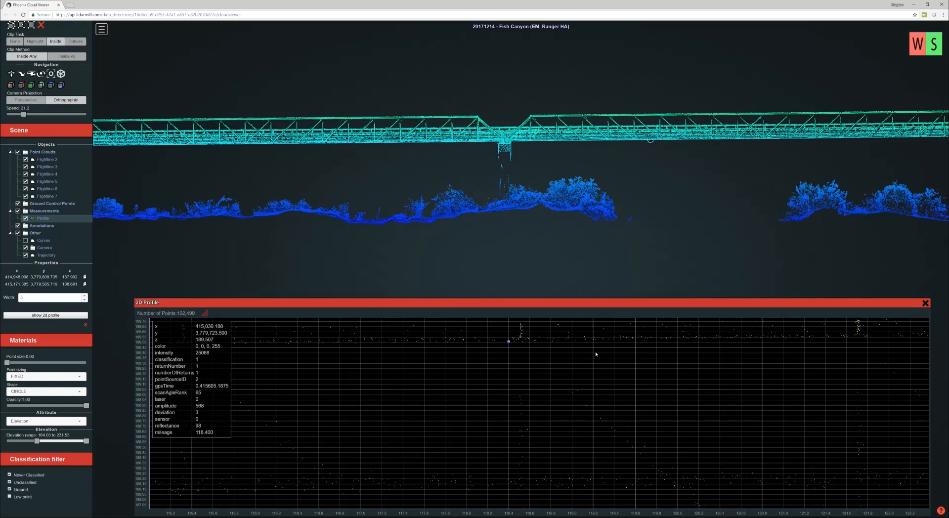
pyautogui.click(205, 314)
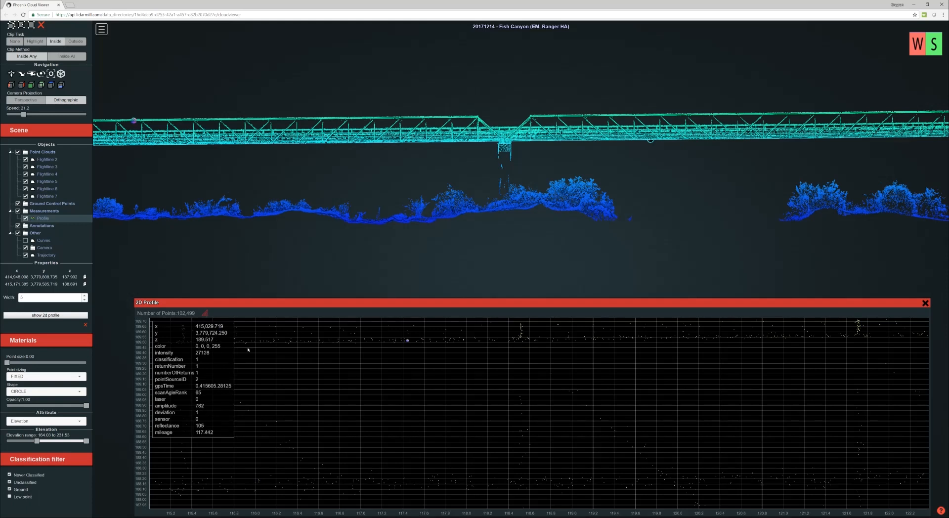
pyautogui.click(366, 480)
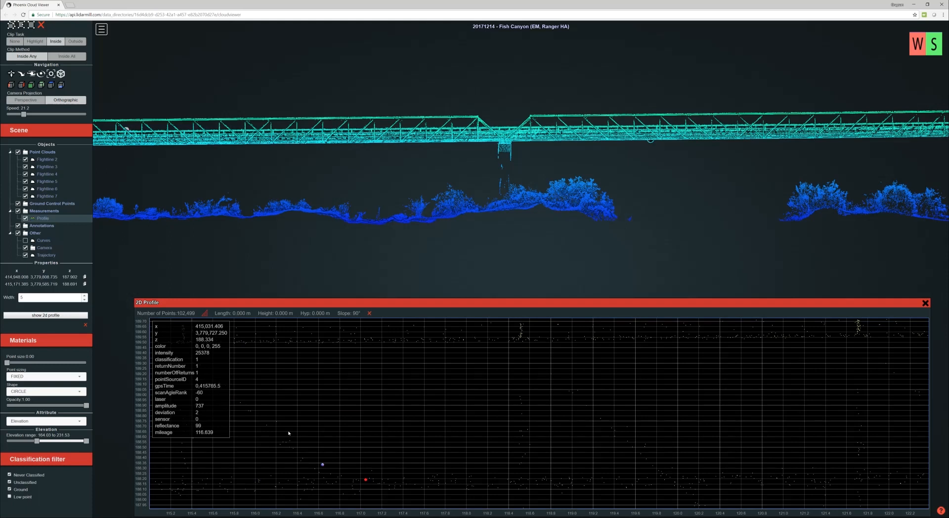
pyautogui.click(384, 483)
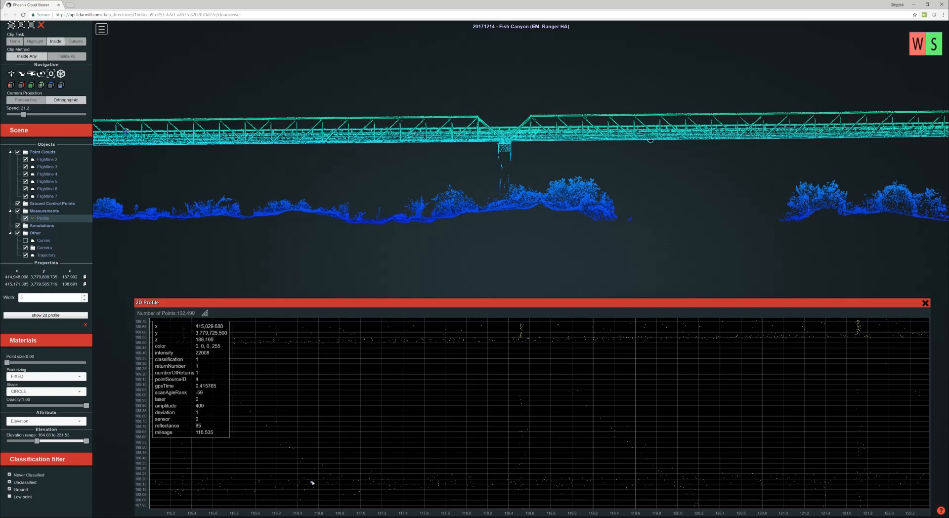
# Step: Look over the truss in the 2D profile, close the profile window, and view the clipped bridge at an angle in 3D
pyautogui.scroll(-1, 330, 425)
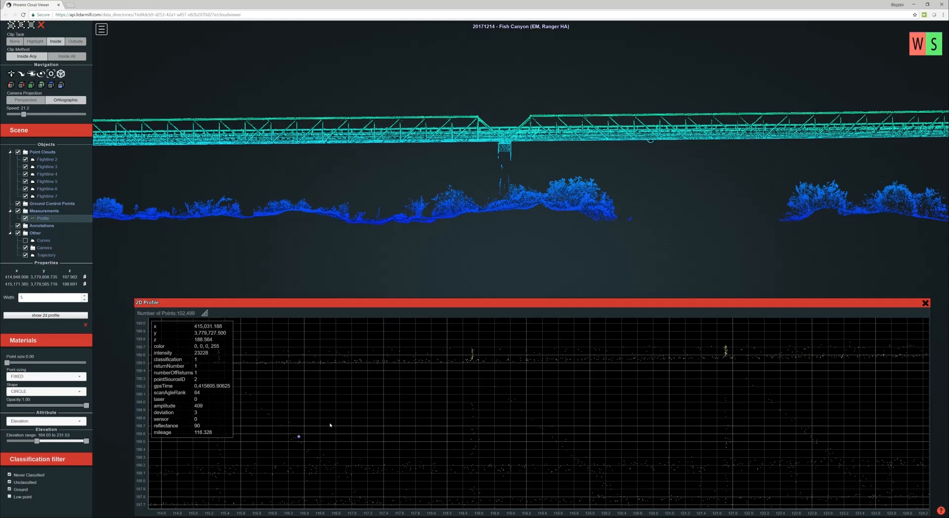
pyautogui.scroll(-3, 330, 425)
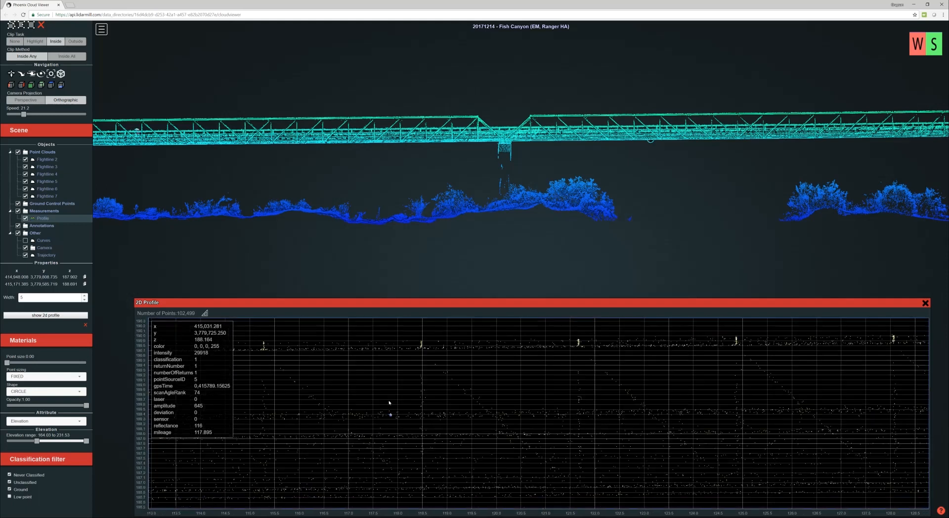
pyautogui.moveTo(389, 403); pyautogui.dragTo(387, 376)
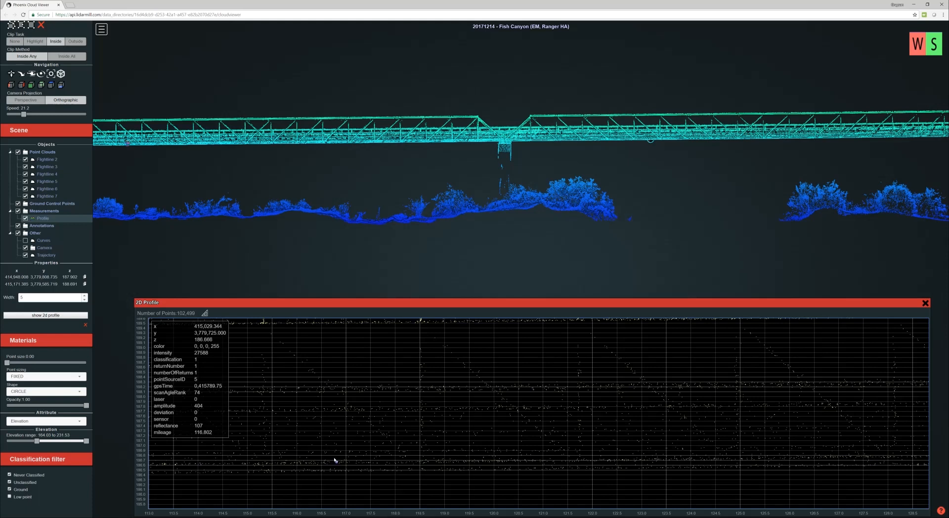
pyautogui.scroll(-4, 335, 460)
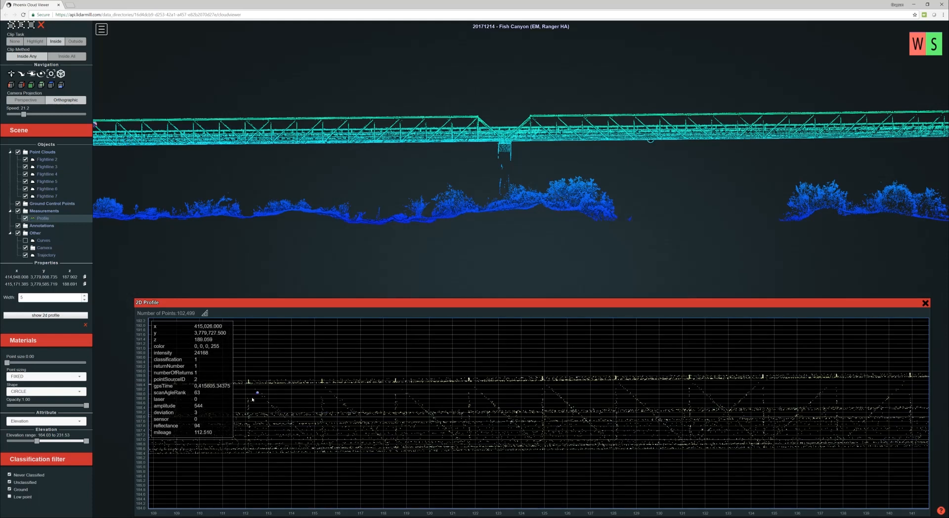
pyautogui.click(925, 303)
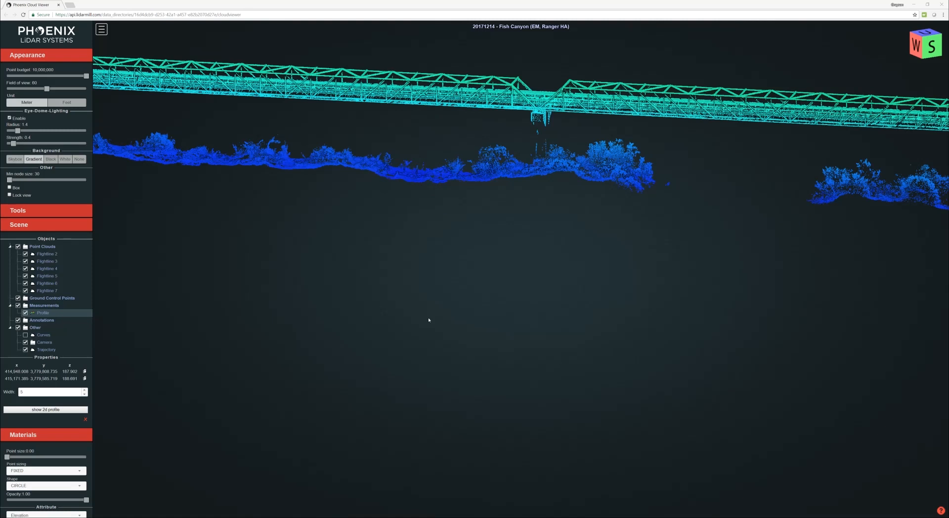
pyautogui.moveTo(429, 320); pyautogui.dragTo(486, 353)
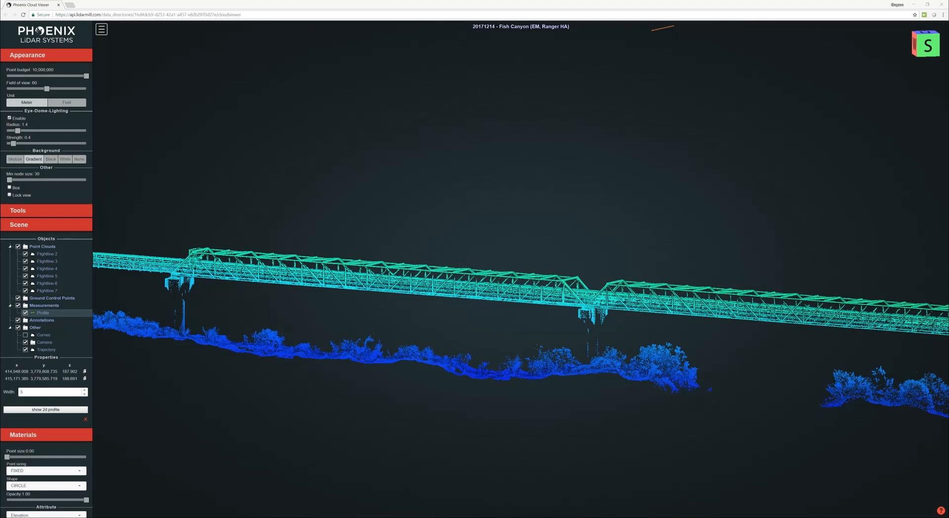
pyautogui.moveTo(395, 276); pyautogui.dragTo(395, 278)
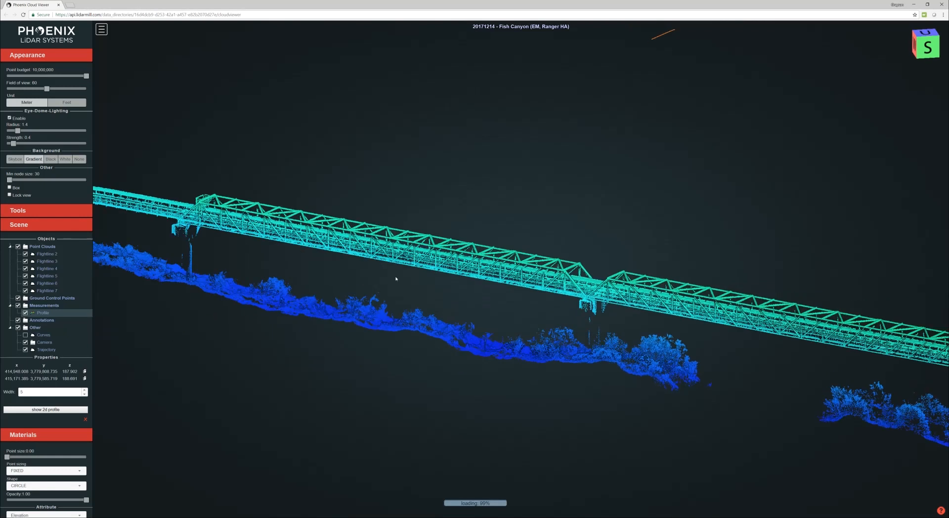